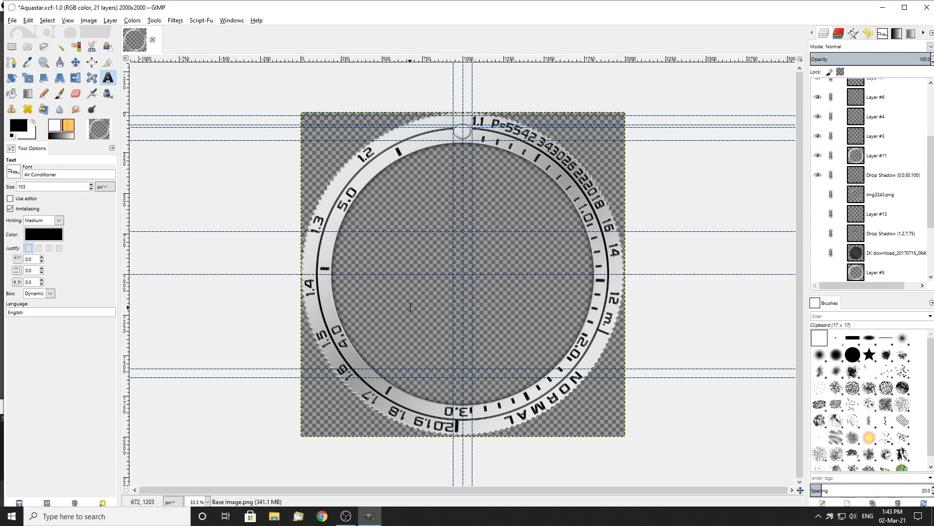
Switch to the Move tool and show the img3243.png glass layer and the dark 2K download dial texture layer
{"action": "left_click", "coordinate": [75, 62]}
{"action": "left_click", "coordinate": [818, 194]}
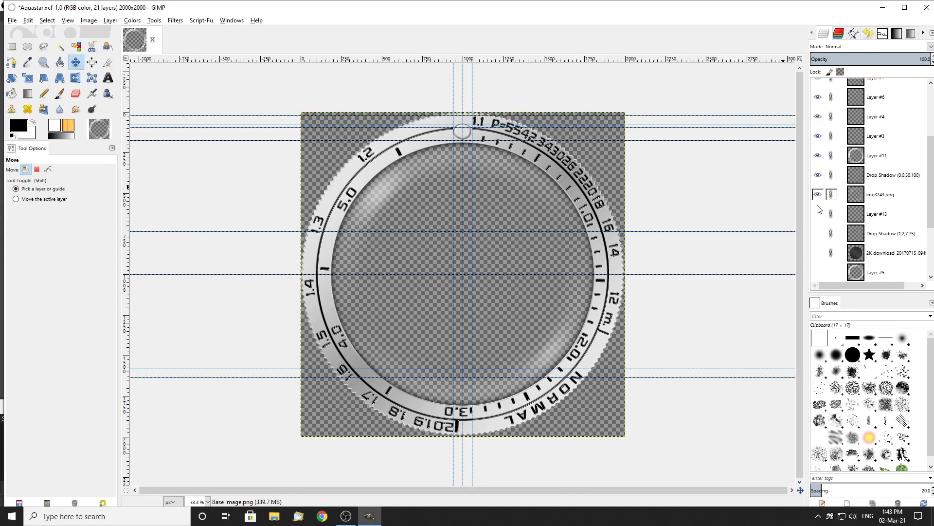
{"action": "left_click", "coordinate": [818, 252]}
Examine the dark sunburst dial up close and as a whole inside the bezel
{"action": "scroll", "coordinate": [463, 305], "scroll_direction": "up", "scroll_amount": 2}
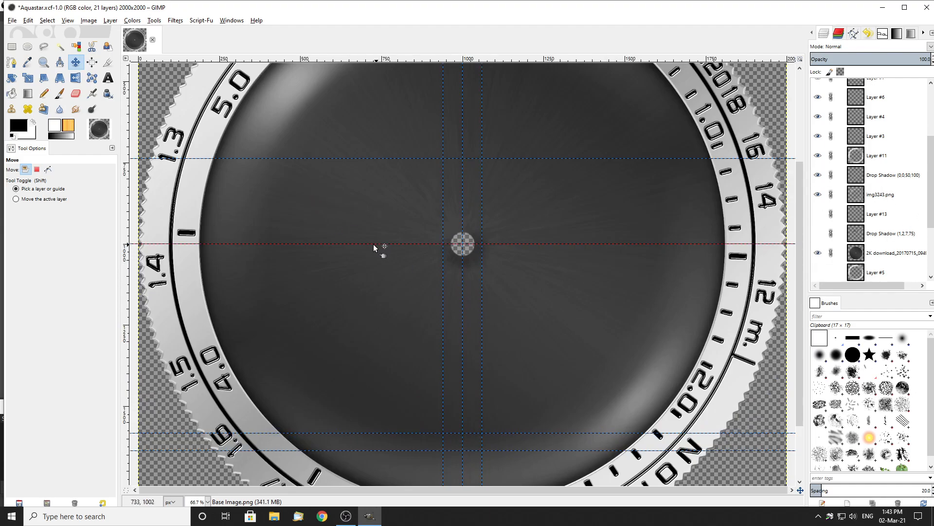
{"action": "scroll", "coordinate": [377, 242], "scroll_direction": "up", "scroll_amount": 3}
{"action": "scroll", "coordinate": [375, 243], "scroll_direction": "down", "scroll_amount": 2}
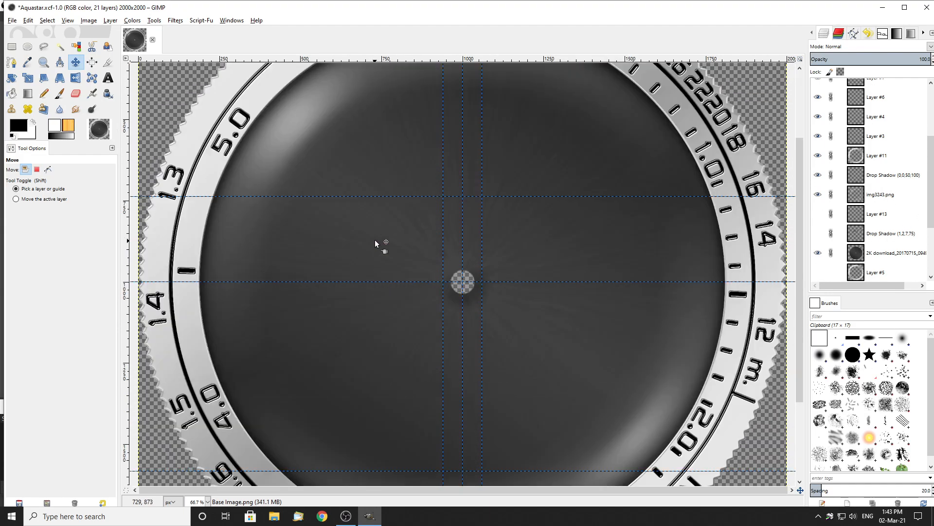
{"action": "scroll", "coordinate": [374, 240], "scroll_direction": "down", "scroll_amount": 2}
{"action": "scroll", "coordinate": [374, 237], "scroll_direction": "up", "scroll_amount": 4}
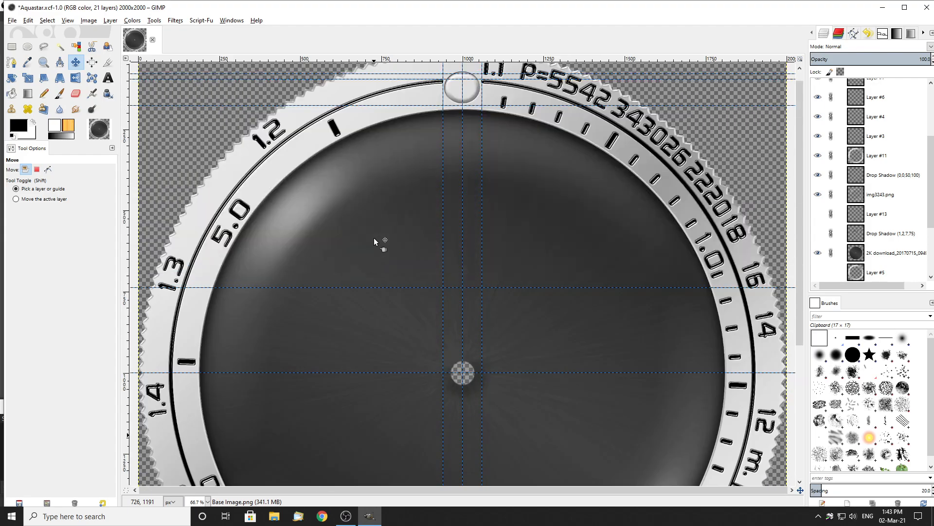
{"action": "scroll", "coordinate": [375, 239], "scroll_direction": "down", "scroll_amount": 4}
{"action": "scroll", "coordinate": [401, 244], "scroll_direction": "down", "scroll_amount": 1}
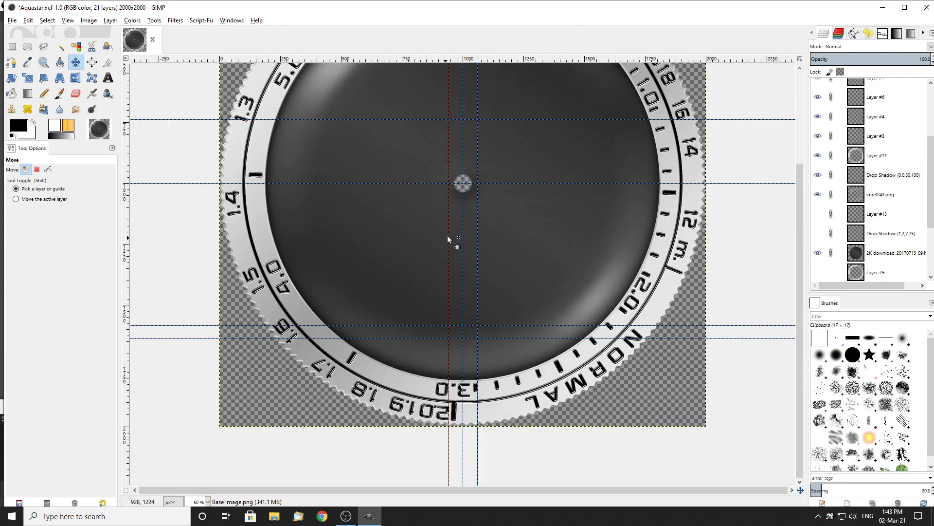
{"action": "scroll", "coordinate": [542, 200], "scroll_direction": "up", "scroll_amount": 2}
Overlay the Base Image Blue.png and Base Image.png references to examine the watch dial, and hide both again
{"action": "scroll", "coordinate": [860, 120], "scroll_direction": "up", "scroll_amount": 3}
{"action": "left_click", "coordinate": [818, 88]}
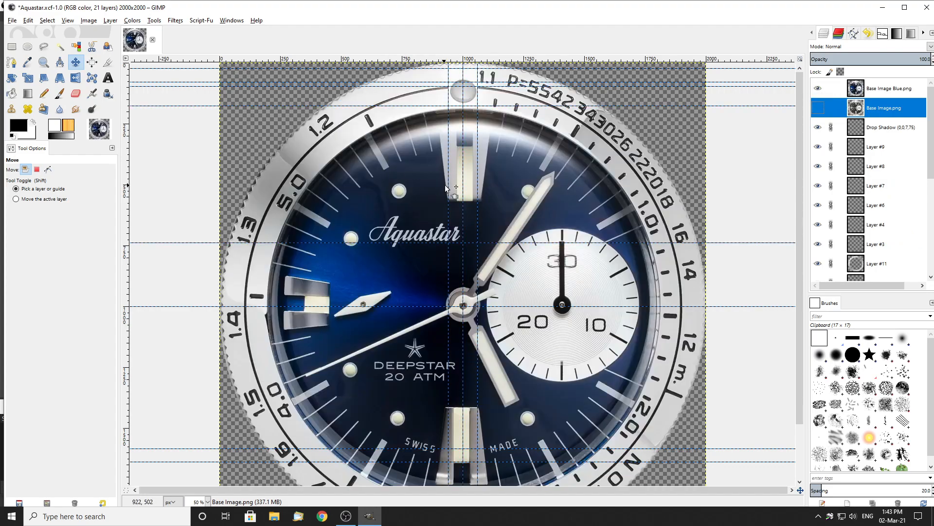
{"action": "left_click", "coordinate": [820, 89]}
{"action": "left_click", "coordinate": [820, 88]}
{"action": "scroll", "coordinate": [512, 226], "scroll_direction": "down", "scroll_amount": 3}
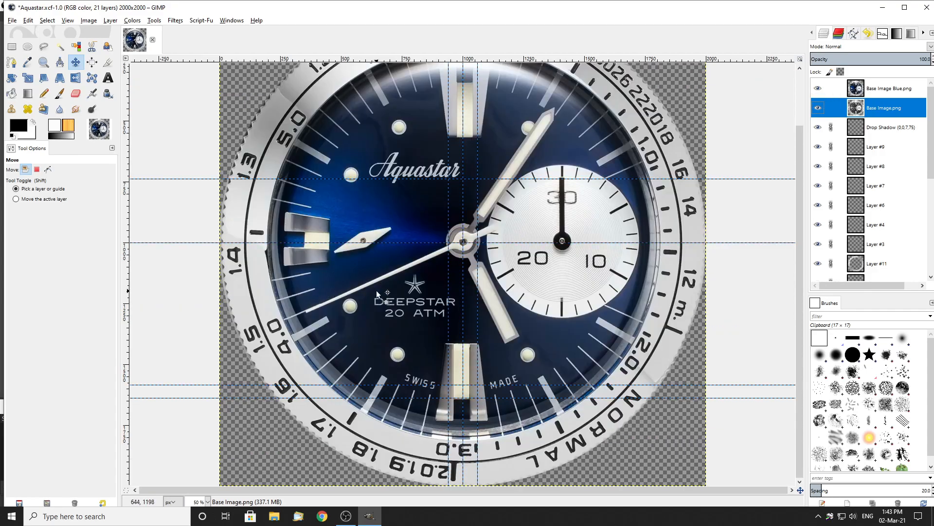
{"action": "scroll", "coordinate": [479, 243], "scroll_direction": "up", "scroll_amount": 3}
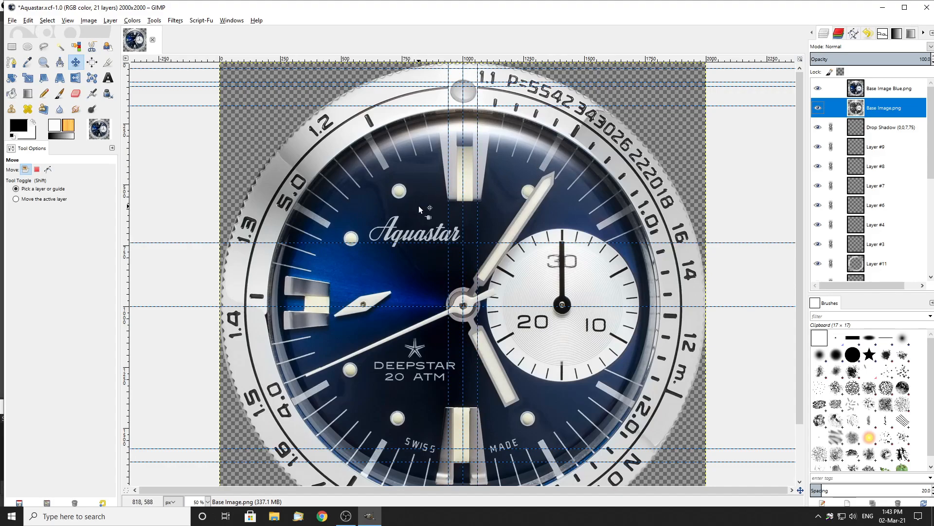
{"action": "scroll", "coordinate": [419, 209], "scroll_direction": "down", "scroll_amount": 3}
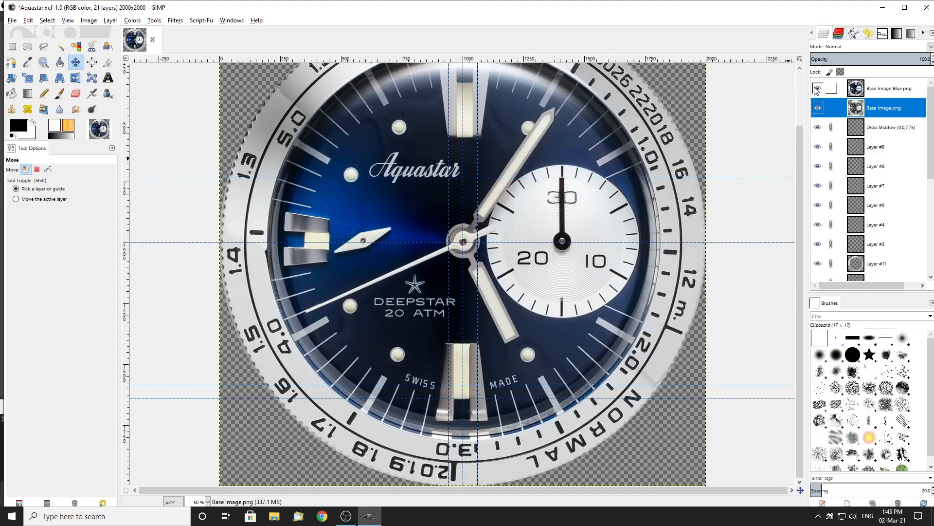
{"action": "left_click_drag", "start_coordinate": [817, 89], "coordinate": [818, 108]}
Compare the watch with the dark 2K download texture layer hidden and shown, and select that layer
{"action": "scroll", "coordinate": [870, 239], "scroll_direction": "down", "scroll_amount": 3}
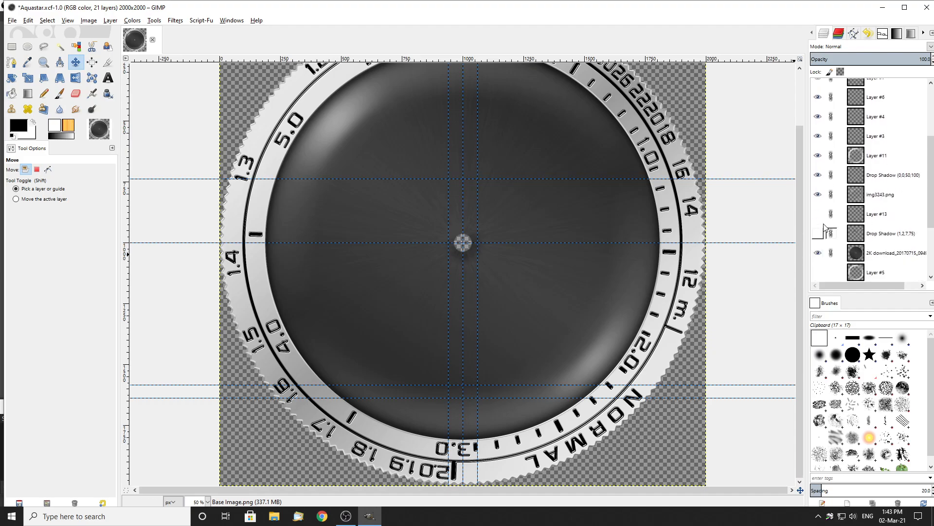
{"action": "left_click", "coordinate": [818, 253]}
{"action": "left_click", "coordinate": [818, 253]}
{"action": "left_click", "coordinate": [869, 256]}
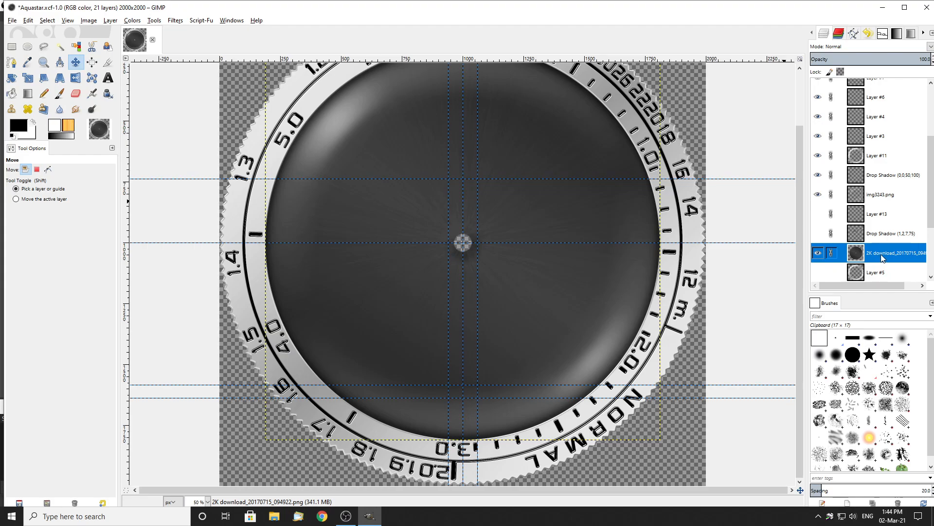
{"action": "left_click", "coordinate": [135, 21]}
{"action": "left_click", "coordinate": [146, 109]}
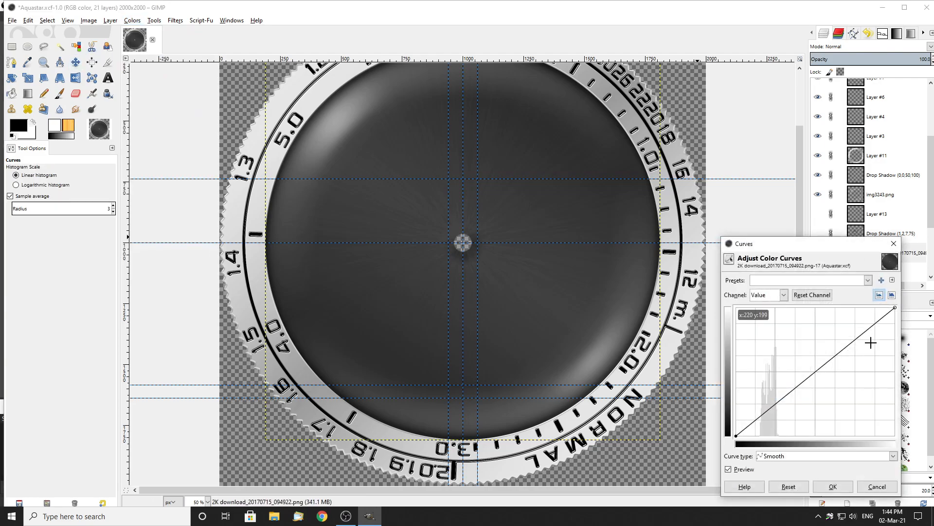
{"action": "left_click", "coordinate": [894, 243]}
Try colorizing the dark dial texture layer with reduced saturation
{"action": "left_click", "coordinate": [153, 21]}
{"action": "mouse_move", "coordinate": [132, 21]}
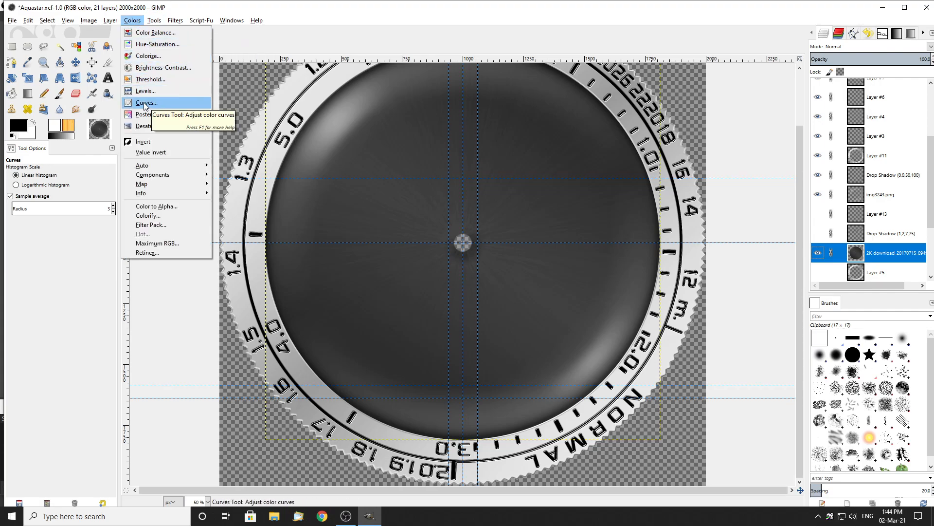
{"action": "left_click", "coordinate": [147, 55]}
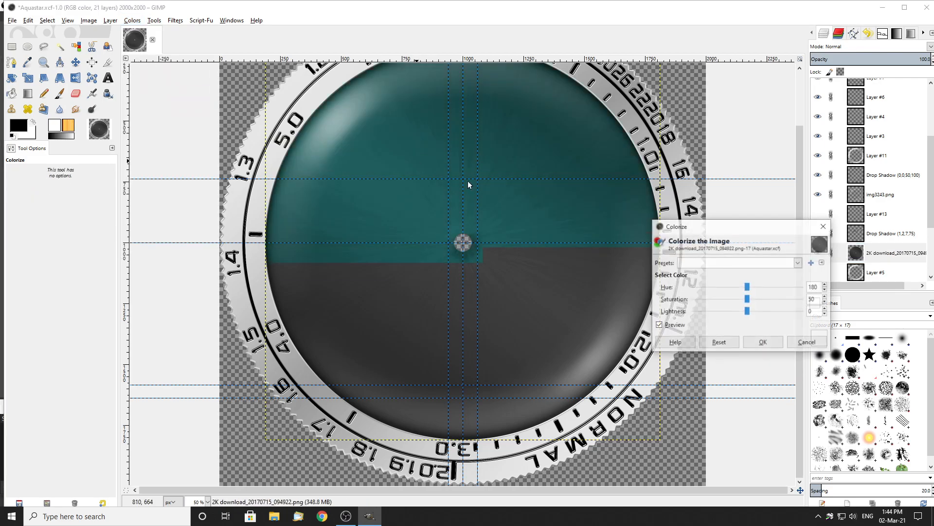
{"action": "left_click_drag", "start_coordinate": [752, 301], "coordinate": [711, 291]}
{"action": "left_click", "coordinate": [808, 342]}
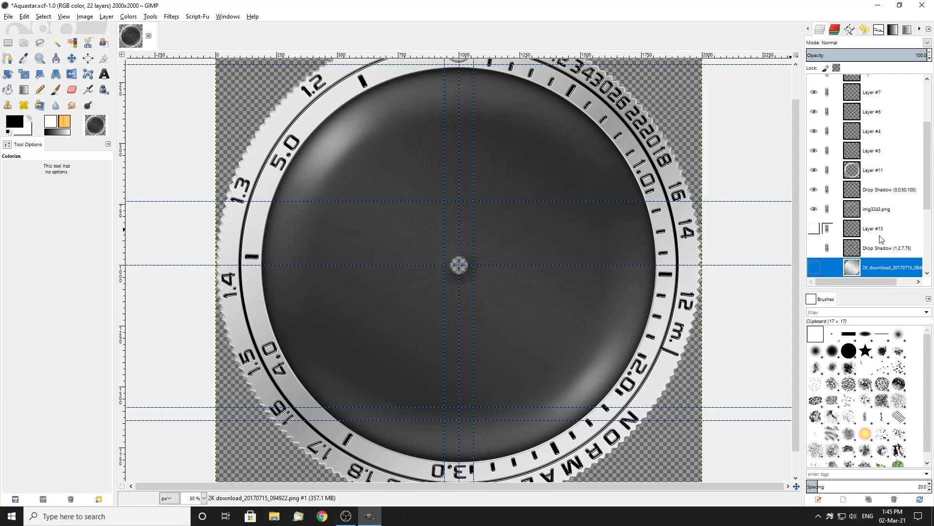
Show the bright 2K download texture layer and check it with Layer #11 temporarily hidden
{"action": "scroll", "coordinate": [898, 256], "scroll_direction": "down", "scroll_amount": 3}
{"action": "left_click", "coordinate": [814, 213]}
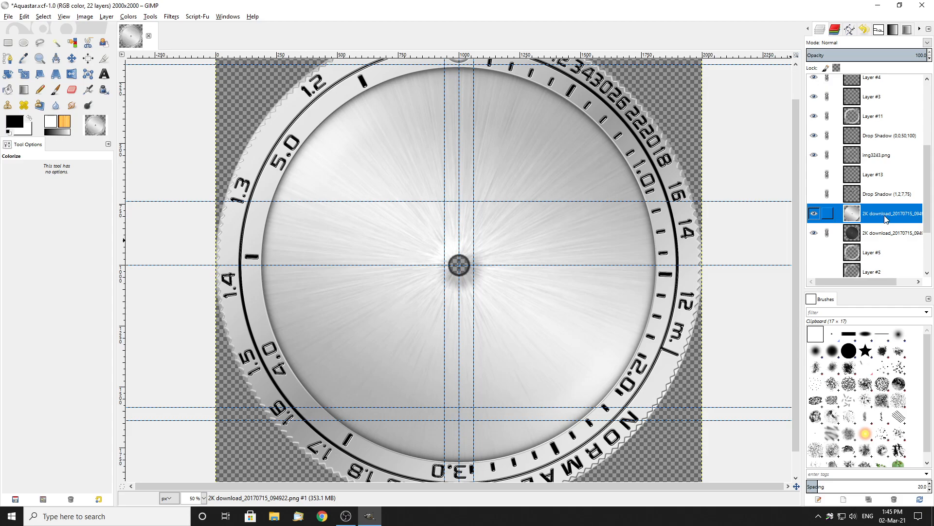
{"action": "left_click", "coordinate": [813, 116]}
{"action": "left_click", "coordinate": [814, 214]}
{"action": "left_click", "coordinate": [814, 213]}
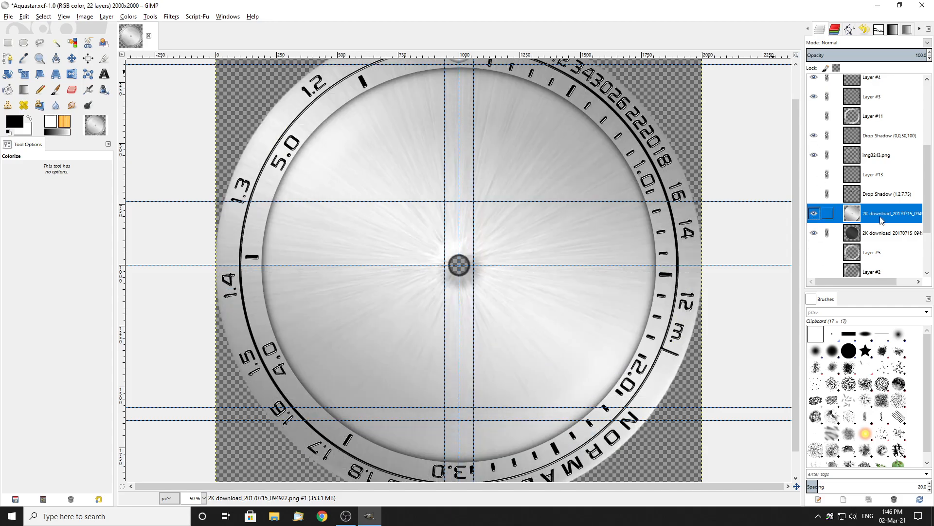
{"action": "left_click", "coordinate": [813, 116]}
Raise the bright texture layer above Drop Shadow (0,0,7,75) and return it to just above the dark texture layer
{"action": "left_click_drag", "start_coordinate": [886, 213], "coordinate": [868, 113]}
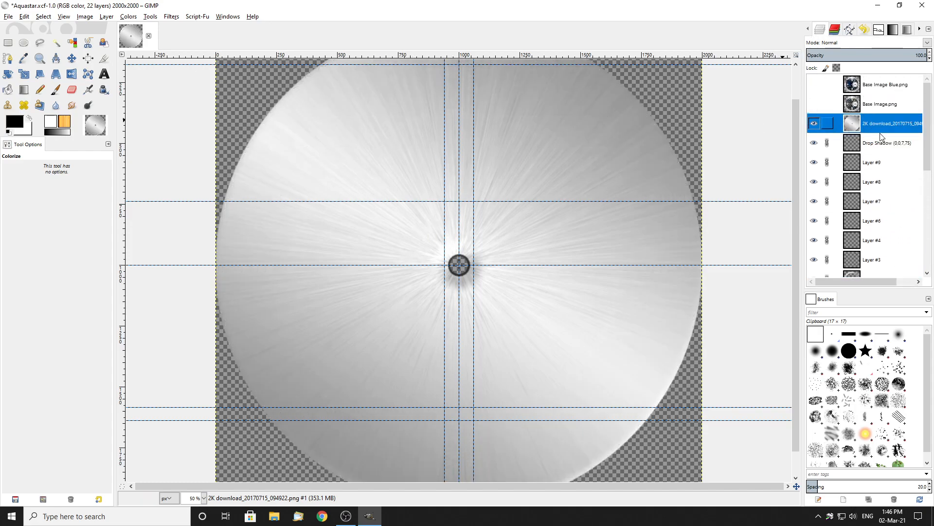
{"action": "left_click_drag", "start_coordinate": [872, 127], "coordinate": [868, 232]}
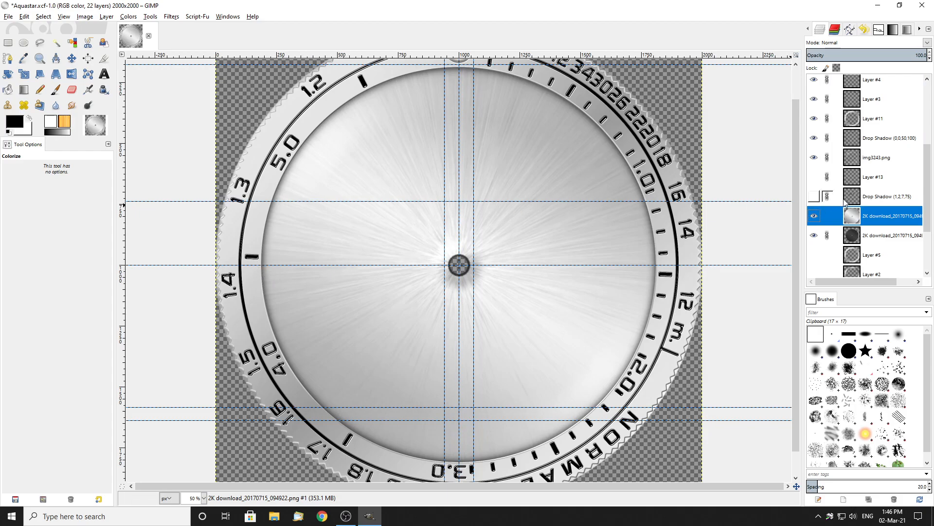
Scale the bright texture layer to 1500 px wide
{"action": "left_click", "coordinate": [104, 17]}
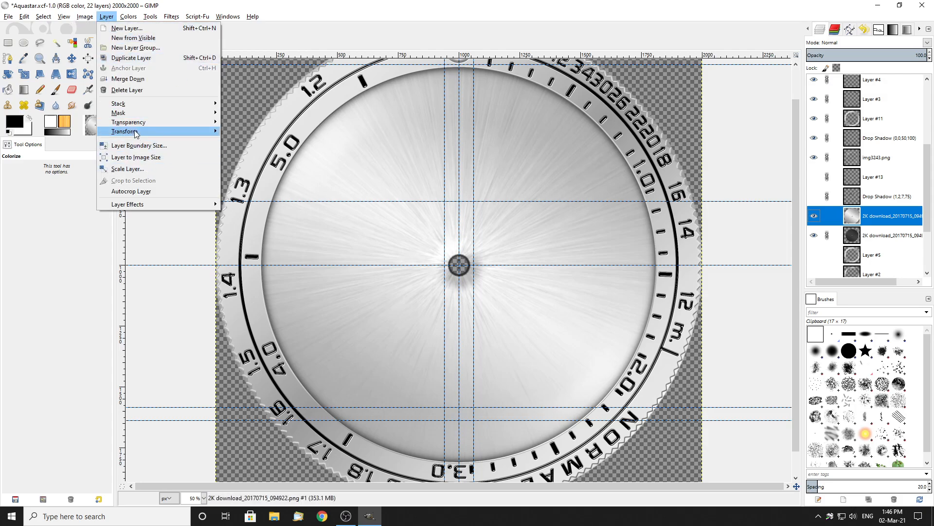
{"action": "left_click", "coordinate": [121, 170]}
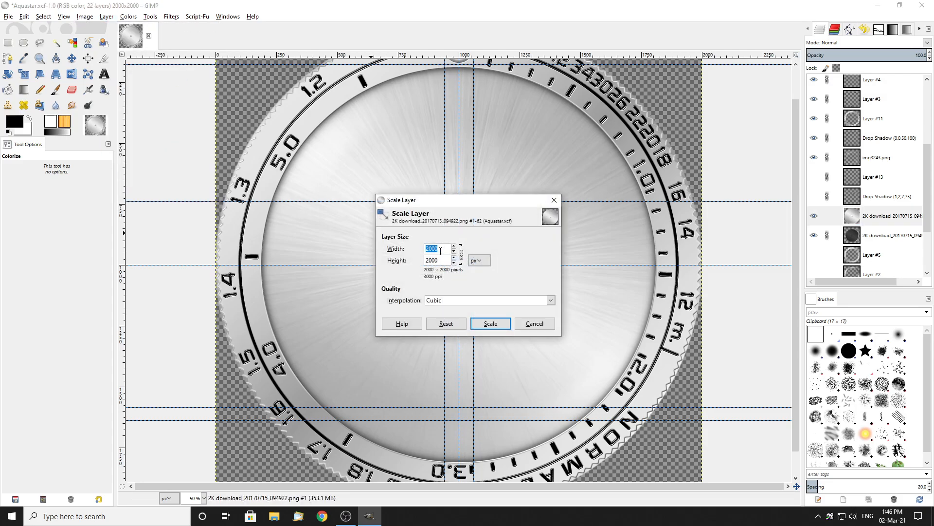
{"action": "type", "text": "15"}
{"action": "left_click", "coordinate": [491, 323]}
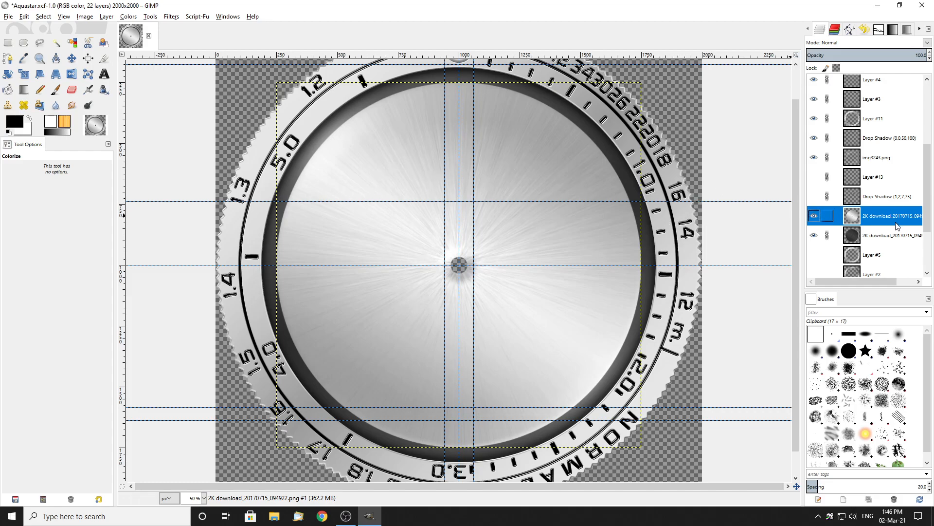
Try colorizing the bright texture layer with saturation 0 and lightness -58
{"action": "left_click", "coordinate": [127, 17]}
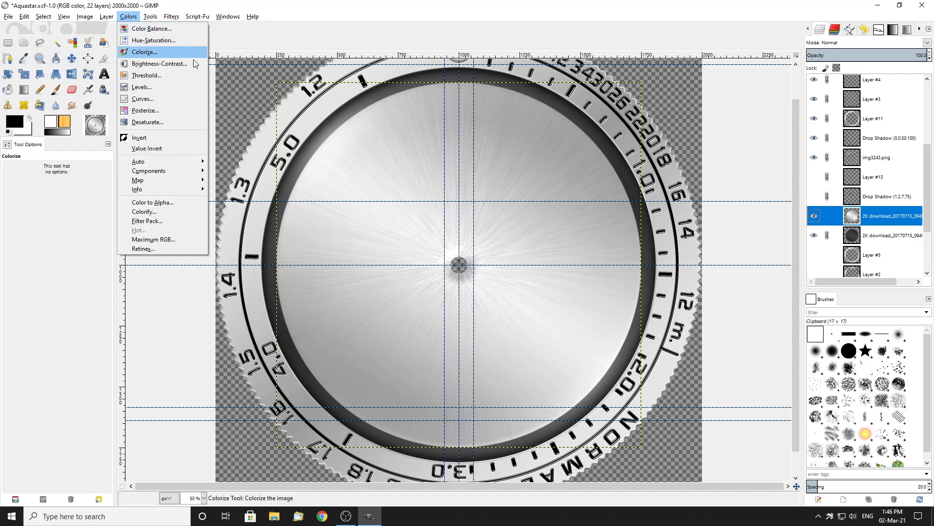
{"action": "left_click", "coordinate": [144, 52]}
{"action": "left_click_drag", "start_coordinate": [753, 300], "coordinate": [693, 300]}
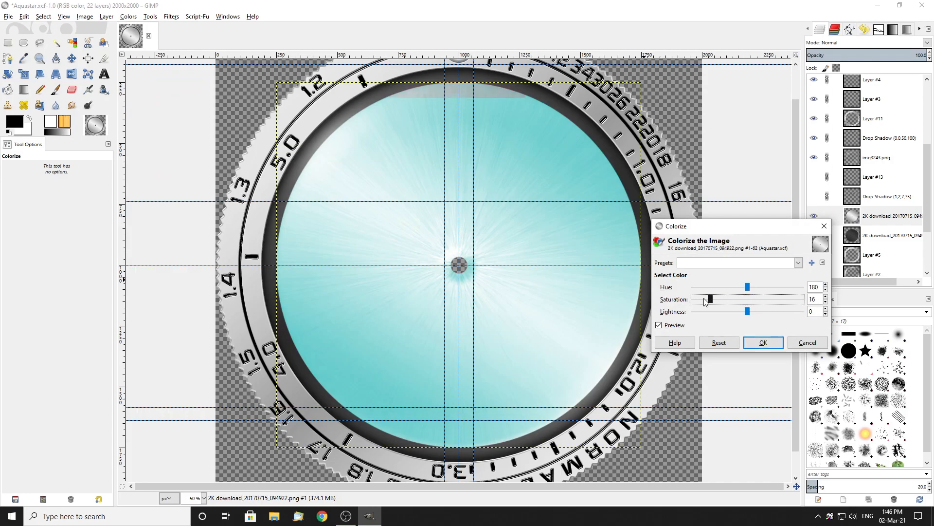
{"action": "left_click_drag", "start_coordinate": [748, 312], "coordinate": [717, 316]}
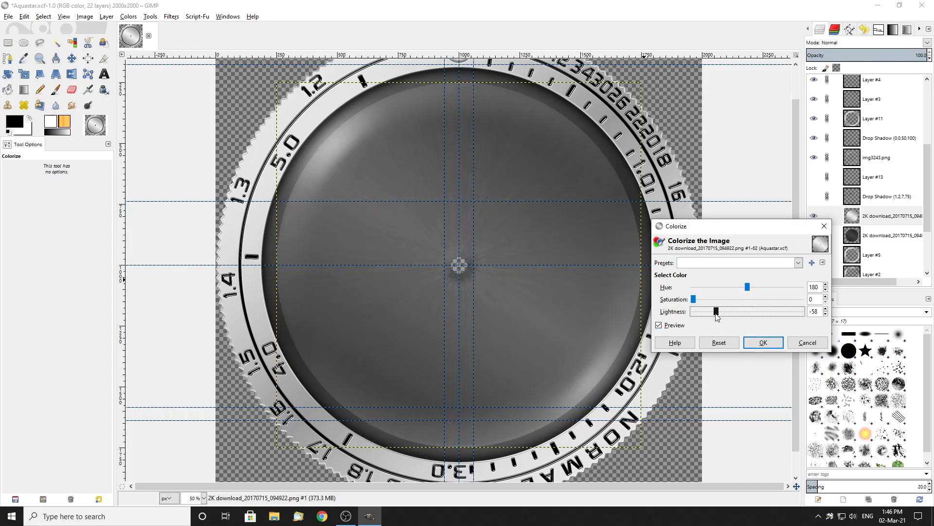
{"action": "left_click", "coordinate": [824, 226]}
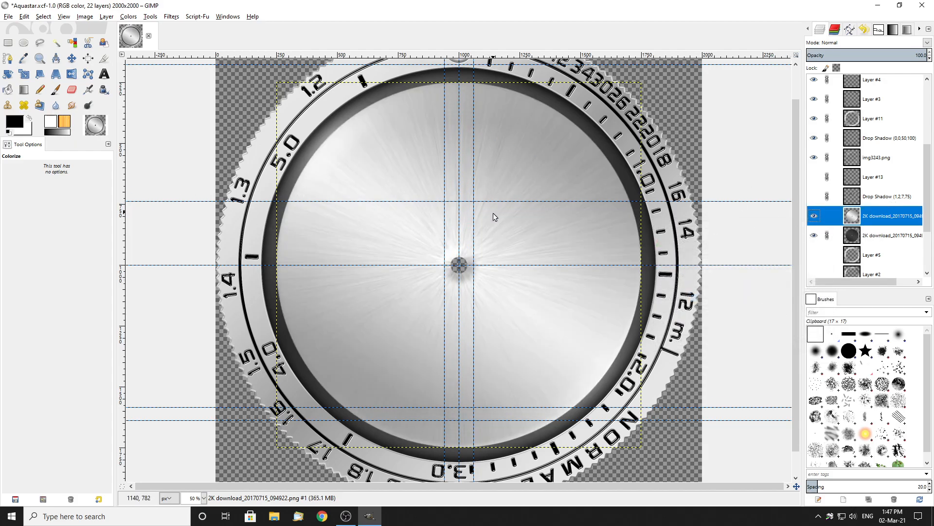
Hide the dark texture layer and briefly overlay each base reference image for comparison with the bright dial
{"action": "left_click", "coordinate": [814, 235]}
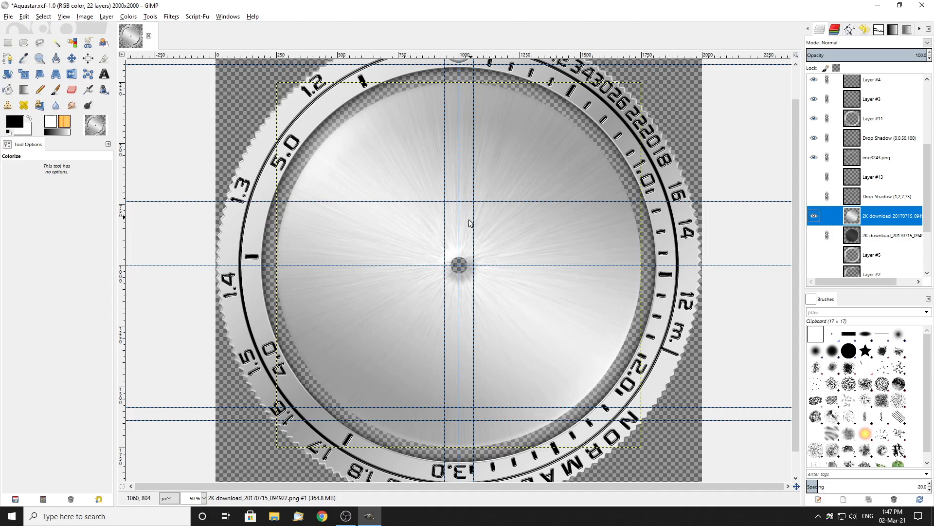
{"action": "scroll", "coordinate": [857, 113], "scroll_direction": "up", "scroll_amount": 4}
{"action": "scroll", "coordinate": [858, 113], "scroll_direction": "up", "scroll_amount": 1}
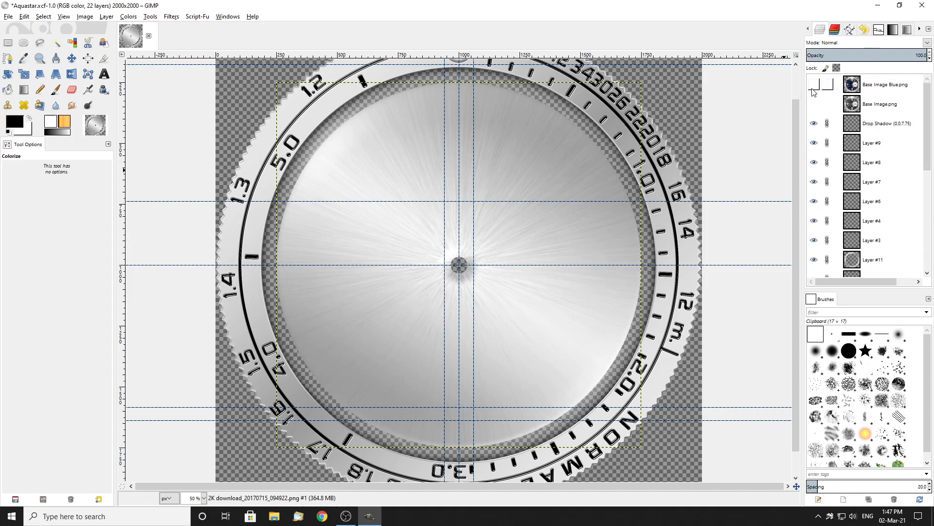
{"action": "left_click", "coordinate": [813, 85]}
{"action": "left_click", "coordinate": [814, 84]}
{"action": "left_click", "coordinate": [816, 104]}
{"action": "left_click", "coordinate": [815, 105]}
{"action": "scroll", "coordinate": [832, 113], "scroll_direction": "down", "scroll_amount": 5}
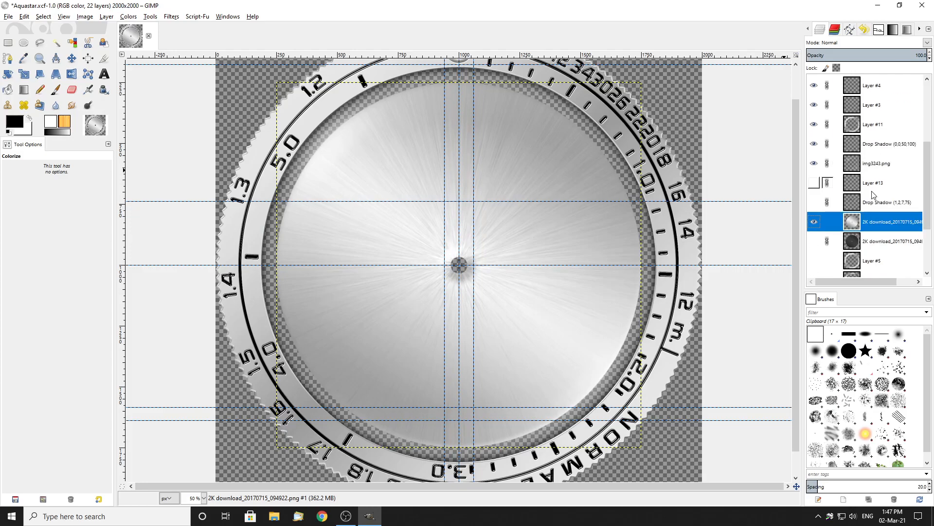
Delete the bright 2K download texture layer and show the dark dial texture again
{"action": "right_click", "coordinate": [882, 201]}
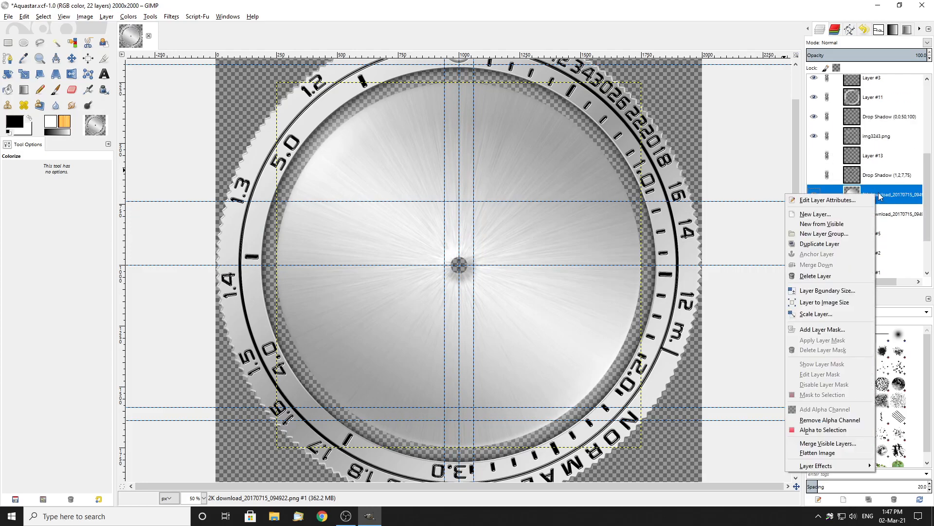
{"action": "left_click", "coordinate": [838, 277]}
{"action": "left_click", "coordinate": [815, 195]}
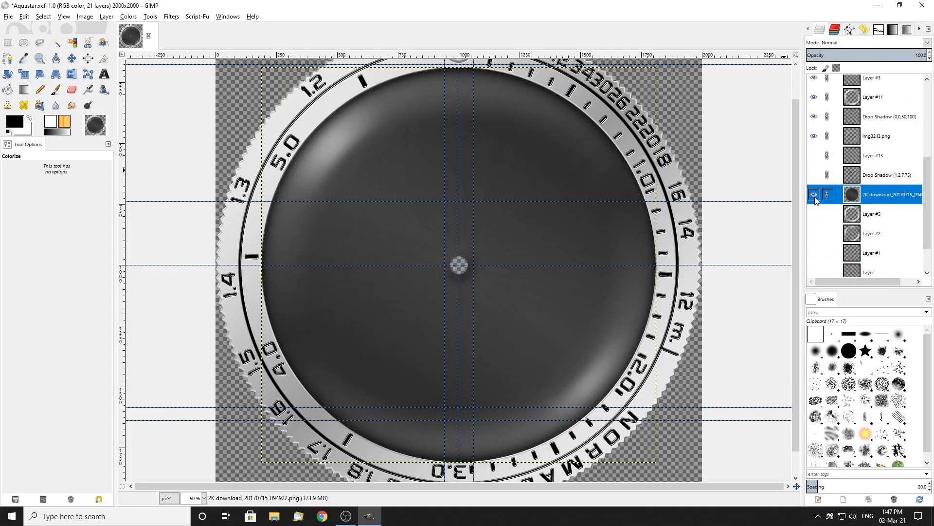
Show Layer #13 and its Drop Shadow (1,2,7,75) layer to display the Aquastar logo at 100% zoom
{"action": "left_click", "coordinate": [814, 155]}
{"action": "left_click", "coordinate": [814, 175]}
{"action": "key", "text": "1"}
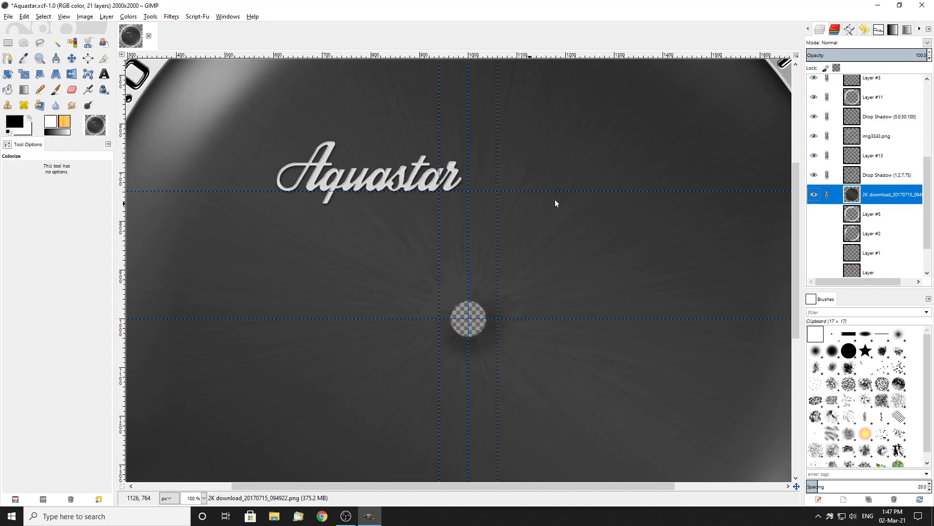
Show the Base Image Blue.png reference layer and inspect its Aquastar logo and dial details
{"action": "scroll", "coordinate": [849, 145], "scroll_direction": "up", "scroll_amount": 3}
{"action": "scroll", "coordinate": [849, 144], "scroll_direction": "up", "scroll_amount": 3}
{"action": "left_click", "coordinate": [814, 84]}
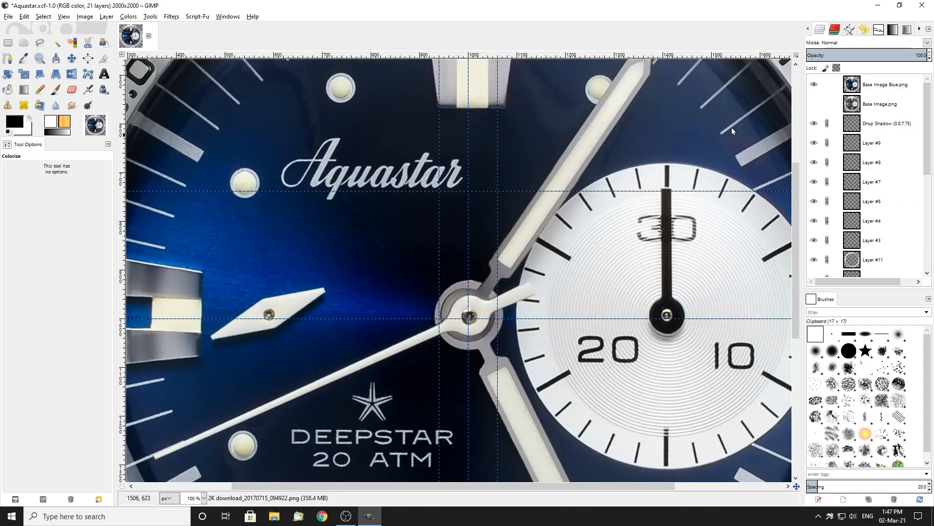
{"action": "scroll", "coordinate": [441, 212], "scroll_direction": "down", "scroll_amount": 2, "text": "ctrl"}
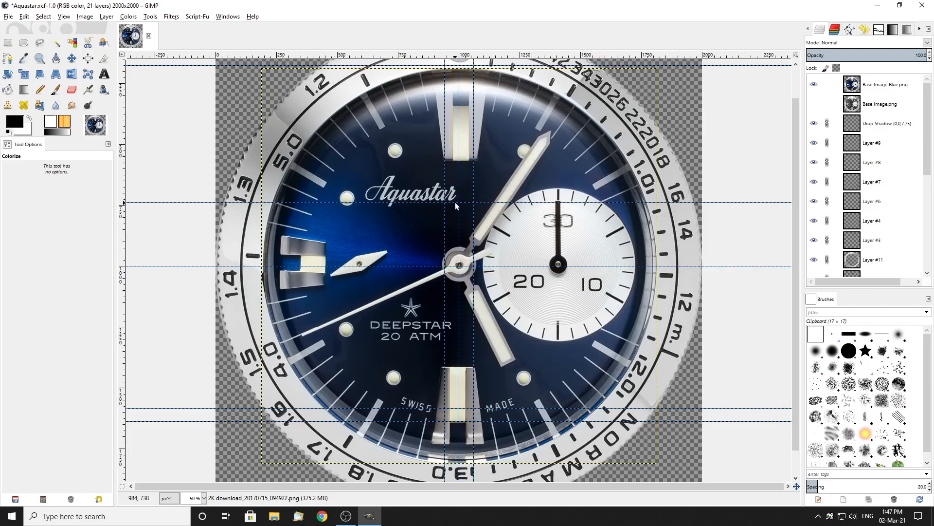
{"action": "scroll", "coordinate": [462, 194], "scroll_direction": "up", "scroll_amount": 2, "text": "ctrl"}
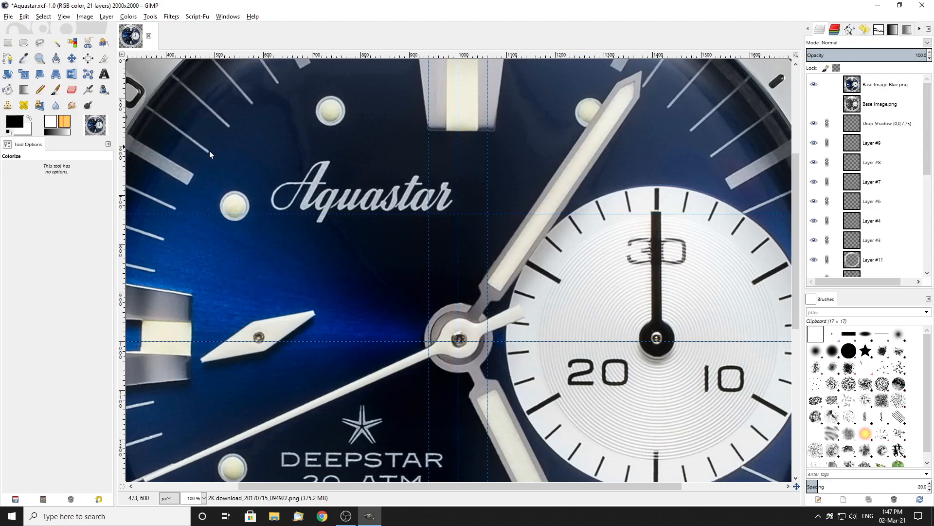
Open Untitled.png from the Desktop as a separate image
{"action": "left_click", "coordinate": [8, 17]}
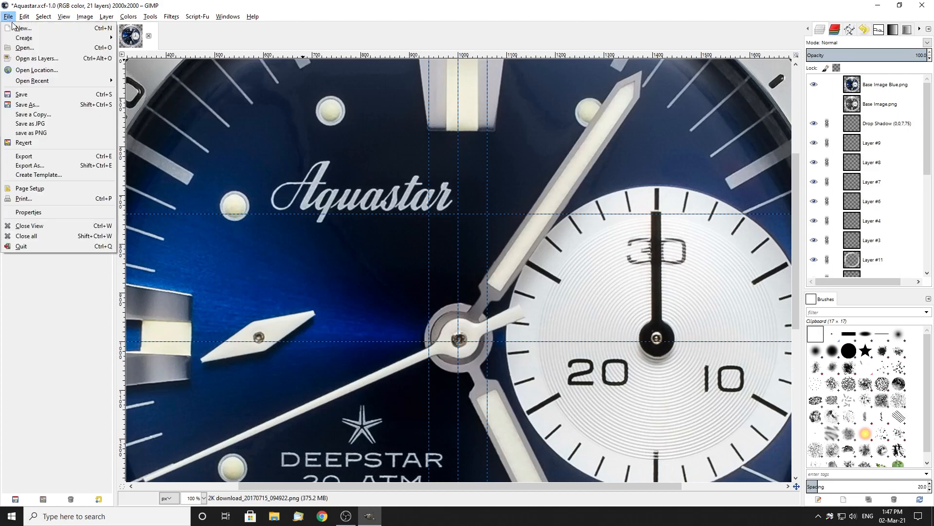
{"action": "left_click", "coordinate": [30, 49]}
{"action": "scroll", "coordinate": [366, 334], "scroll_direction": "down", "scroll_amount": 5}
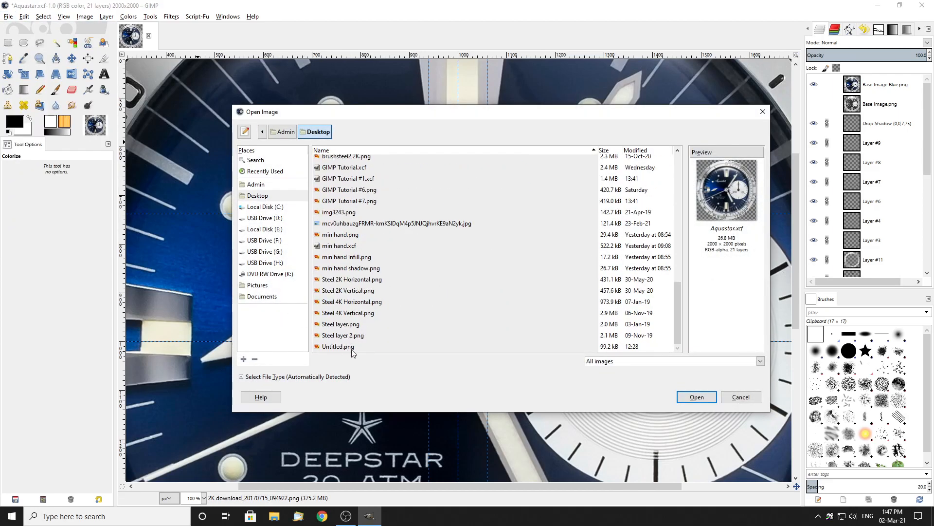
{"action": "left_click", "coordinate": [339, 347]}
{"action": "left_click", "coordinate": [696, 397]}
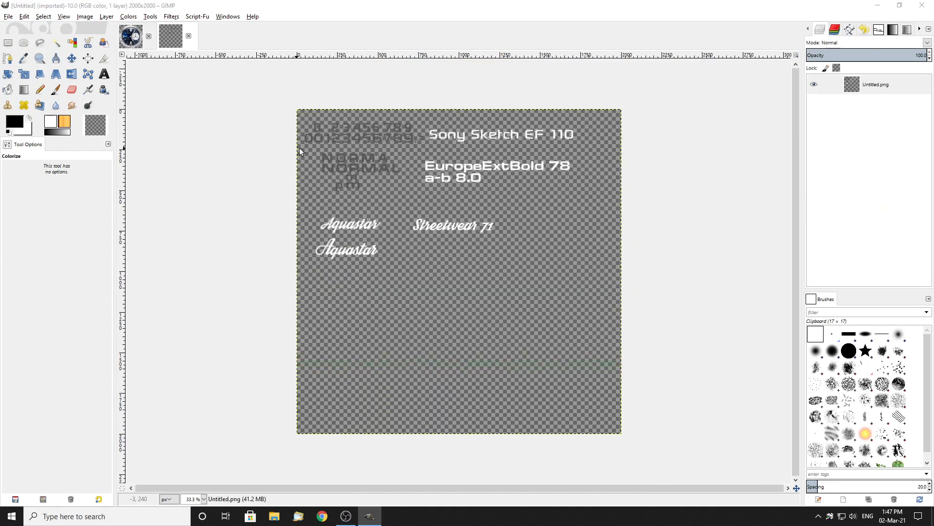
Examine the font samples up close, including Streetwear 71, and briefly outline the upper Aquastar lettering with a rectangular selection
{"action": "scroll", "coordinate": [407, 205], "scroll_direction": "up", "scroll_amount": 2}
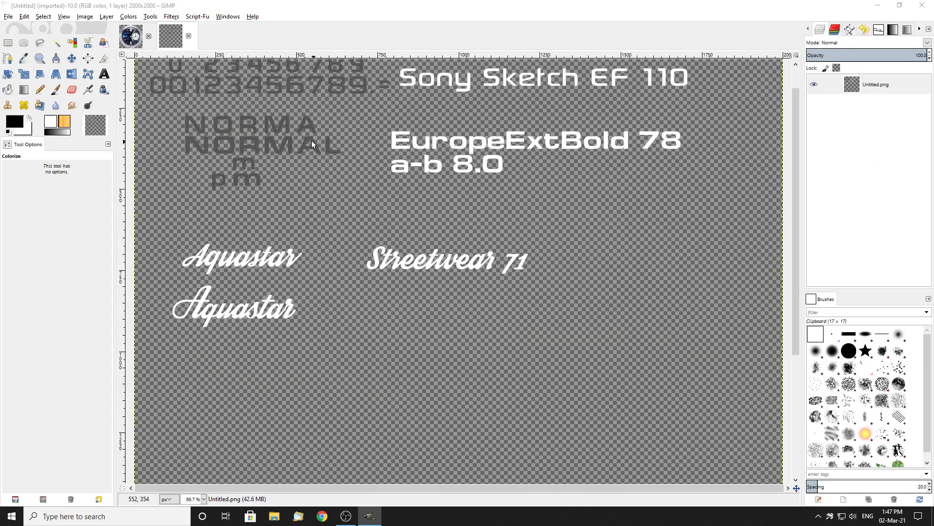
{"action": "scroll", "coordinate": [396, 256], "scroll_direction": "up", "scroll_amount": 2}
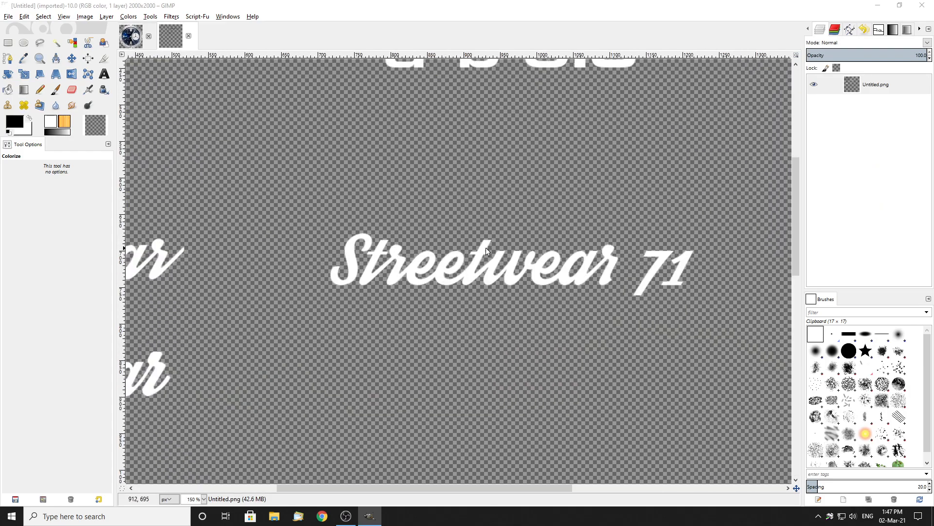
{"action": "scroll", "coordinate": [285, 255], "scroll_direction": "down", "scroll_amount": 3}
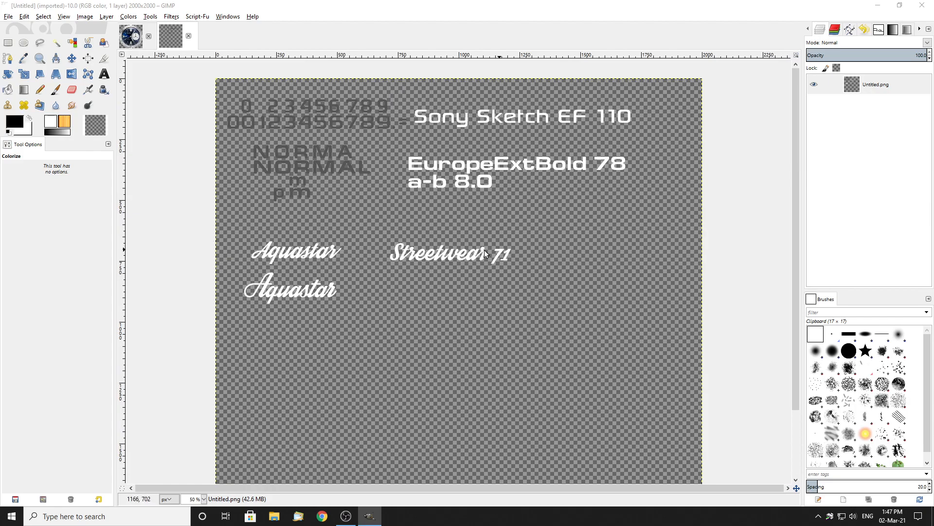
{"action": "scroll", "coordinate": [341, 248], "scroll_direction": "up", "scroll_amount": 2}
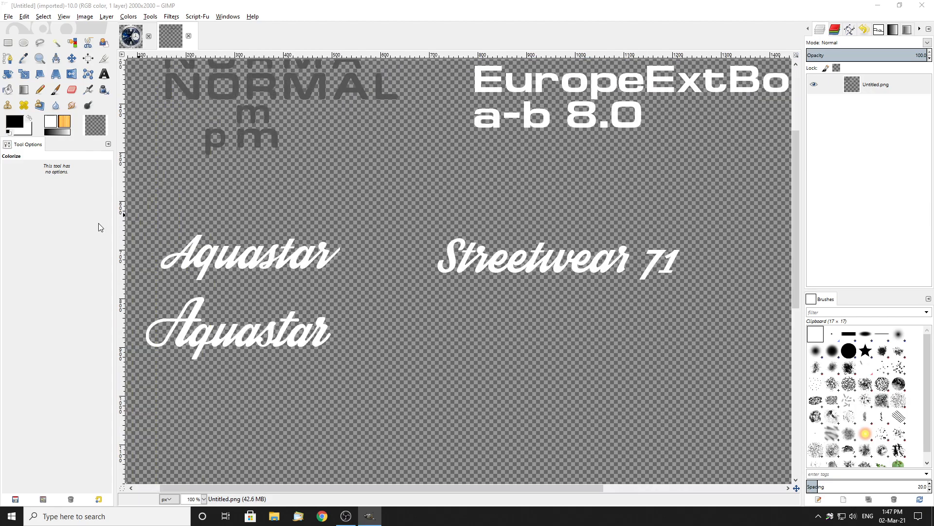
{"action": "left_click", "coordinate": [8, 42]}
{"action": "left_click_drag", "start_coordinate": [153, 223], "coordinate": [371, 279]}
{"action": "left_click", "coordinate": [237, 153]}
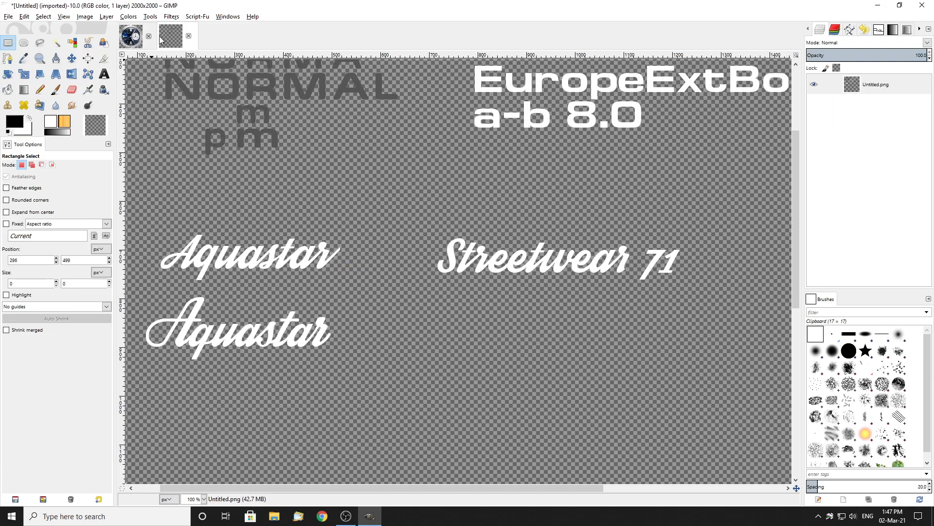
Return to the Aquastar.xcf image and toggle the Base Image Blue.png layer to compare its logo with the recreated one
{"action": "left_click", "coordinate": [132, 38]}
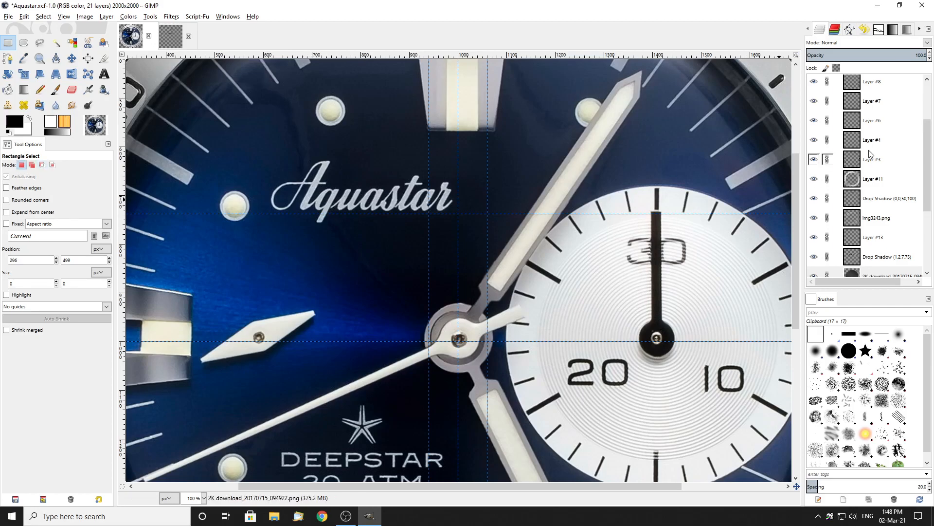
{"action": "scroll", "coordinate": [844, 110], "scroll_direction": "up", "scroll_amount": 2}
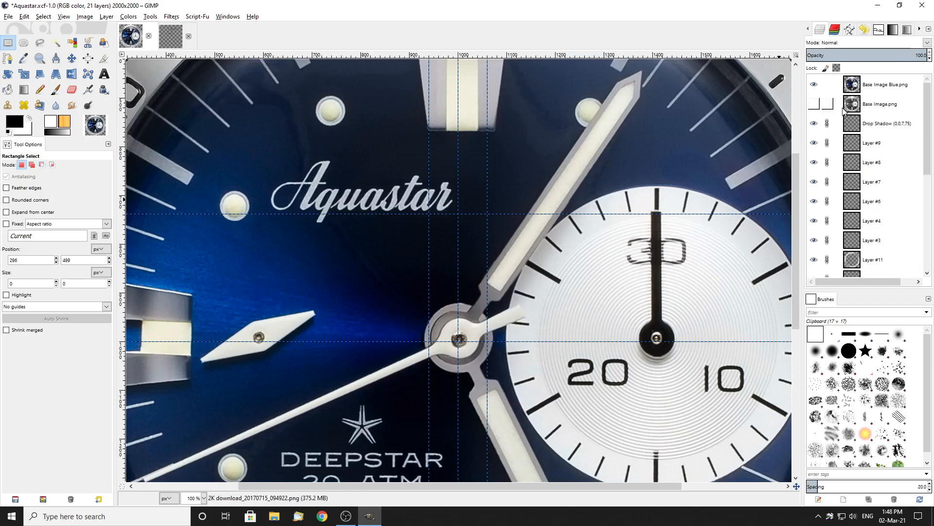
{"action": "left_click", "coordinate": [812, 88]}
{"action": "left_click", "coordinate": [812, 90]}
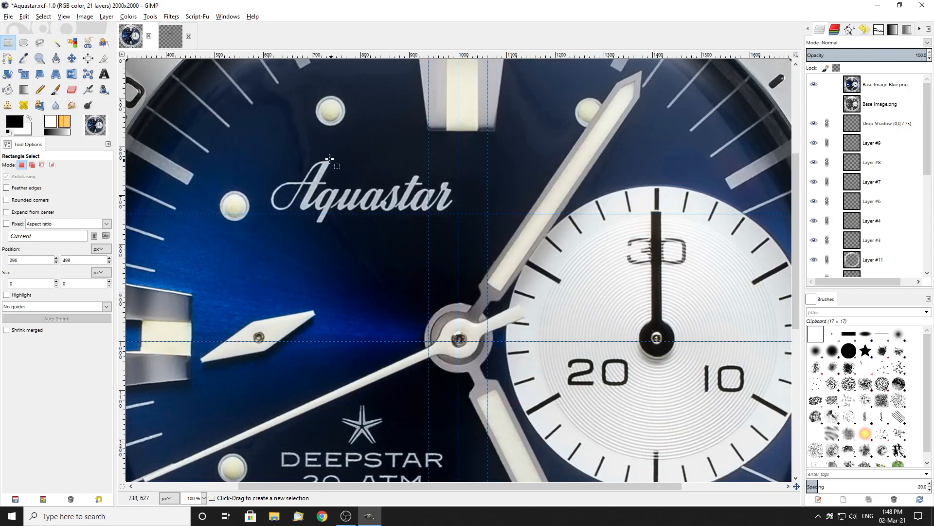
{"action": "left_click", "coordinate": [813, 85]}
{"action": "left_click", "coordinate": [813, 85]}
Look through the layer stack and hide the Base Image Blue.png reference layer
{"action": "scroll", "coordinate": [874, 163], "scroll_direction": "down", "scroll_amount": 5}
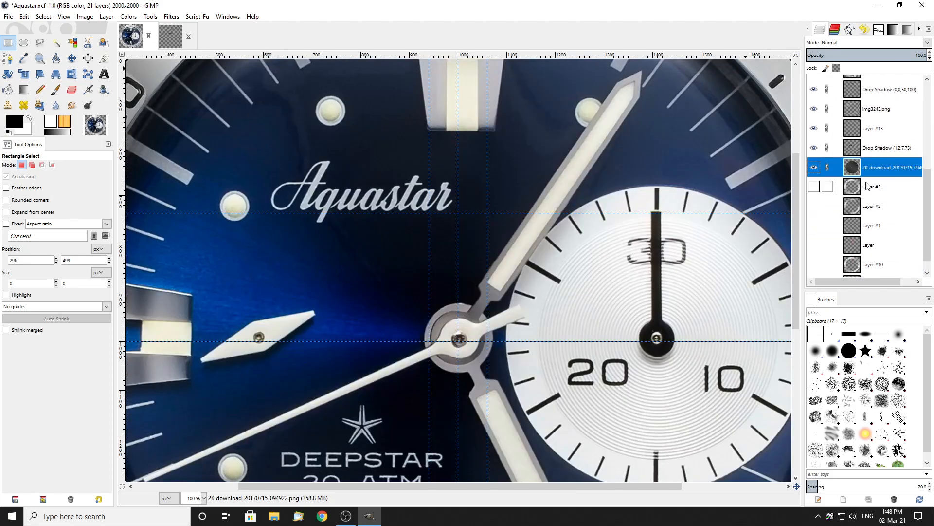
{"action": "left_click", "coordinate": [815, 167]}
{"action": "scroll", "coordinate": [816, 168], "scroll_direction": "down", "scroll_amount": 1}
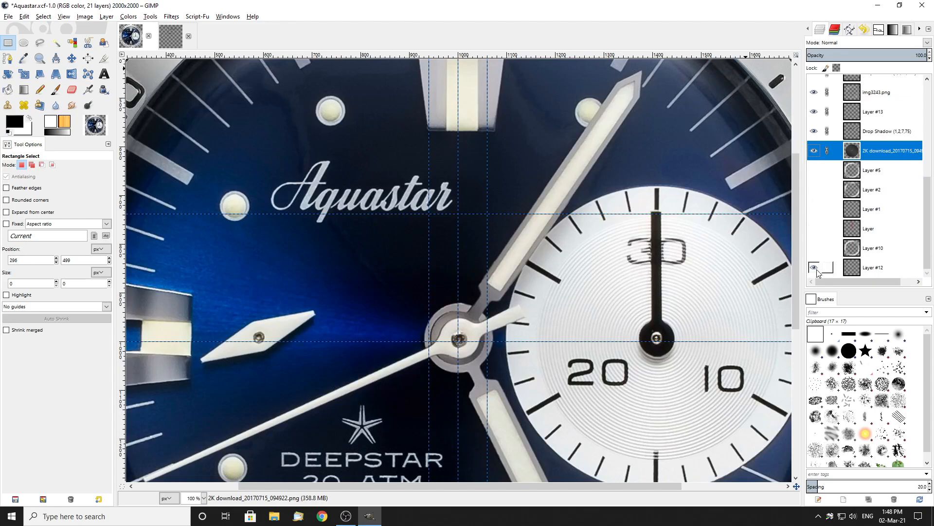
{"action": "scroll", "coordinate": [817, 219], "scroll_direction": "up", "scroll_amount": 10}
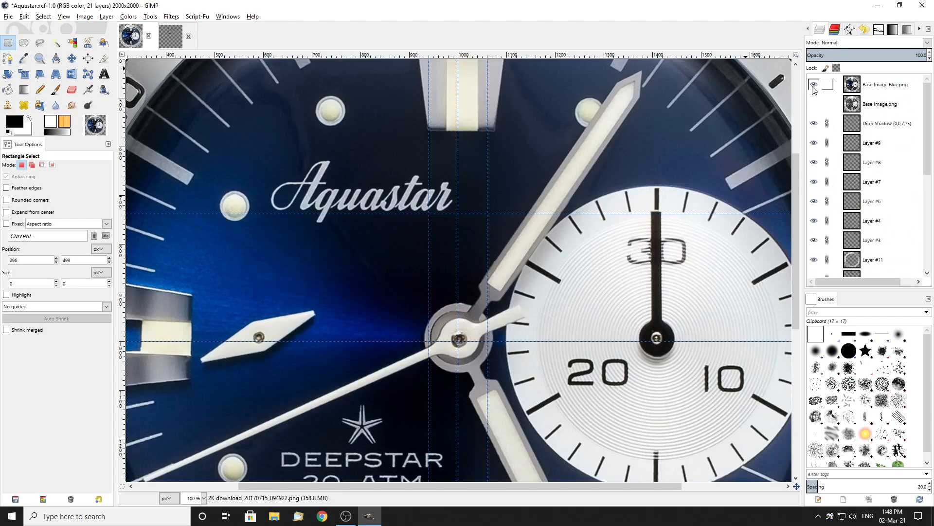
{"action": "left_click", "coordinate": [814, 87]}
Briefly hide the Drop Shadow (0,0,7,75) layer and Layer #9, and show both again
{"action": "scroll", "coordinate": [853, 219], "scroll_direction": "down", "scroll_amount": 3}
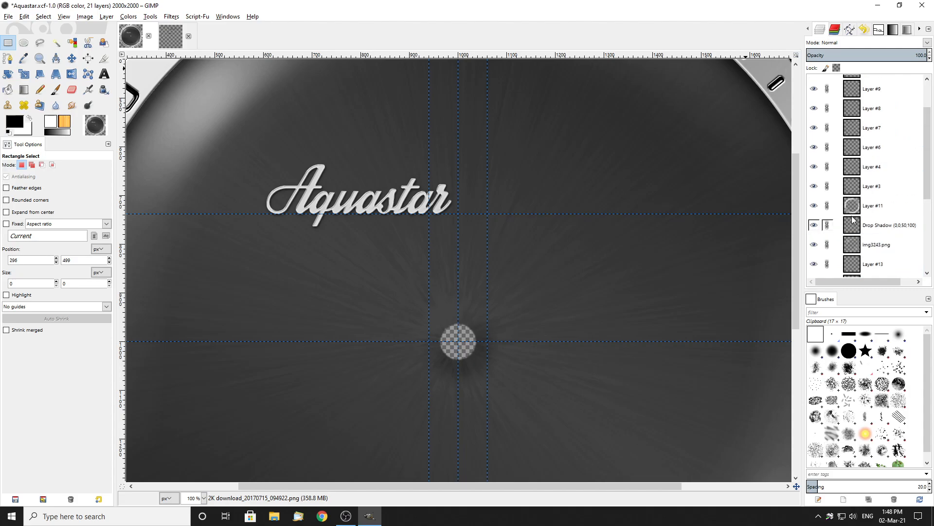
{"action": "scroll", "coordinate": [853, 220], "scroll_direction": "up", "scroll_amount": 1}
{"action": "left_click", "coordinate": [814, 116]}
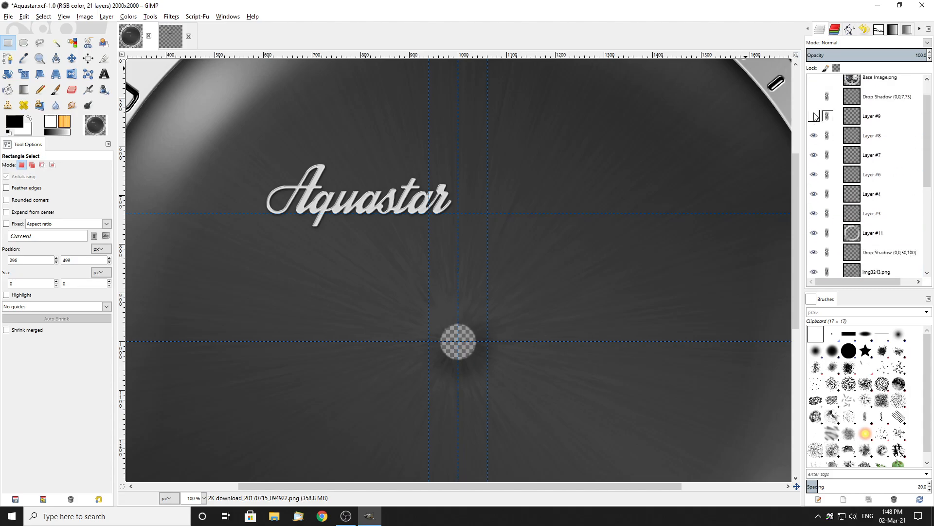
{"action": "left_click", "coordinate": [814, 96]}
{"action": "left_click", "coordinate": [814, 115]}
{"action": "scroll", "coordinate": [814, 116], "scroll_direction": "up", "scroll_amount": 1}
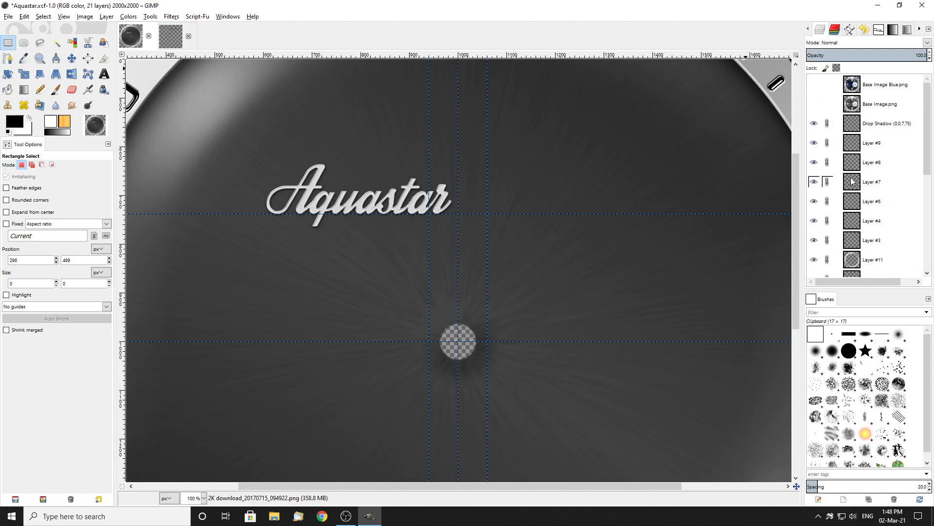
Hide Layer #13, its Drop Shadow (1,2,7,75) and the 2K download texture layer to isolate the flat white Aquastar lettering
{"action": "scroll", "coordinate": [852, 181], "scroll_direction": "down", "scroll_amount": 5}
{"action": "left_click", "coordinate": [815, 229]}
{"action": "left_click", "coordinate": [814, 229]}
{"action": "left_click", "coordinate": [814, 210]}
{"action": "left_click", "coordinate": [814, 191]}
{"action": "left_click", "coordinate": [815, 191]}
{"action": "left_click", "coordinate": [815, 229]}
{"action": "scroll", "coordinate": [820, 195], "scroll_direction": "down", "scroll_amount": 4}
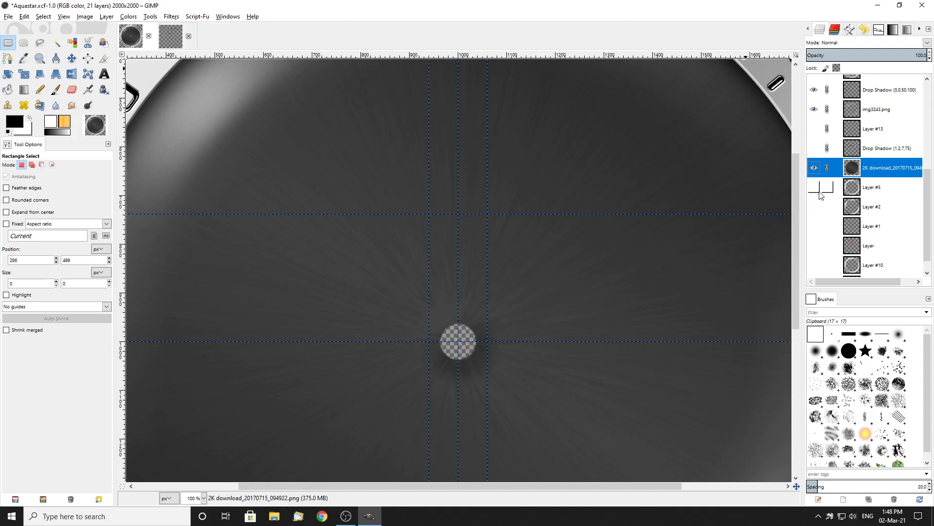
{"action": "left_click", "coordinate": [815, 167]}
Toggle Layer #12 off and on and inspect the edges of its white Aquastar lettering at up to 400% zoom
{"action": "scroll", "coordinate": [822, 204], "scroll_direction": "down", "scroll_amount": 1}
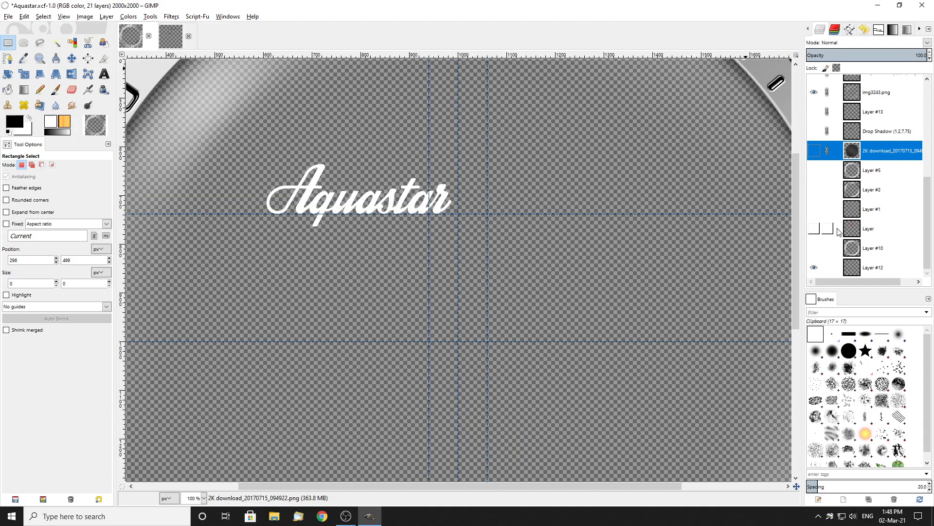
{"action": "left_click", "coordinate": [814, 267]}
{"action": "left_click", "coordinate": [814, 267]}
{"action": "scroll", "coordinate": [324, 202], "scroll_direction": "up", "scroll_amount": 2}
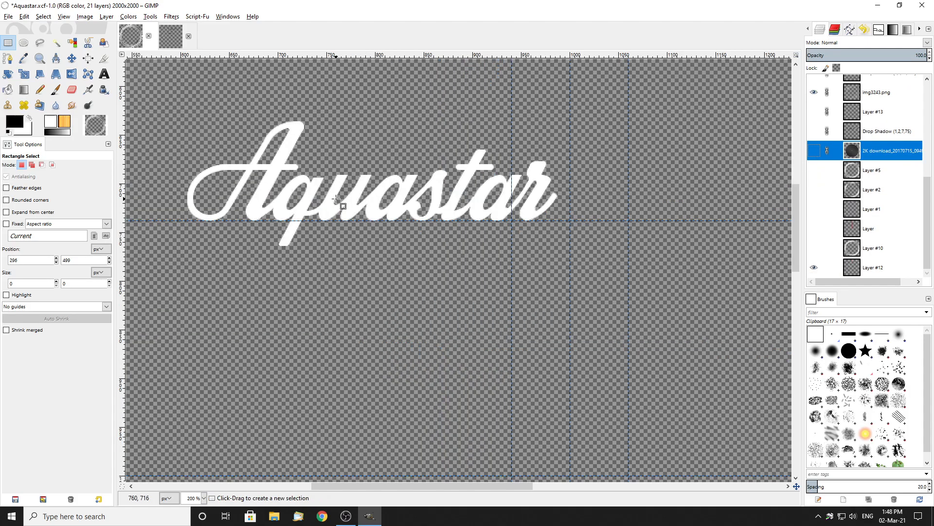
{"action": "scroll", "coordinate": [245, 144], "scroll_direction": "up", "scroll_amount": 2}
{"action": "scroll", "coordinate": [321, 127], "scroll_direction": "down", "scroll_amount": 1}
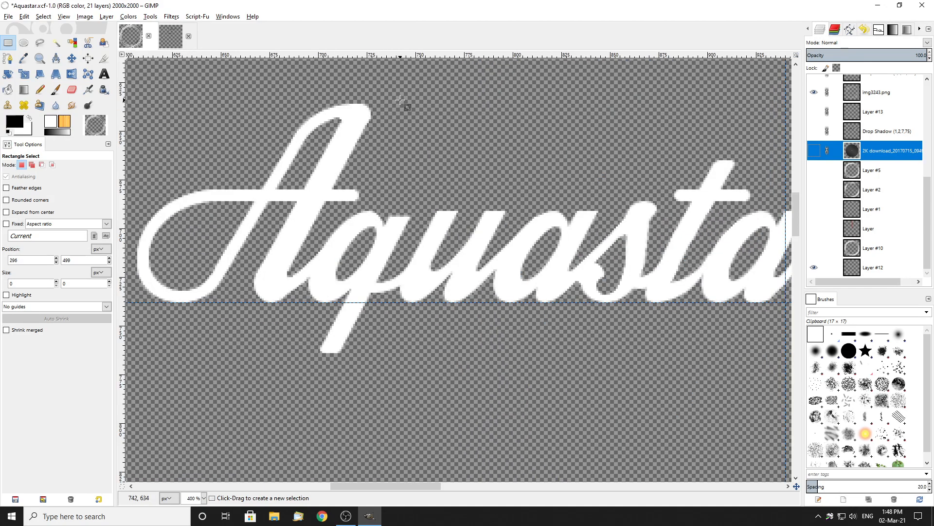
{"action": "scroll", "coordinate": [407, 104], "scroll_direction": "down", "scroll_amount": 1}
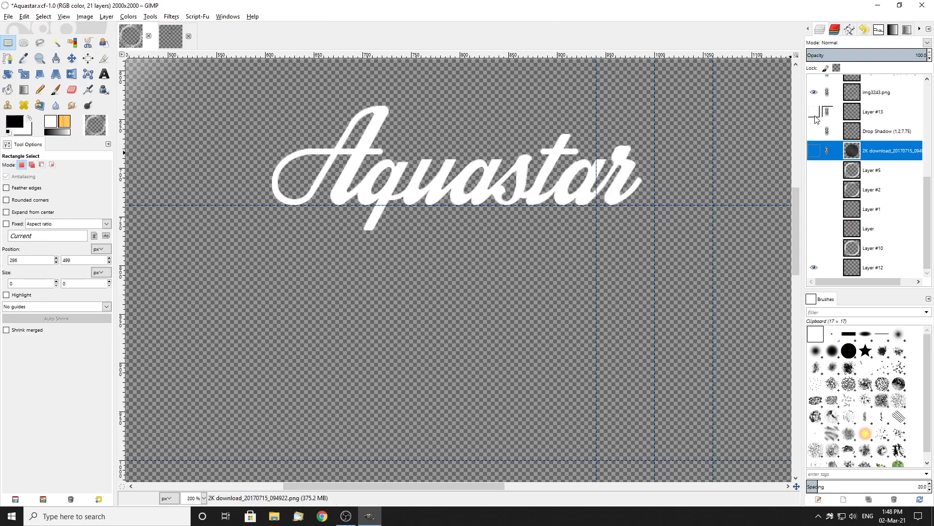
{"action": "scroll", "coordinate": [815, 122], "scroll_direction": "up", "scroll_amount": 3}
{"action": "scroll", "coordinate": [839, 213], "scroll_direction": "down", "scroll_amount": 3}
Hide Layer #12 and show the 2K download texture, Drop Shadow (1,2,7,75) and Layer #13 layers again
{"action": "left_click", "coordinate": [814, 267]}
{"action": "left_click", "coordinate": [811, 153]}
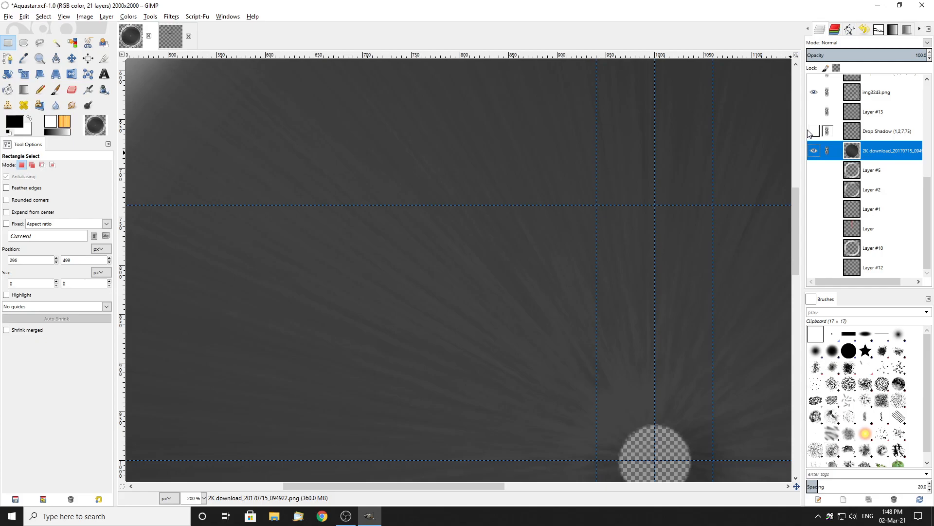
{"action": "left_click", "coordinate": [813, 131]}
{"action": "left_click", "coordinate": [814, 112]}
{"action": "left_click", "coordinate": [816, 132]}
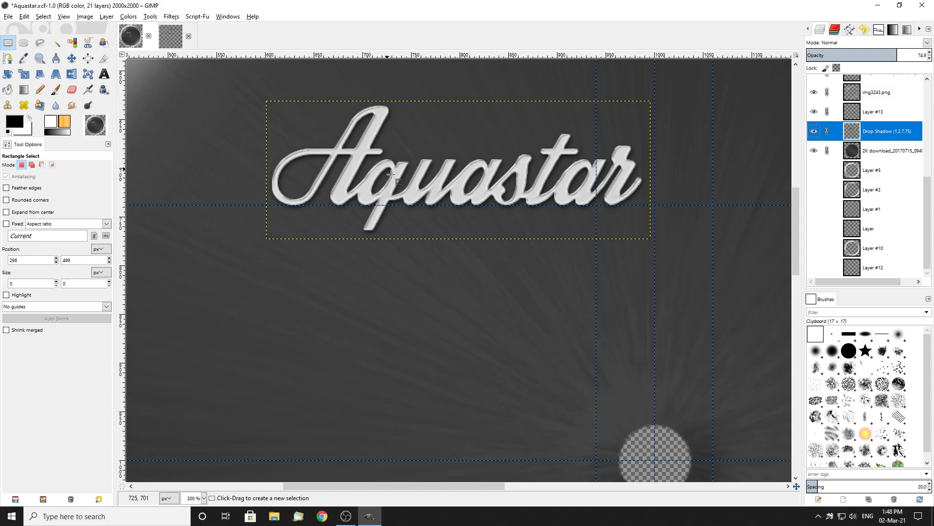
Select Layer #13 and examine the bevelled Aquastar logo and its shadow on the dark dial at 100% and 200% zoom
{"action": "scroll", "coordinate": [393, 179], "scroll_direction": "down", "scroll_amount": 2}
{"action": "scroll", "coordinate": [485, 202], "scroll_direction": "up", "scroll_amount": 2}
{"action": "scroll", "coordinate": [394, 173], "scroll_direction": "down", "scroll_amount": 2}
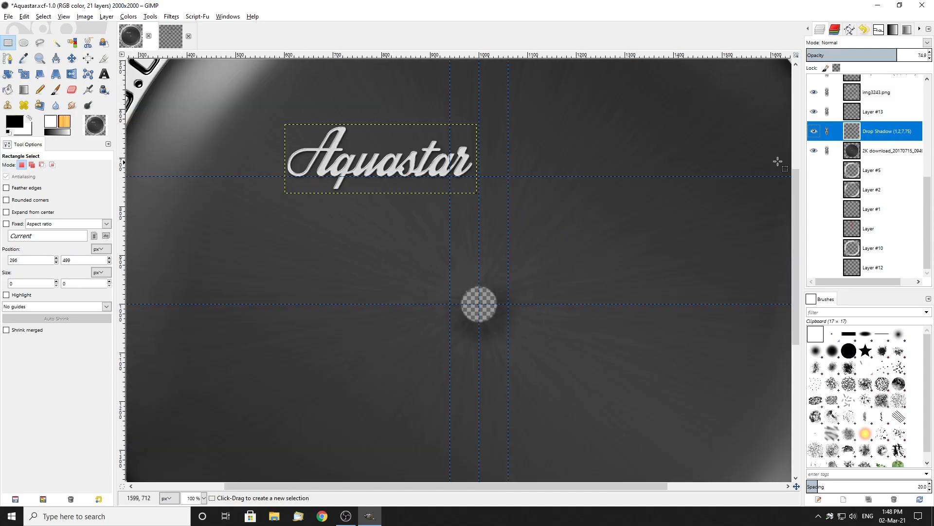
{"action": "left_click", "coordinate": [871, 112]}
{"action": "scroll", "coordinate": [433, 175], "scroll_direction": "up", "scroll_amount": 2}
{"action": "scroll", "coordinate": [408, 168], "scroll_direction": "down", "scroll_amount": 2}
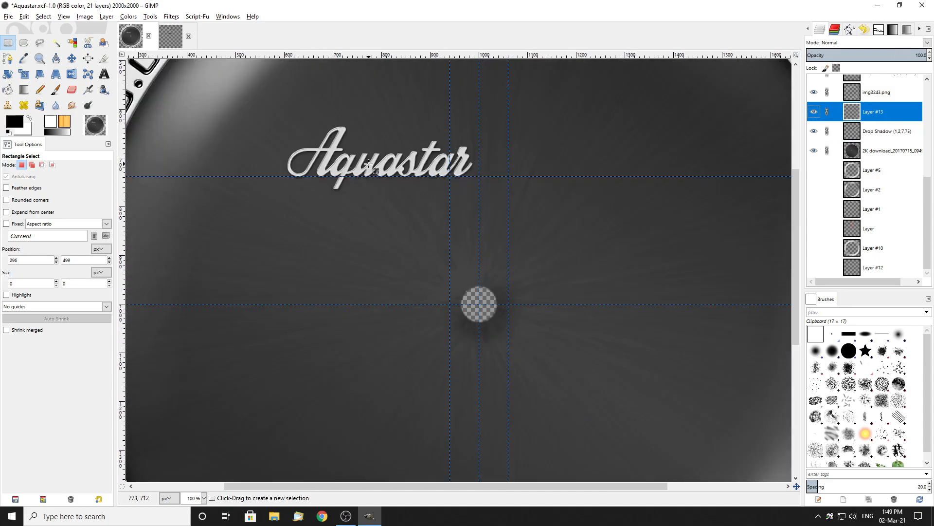
{"action": "scroll", "coordinate": [324, 160], "scroll_direction": "up", "scroll_amount": 2}
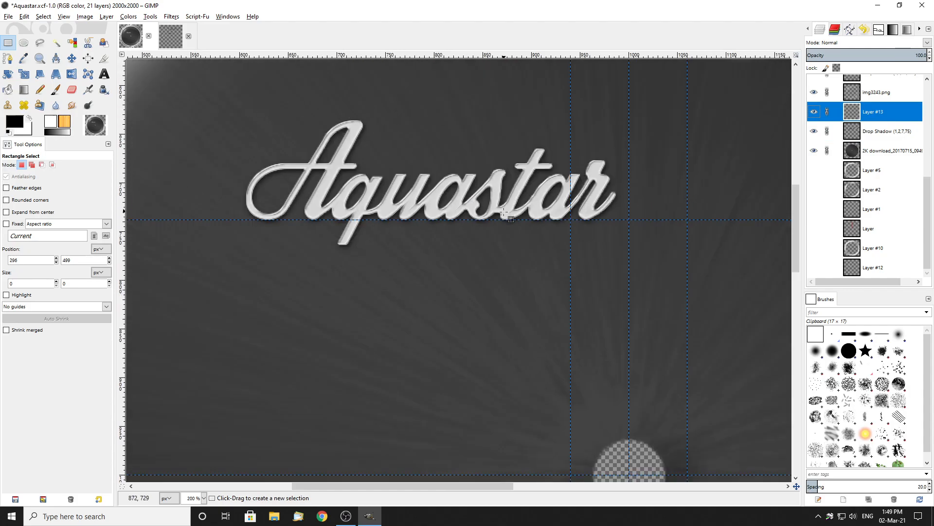
{"action": "scroll", "coordinate": [574, 224], "scroll_direction": "down", "scroll_amount": 1}
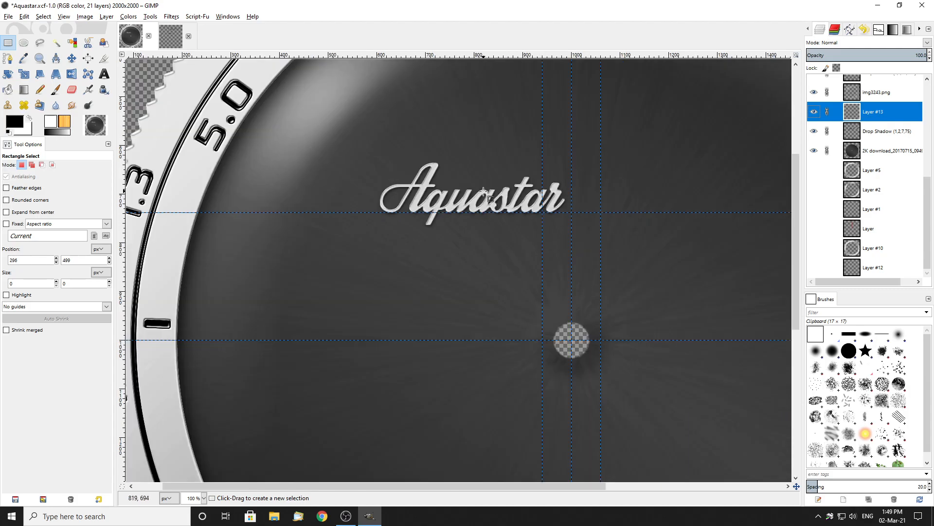
{"action": "scroll", "coordinate": [521, 193], "scroll_direction": "down", "scroll_amount": 3}
{"action": "scroll", "coordinate": [839, 134], "scroll_direction": "up", "scroll_amount": 3}
{"action": "scroll", "coordinate": [401, 188], "scroll_direction": "up", "scroll_amount": 2}
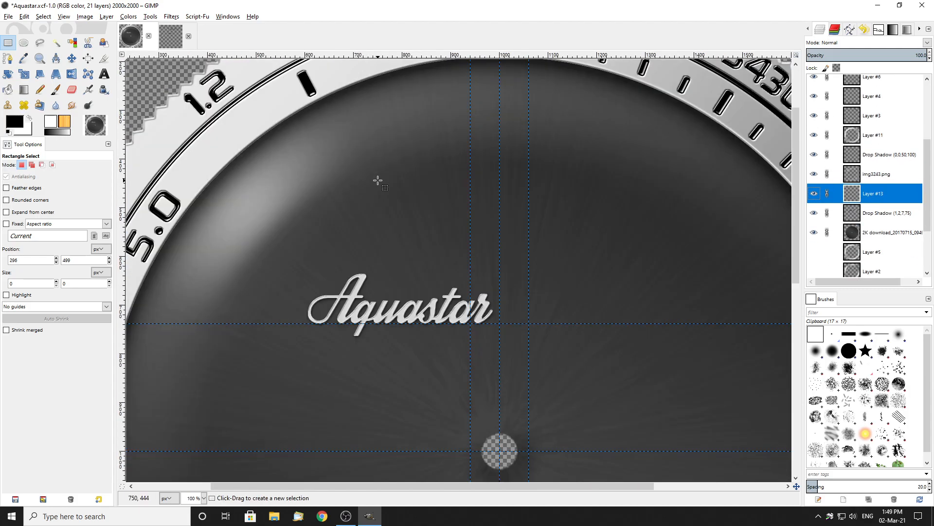
Compare the dial with the Base Image.png reference, and overlay Base Image Blue.png in its place at 50% zoom
{"action": "scroll", "coordinate": [814, 117], "scroll_direction": "up", "scroll_amount": 3}
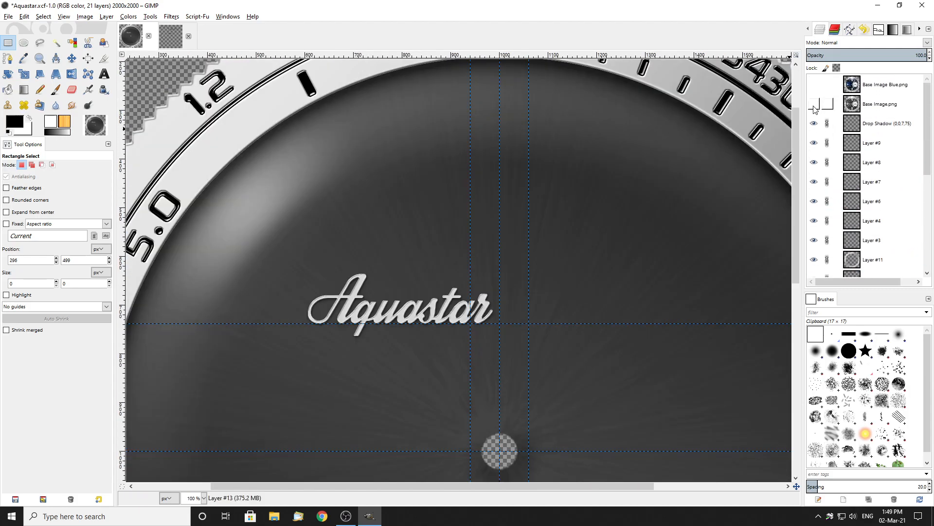
{"action": "left_click", "coordinate": [814, 104]}
{"action": "scroll", "coordinate": [485, 331], "scroll_direction": "down", "scroll_amount": 5}
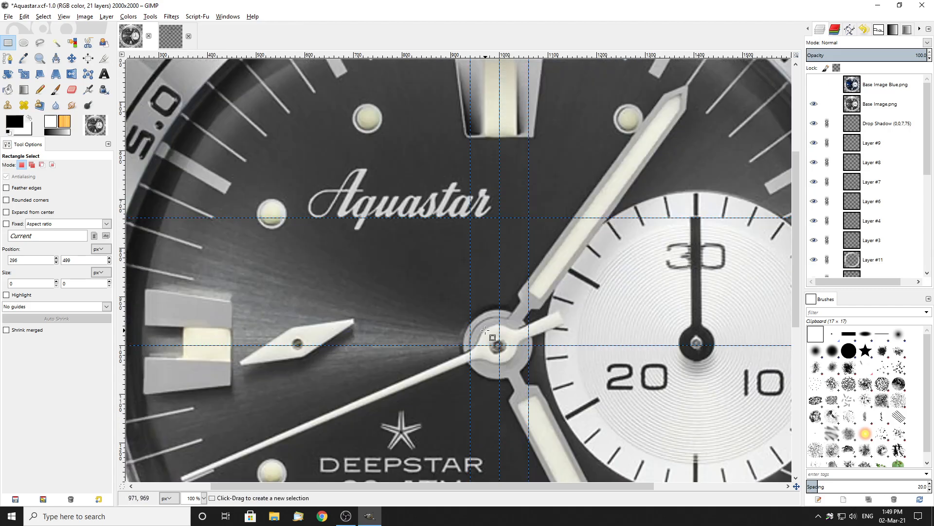
{"action": "scroll", "coordinate": [395, 181], "scroll_direction": "up", "scroll_amount": 5}
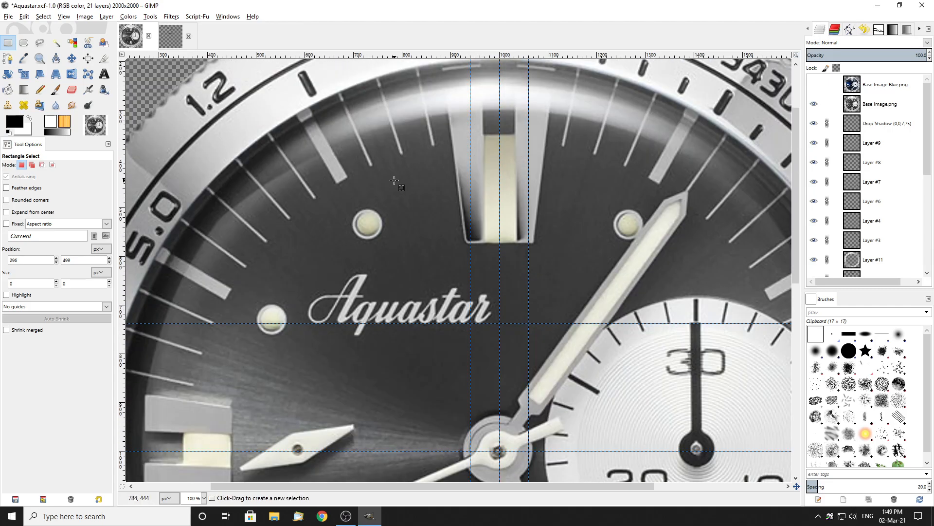
{"action": "scroll", "coordinate": [378, 215], "scroll_direction": "down", "scroll_amount": 5}
{"action": "left_click", "coordinate": [814, 104]}
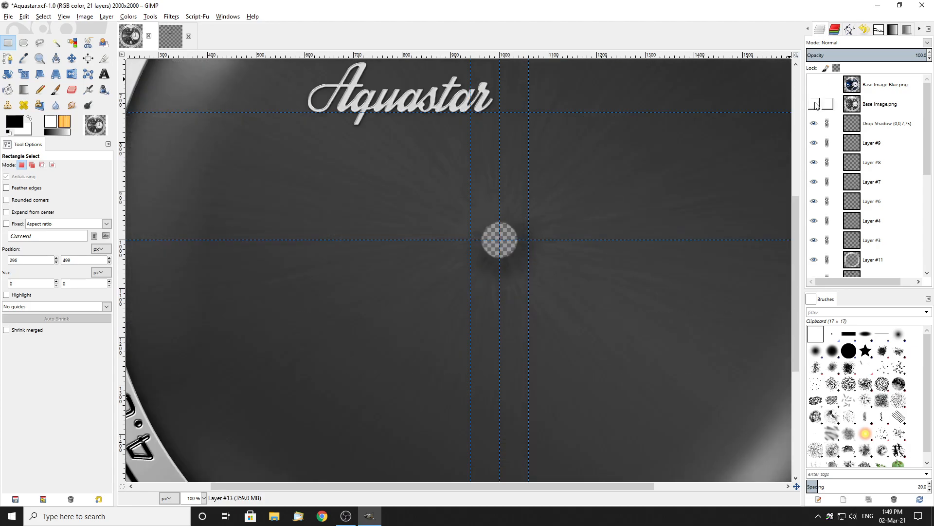
{"action": "scroll", "coordinate": [511, 234], "scroll_direction": "down", "scroll_amount": 2}
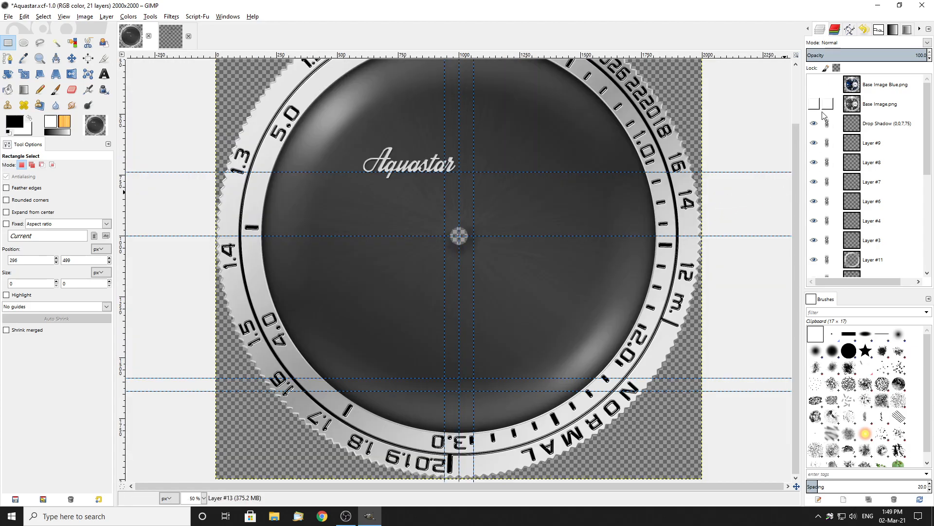
{"action": "left_click", "coordinate": [814, 84]}
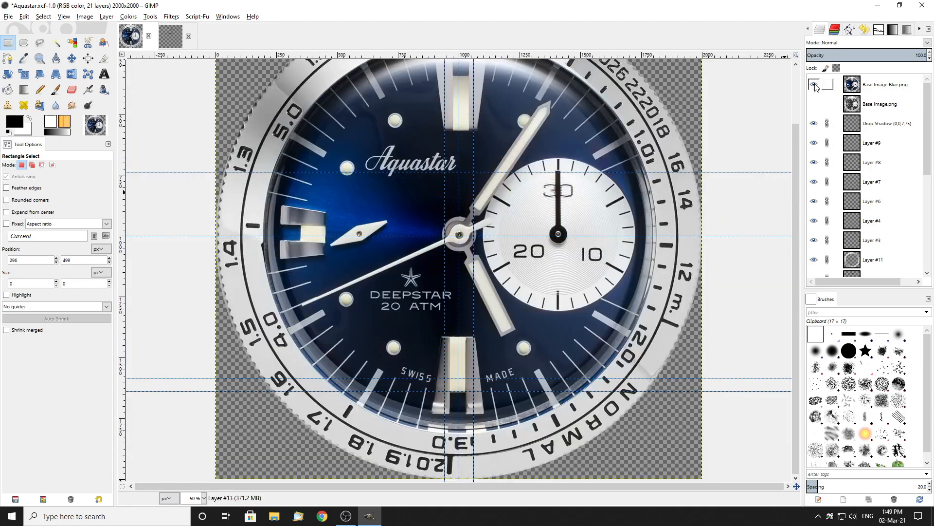
Hide the Base Image Blue.png overlay, show Base Image.png in its place and select that layer
{"action": "left_click", "coordinate": [814, 84]}
{"action": "left_click", "coordinate": [814, 104]}
{"action": "left_click", "coordinate": [887, 110]}
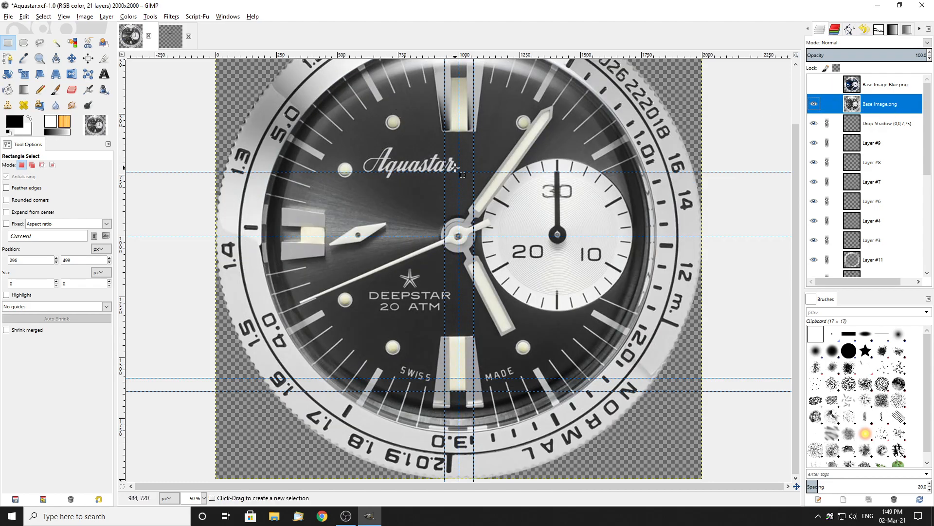
Add a new 2000 x 2000 transparent layer directly above Base Image.png
{"action": "scroll", "coordinate": [440, 192], "scroll_direction": "up", "scroll_amount": 2}
{"action": "right_click", "coordinate": [888, 104]}
{"action": "left_click", "coordinate": [837, 124]}
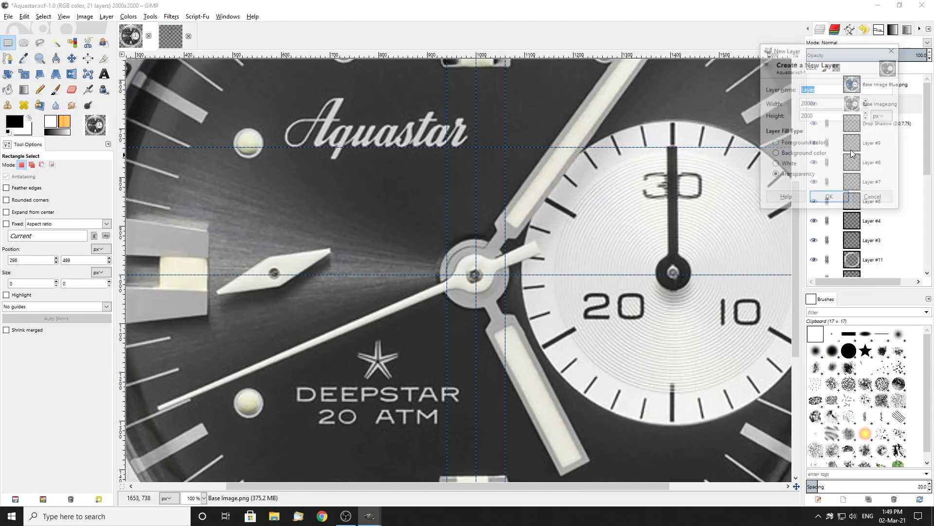
{"action": "left_click", "coordinate": [833, 198]}
Activate the Measure tool with its info window enabled, ready for measuring the upper dial markers
{"action": "scroll", "coordinate": [388, 144], "scroll_direction": "up", "scroll_amount": 6}
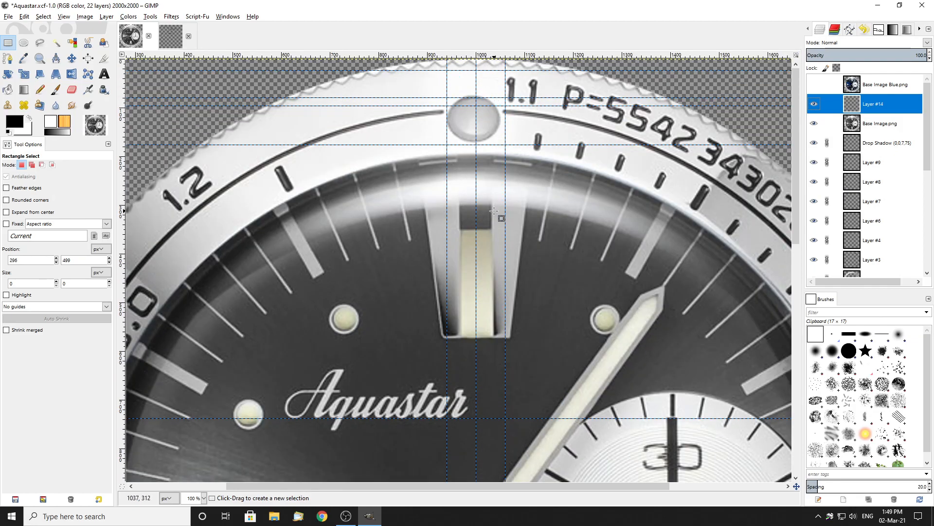
{"action": "scroll", "coordinate": [479, 211], "scroll_direction": "up", "scroll_amount": 2}
{"action": "scroll", "coordinate": [430, 214], "scroll_direction": "down", "scroll_amount": 3}
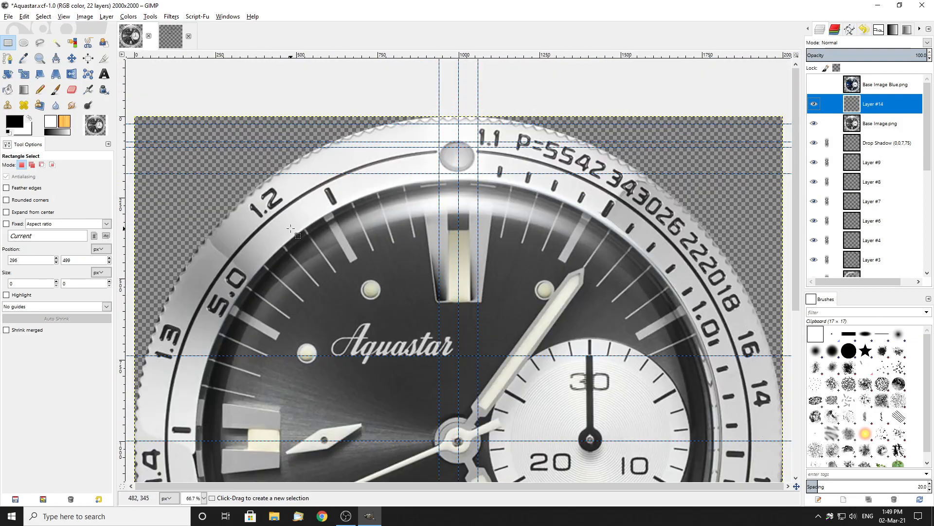
{"action": "left_click", "coordinate": [56, 58]}
{"action": "scroll", "coordinate": [146, 97], "scroll_direction": "down", "scroll_amount": 3}
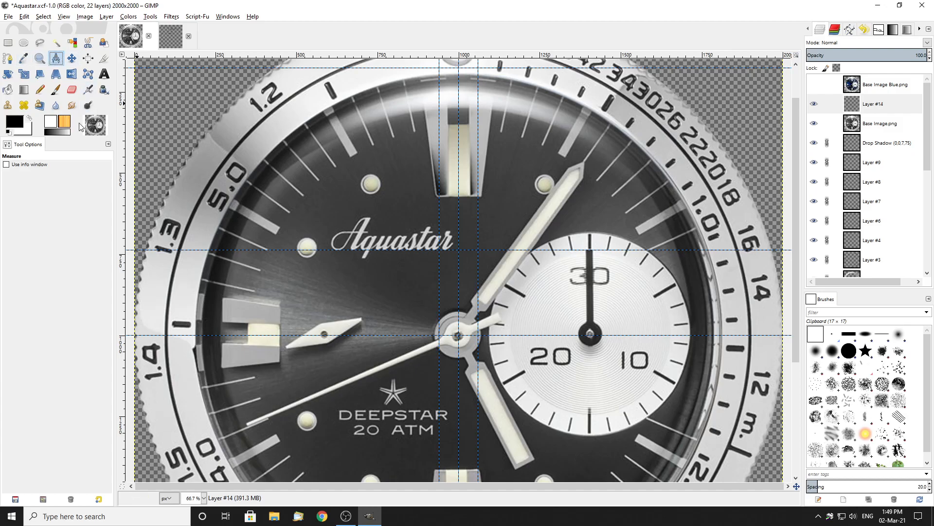
{"action": "left_click", "coordinate": [6, 164]}
Examine the hour markers and minute ticks around the 12 and 6 o'clock positions at up to 200% zoom
{"action": "scroll", "coordinate": [429, 165], "scroll_direction": "up", "scroll_amount": 3}
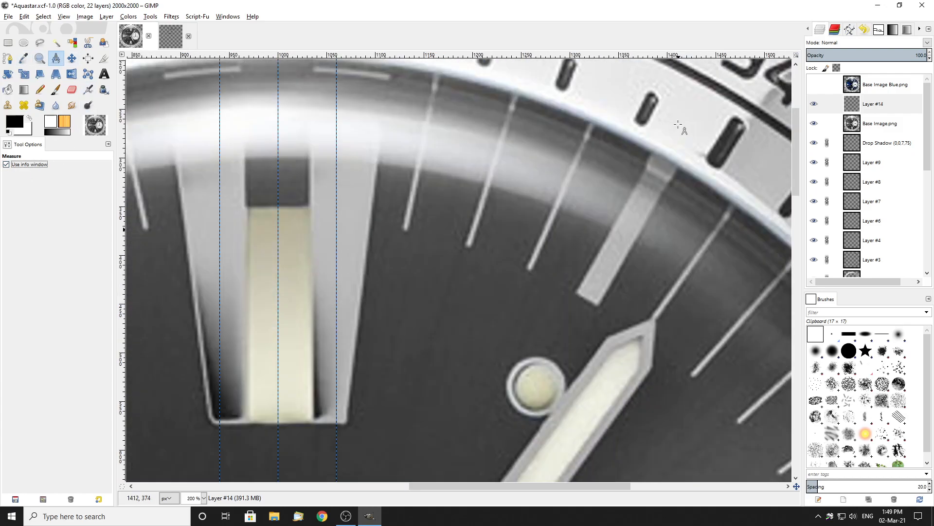
{"action": "scroll", "coordinate": [668, 193], "scroll_direction": "down", "scroll_amount": 2}
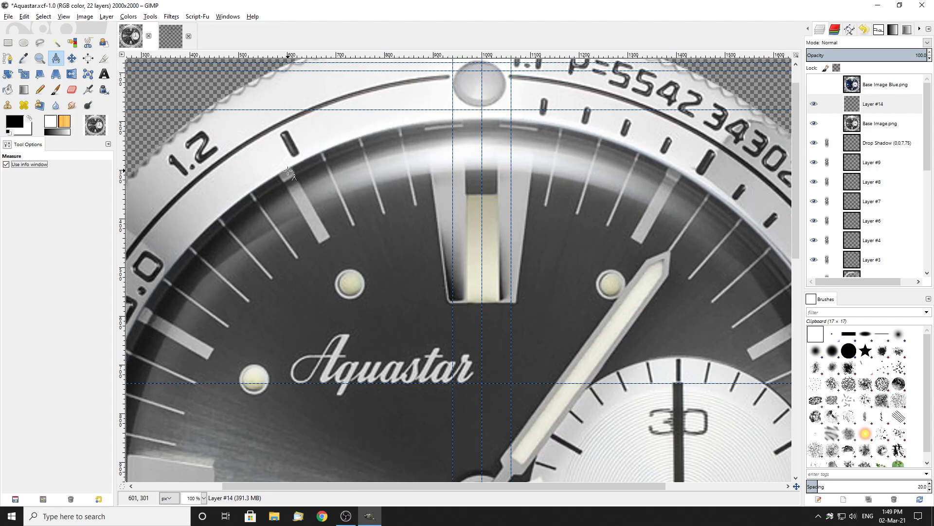
{"action": "scroll", "coordinate": [301, 176], "scroll_direction": "up", "scroll_amount": 1}
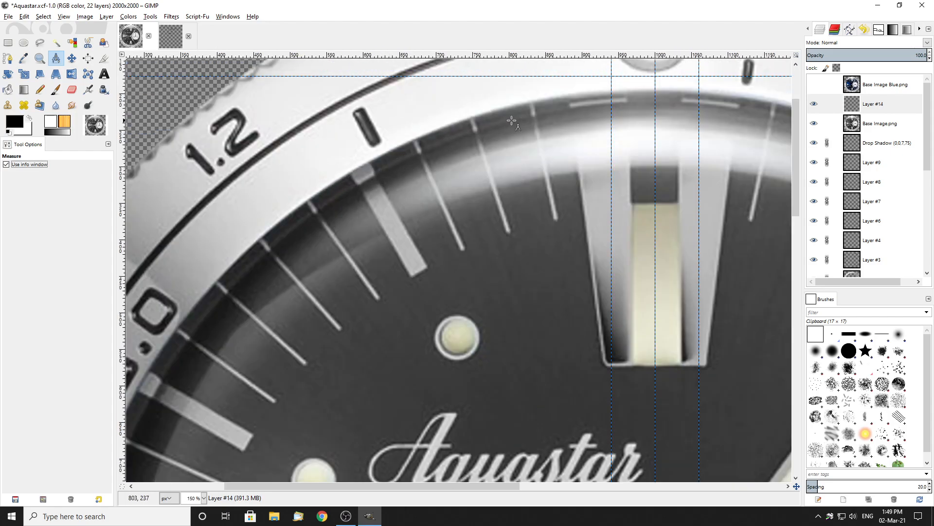
{"action": "scroll", "coordinate": [346, 179], "scroll_direction": "down", "scroll_amount": 3}
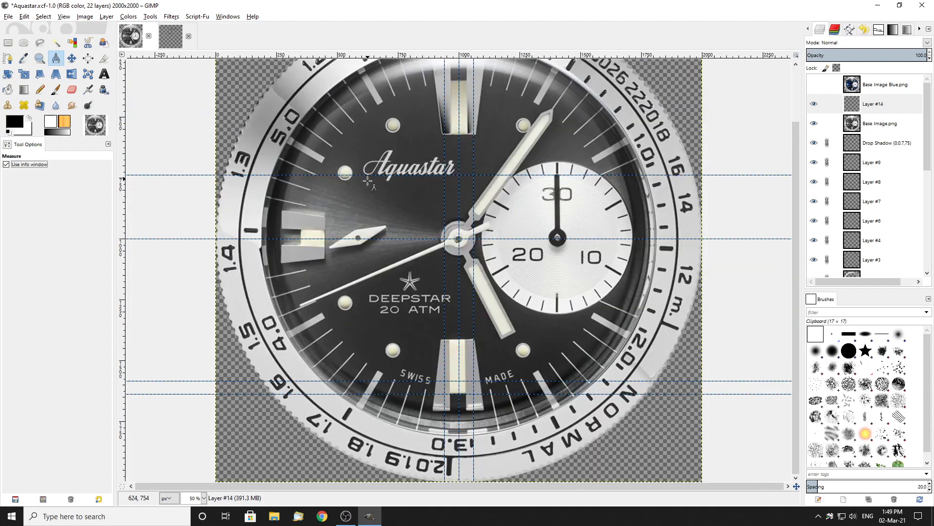
{"action": "scroll", "coordinate": [397, 423], "scroll_direction": "up", "scroll_amount": 1}
{"action": "scroll", "coordinate": [476, 443], "scroll_direction": "up", "scroll_amount": 2}
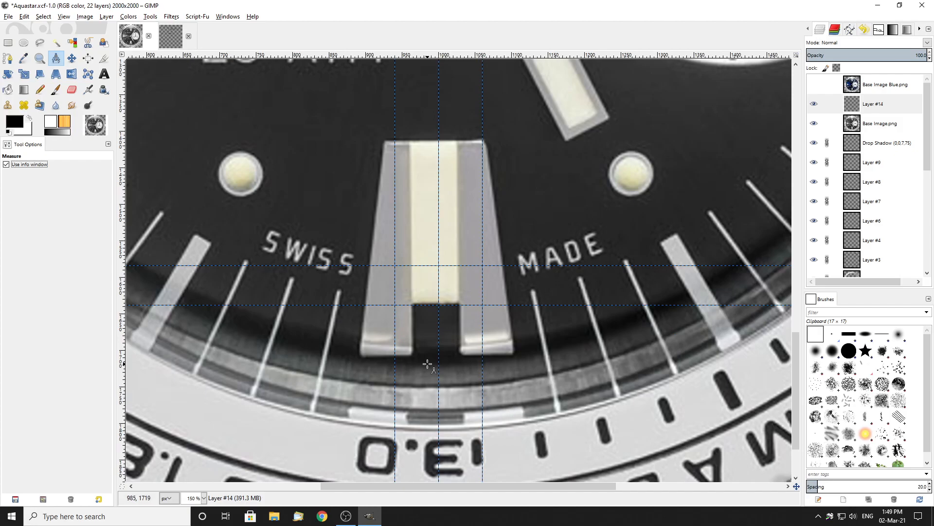
{"action": "scroll", "coordinate": [427, 365], "scroll_direction": "down", "scroll_amount": 2}
{"action": "scroll", "coordinate": [498, 383], "scroll_direction": "up", "scroll_amount": 1}
{"action": "scroll", "coordinate": [498, 383], "scroll_direction": "up", "scroll_amount": 1}
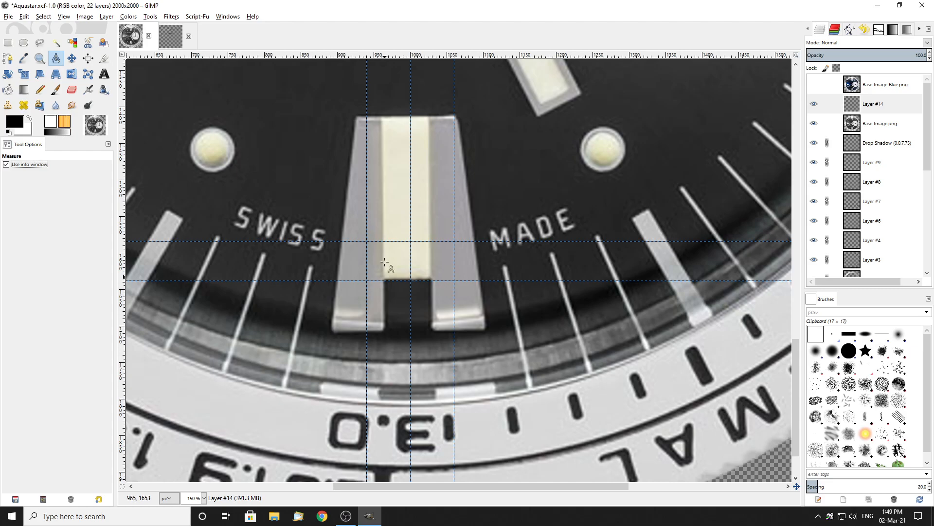
Check the 6 o'clock marker's slanted edge with a temporary Free Select line from the dial centre at 1000, 1000, and discard the line
{"action": "key", "text": "f"}
{"action": "scroll", "coordinate": [384, 284], "scroll_direction": "down", "scroll_amount": 2}
{"action": "scroll", "coordinate": [399, 268], "scroll_direction": "up", "scroll_amount": 5}
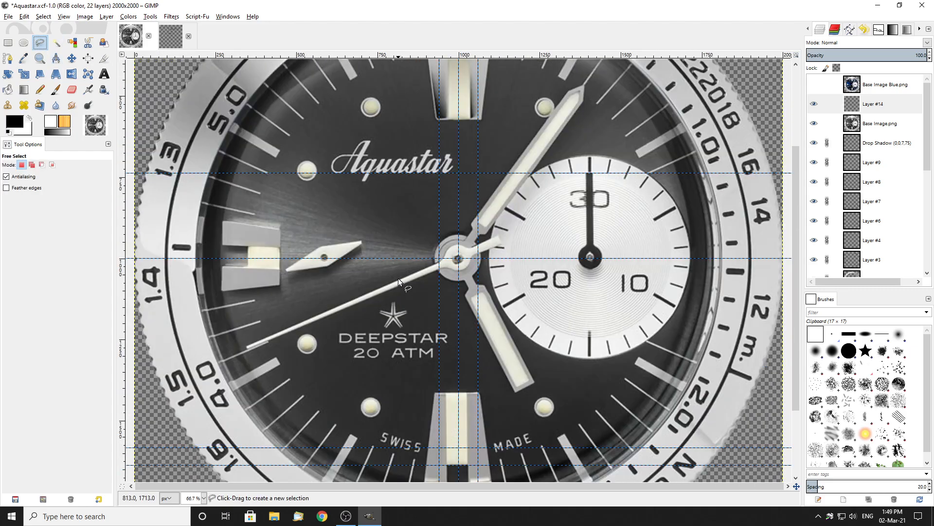
{"action": "left_click", "coordinate": [458, 259]}
{"action": "scroll", "coordinate": [459, 263], "scroll_direction": "down", "scroll_amount": 2}
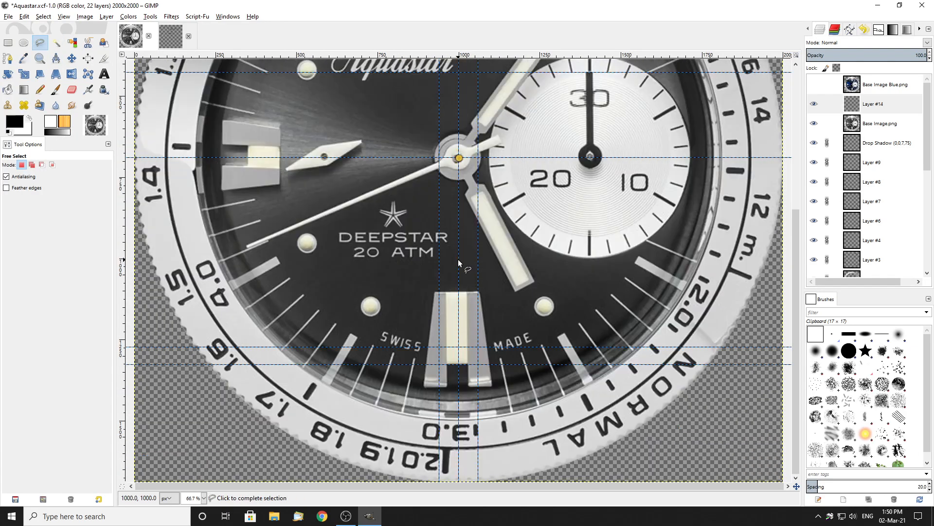
{"action": "scroll", "coordinate": [479, 384], "scroll_direction": "up", "scroll_amount": 1}
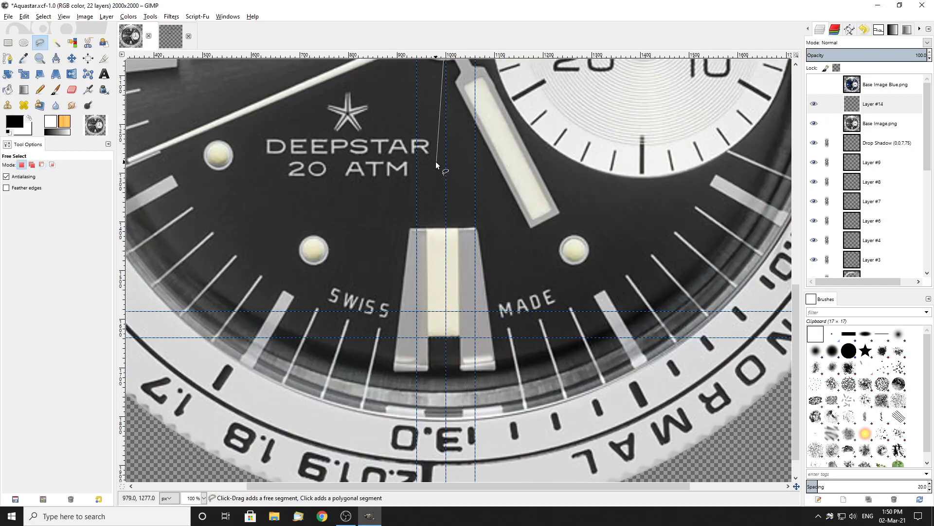
{"action": "scroll", "coordinate": [464, 416], "scroll_direction": "up", "scroll_amount": 3}
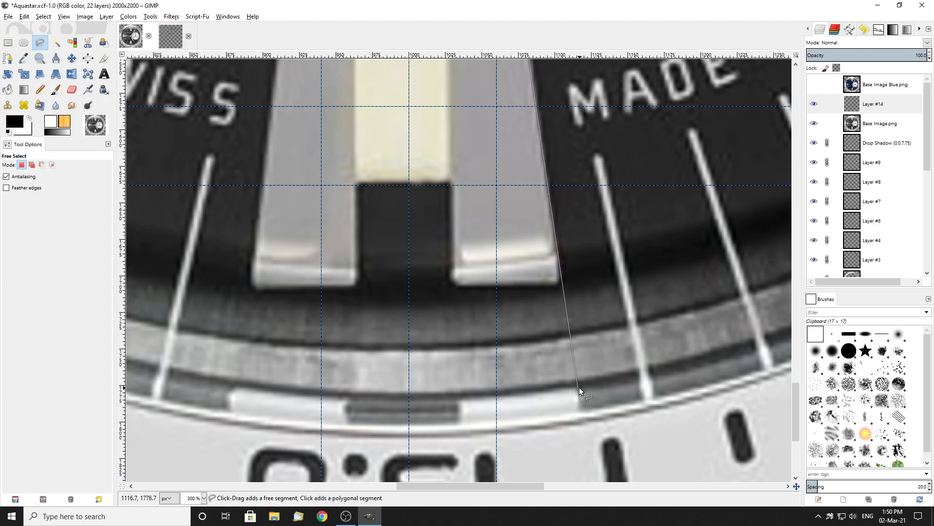
{"action": "left_click", "coordinate": [15, 43]}
Measure the width of the 6 o'clock marker's right foot and of the white rim segment below it
{"action": "left_click", "coordinate": [56, 58]}
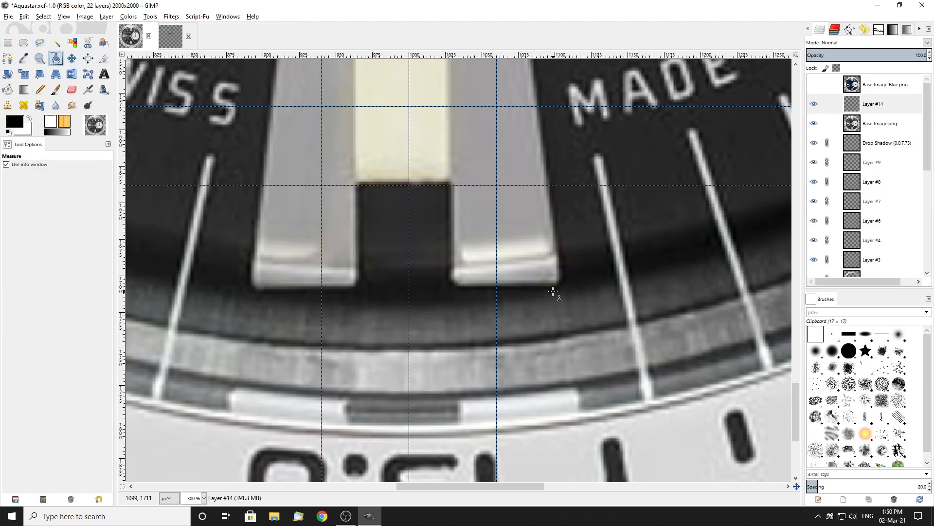
{"action": "scroll", "coordinate": [554, 292], "scroll_direction": "up", "scroll_amount": 1, "text": "ctrl"}
{"action": "left_click_drag", "start_coordinate": [561, 265], "coordinate": [418, 273]}
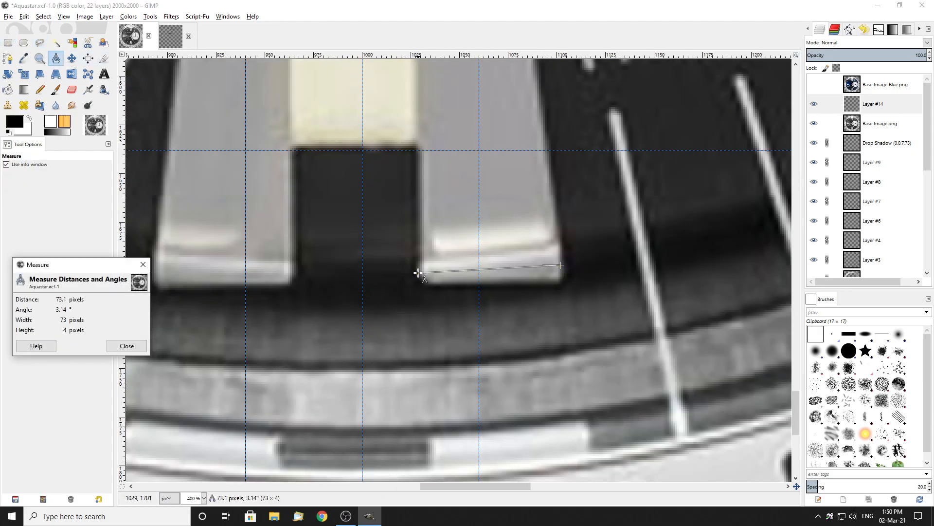
{"action": "scroll", "coordinate": [418, 273], "scroll_direction": "down", "scroll_amount": 5}
{"action": "left_click_drag", "start_coordinate": [587, 222], "coordinate": [430, 238]}
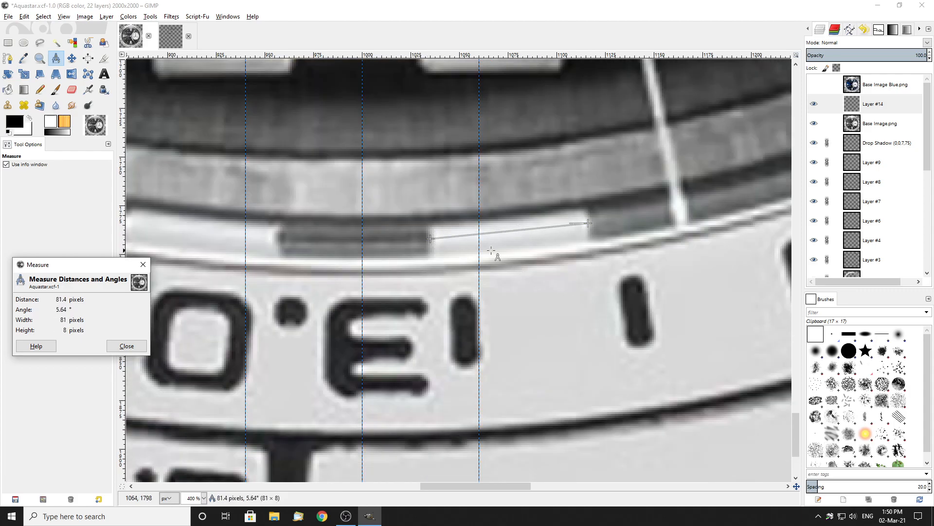
Examine the 6 o'clock marker's foot and the ticks and 5 o'clock marker beside it at up to 400% zoom
{"action": "scroll", "coordinate": [482, 250], "scroll_direction": "down", "scroll_amount": 1, "text": "ctrl"}
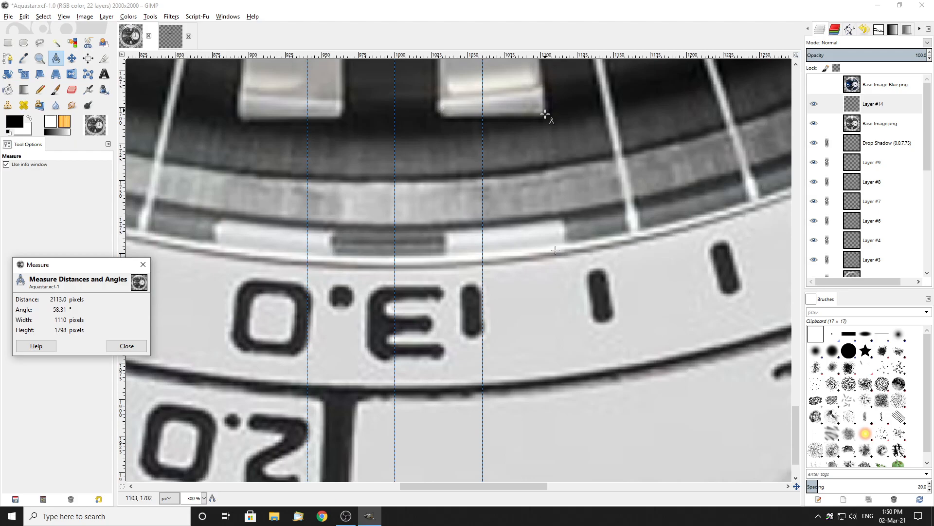
{"action": "scroll", "coordinate": [526, 370], "scroll_direction": "down", "scroll_amount": 3, "text": "ctrl"}
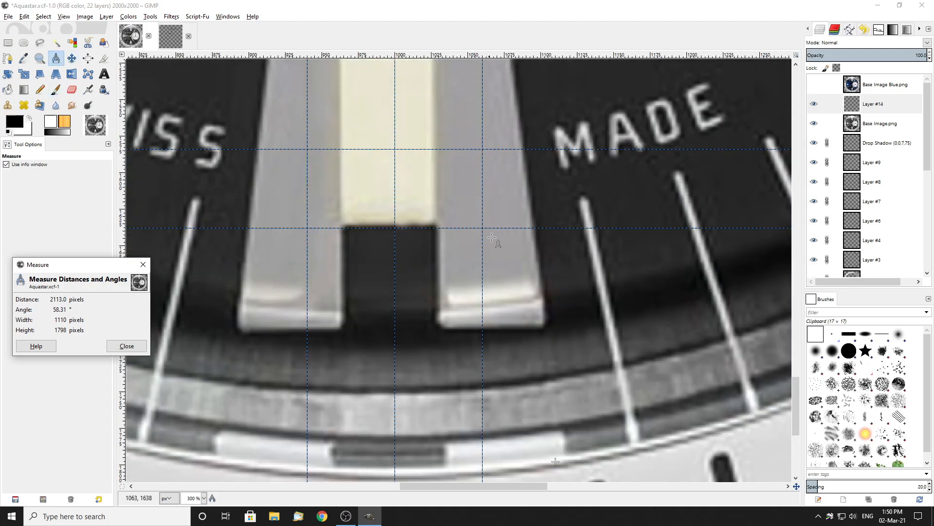
{"action": "scroll", "coordinate": [630, 359], "scroll_direction": "up", "scroll_amount": 4, "text": "ctrl"}
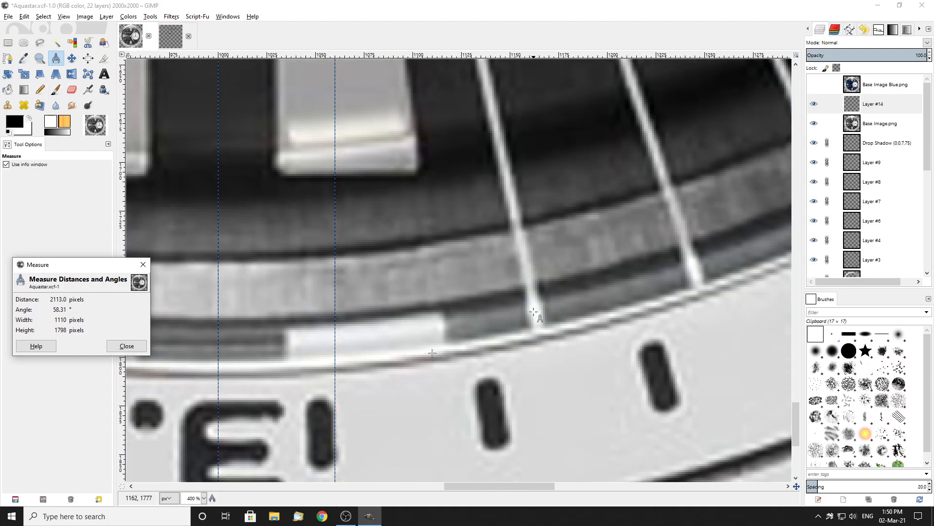
{"action": "scroll", "coordinate": [581, 266], "scroll_direction": "down", "scroll_amount": 3, "text": "ctrl"}
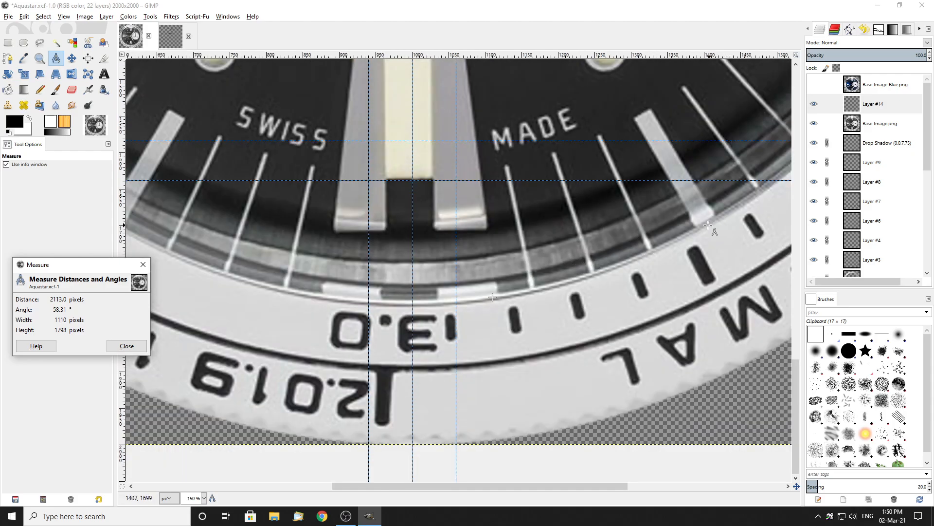
{"action": "scroll", "coordinate": [711, 224], "scroll_direction": "up", "scroll_amount": 2, "text": "ctrl"}
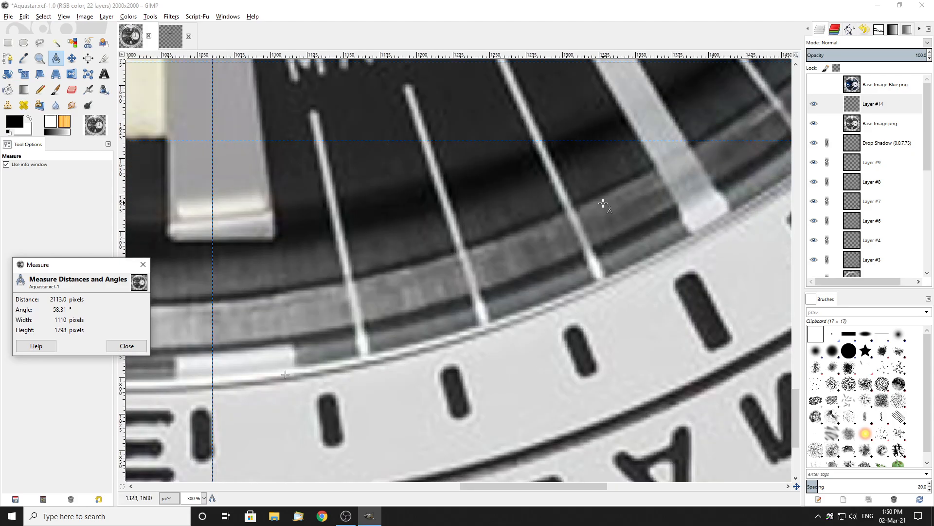
{"action": "scroll", "coordinate": [633, 214], "scroll_direction": "down", "scroll_amount": 2, "text": "ctrl"}
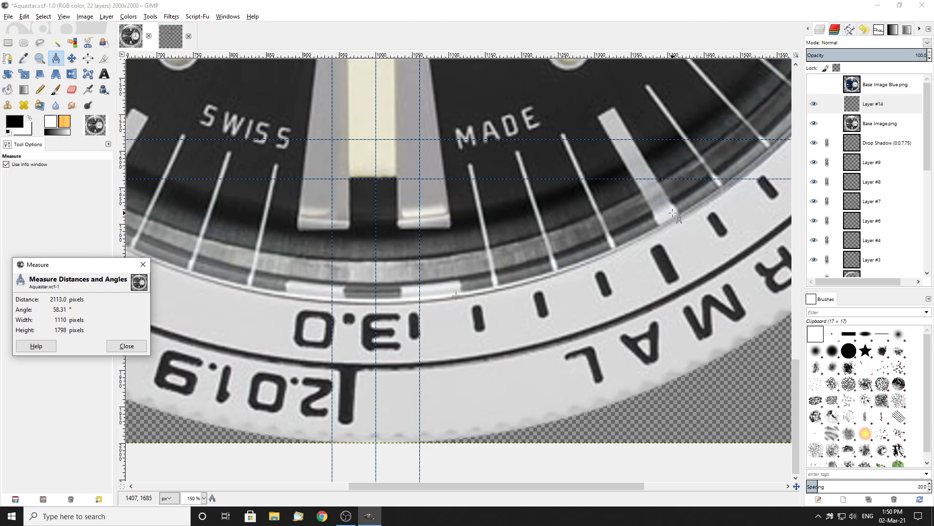
{"action": "scroll", "coordinate": [673, 206], "scroll_direction": "up", "scroll_amount": 1, "text": "ctrl"}
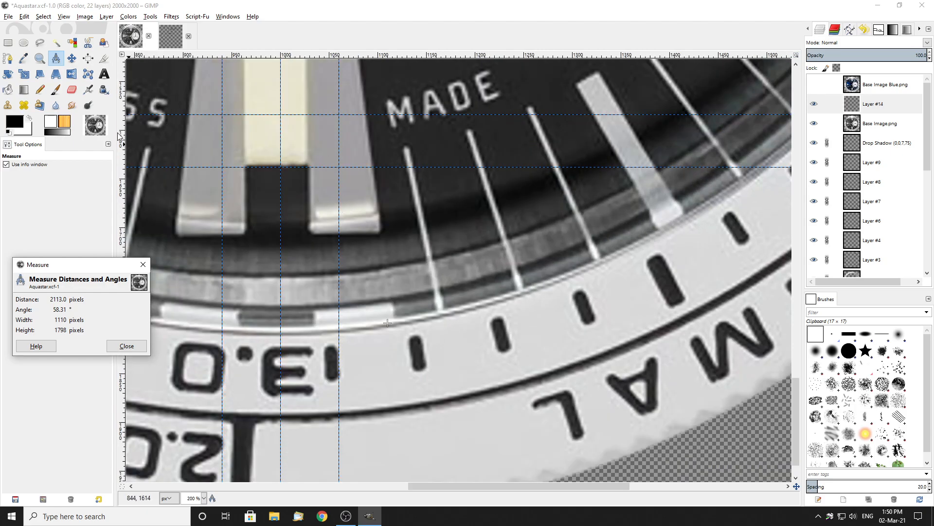
{"action": "scroll", "coordinate": [375, 251], "scroll_direction": "down", "scroll_amount": 2, "text": "ctrl"}
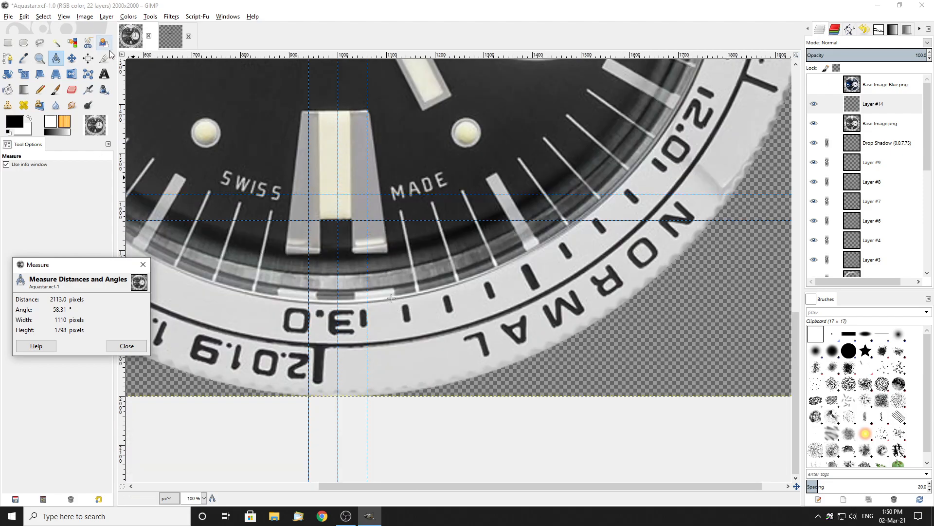
{"action": "scroll", "coordinate": [385, 180], "scroll_direction": "down", "scroll_amount": 2, "text": "ctrl"}
{"action": "scroll", "coordinate": [438, 182], "scroll_direction": "up", "scroll_amount": 2}
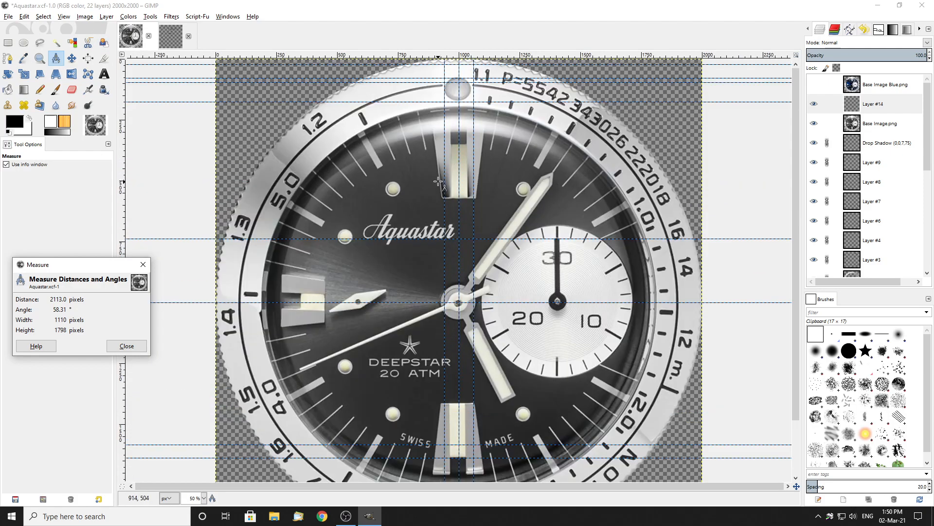
Close the measurement readout and measure the width of the 11 o'clock hour marker at high zoom
{"action": "left_click", "coordinate": [56, 58]}
{"action": "key", "text": "2"}
{"action": "left_click", "coordinate": [127, 345]}
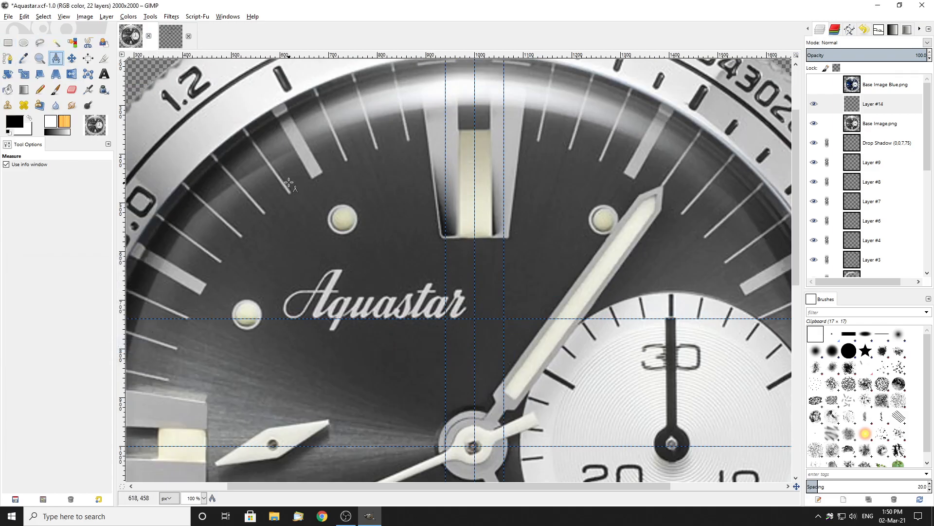
{"action": "key", "text": "plus"}
{"action": "key", "text": "plus"}
{"action": "key", "text": "plus"}
{"action": "left_click_drag", "start_coordinate": [375, 166], "coordinate": [315, 206]}
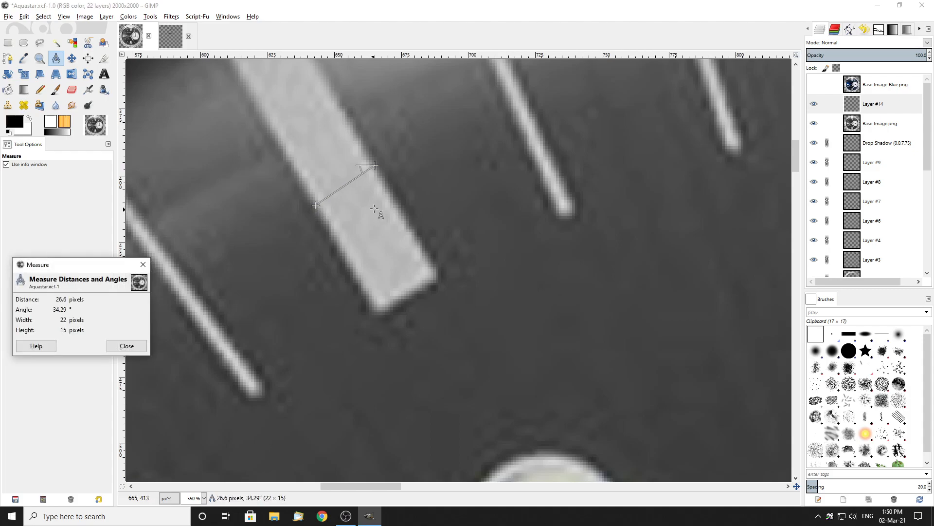
{"action": "key", "text": "plus"}
{"action": "left_click_drag", "start_coordinate": [397, 197], "coordinate": [301, 241]}
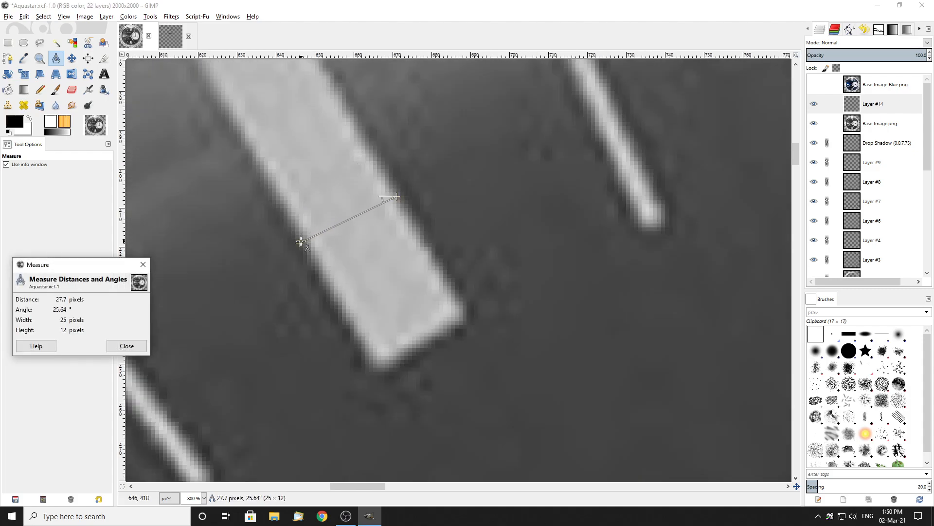
Inspect the outer end of the 11 o'clock hour marker and measure the marker's length
{"action": "scroll", "coordinate": [399, 247], "scroll_direction": "down", "scroll_amount": 2}
{"action": "scroll", "coordinate": [326, 198], "scroll_direction": "up", "scroll_amount": 2}
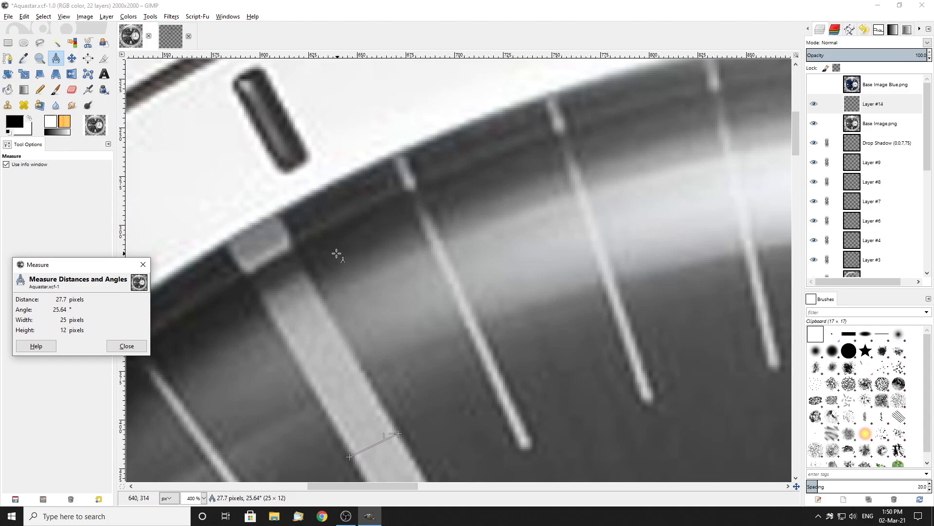
{"action": "scroll", "coordinate": [397, 252], "scroll_direction": "down", "scroll_amount": 2}
{"action": "scroll", "coordinate": [361, 258], "scroll_direction": "down", "scroll_amount": 5}
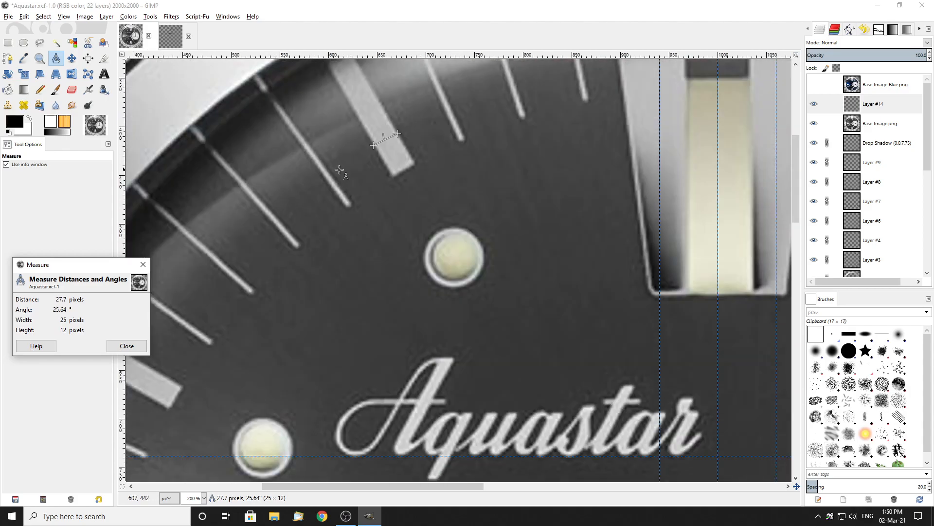
{"action": "scroll", "coordinate": [338, 169], "scroll_direction": "up", "scroll_amount": 4}
{"action": "left_click_drag", "start_coordinate": [342, 159], "coordinate": [414, 275]}
Measure the length of the 8 o'clock hour marker and inspect the ticks around the 5 o'clock marker
{"action": "scroll", "coordinate": [439, 261], "scroll_direction": "down", "scroll_amount": 2}
{"action": "scroll", "coordinate": [442, 260], "scroll_direction": "down", "scroll_amount": 15}
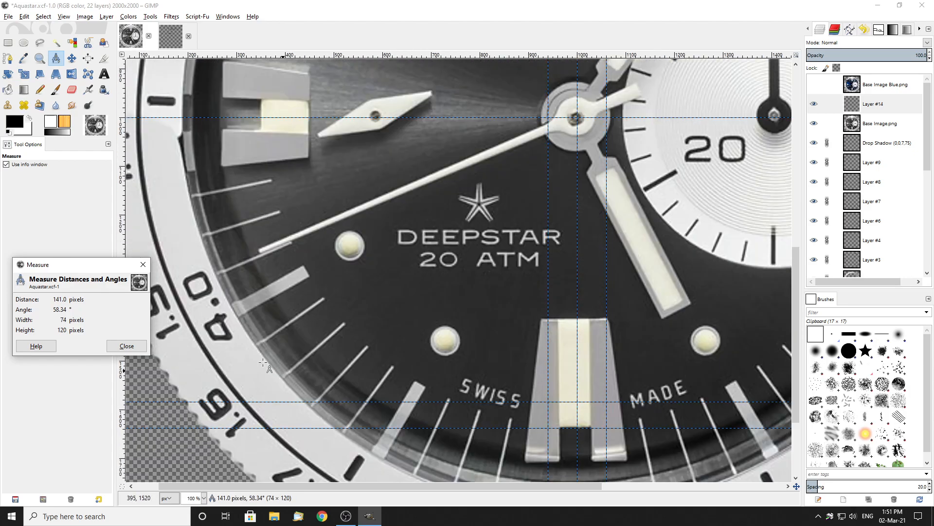
{"action": "scroll", "coordinate": [274, 360], "scroll_direction": "up", "scroll_amount": 2}
{"action": "left_click_drag", "start_coordinate": [216, 252], "coordinate": [347, 182]}
{"action": "scroll", "coordinate": [511, 349], "scroll_direction": "down", "scroll_amount": 4}
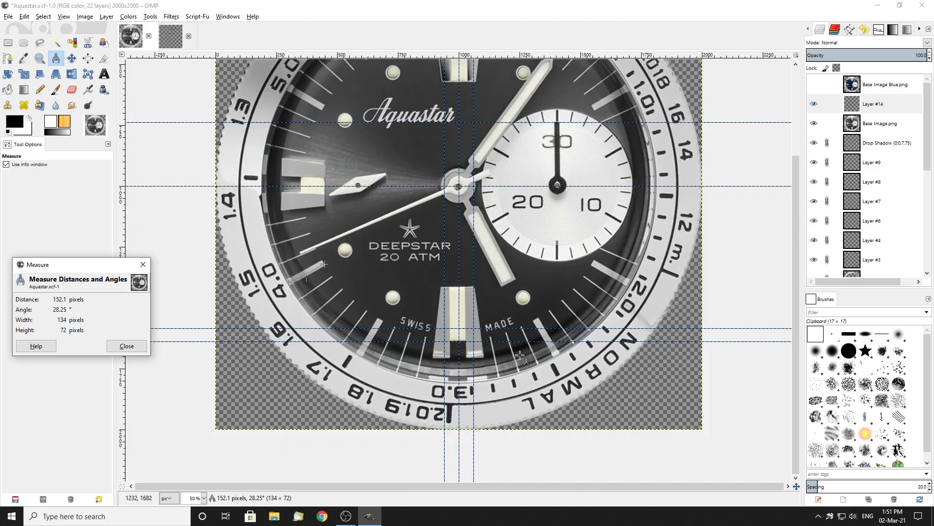
{"action": "scroll", "coordinate": [525, 333], "scroll_direction": "up", "scroll_amount": 3}
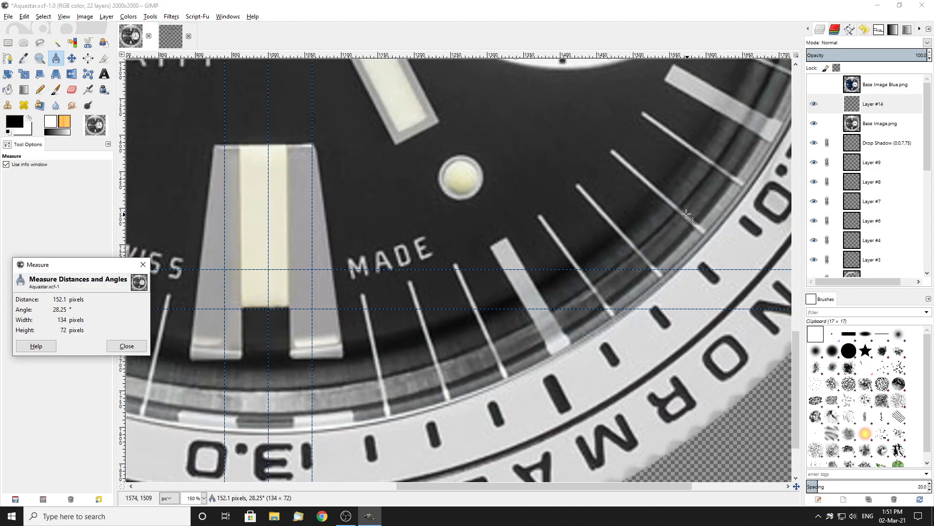
Measure the length of the 4 o'clock hour marker on the reference image
{"action": "scroll", "coordinate": [760, 175], "scroll_direction": "up", "scroll_amount": 3}
{"action": "left_click_drag", "start_coordinate": [670, 177], "coordinate": [762, 233]}
{"action": "scroll", "coordinate": [762, 234], "scroll_direction": "down", "scroll_amount": 2}
{"action": "scroll", "coordinate": [676, 198], "scroll_direction": "up", "scroll_amount": 3}
{"action": "scroll", "coordinate": [687, 201], "scroll_direction": "down", "scroll_amount": 3}
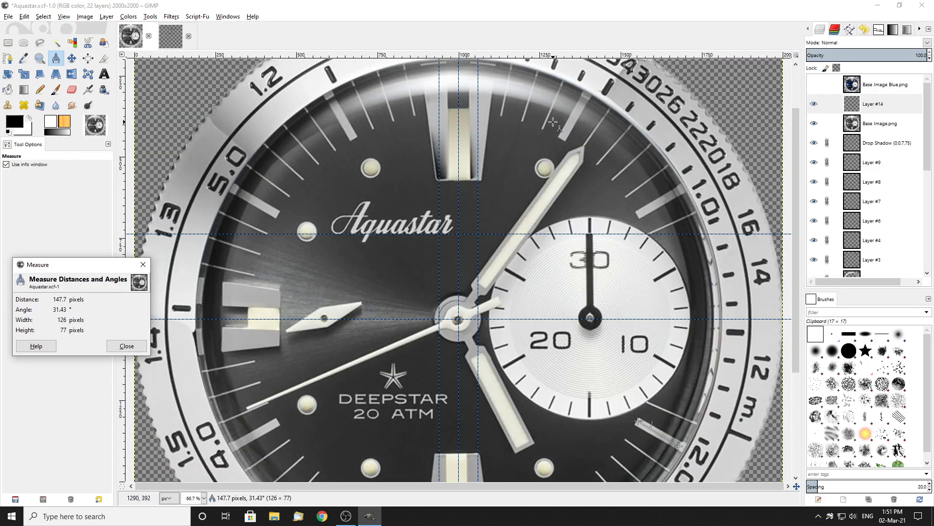
Measure the 1 o'clock hour marker on the reference image at high zoom
{"action": "scroll", "coordinate": [587, 94], "scroll_direction": "up", "scroll_amount": 4}
{"action": "left_click_drag", "start_coordinate": [584, 114], "coordinate": [479, 300]}
{"action": "left_click", "coordinate": [542, 258]}
{"action": "scroll", "coordinate": [545, 253], "scroll_direction": "down", "scroll_amount": 5}
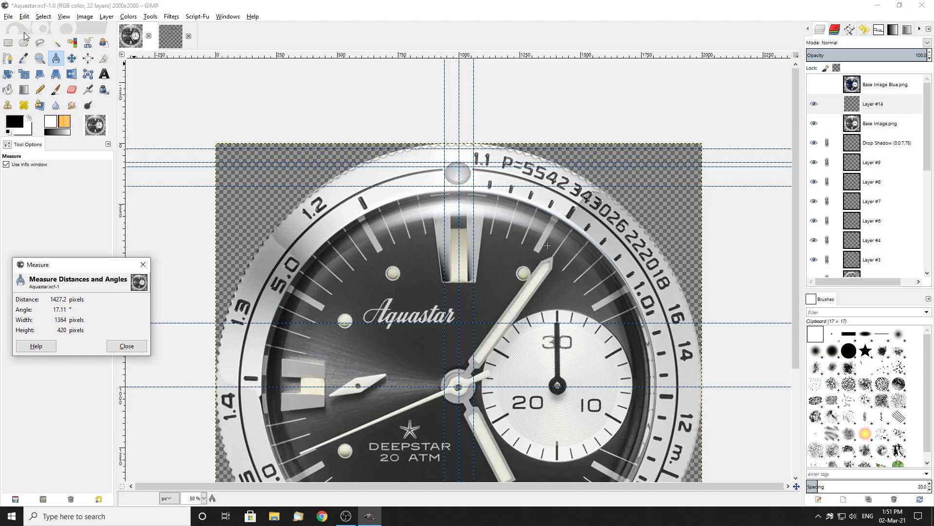
Measure the short outer segment of the minute tick beside the 11 o'clock hour marker
{"action": "left_click", "coordinate": [53, 57]}
{"action": "scroll", "coordinate": [407, 169], "scroll_direction": "up", "scroll_amount": 3}
{"action": "scroll", "coordinate": [205, 262], "scroll_direction": "up", "scroll_amount": 1}
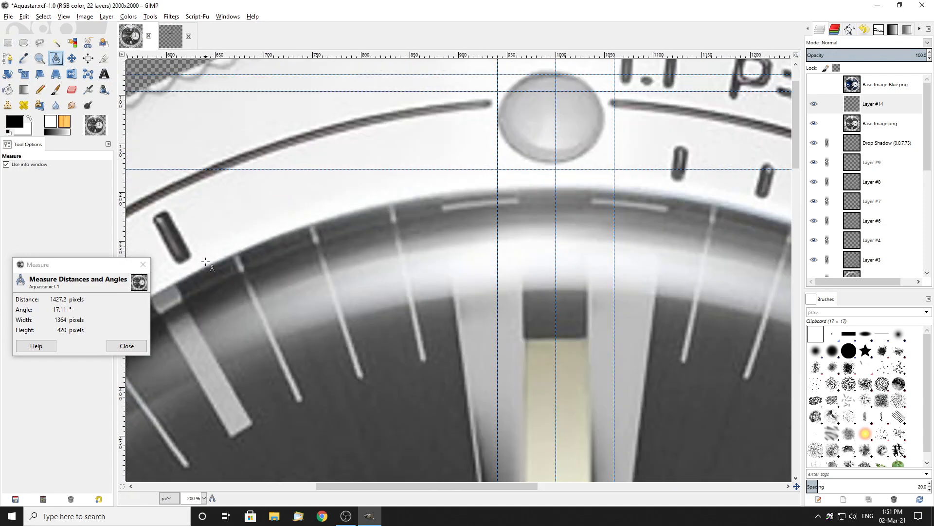
{"action": "scroll", "coordinate": [224, 264], "scroll_direction": "up", "scroll_amount": 1}
{"action": "left_click_drag", "start_coordinate": [224, 257], "coordinate": [241, 294]}
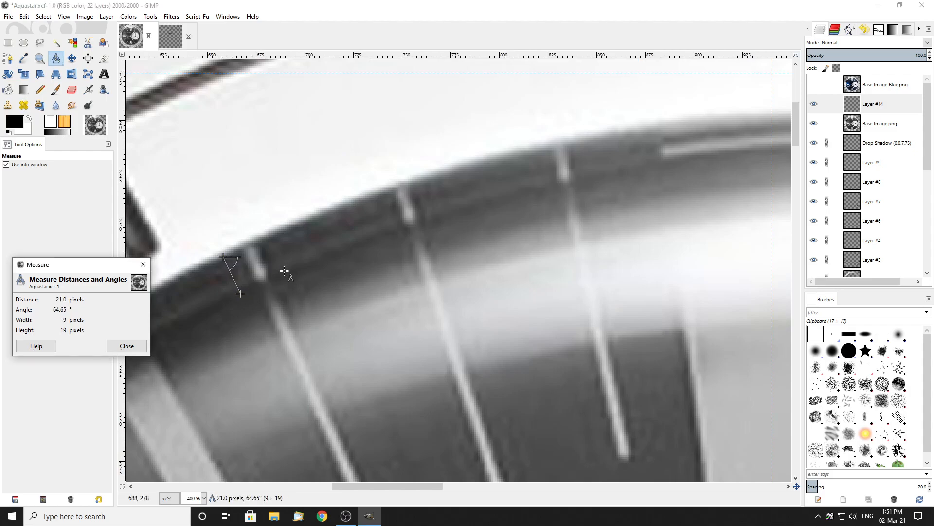
{"action": "scroll", "coordinate": [332, 253], "scroll_direction": "down", "scroll_amount": 3}
Hide the Base Image.png layer and move a horizontal guide to just inside the dial's top edge
{"action": "left_click", "coordinate": [7, 43]}
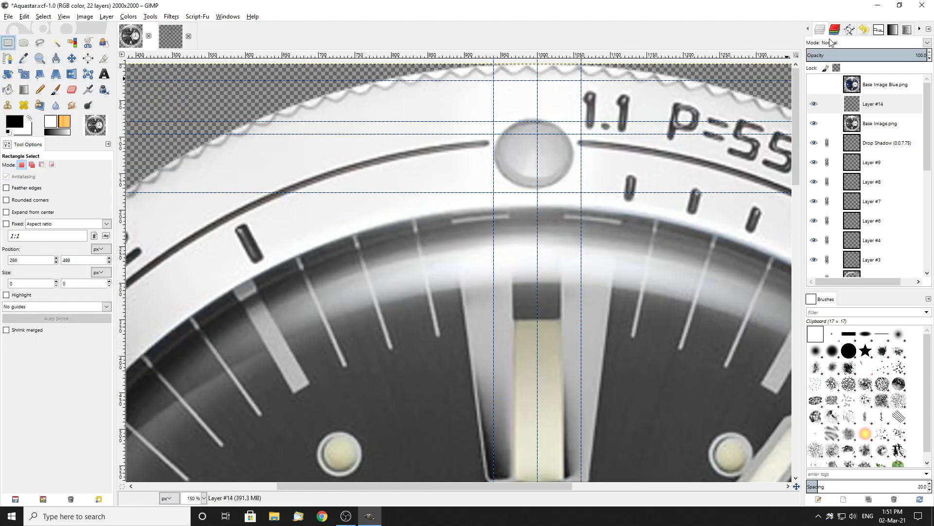
{"action": "scroll", "coordinate": [813, 106], "scroll_direction": "down", "scroll_amount": 1}
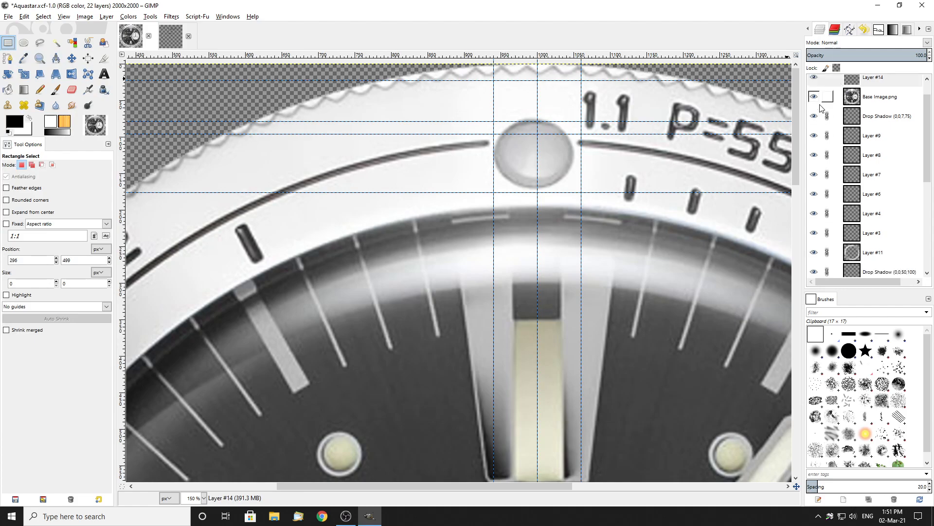
{"action": "left_click", "coordinate": [814, 96]}
{"action": "left_click", "coordinate": [72, 58]}
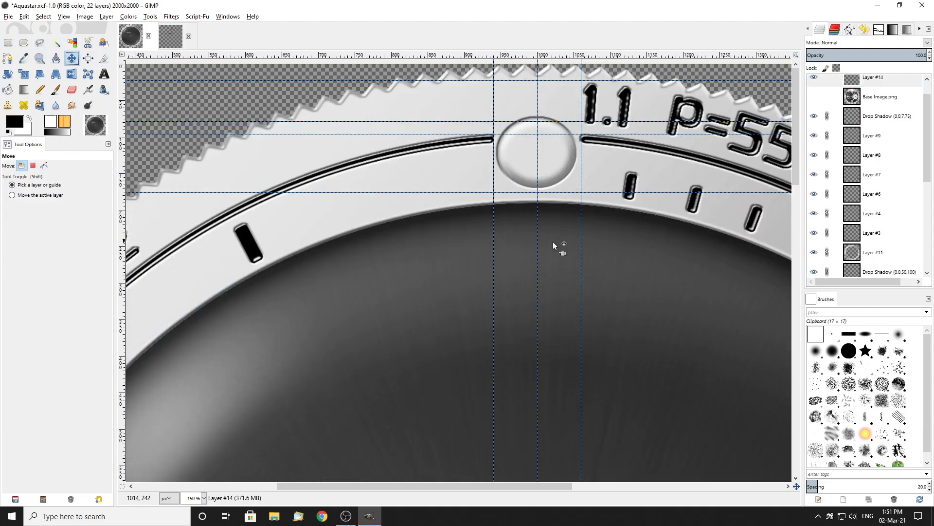
{"action": "scroll", "coordinate": [545, 209], "scroll_direction": "up", "scroll_amount": 2}
{"action": "left_click_drag", "start_coordinate": [528, 148], "coordinate": [353, 188]}
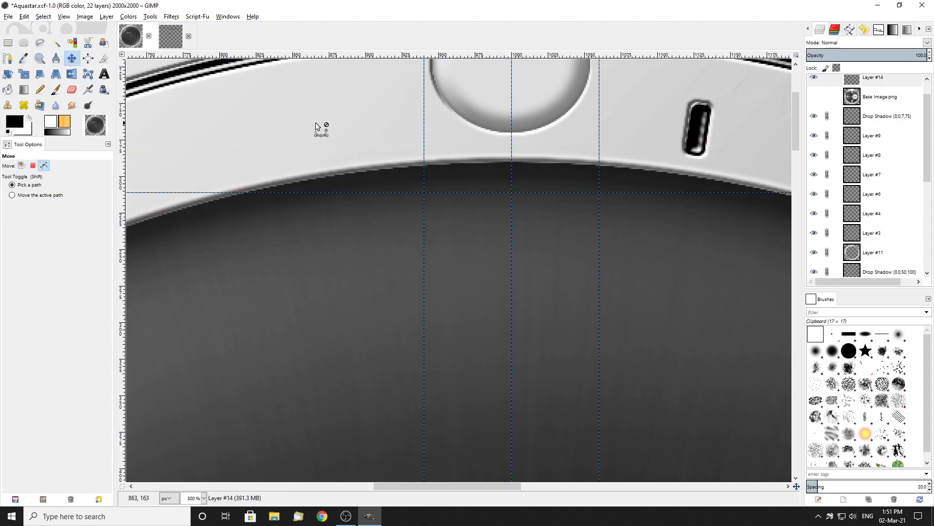
Measure from the dial's top edge to the horizontal guide and move the guide to 20 px below that edge
{"action": "left_click", "coordinate": [56, 59]}
{"action": "scroll", "coordinate": [481, 154], "scroll_direction": "up", "scroll_amount": 2}
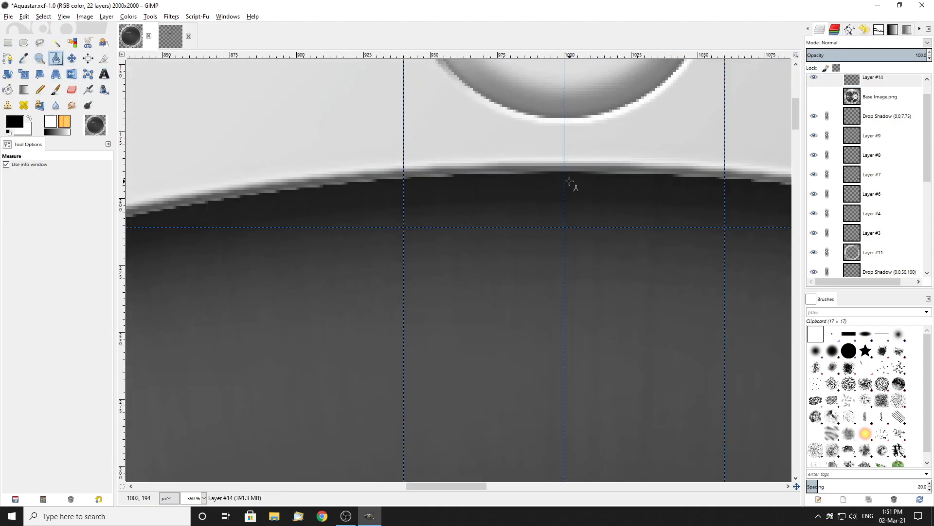
{"action": "left_click_drag", "start_coordinate": [566, 173], "coordinate": [567, 228]}
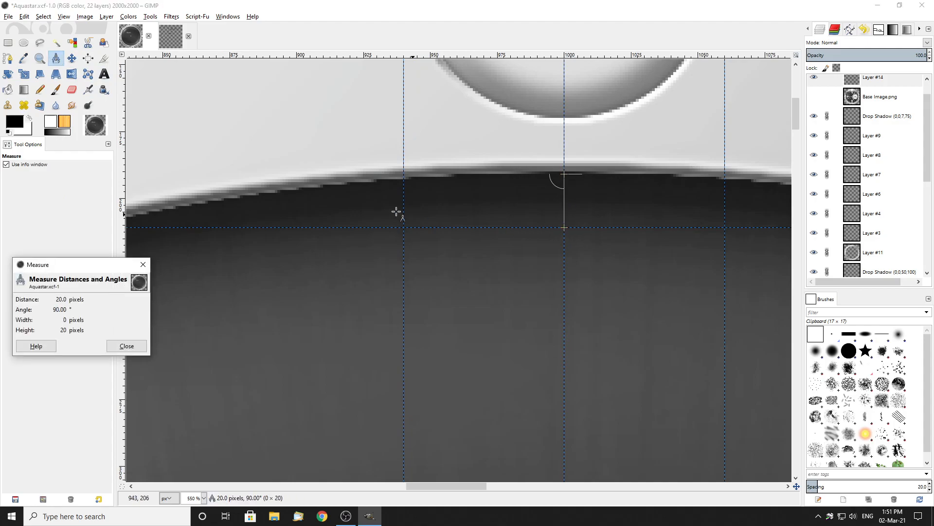
{"action": "left_click", "coordinate": [475, 273]}
{"action": "scroll", "coordinate": [564, 188], "scroll_direction": "up", "scroll_amount": 3}
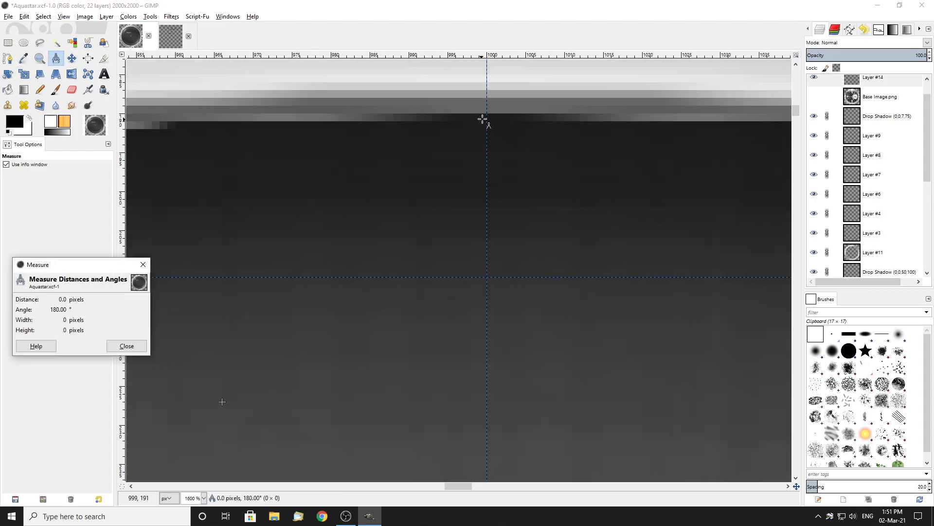
{"action": "left_click_drag", "start_coordinate": [487, 115], "coordinate": [489, 275]}
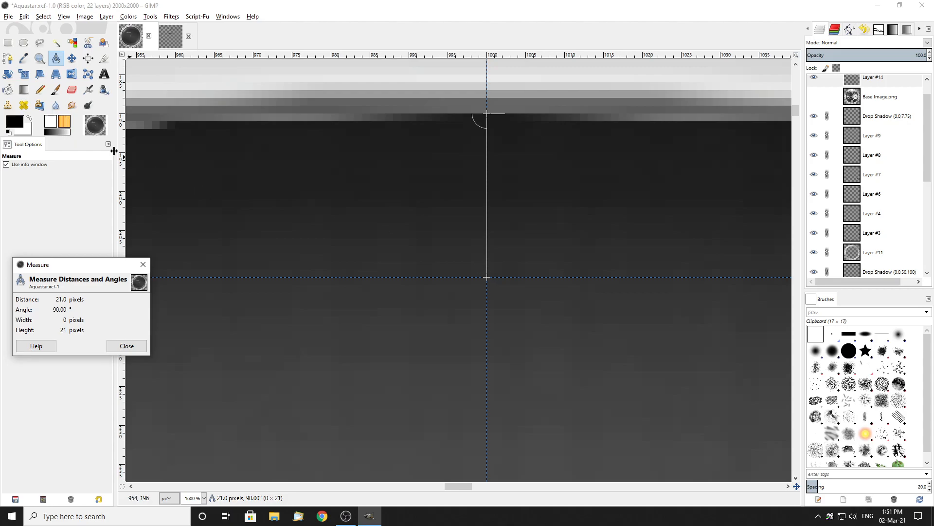
{"action": "left_click", "coordinate": [72, 58]}
{"action": "left_click_drag", "start_coordinate": [501, 277], "coordinate": [502, 270]}
Move a second horizontal guide to about 152 px below the first one and measure the distance between them
{"action": "scroll", "coordinate": [536, 270], "scroll_direction": "down", "scroll_amount": 7}
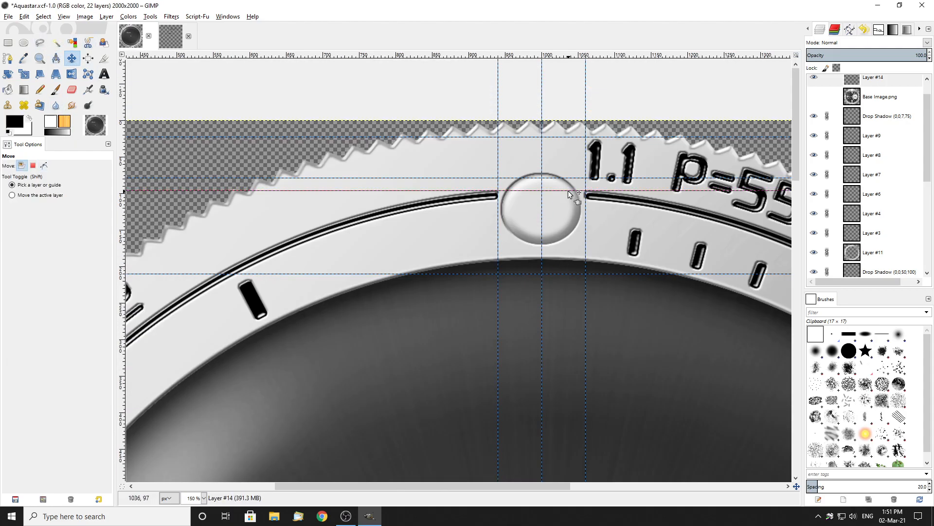
{"action": "left_click_drag", "start_coordinate": [558, 190], "coordinate": [573, 404]}
{"action": "scroll", "coordinate": [565, 387], "scroll_direction": "down", "scroll_amount": 3}
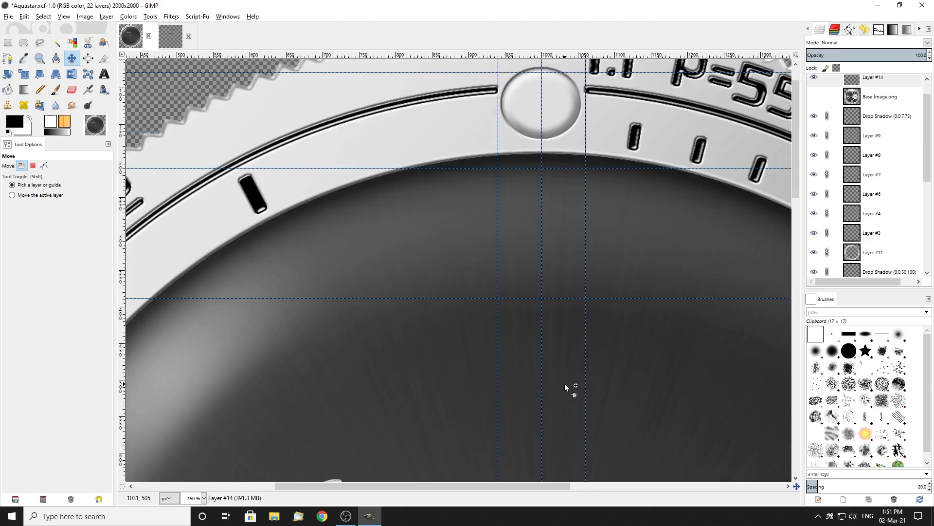
{"action": "left_click", "coordinate": [56, 58]}
{"action": "key", "text": "2"}
{"action": "left_click_drag", "start_coordinate": [573, 173], "coordinate": [583, 321]}
{"action": "left_click", "coordinate": [72, 58]}
{"action": "left_click", "coordinate": [56, 58]}
{"action": "left_click_drag", "start_coordinate": [573, 172], "coordinate": [573, 320]}
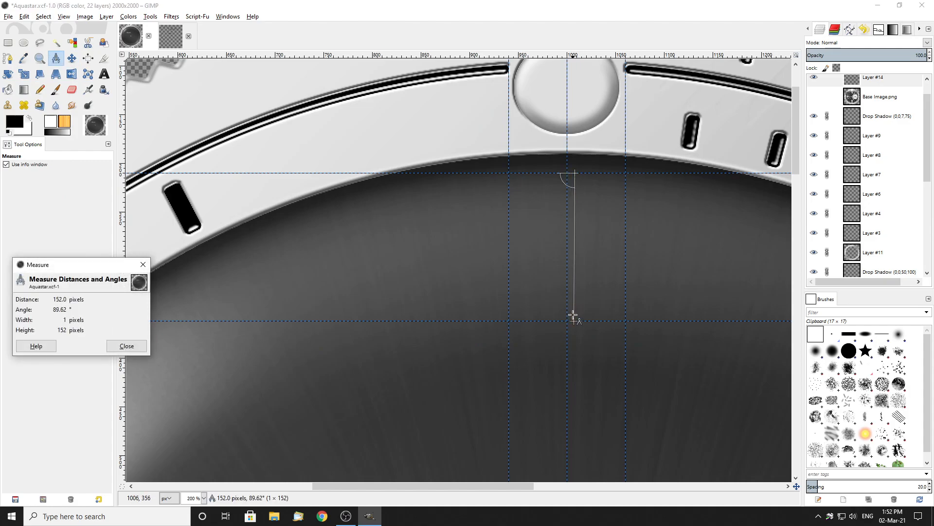
Fine-tune the lower horizontal guide so that it sits 150 px below the upper one
{"action": "left_click", "coordinate": [71, 58]}
{"action": "key", "text": "4"}
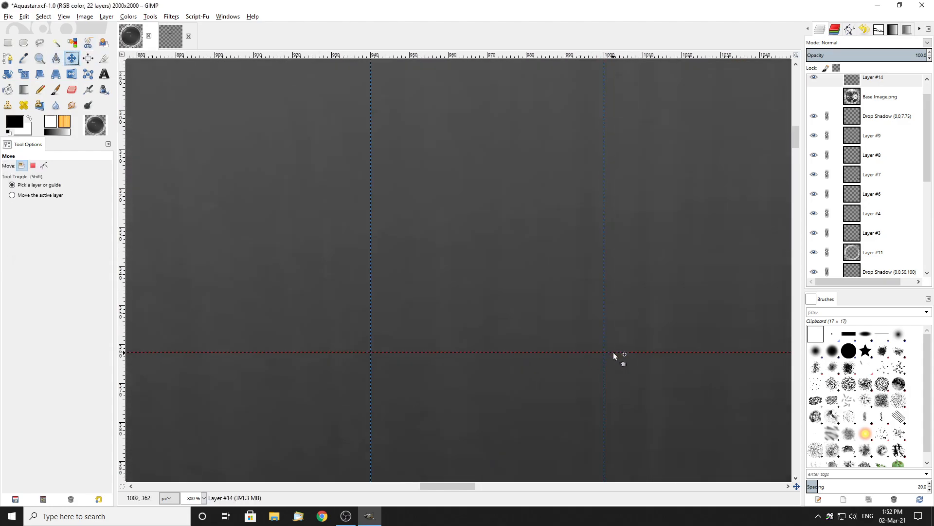
{"action": "left_click_drag", "start_coordinate": [614, 352], "coordinate": [614, 343]}
{"action": "key", "text": "1"}
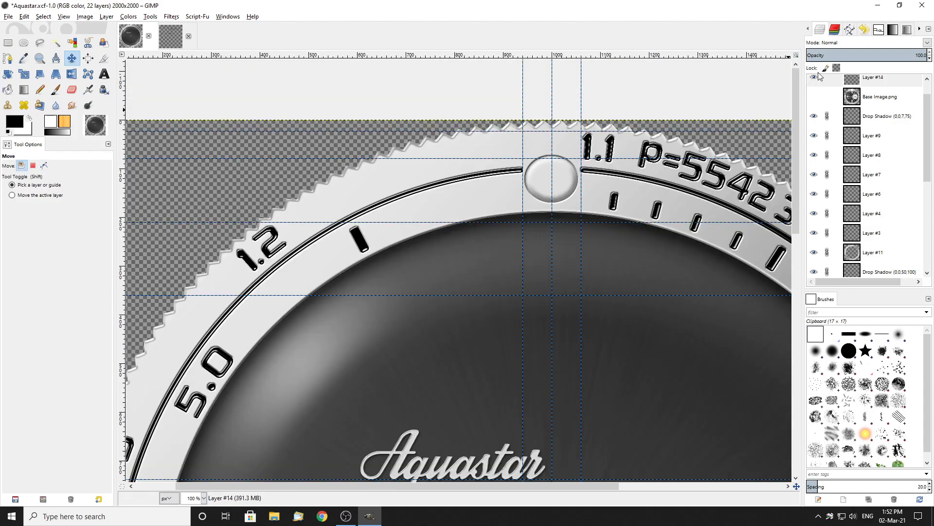
Show the Base Image.png layer and measure the width of the 11 o'clock hour marker near its inner end
{"action": "left_click", "coordinate": [814, 97]}
{"action": "key", "text": "shift+m"}
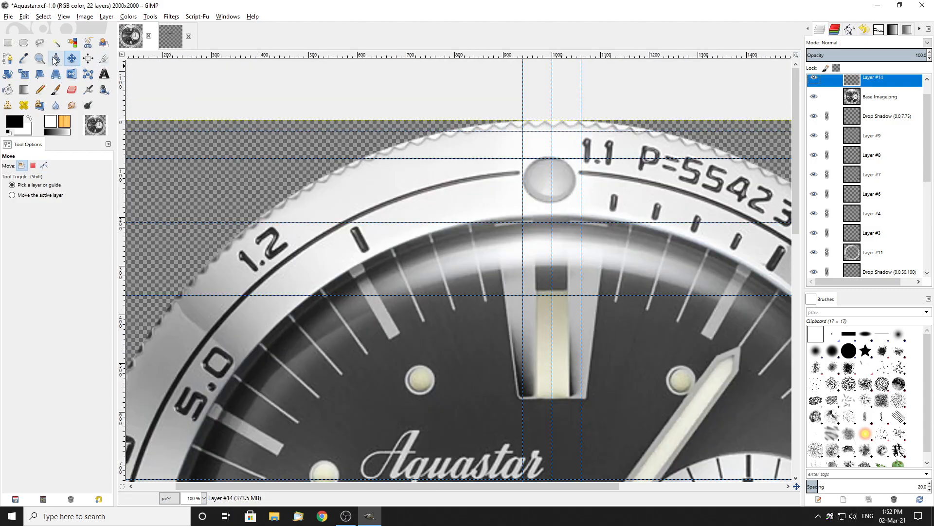
{"action": "scroll", "coordinate": [398, 342], "scroll_direction": "up", "scroll_amount": 5}
{"action": "left_click_drag", "start_coordinate": [404, 291], "coordinate": [343, 327]}
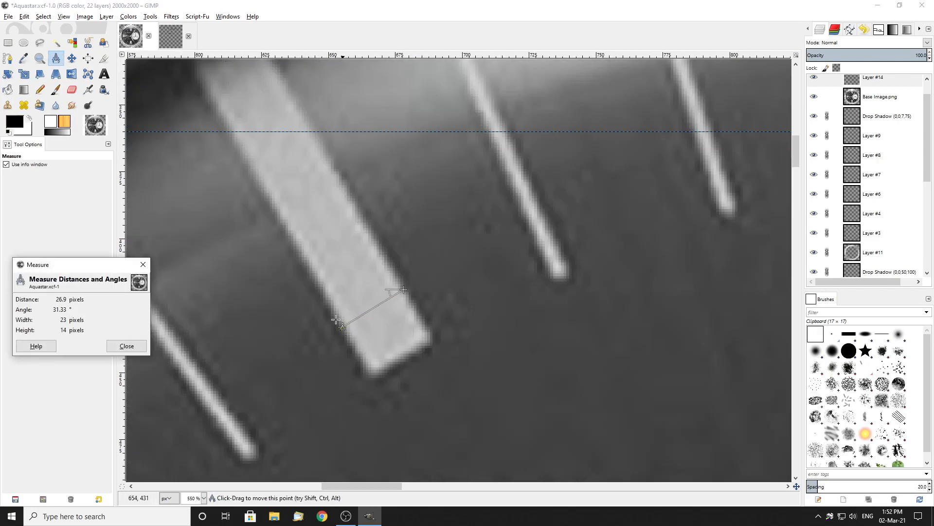
{"action": "left_click", "coordinate": [171, 36]}
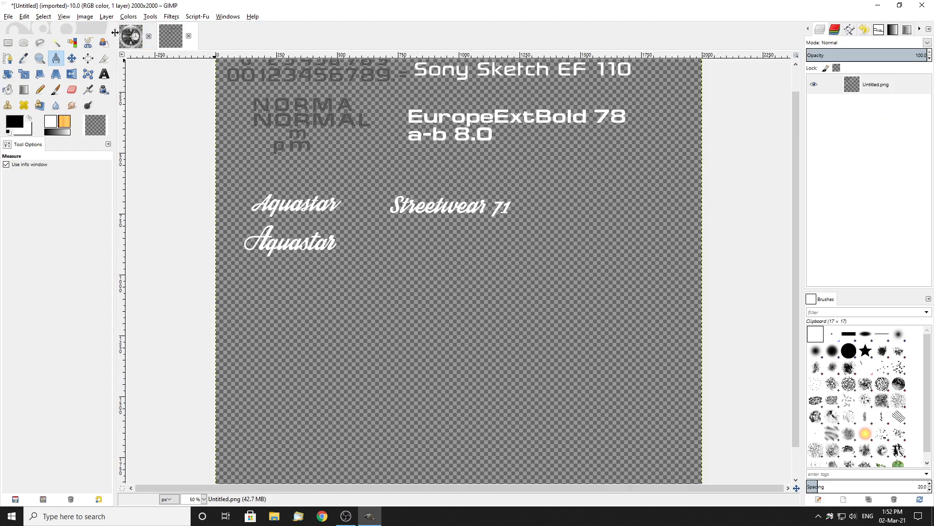
{"action": "left_click", "coordinate": [131, 39]}
{"action": "scroll", "coordinate": [451, 233], "scroll_direction": "down", "scroll_amount": 4}
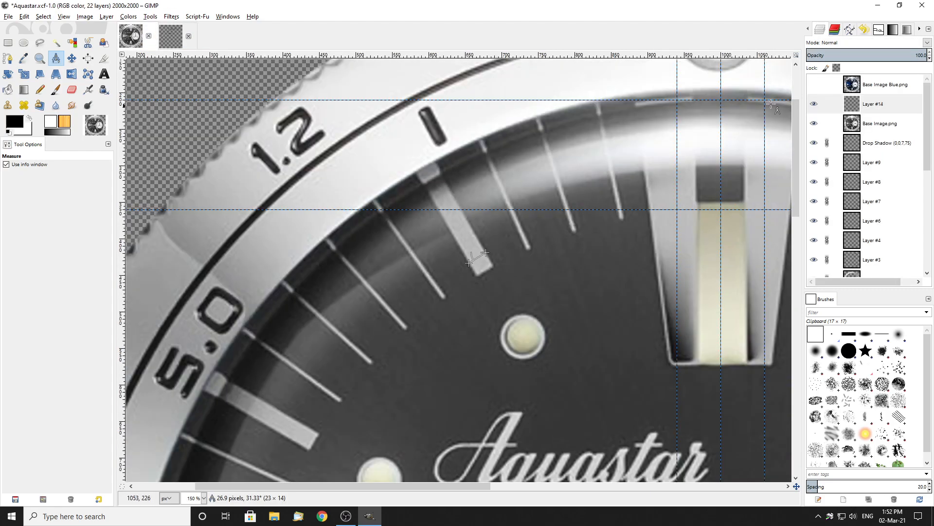
Hide the Base Image.png layer and draw a rectangular selection about 49 × 150 px between the two horizontal guides, across the vertical centre guide
{"action": "left_click", "coordinate": [816, 128]}
{"action": "scroll", "coordinate": [566, 158], "scroll_direction": "down", "scroll_amount": 2}
{"action": "scroll", "coordinate": [446, 170], "scroll_direction": "up", "scroll_amount": 1}
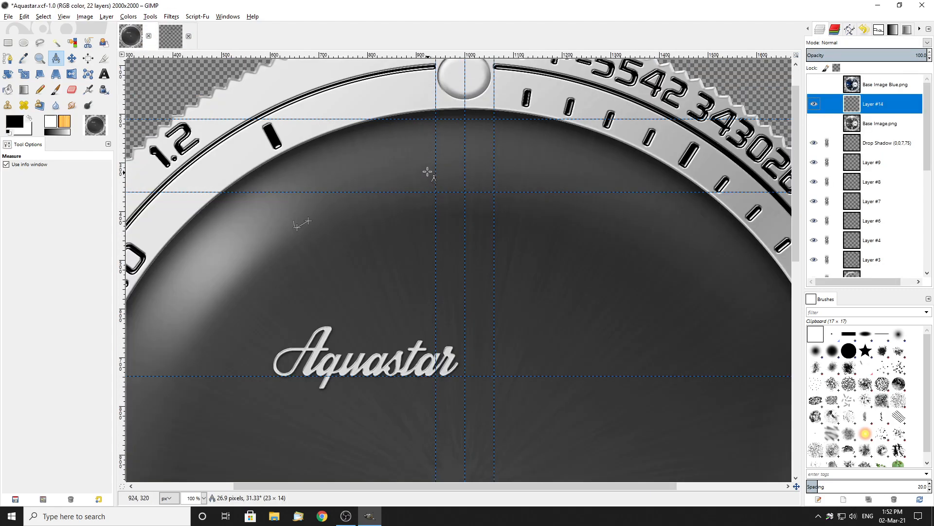
{"action": "key", "text": "r"}
{"action": "scroll", "coordinate": [462, 139], "scroll_direction": "up", "scroll_amount": 1}
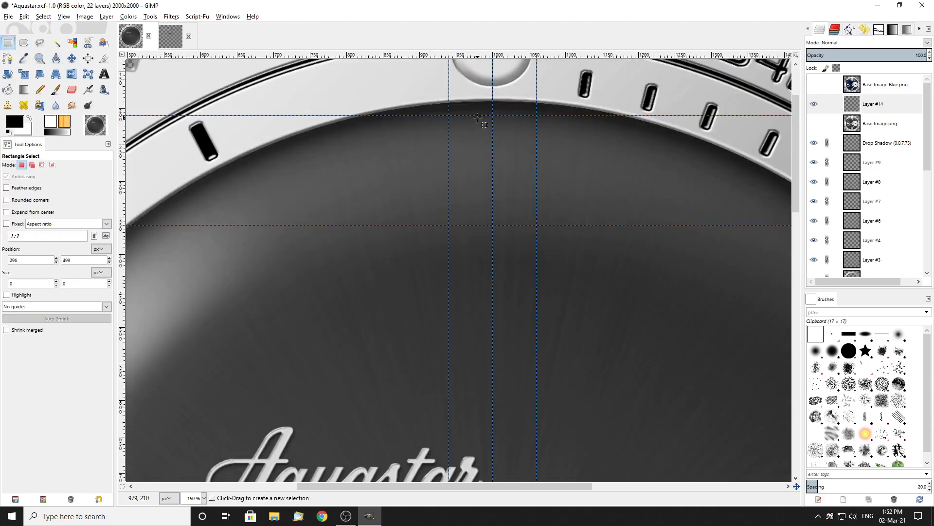
{"action": "left_click_drag", "start_coordinate": [477, 115], "coordinate": [512, 224]}
{"action": "scroll", "coordinate": [490, 152], "scroll_direction": "up", "scroll_amount": 5}
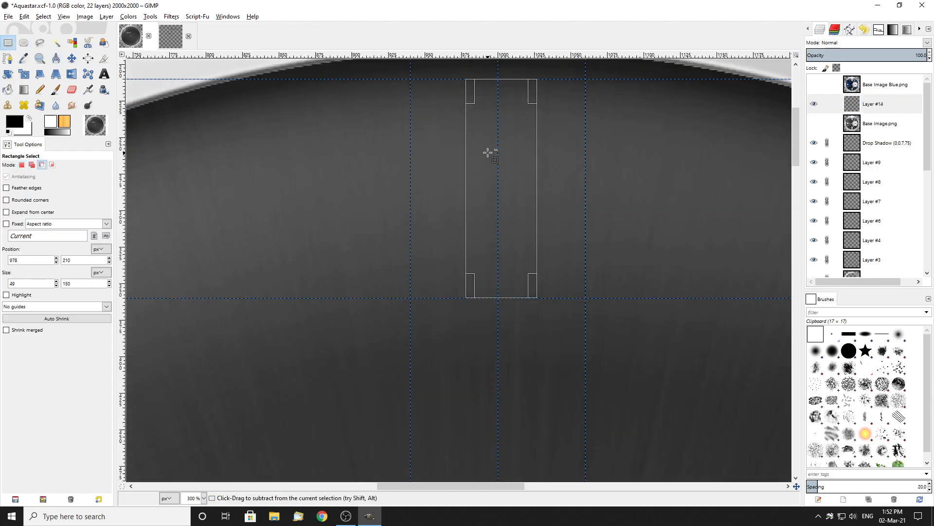
Narrow the rectangular selection from both sides to 26 px wide, centred on the vertical centre guide
{"action": "scroll", "coordinate": [601, 151], "scroll_direction": "up", "scroll_amount": 2}
{"action": "left_click_drag", "start_coordinate": [594, 150], "coordinate": [484, 156]}
{"action": "scroll", "coordinate": [379, 163], "scroll_direction": "up", "scroll_amount": 1}
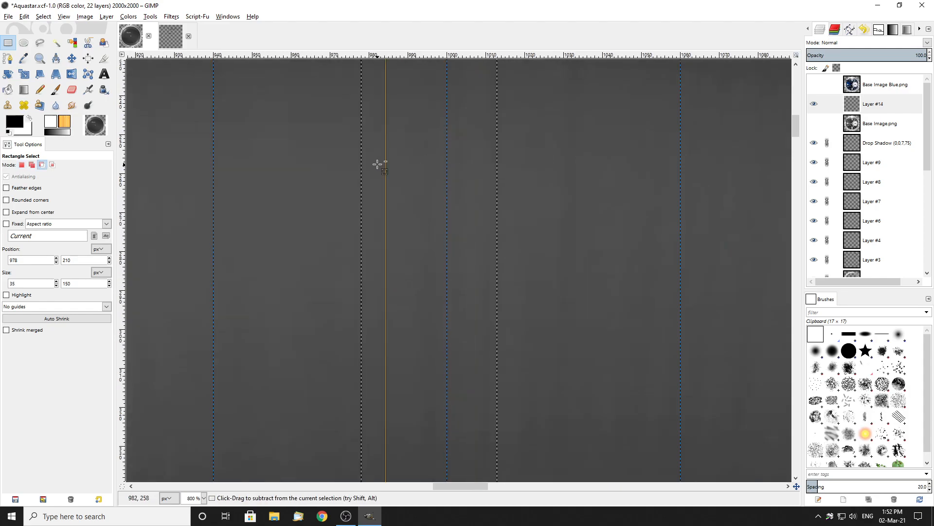
{"action": "left_click_drag", "start_coordinate": [377, 159], "coordinate": [428, 163]}
{"action": "scroll", "coordinate": [487, 185], "scroll_direction": "down", "scroll_amount": 1}
{"action": "scroll", "coordinate": [497, 193], "scroll_direction": "down", "scroll_amount": 8}
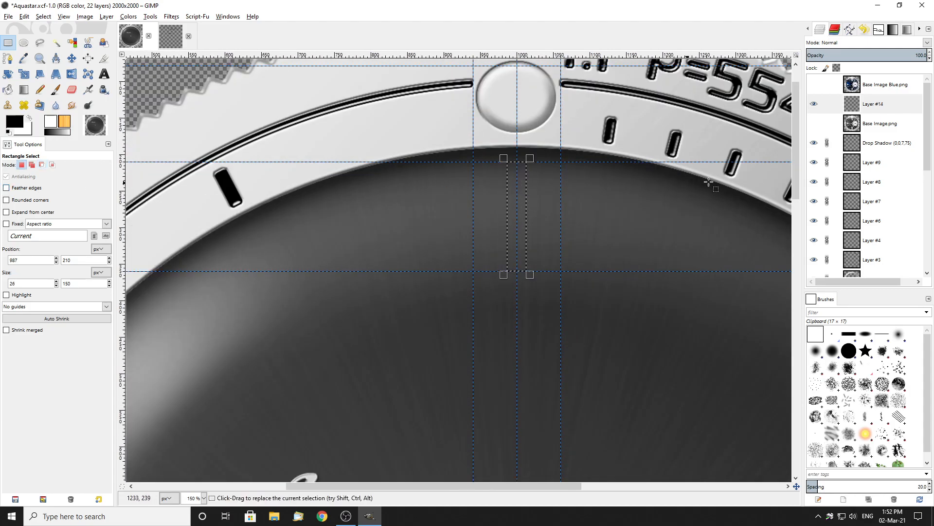
Compare the selection with the Base Image.png layer and round its corners with a radius of 3.0
{"action": "left_click", "coordinate": [814, 125]}
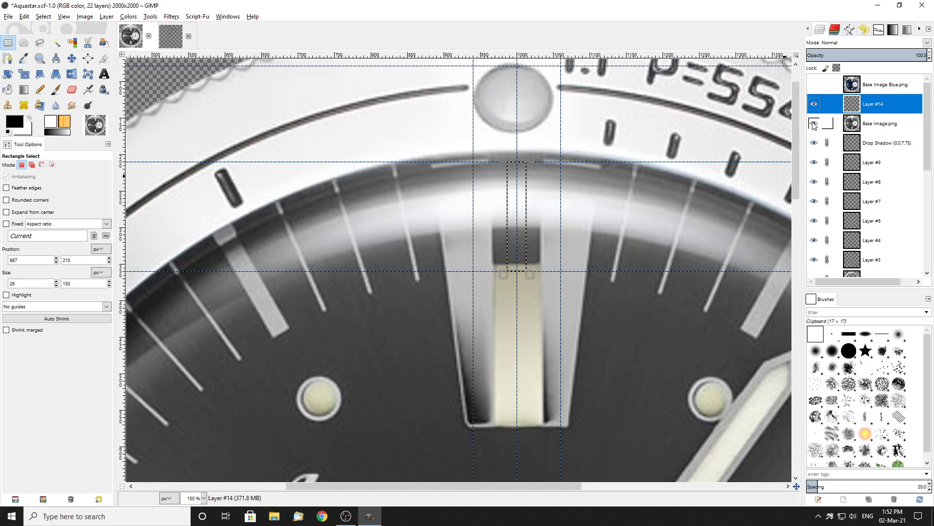
{"action": "left_click", "coordinate": [814, 124]}
{"action": "left_click", "coordinate": [7, 200]}
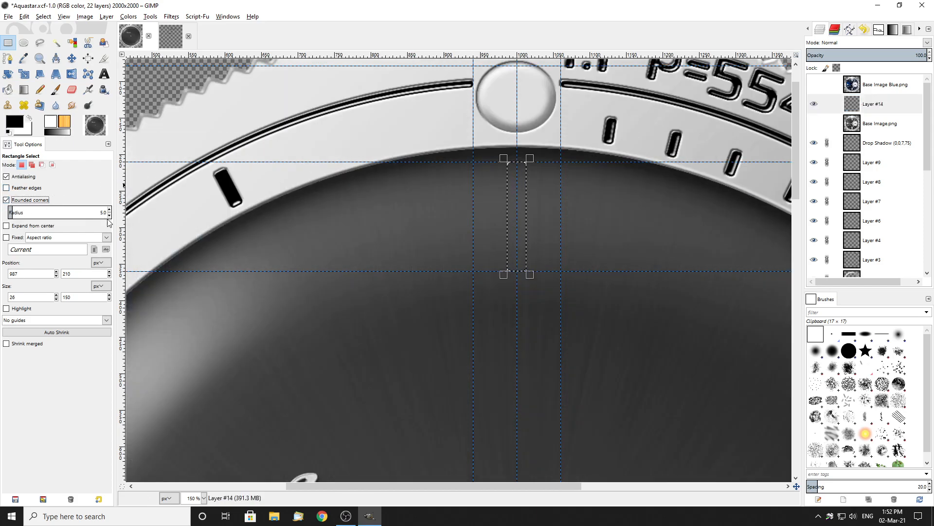
{"action": "left_click", "coordinate": [109, 215]}
{"action": "scroll", "coordinate": [505, 254], "scroll_direction": "up", "scroll_amount": 3}
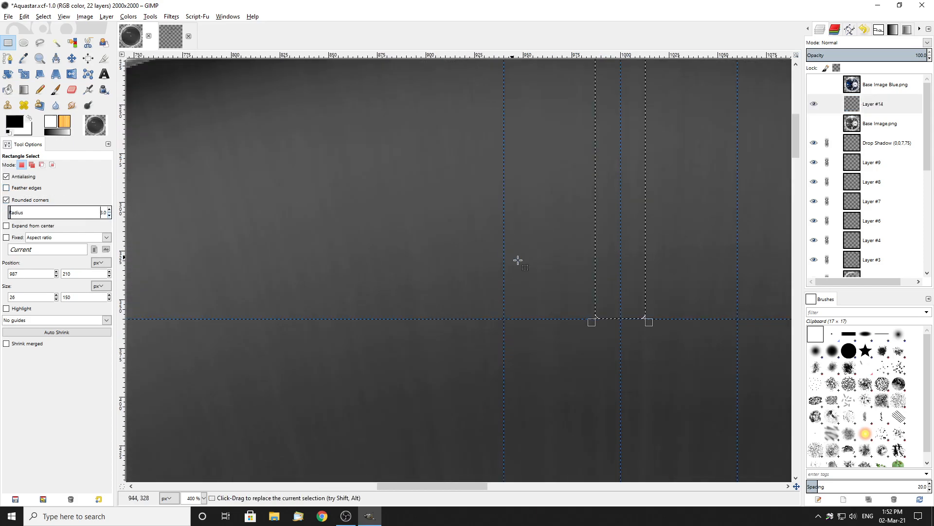
{"action": "scroll", "coordinate": [505, 192], "scroll_direction": "down", "scroll_amount": 2}
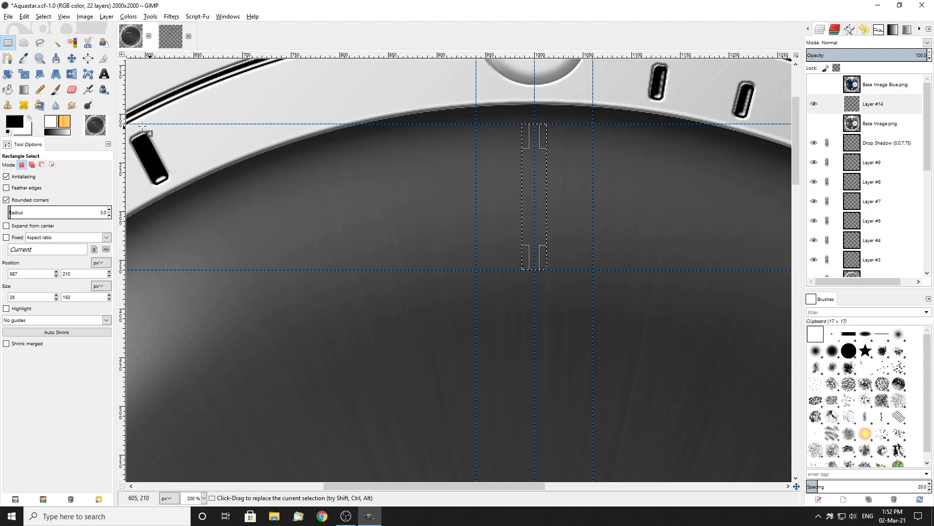
Fill the selection with white on Layer #14 and clear the selection
{"action": "left_click", "coordinate": [29, 118]}
{"action": "left_click", "coordinate": [898, 104]}
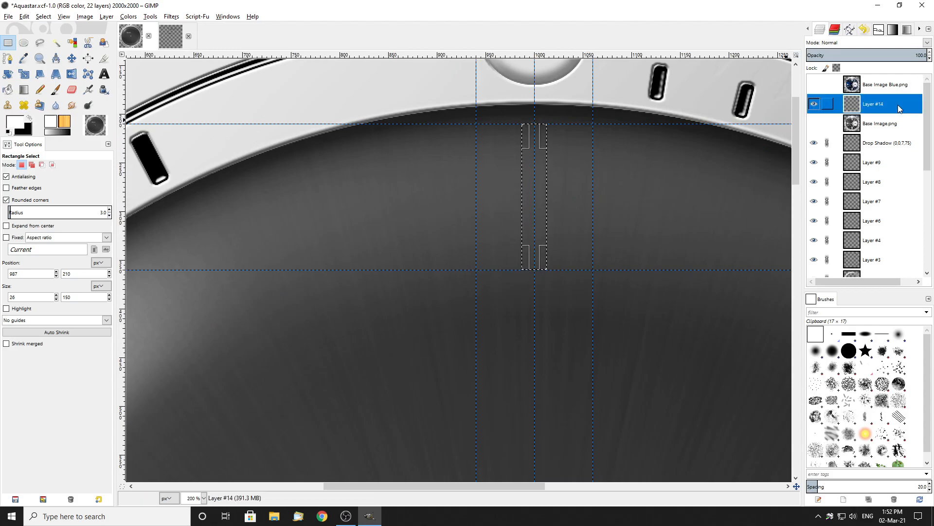
{"action": "key", "text": "ctrl+comma"}
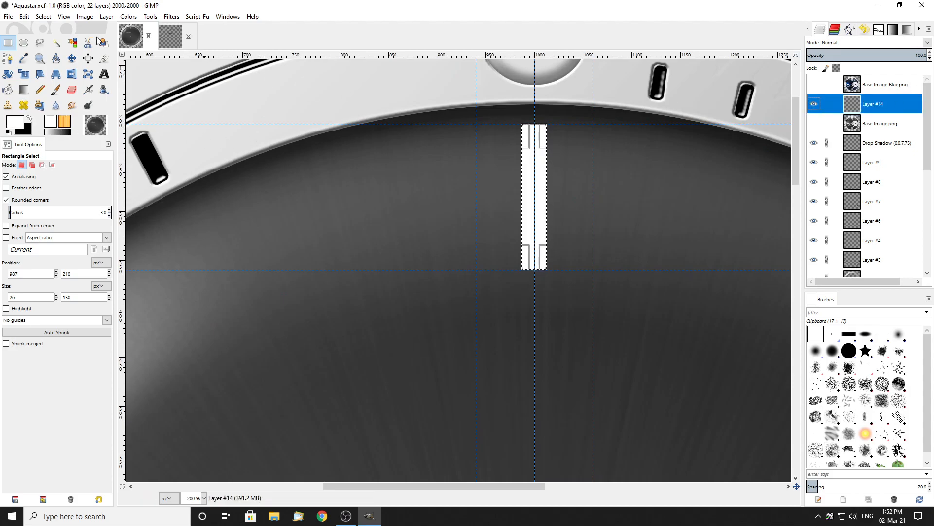
{"action": "key", "text": "ctrl+shift+a"}
{"action": "scroll", "coordinate": [516, 194], "scroll_direction": "down", "scroll_amount": 2}
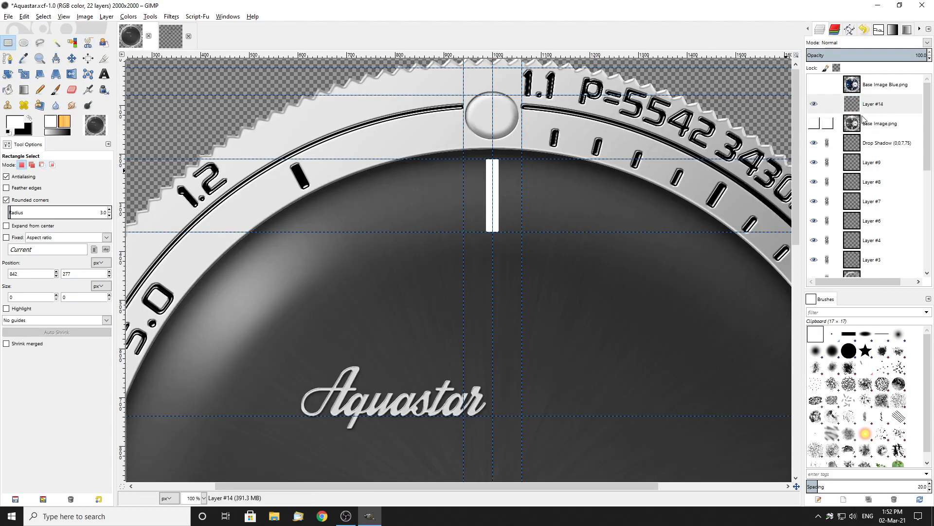
Show the Base Image.png layer and test-rotate the hour marker about the dial centre against the reference's 11 o'clock marker
{"action": "left_click", "coordinate": [814, 123]}
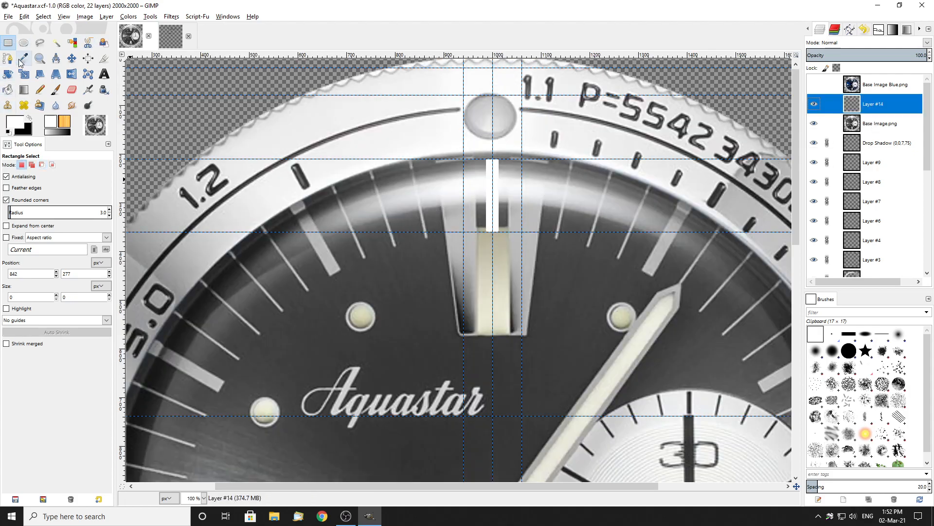
{"action": "left_click", "coordinate": [8, 74]}
{"action": "left_click", "coordinate": [440, 258]}
{"action": "left_click_drag", "start_coordinate": [491, 219], "coordinate": [309, 258]}
{"action": "scroll", "coordinate": [343, 256], "scroll_direction": "up", "scroll_amount": 2}
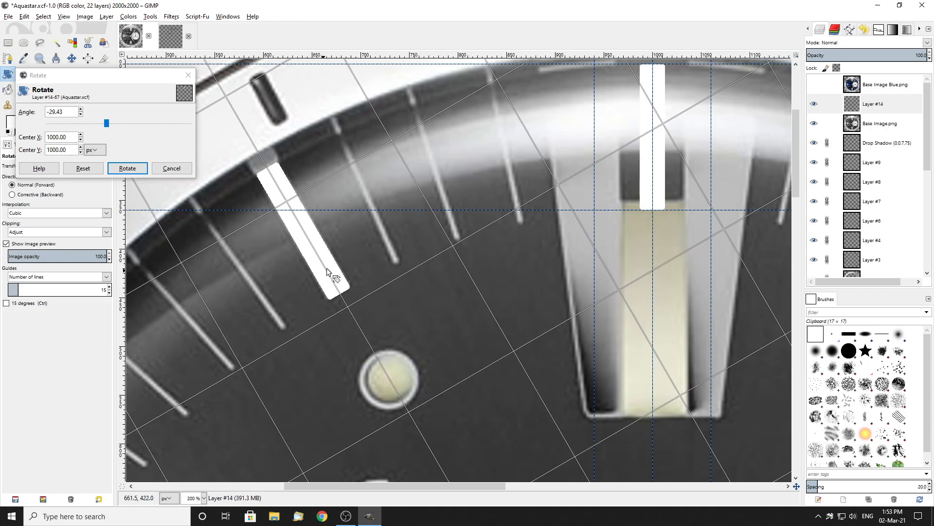
{"action": "key", "text": "Return"}
{"action": "scroll", "coordinate": [588, 207], "scroll_direction": "down", "scroll_amount": 1}
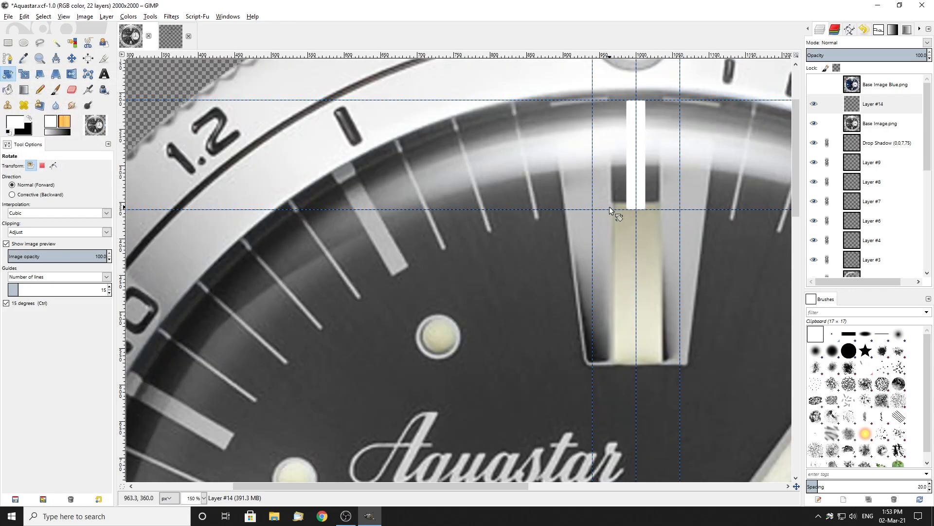
{"action": "scroll", "coordinate": [698, 96], "scroll_direction": "down", "scroll_amount": 1}
{"action": "scroll", "coordinate": [423, 114], "scroll_direction": "down", "scroll_amount": 2}
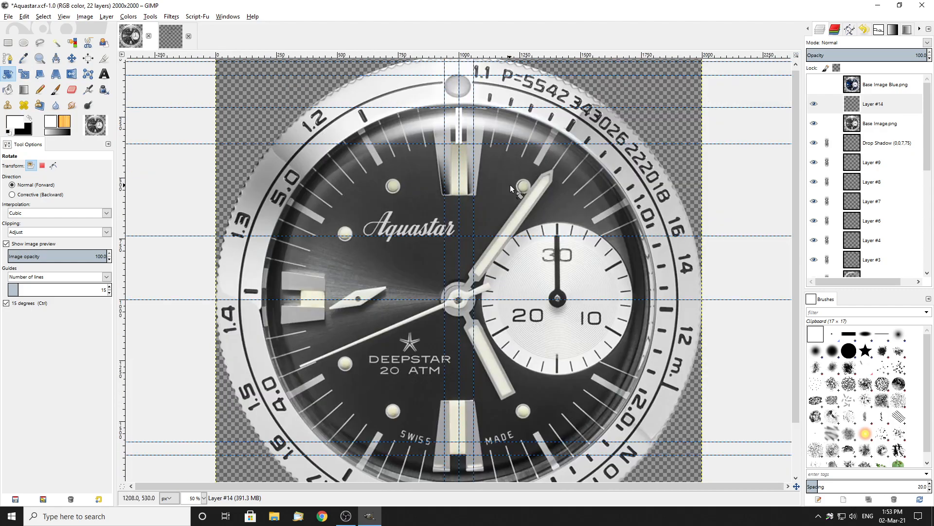
Paste a copy of the 12 o'clock marker, rotate it 30° about the 1000, 1000 centre, and anchor it to Layer #14
{"action": "left_click", "coordinate": [897, 110]}
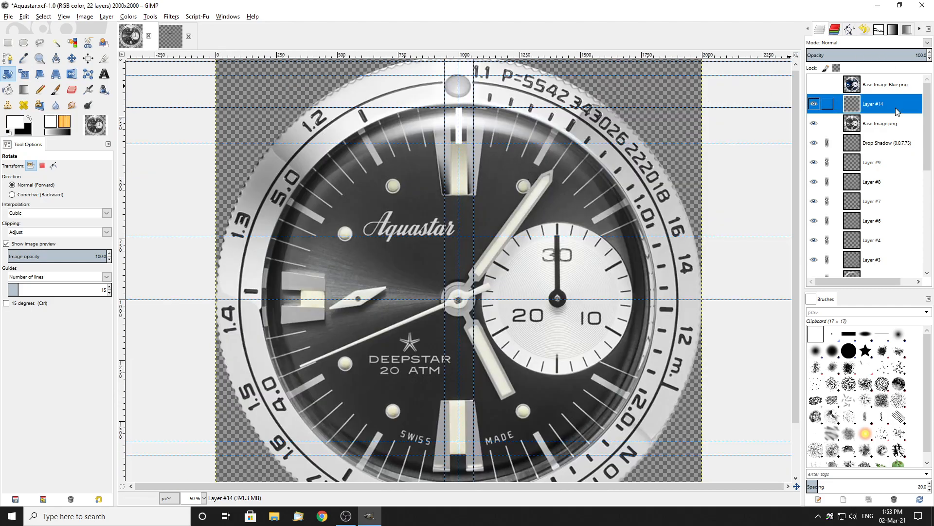
{"action": "key", "text": "ctrl+v"}
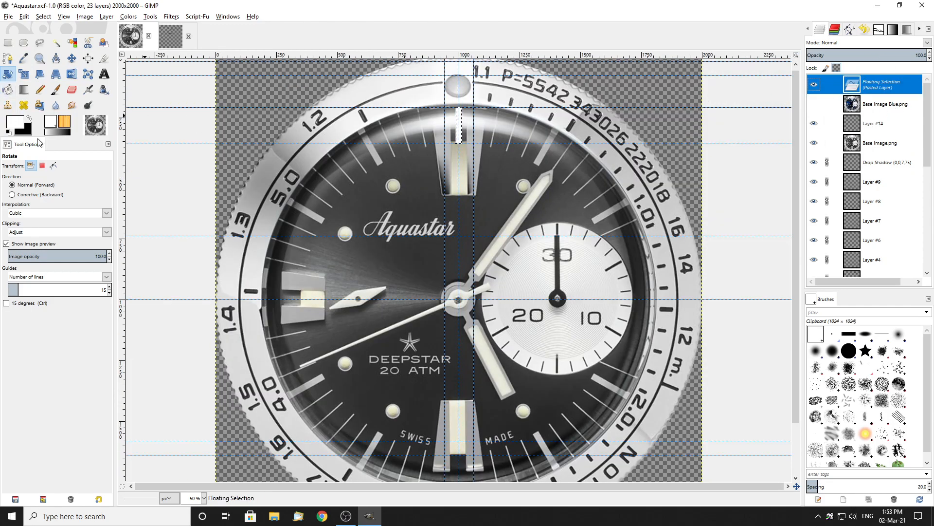
{"action": "left_click", "coordinate": [12, 75]}
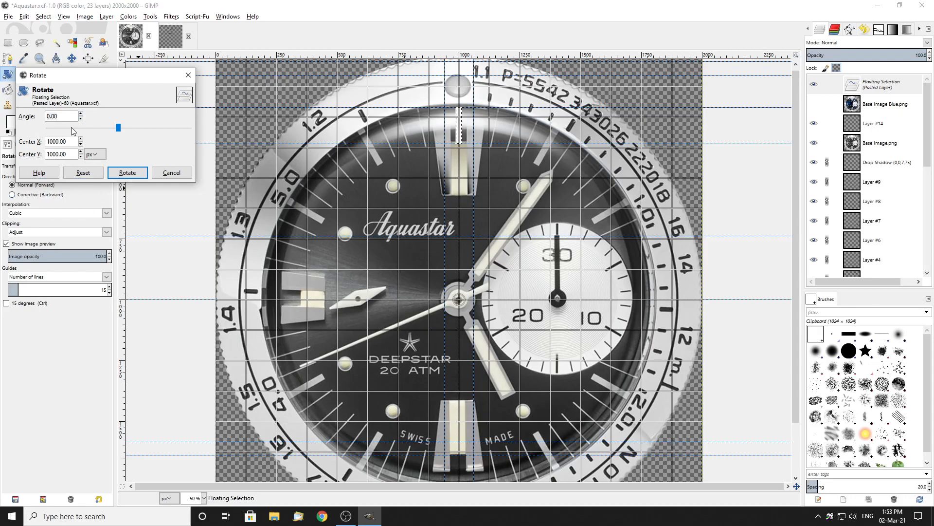
{"action": "left_click", "coordinate": [16, 379]}
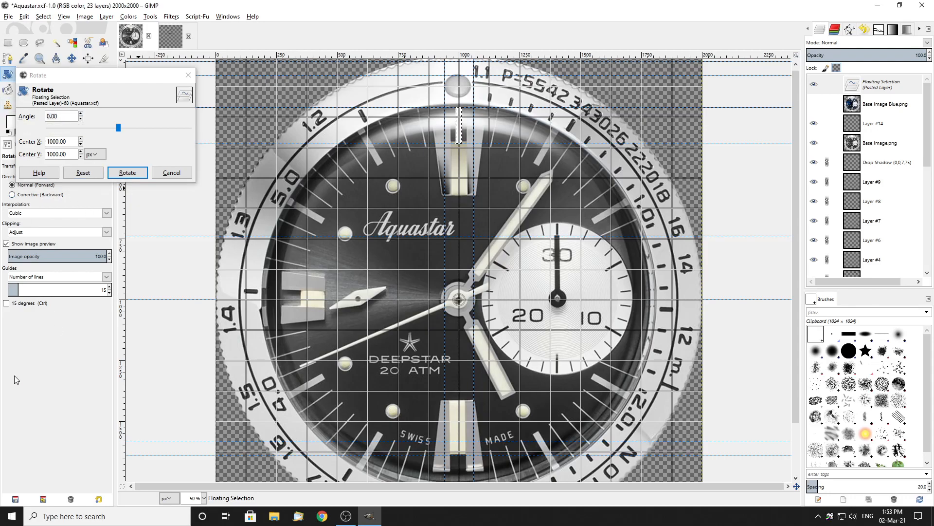
{"action": "left_click", "coordinate": [56, 112]}
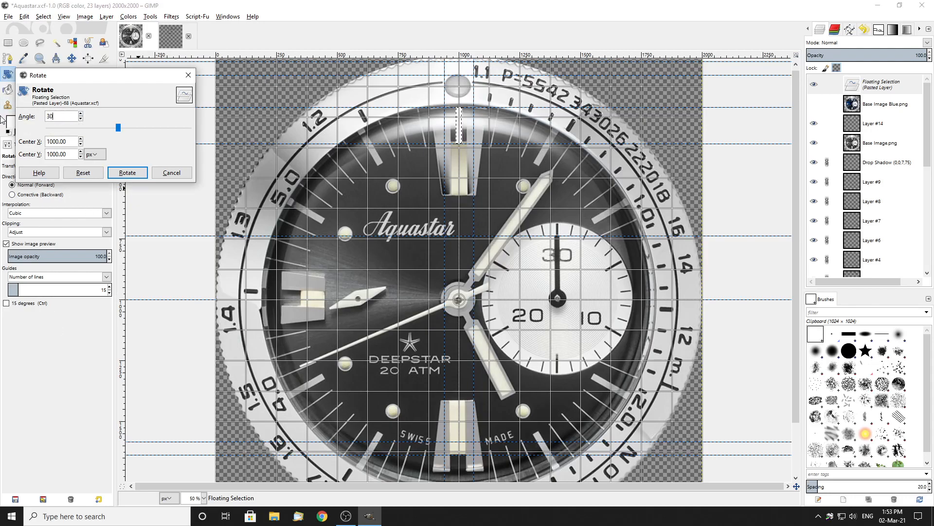
{"action": "key", "text": "Tab"}
{"action": "left_click", "coordinate": [127, 173]}
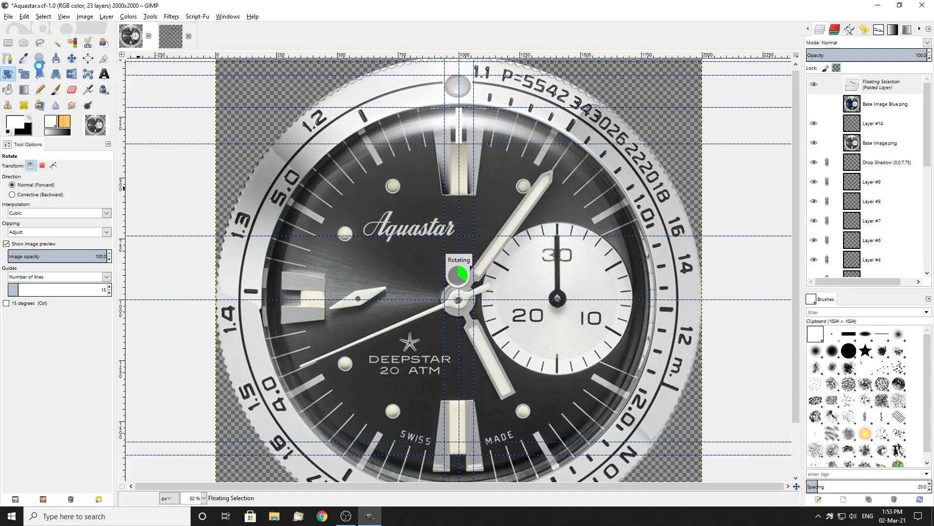
{"action": "left_click", "coordinate": [7, 42]}
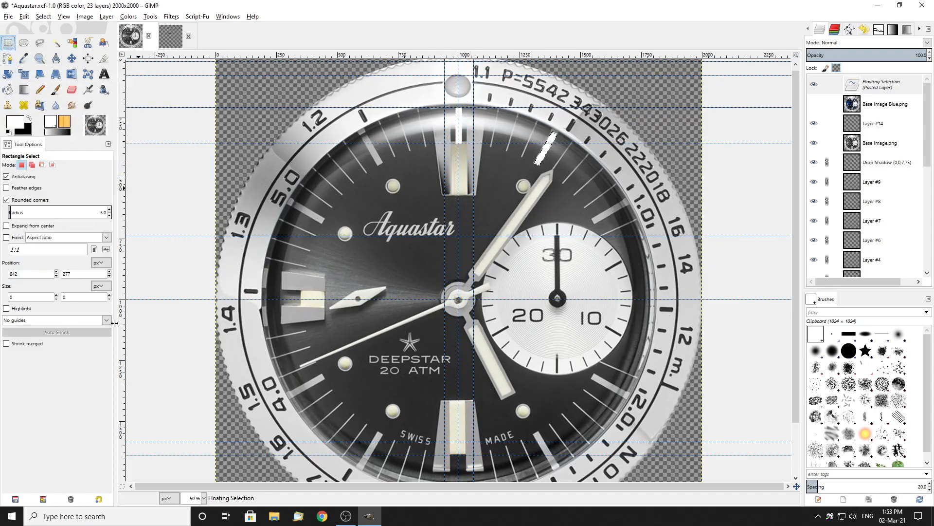
{"action": "left_click", "coordinate": [235, 201]}
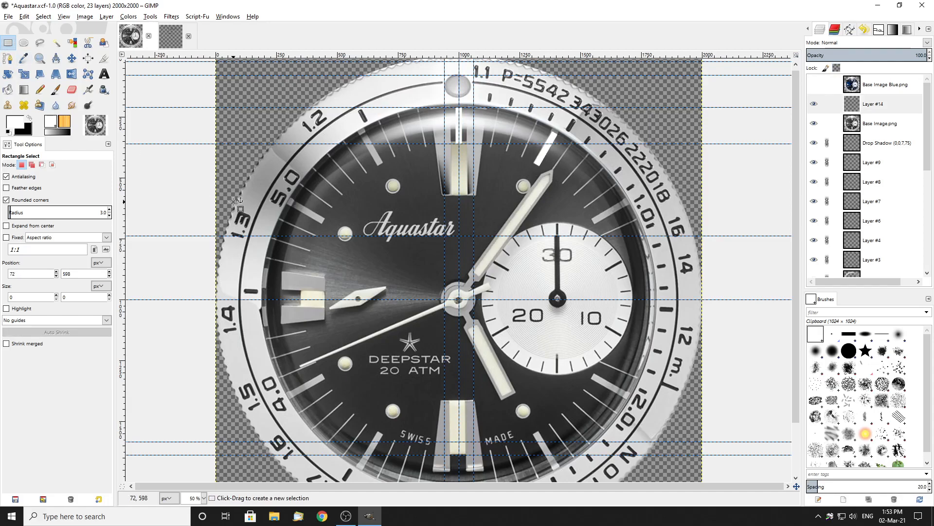
Paste another copy of the 12 o'clock marker, rotate it 60° about the dial centre, and anchor it
{"action": "key", "text": "ctrl+v"}
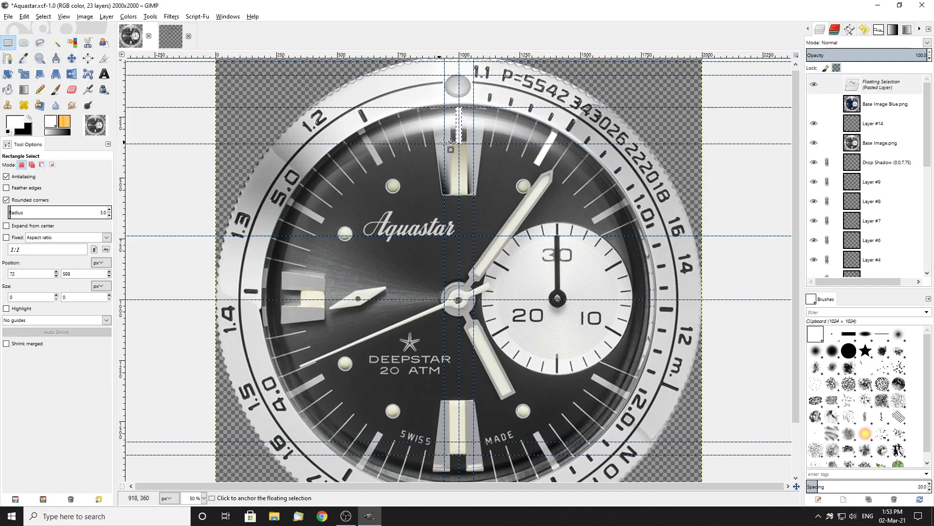
{"action": "left_click", "coordinate": [8, 74]}
{"action": "left_click", "coordinate": [232, 163]}
{"action": "left_click", "coordinate": [35, 116]}
{"action": "type", "text": "60"}
{"action": "key", "text": "Tab"}
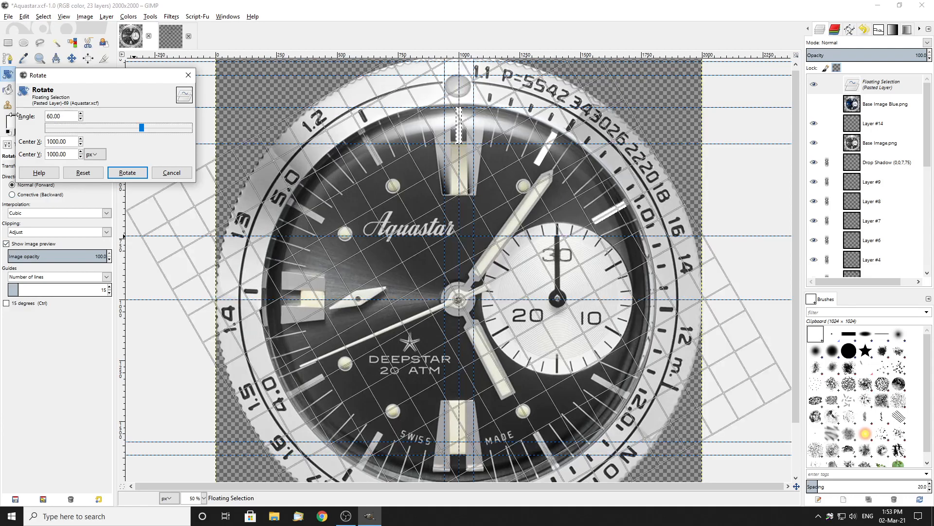
{"action": "left_click", "coordinate": [134, 175]}
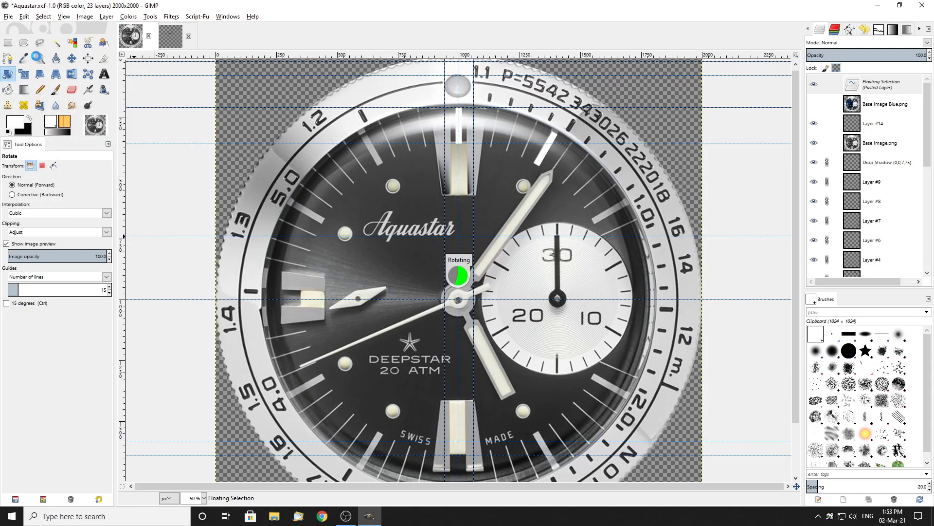
{"action": "left_click", "coordinate": [8, 43]}
{"action": "left_click", "coordinate": [215, 175]}
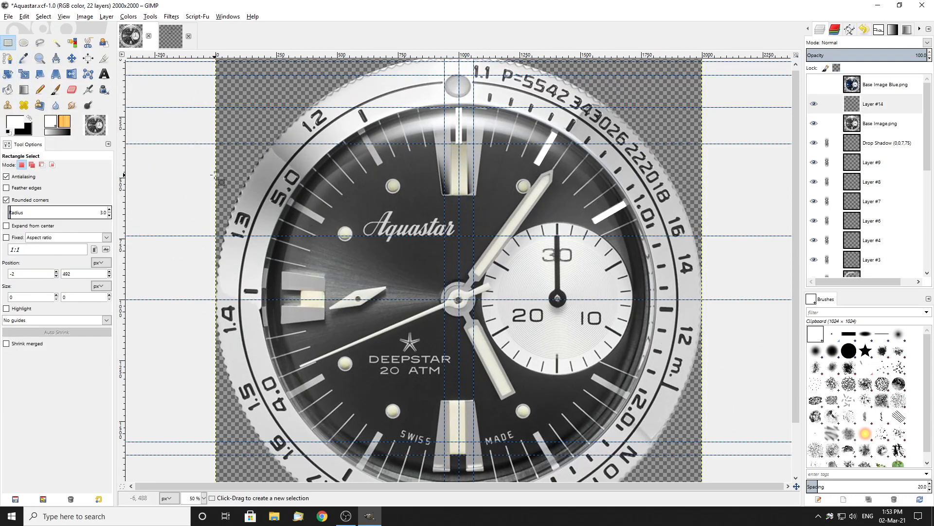
Add the 3 o'clock marker by pasting another copy of the original, rotating it 90° about the dial centre, and anchoring it
{"action": "key", "text": "ctrl+v"}
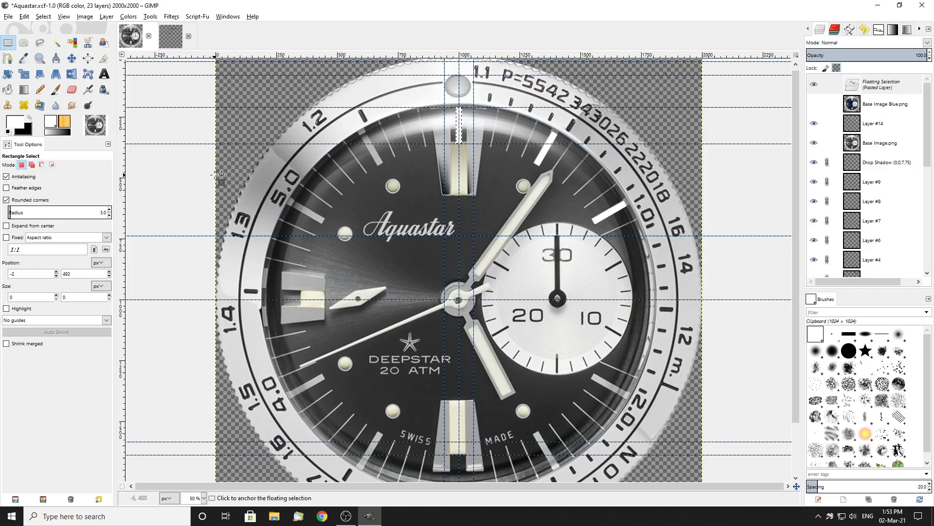
{"action": "left_click", "coordinate": [7, 74]}
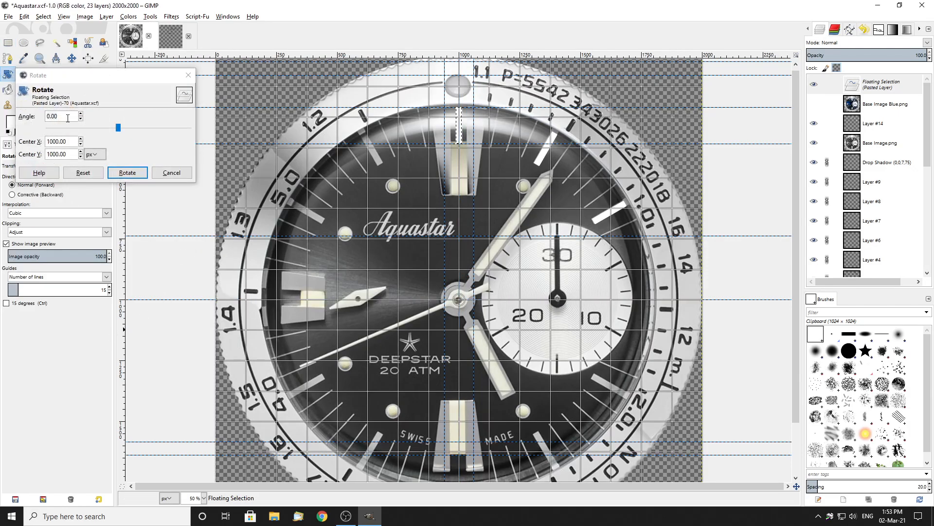
{"action": "type", "text": "90"}
{"action": "key", "text": "Tab"}
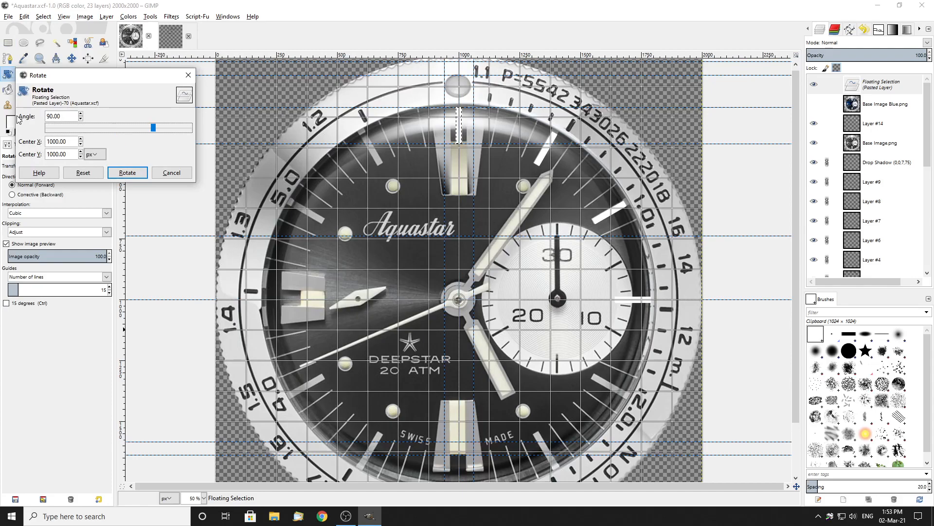
{"action": "left_click", "coordinate": [128, 173]}
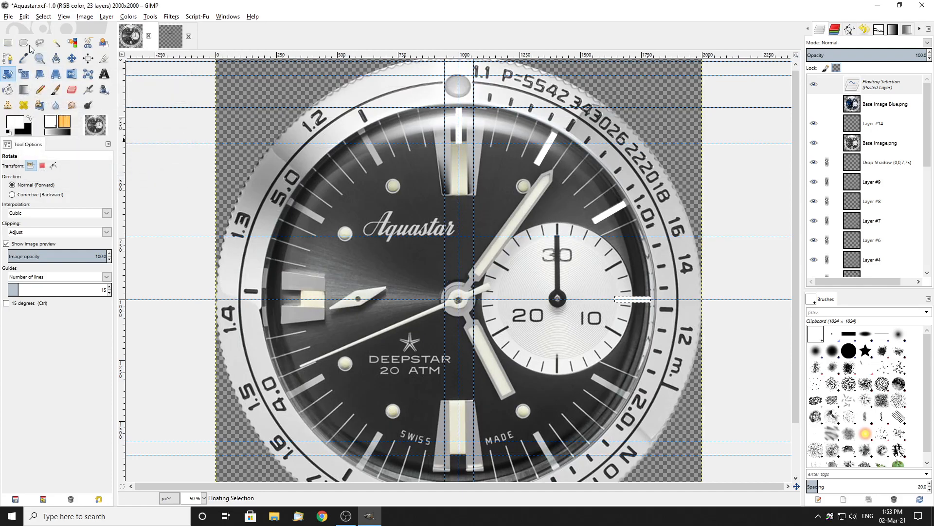
{"action": "left_click", "coordinate": [9, 39]}
{"action": "left_click", "coordinate": [222, 160]}
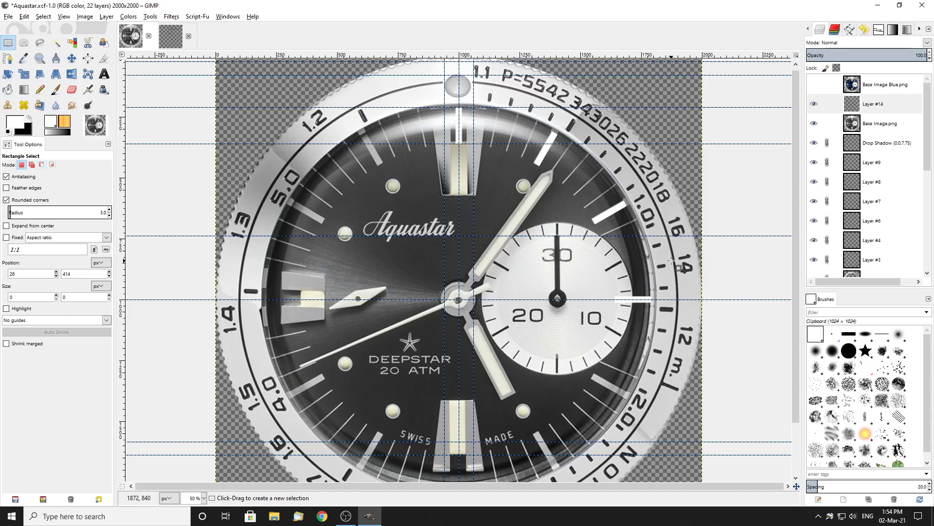
Paste a copy of all four markers, hide Base Image.png, rotate the copy 90° about the dial centre, and anchor it
{"action": "key", "text": "ctrl+v"}
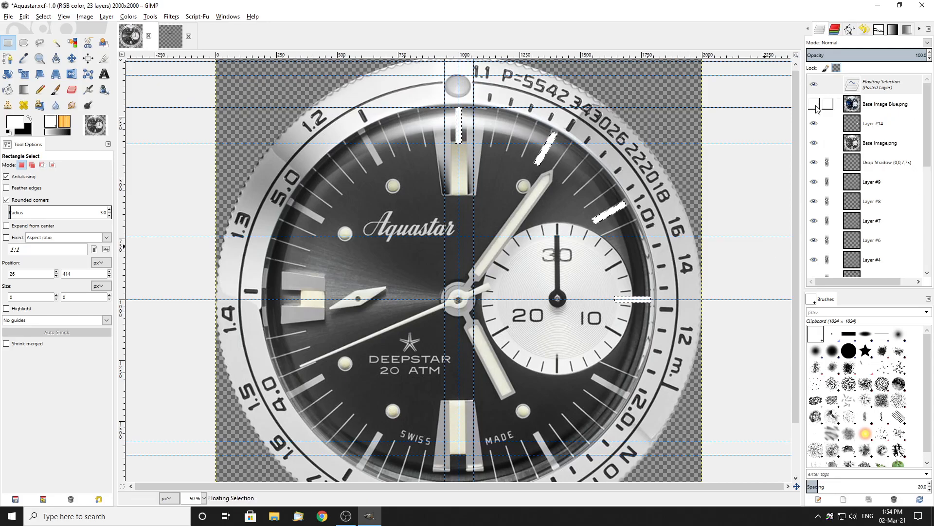
{"action": "left_click", "coordinate": [814, 143]}
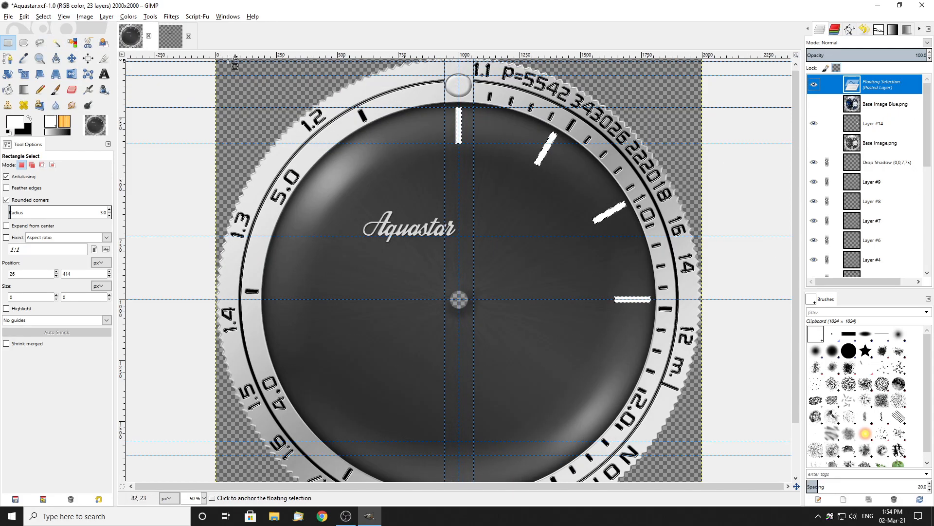
{"action": "left_click", "coordinate": [8, 74]}
{"action": "left_click", "coordinate": [145, 130]}
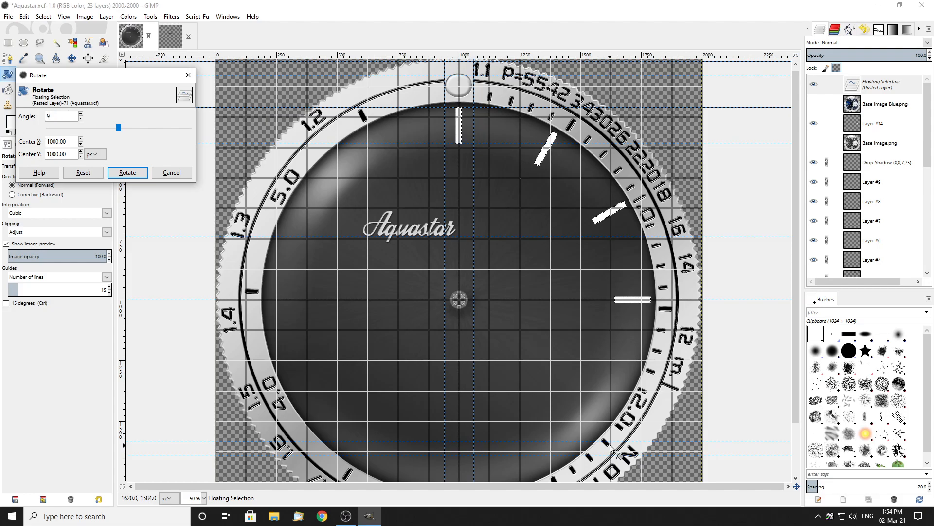
{"action": "key", "text": "Tab"}
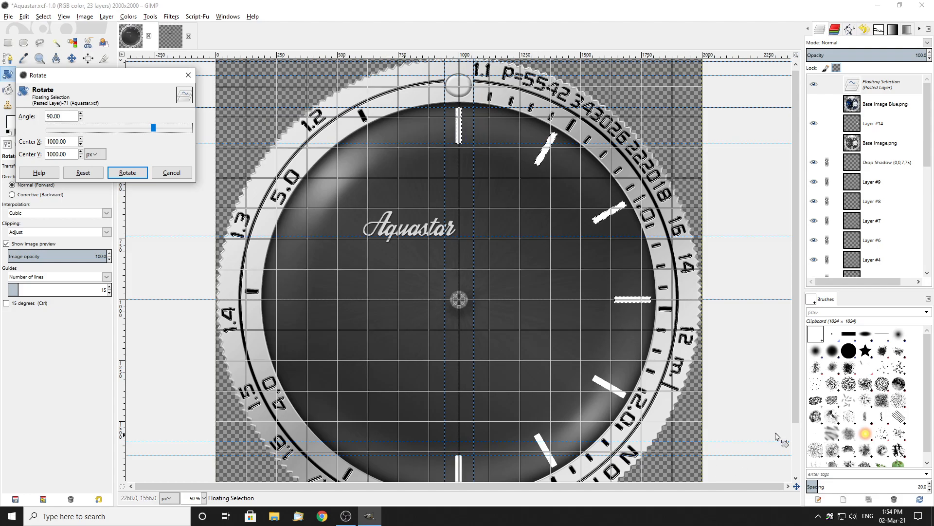
{"action": "left_click", "coordinate": [127, 172]}
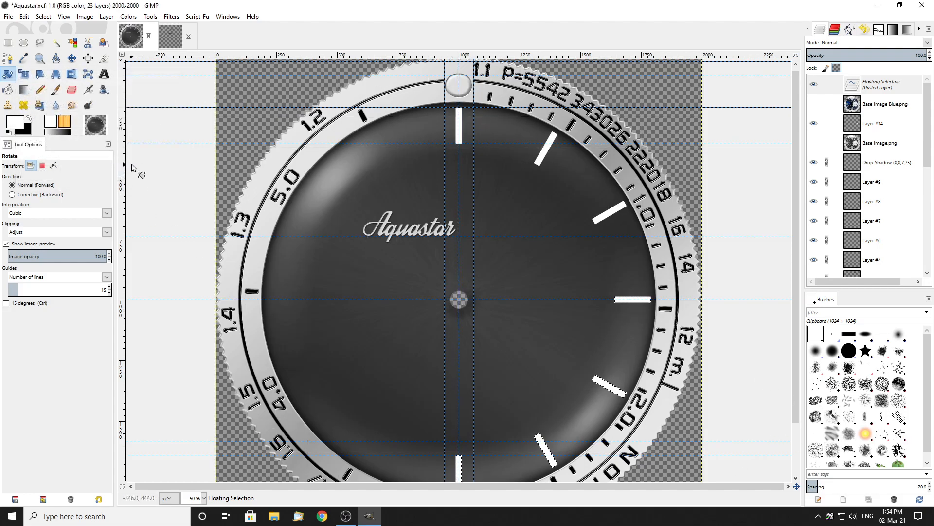
{"action": "left_click", "coordinate": [7, 44]}
{"action": "left_click", "coordinate": [207, 120]}
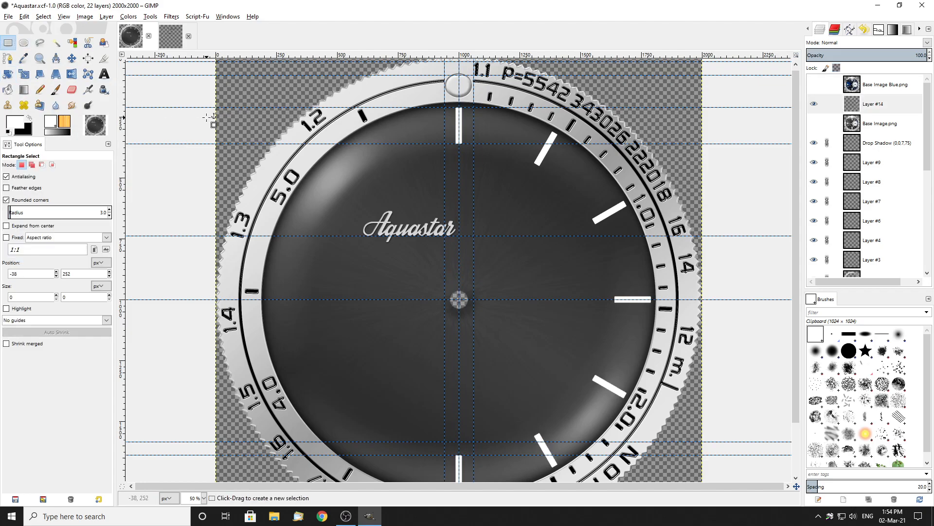
Paste another copy of the 12 to 3 o'clock markers, flip it horizontally onto the dial's left side, and anchor it
{"action": "key", "text": "ctrl+v"}
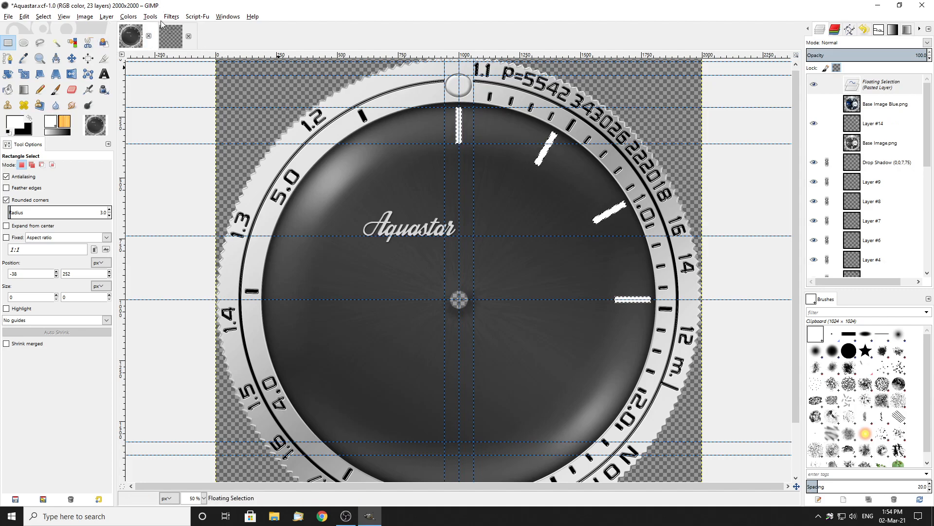
{"action": "left_click", "coordinate": [106, 18]}
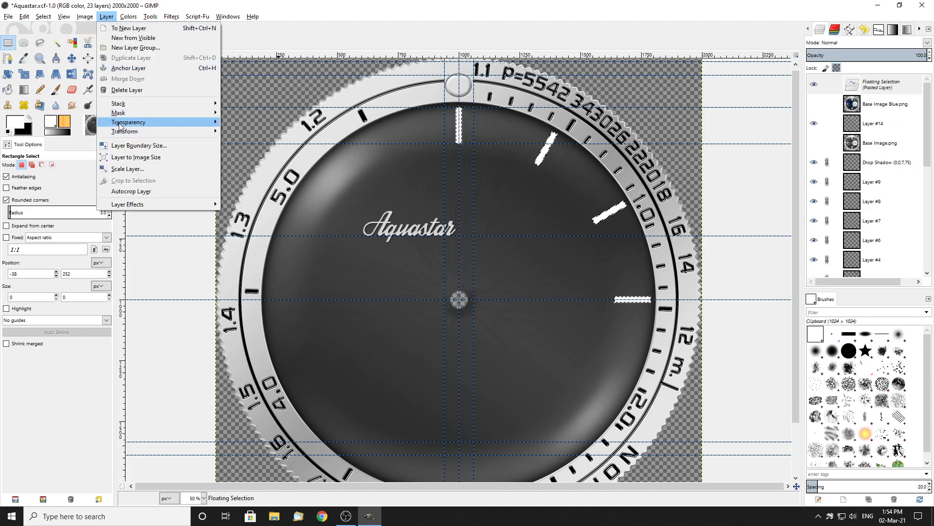
{"action": "mouse_move", "coordinate": [205, 131]}
{"action": "left_click", "coordinate": [266, 133]}
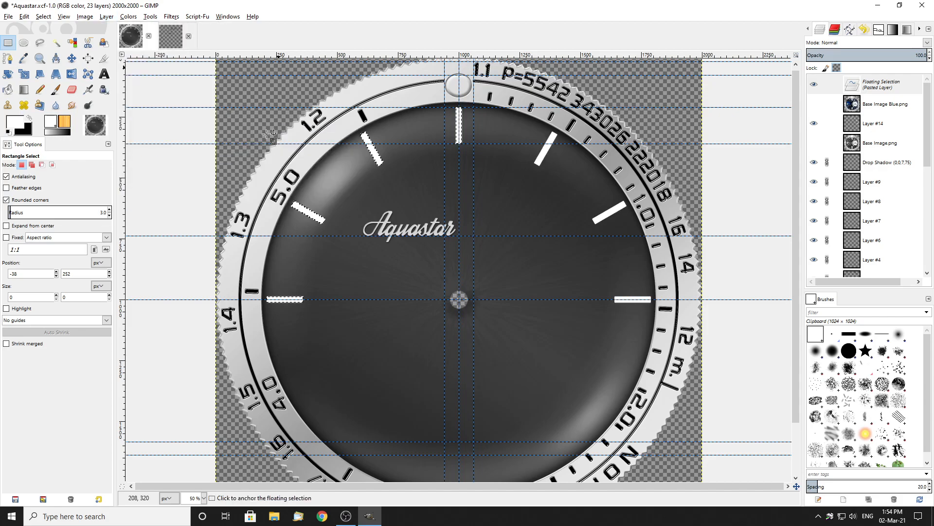
{"action": "left_click", "coordinate": [212, 126]}
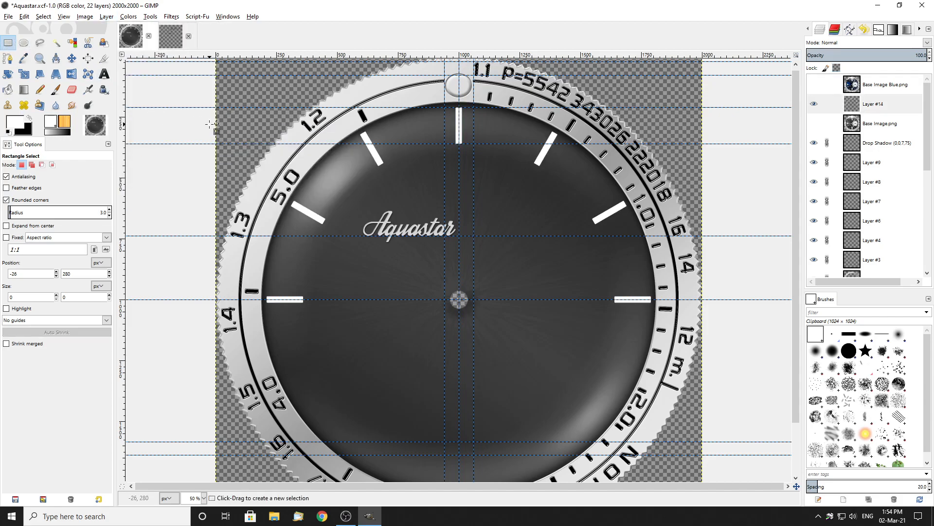
Paste a copy of the upper hour markers, flip it vertically onto the dial's lower half, and anchor it
{"action": "scroll", "coordinate": [342, 125], "scroll_direction": "up", "scroll_amount": 5}
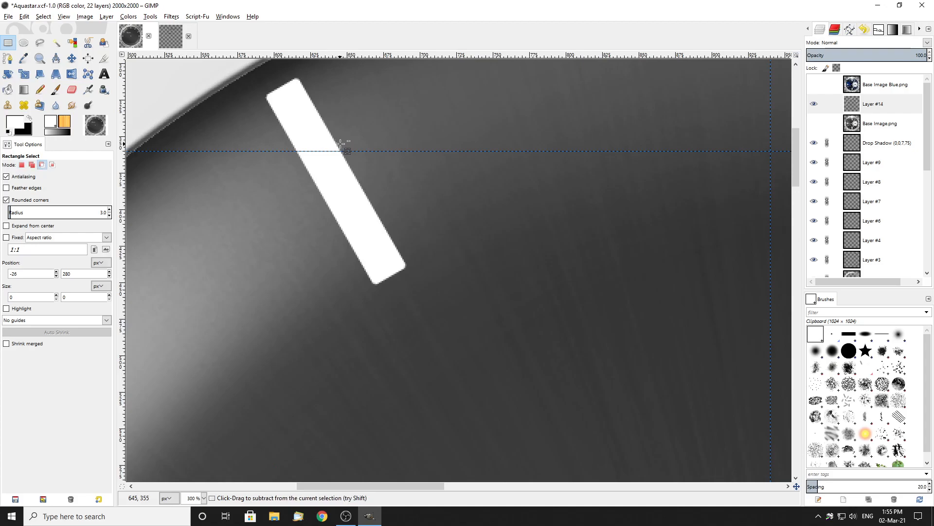
{"action": "scroll", "coordinate": [342, 144], "scroll_direction": "down", "scroll_amount": 7}
{"action": "scroll", "coordinate": [482, 139], "scroll_direction": "up", "scroll_amount": 2}
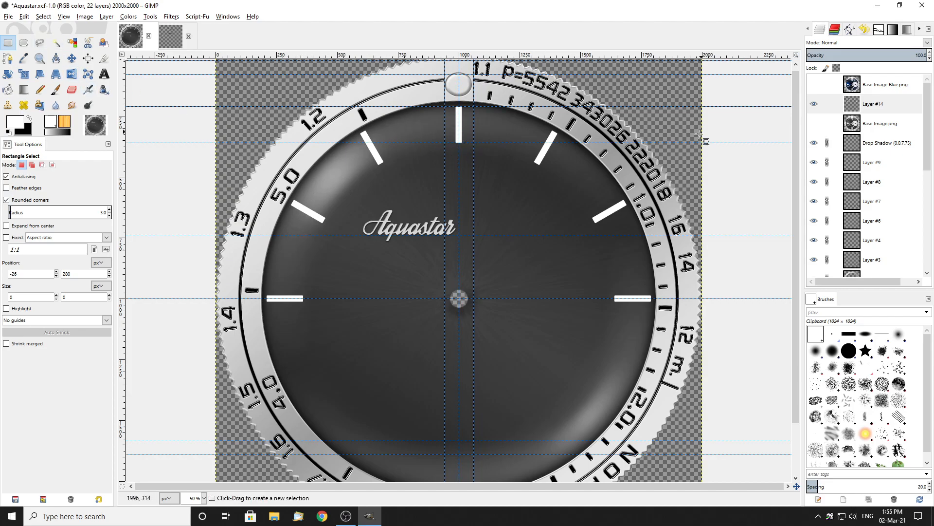
{"action": "key", "text": "ctrl"}
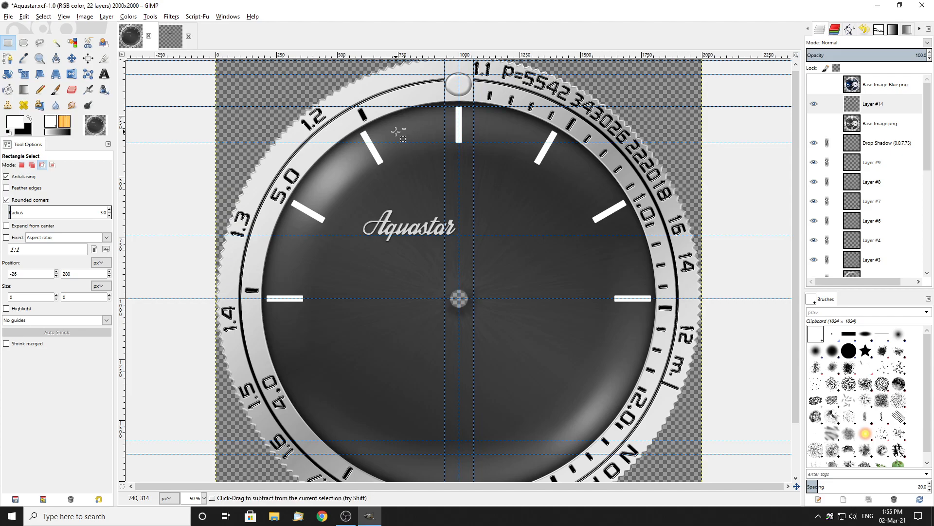
{"action": "key", "text": "ctrl+v"}
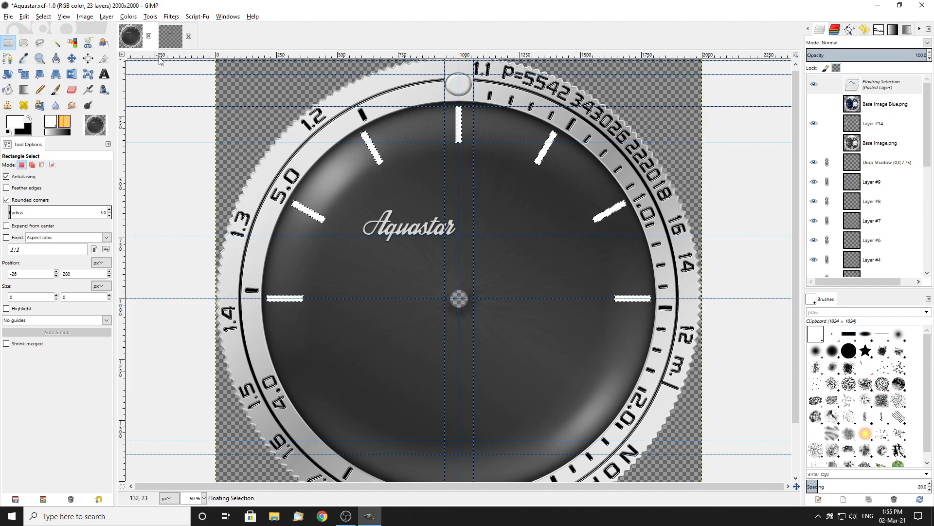
{"action": "left_click", "coordinate": [107, 16]}
{"action": "mouse_move", "coordinate": [129, 205]}
{"action": "mouse_move", "coordinate": [195, 131]}
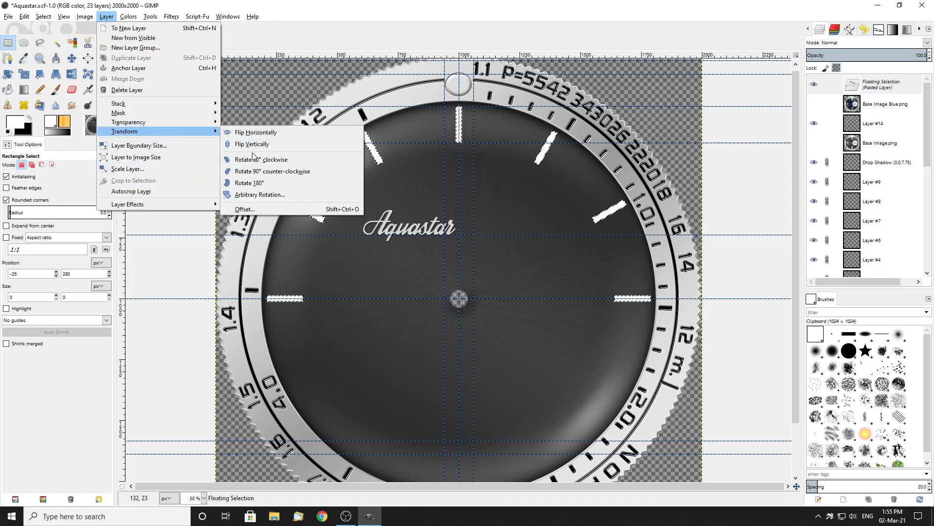
{"action": "left_click", "coordinate": [250, 148]}
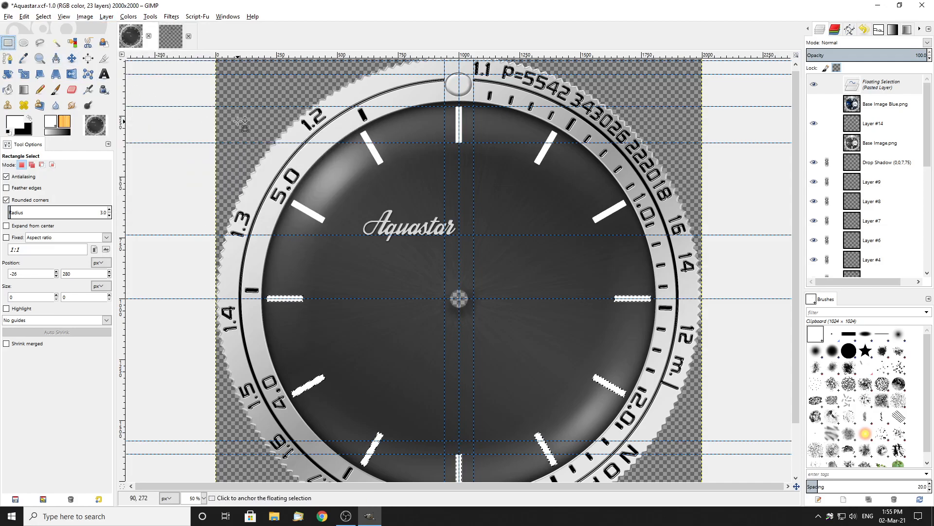
{"action": "left_click", "coordinate": [391, 181]}
Create a new layer directly above Layer #14
{"action": "scroll", "coordinate": [392, 181], "scroll_direction": "up", "scroll_amount": 1}
{"action": "right_click", "coordinate": [898, 104]}
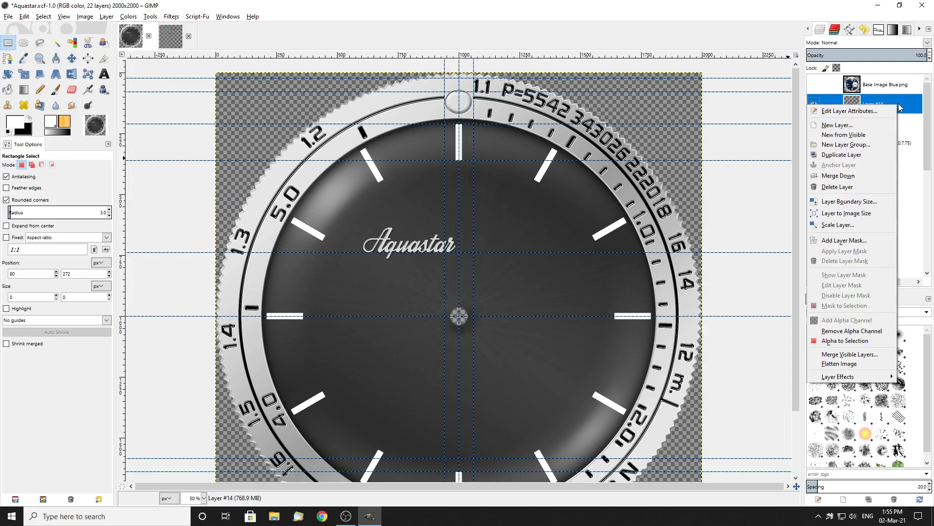
{"action": "left_click", "coordinate": [837, 125]}
{"action": "left_click", "coordinate": [841, 205]}
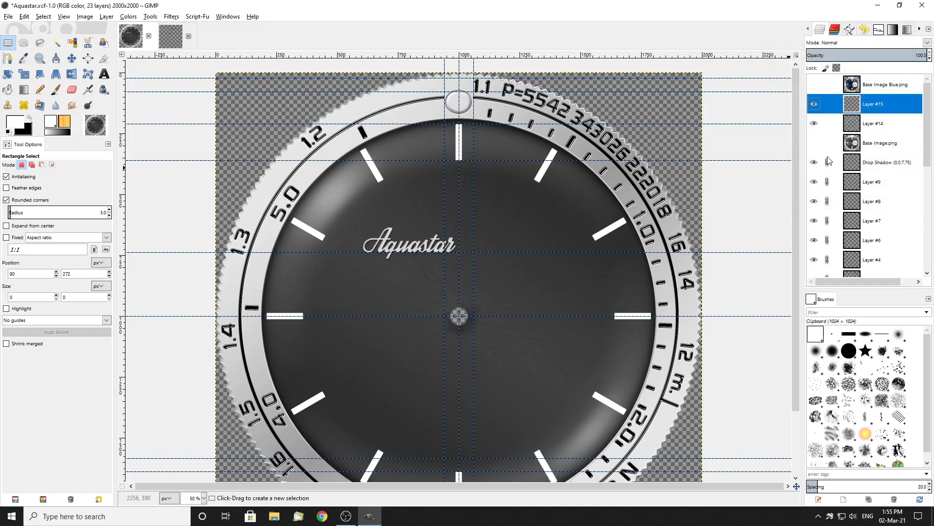
Show Base Image.png and measure the width of a thin minute marker between 11 and 12 o'clock
{"action": "scroll", "coordinate": [538, 166], "scroll_direction": "up", "scroll_amount": 3}
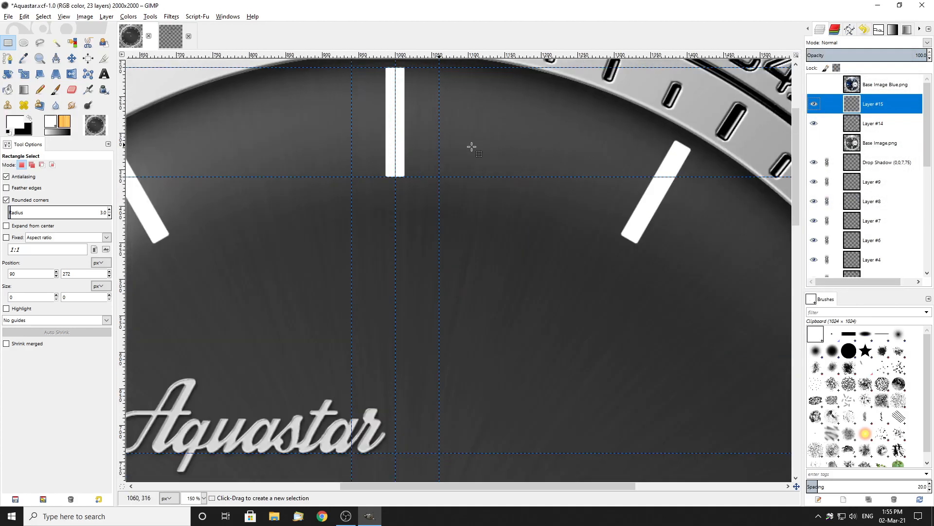
{"action": "left_click", "coordinate": [816, 144]}
{"action": "scroll", "coordinate": [457, 152], "scroll_direction": "down", "scroll_amount": 2}
{"action": "scroll", "coordinate": [336, 171], "scroll_direction": "up", "scroll_amount": 3}
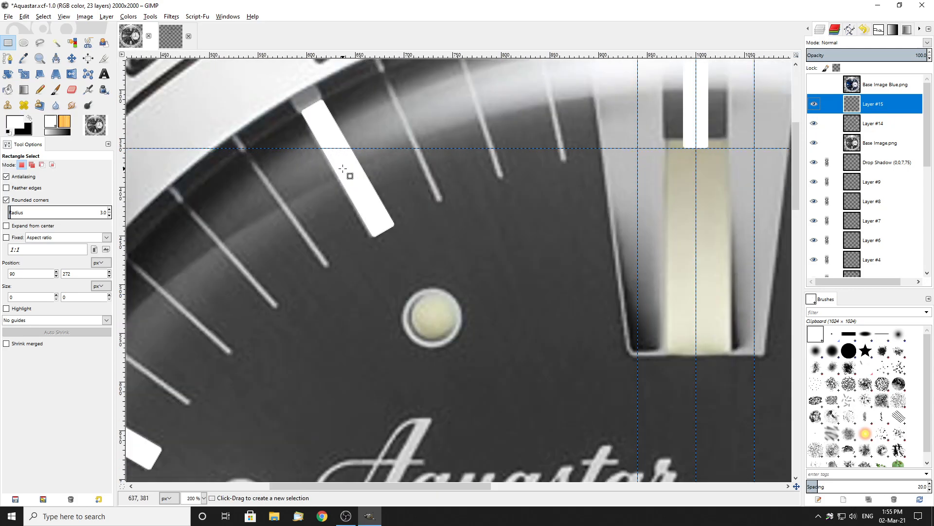
{"action": "left_click", "coordinate": [56, 57]}
{"action": "scroll", "coordinate": [370, 194], "scroll_direction": "up", "scroll_amount": 4}
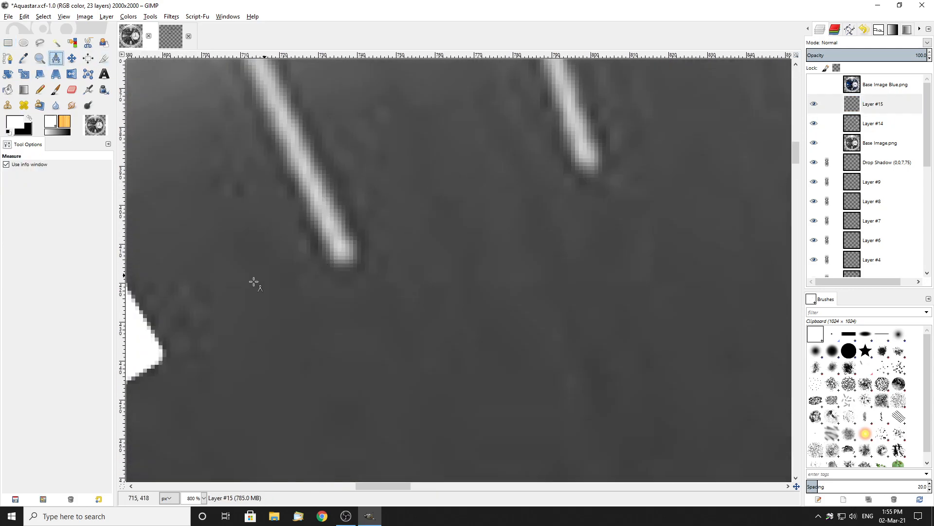
{"action": "scroll", "coordinate": [336, 255], "scroll_direction": "up", "scroll_amount": 2}
{"action": "left_click_drag", "start_coordinate": [353, 186], "coordinate": [316, 210]}
{"action": "scroll", "coordinate": [418, 224], "scroll_direction": "down", "scroll_amount": 6}
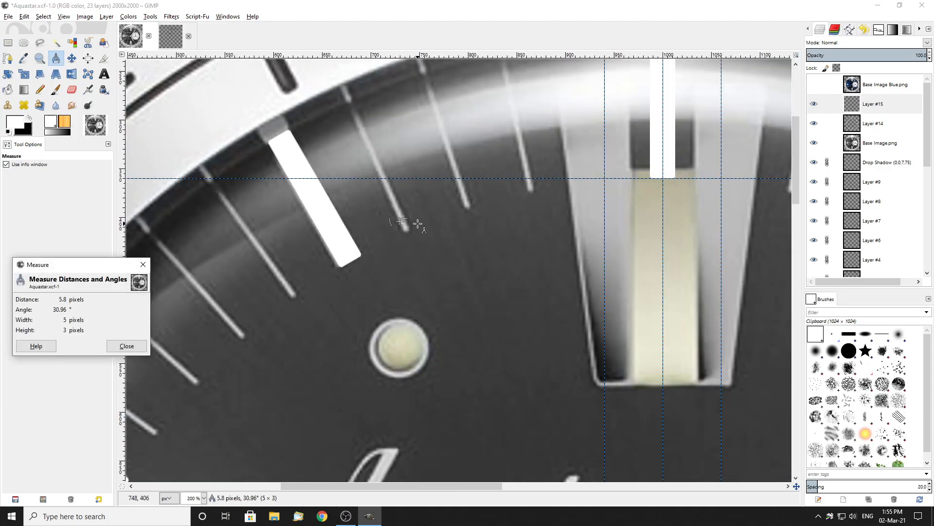
{"action": "scroll", "coordinate": [521, 208], "scroll_direction": "up", "scroll_amount": 3}
Hide Base Image.png and Layer #14
{"action": "left_click", "coordinate": [7, 43]}
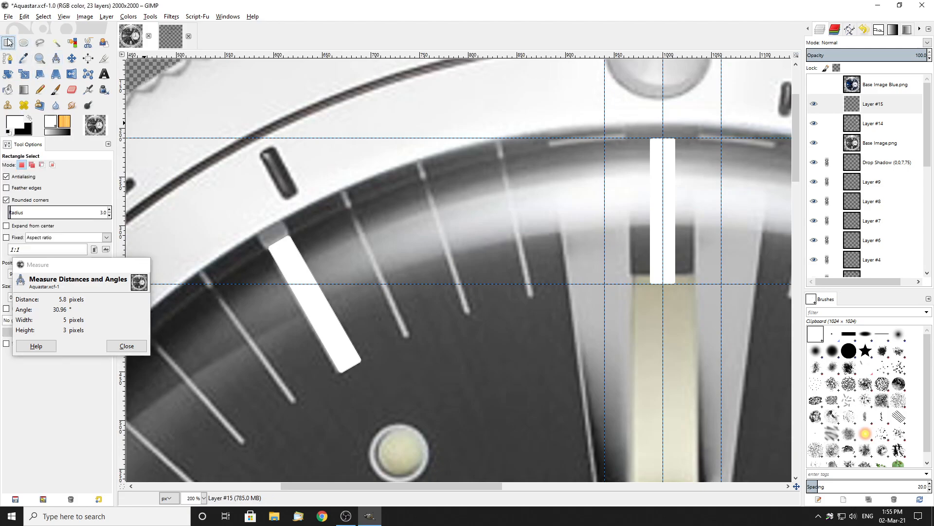
{"action": "scroll", "coordinate": [365, 107], "scroll_direction": "down", "scroll_amount": 2}
{"action": "left_click", "coordinate": [814, 143]}
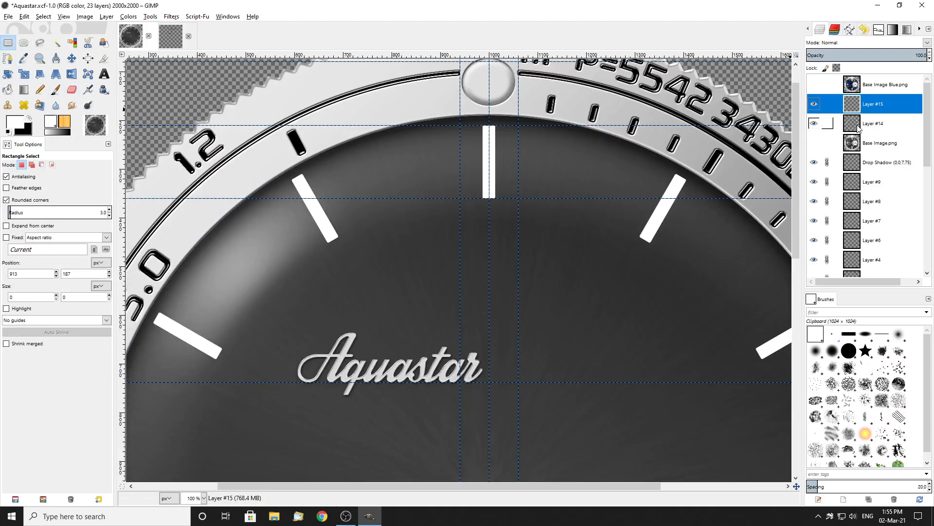
{"action": "left_click", "coordinate": [814, 124]}
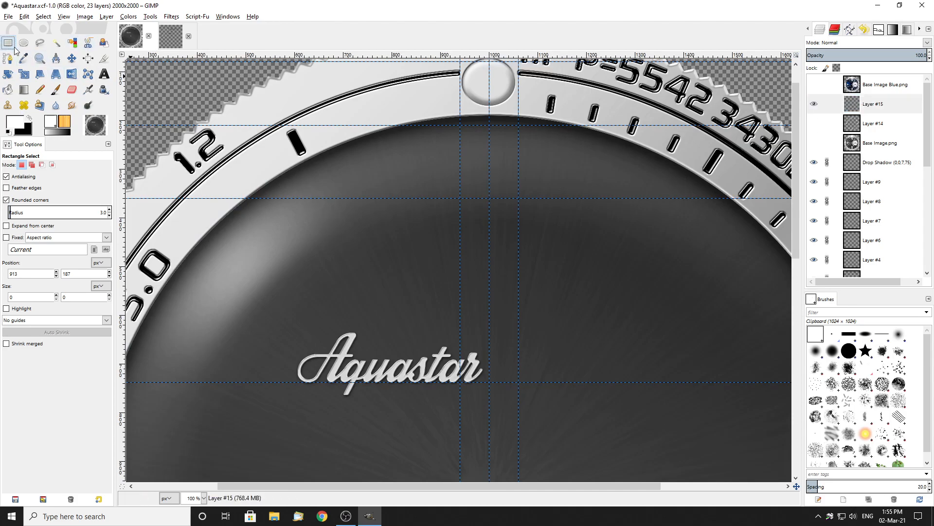
On Layer #15, select a 6 × 150 px rounded rectangle with radius 3.0 centred at 12 o'clock, fill it white, and deselect
{"action": "scroll", "coordinate": [500, 146], "scroll_direction": "up", "scroll_amount": 1}
{"action": "left_click_drag", "start_coordinate": [501, 131], "coordinate": [524, 240]}
{"action": "scroll", "coordinate": [518, 214], "scroll_direction": "up", "scroll_amount": 1}
{"action": "scroll", "coordinate": [520, 209], "scroll_direction": "up", "scroll_amount": 4}
{"action": "left_click_drag", "start_coordinate": [559, 163], "coordinate": [450, 176]}
{"action": "scroll", "coordinate": [520, 173], "scroll_direction": "up", "scroll_amount": 3}
{"action": "left_click_drag", "start_coordinate": [249, 187], "coordinate": [378, 191]}
{"action": "scroll", "coordinate": [490, 197], "scroll_direction": "down", "scroll_amount": 6}
{"action": "scroll", "coordinate": [495, 300], "scroll_direction": "up", "scroll_amount": 3}
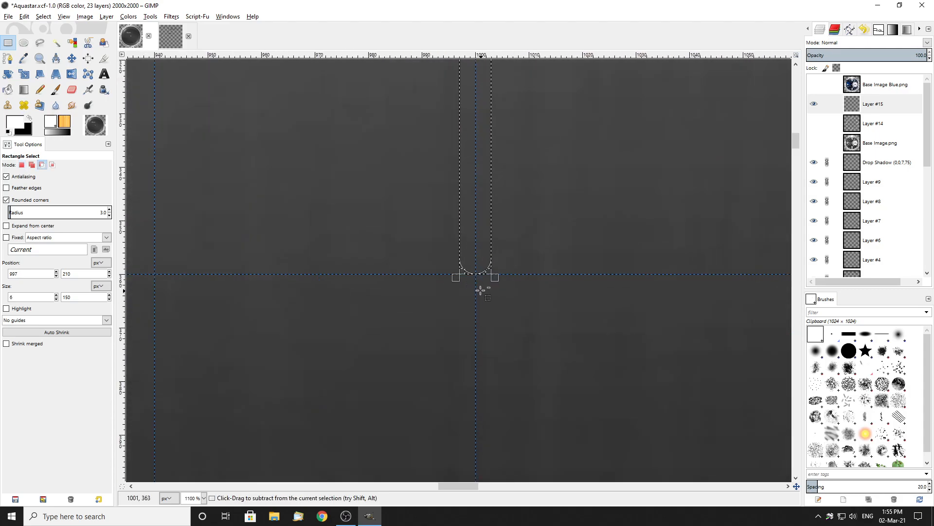
{"action": "scroll", "coordinate": [545, 244], "scroll_direction": "down", "scroll_amount": 2}
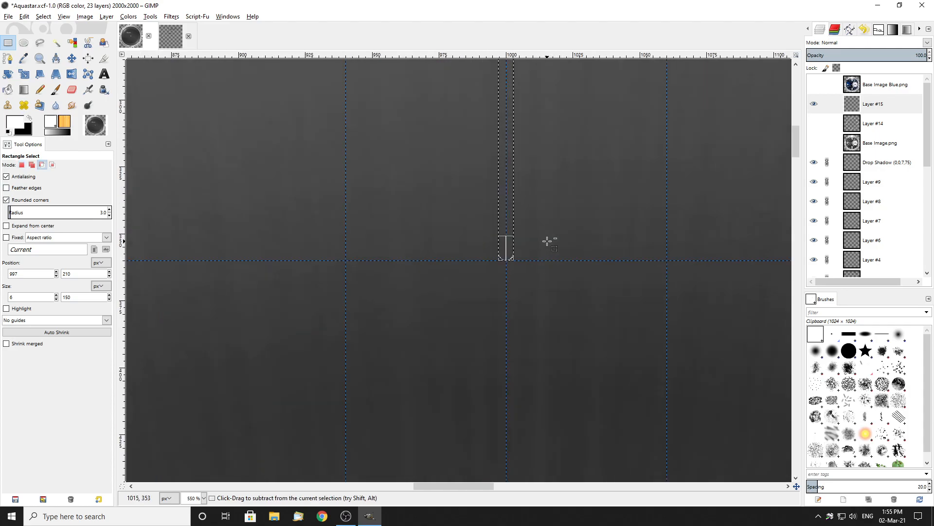
{"action": "scroll", "coordinate": [548, 242], "scroll_direction": "up", "scroll_amount": 5}
{"action": "key", "text": "ctrl+comma"}
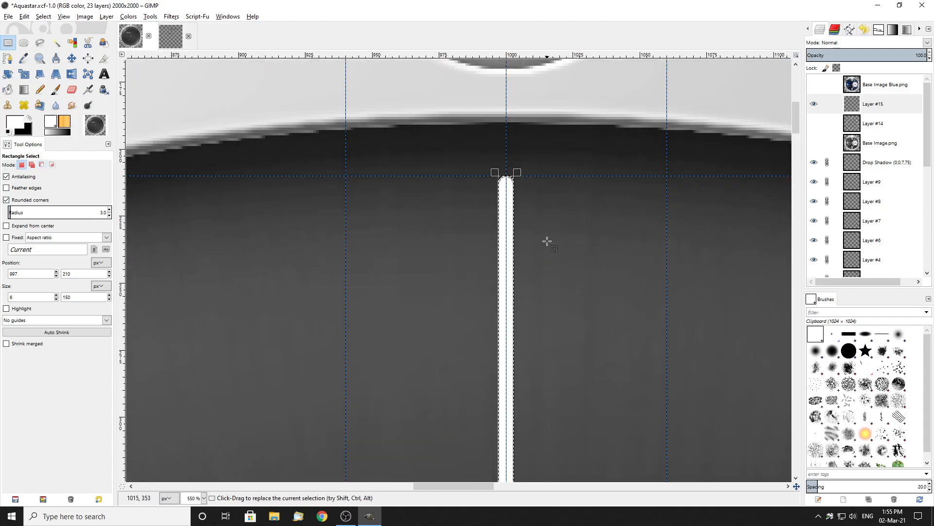
{"action": "left_click", "coordinate": [8, 43]}
{"action": "left_click", "coordinate": [221, 83]}
Try rotating the thin marker 11.76° about the dial centre to compare it with Base Image.png, then cancel and hide the reference
{"action": "scroll", "coordinate": [395, 137], "scroll_direction": "down", "scroll_amount": 3}
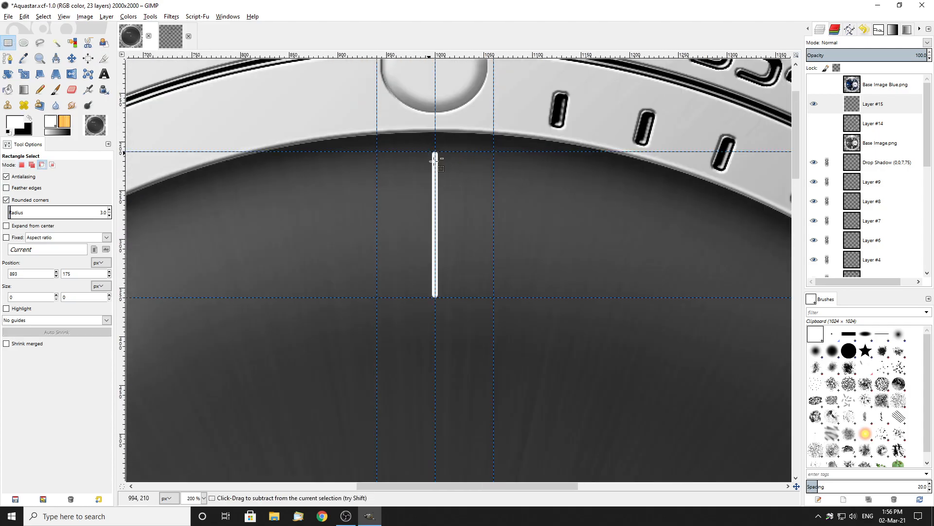
{"action": "scroll", "coordinate": [435, 158], "scroll_direction": "down", "scroll_amount": 2}
{"action": "scroll", "coordinate": [487, 173], "scroll_direction": "down", "scroll_amount": 2}
{"action": "scroll", "coordinate": [480, 173], "scroll_direction": "up", "scroll_amount": 3}
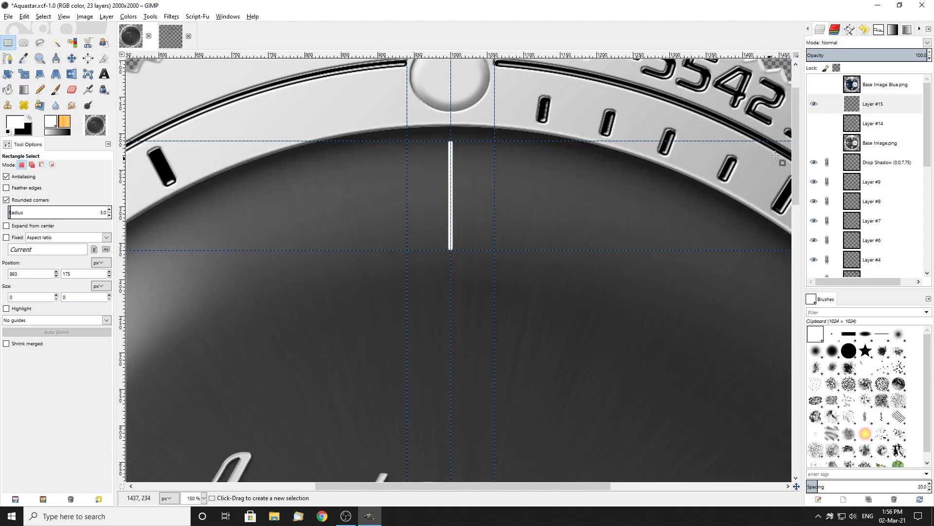
{"action": "left_click", "coordinate": [814, 142]}
{"action": "scroll", "coordinate": [465, 197], "scroll_direction": "up", "scroll_amount": 2}
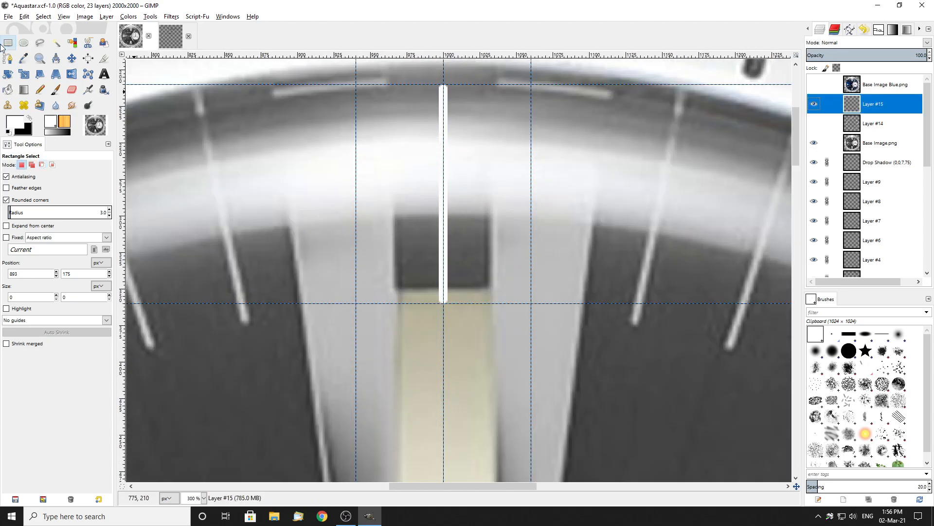
{"action": "left_click", "coordinate": [8, 74]}
{"action": "left_click", "coordinate": [264, 127]}
{"action": "left_click_drag", "start_coordinate": [470, 173], "coordinate": [648, 205]}
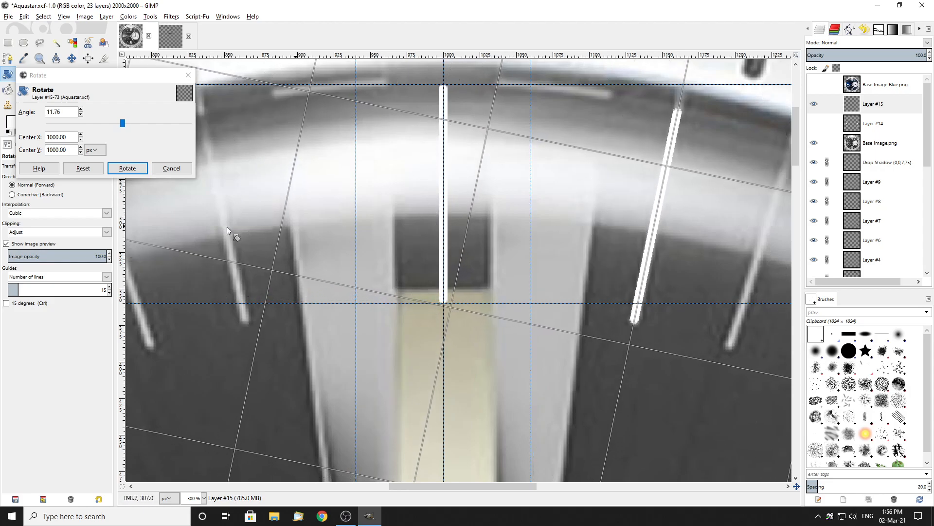
{"action": "left_click", "coordinate": [171, 168]}
{"action": "scroll", "coordinate": [618, 146], "scroll_direction": "down", "scroll_amount": 2}
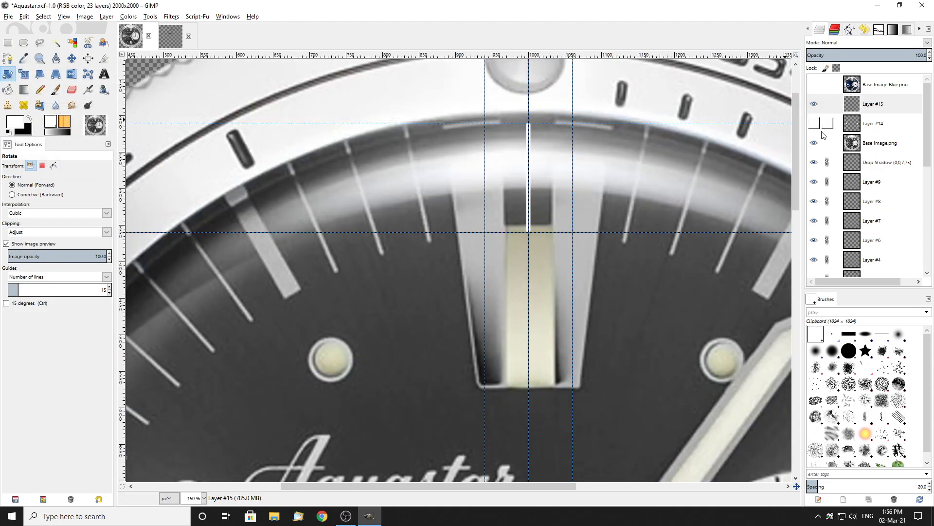
{"action": "left_click", "coordinate": [814, 142]}
{"action": "scroll", "coordinate": [485, 147], "scroll_direction": "down", "scroll_amount": 1}
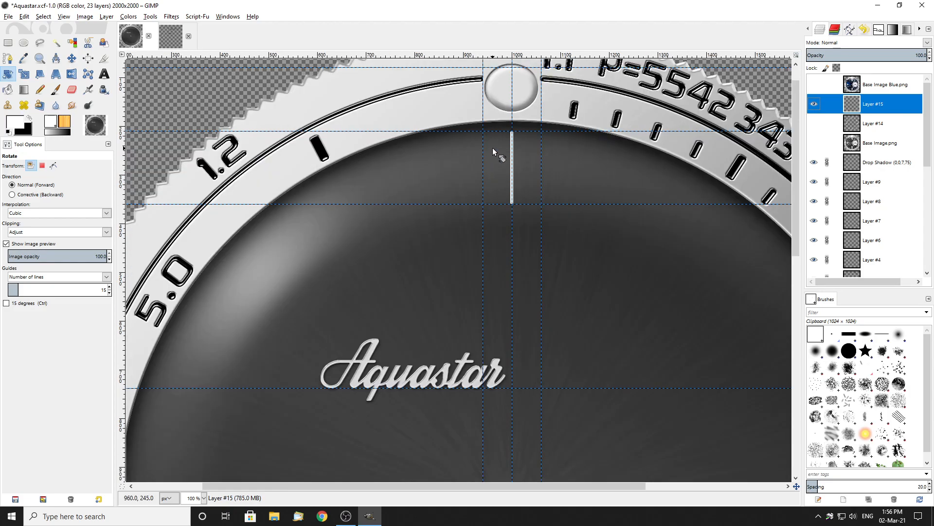
Paste a copy of the thin 12 o'clock marker, rotate it 6° about the dial centre, and anchor it
{"action": "key", "text": "ctrl+v"}
{"action": "left_click", "coordinate": [259, 164]}
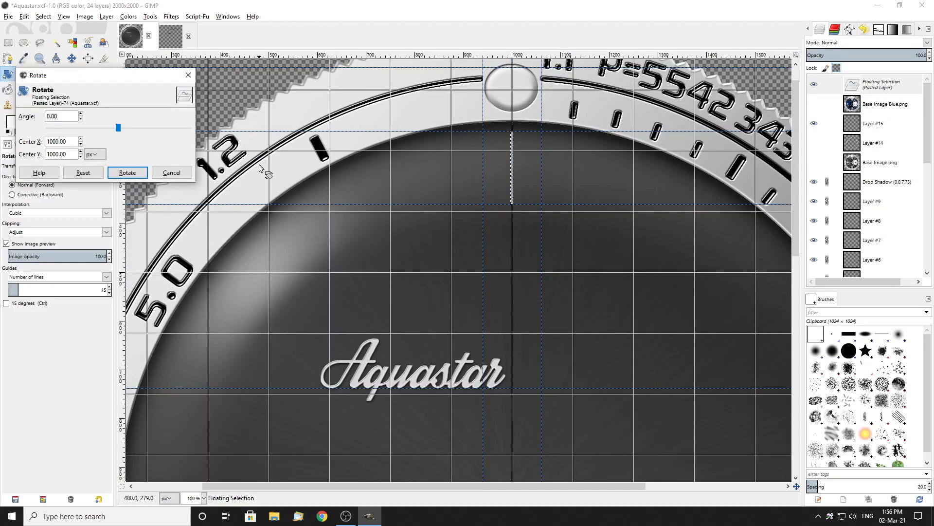
{"action": "left_click", "coordinate": [60, 349]}
{"action": "double_click", "coordinate": [66, 116]}
{"action": "type", "text": "6"}
{"action": "key", "text": "Tab"}
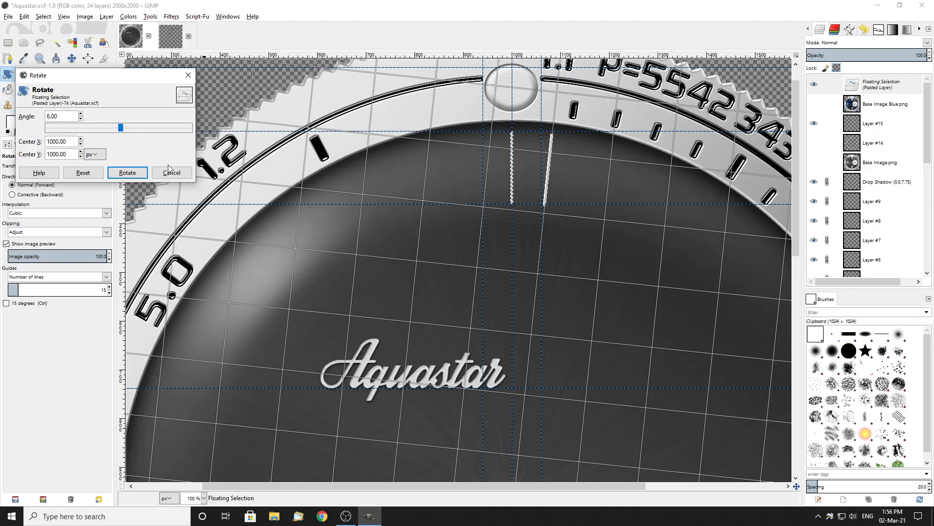
{"action": "left_click", "coordinate": [128, 173]}
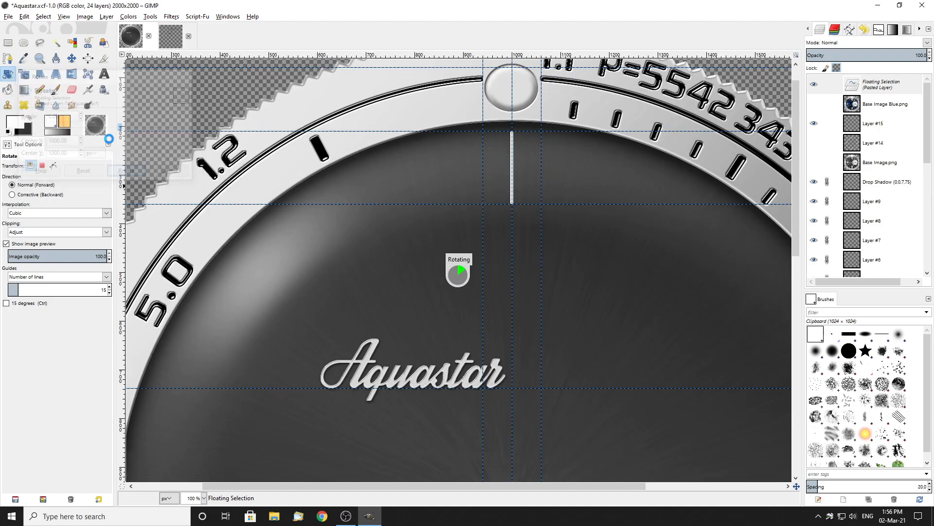
{"action": "left_click", "coordinate": [8, 44]}
{"action": "left_click", "coordinate": [236, 131]}
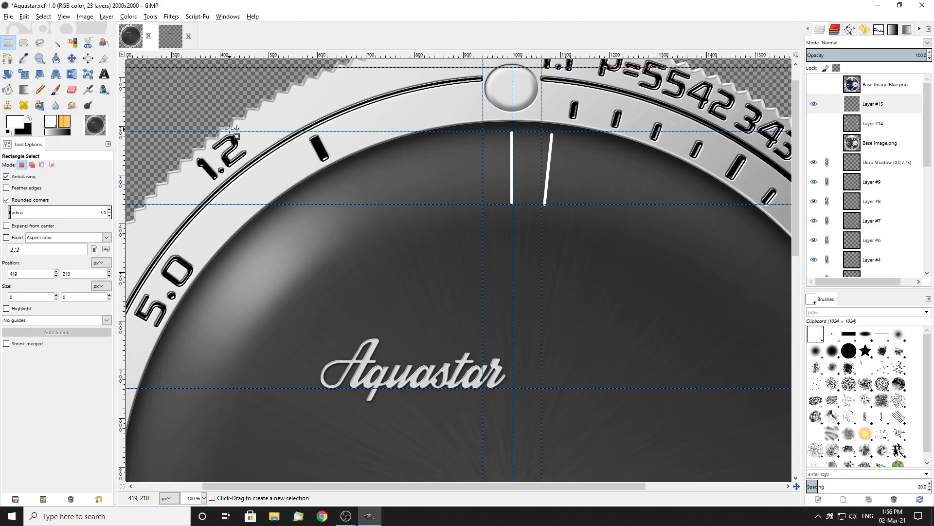
Paste another copy of the thin 12 o'clock marker and rotate it 12° about the dial centre
{"action": "key", "text": "ctrl+v"}
{"action": "left_click", "coordinate": [8, 74]}
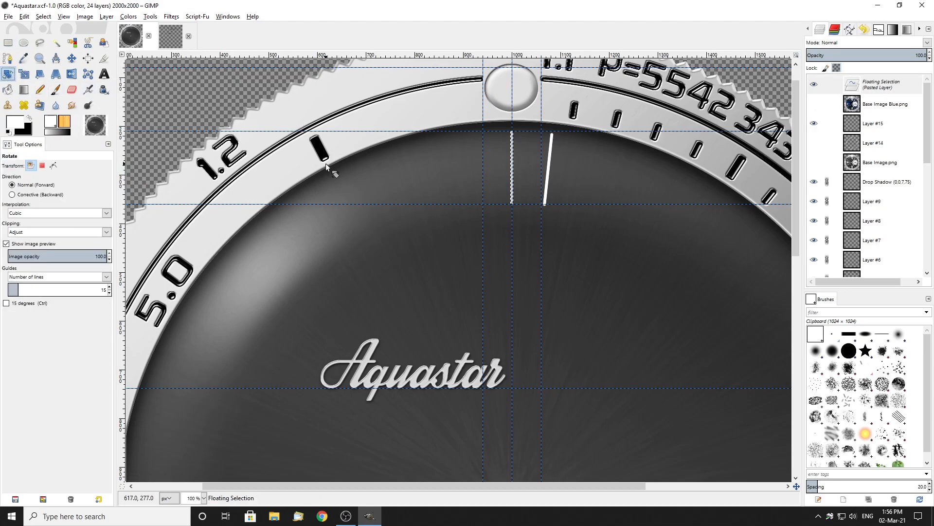
{"action": "left_click", "coordinate": [326, 163]}
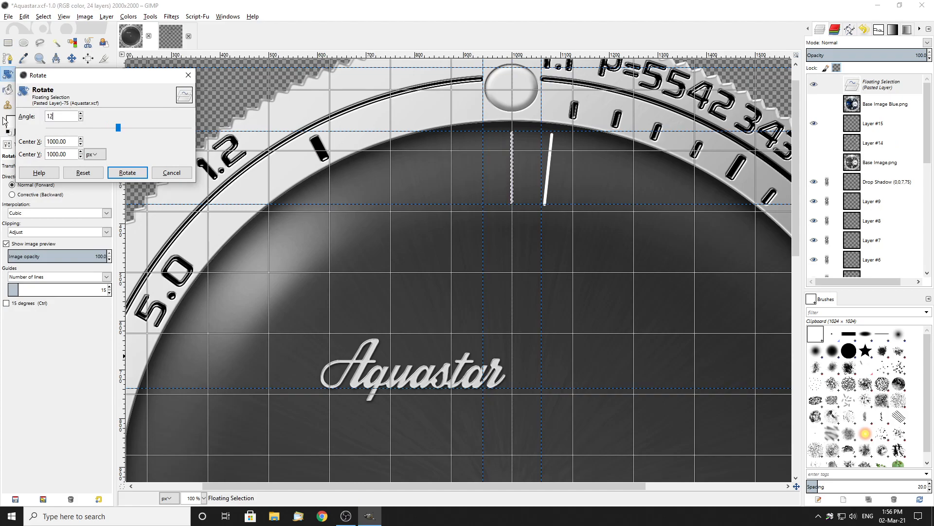
{"action": "type", "text": "12"}
{"action": "left_click", "coordinate": [131, 173]}
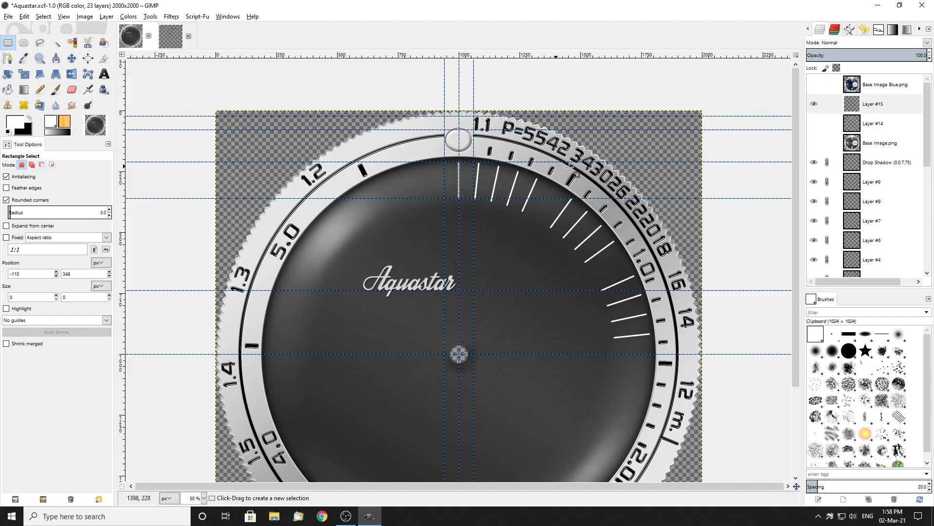
Toggle Layer #14's visibility to check the minute markers' spacing against the hour markers
{"action": "left_click", "coordinate": [816, 124]}
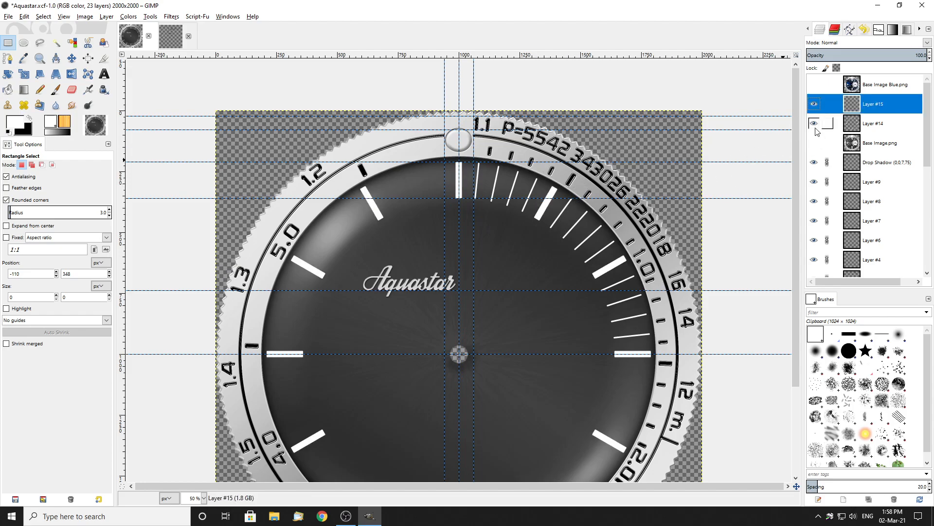
{"action": "left_click", "coordinate": [816, 127]}
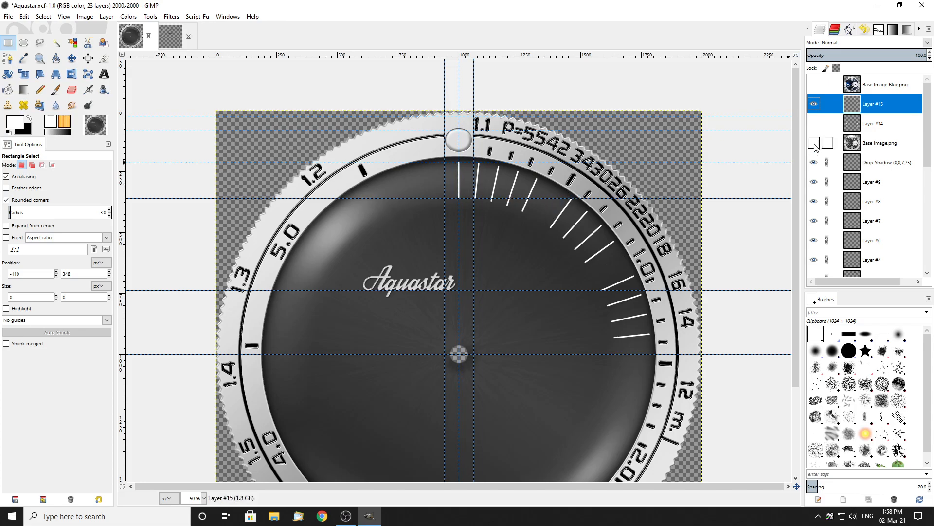
{"action": "left_click", "coordinate": [816, 127]}
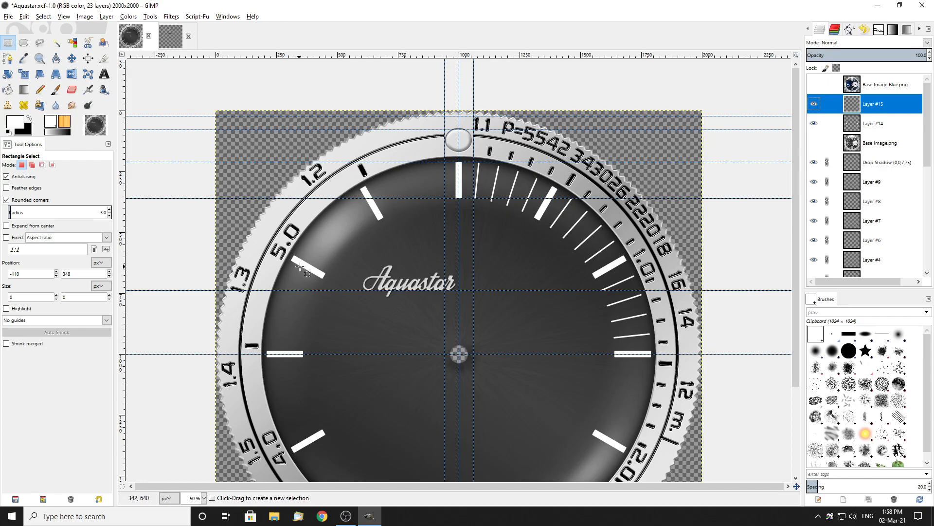
{"action": "left_click", "coordinate": [814, 123]}
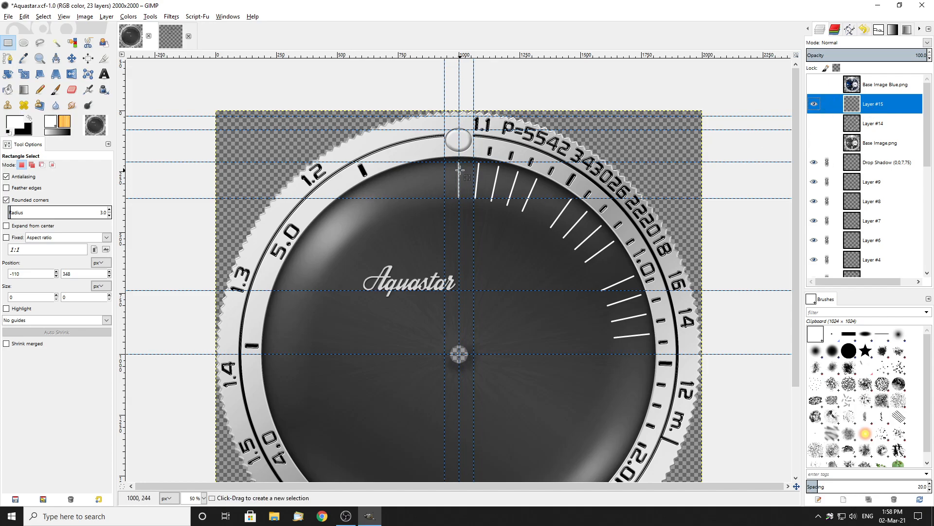
Paste a copy of the thin minute markers from the upper-right quadrant, flip it horizontally, and anchor it on Layer #15
{"action": "key", "text": "ctrl+v"}
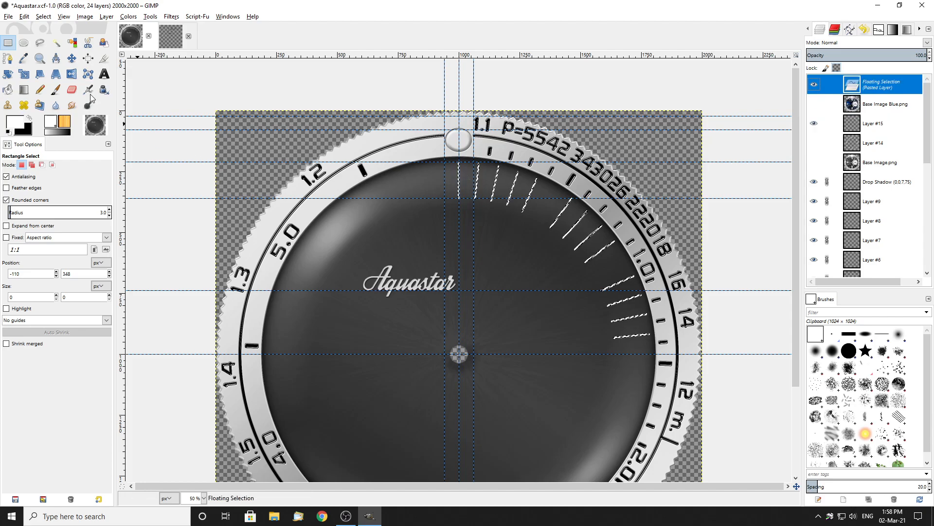
{"action": "left_click", "coordinate": [107, 16]}
{"action": "mouse_move", "coordinate": [143, 131]}
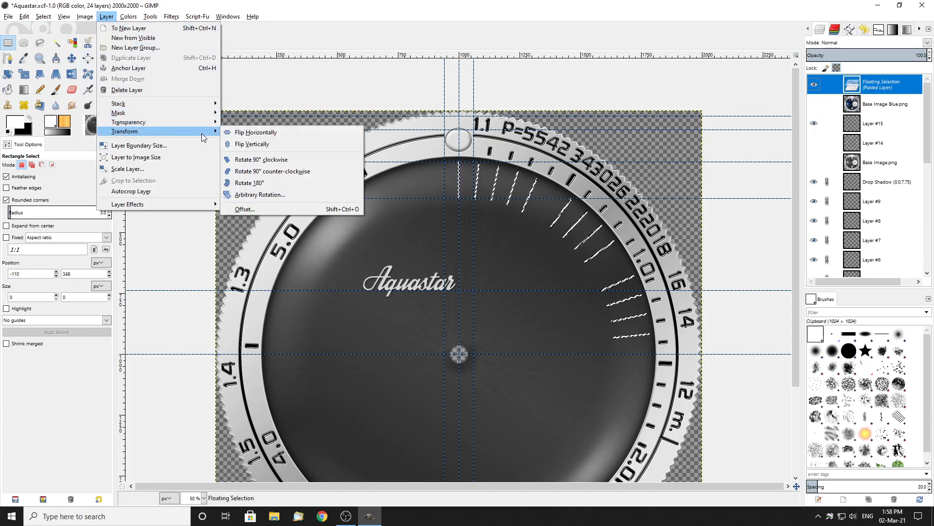
{"action": "left_click", "coordinate": [253, 129]}
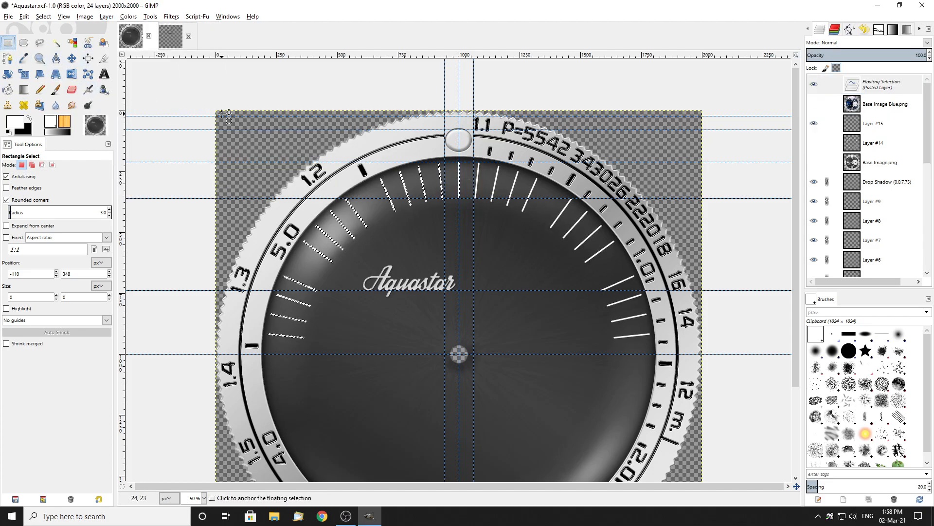
{"action": "left_click", "coordinate": [355, 174]}
Paste a copy of the upper-half minute markers, flip it vertically, and anchor it on Layer #15
{"action": "key", "text": "ctrl+v"}
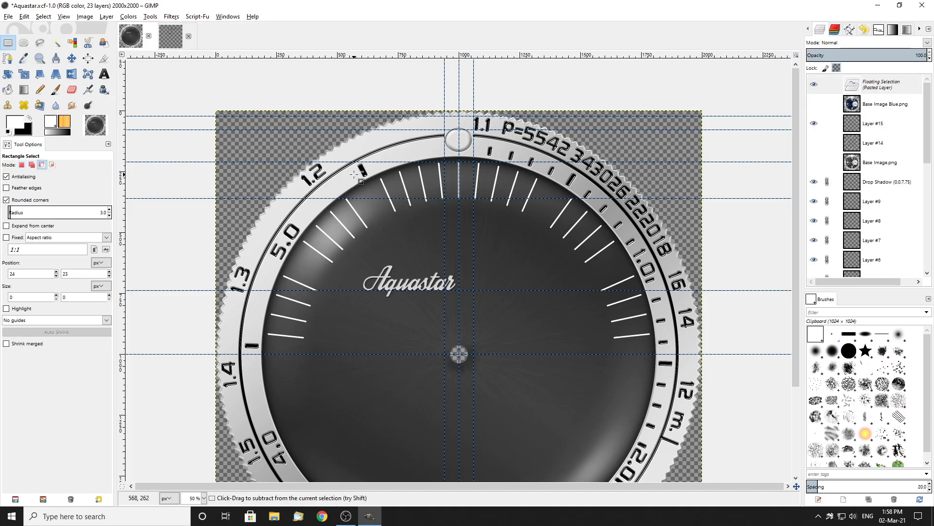
{"action": "left_click", "coordinate": [106, 16]}
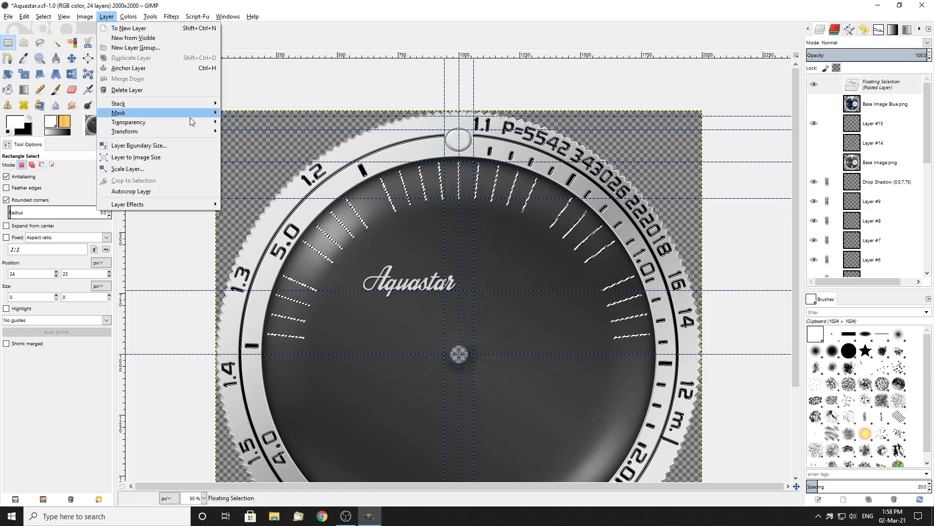
{"action": "mouse_move", "coordinate": [200, 132]}
{"action": "left_click", "coordinate": [252, 143]}
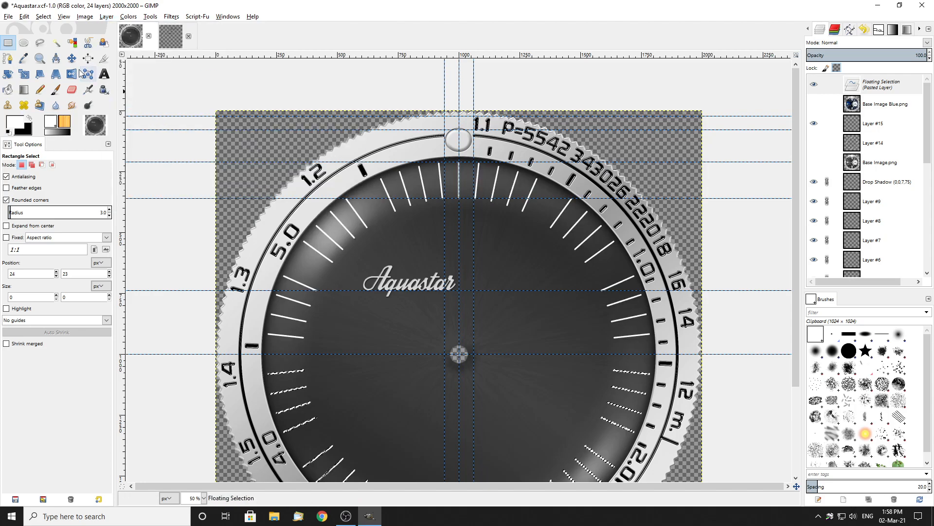
{"action": "left_click", "coordinate": [259, 111]}
Erase the thin minute markers at 12 and 6 o'clock using the Eraser with the size 20 Hardness 100 brush
{"action": "left_click", "coordinate": [72, 90]}
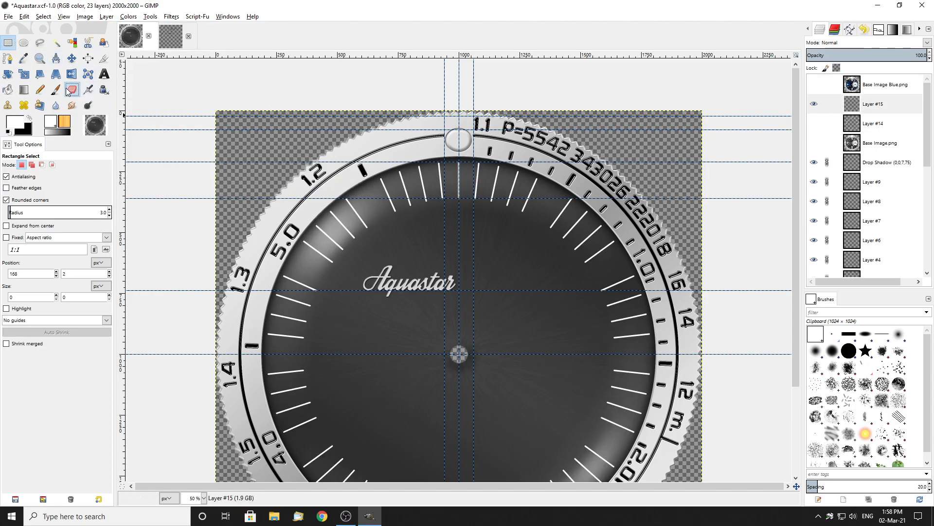
{"action": "left_click", "coordinate": [847, 353]}
{"action": "scroll", "coordinate": [468, 181], "scroll_direction": "up", "scroll_amount": 4}
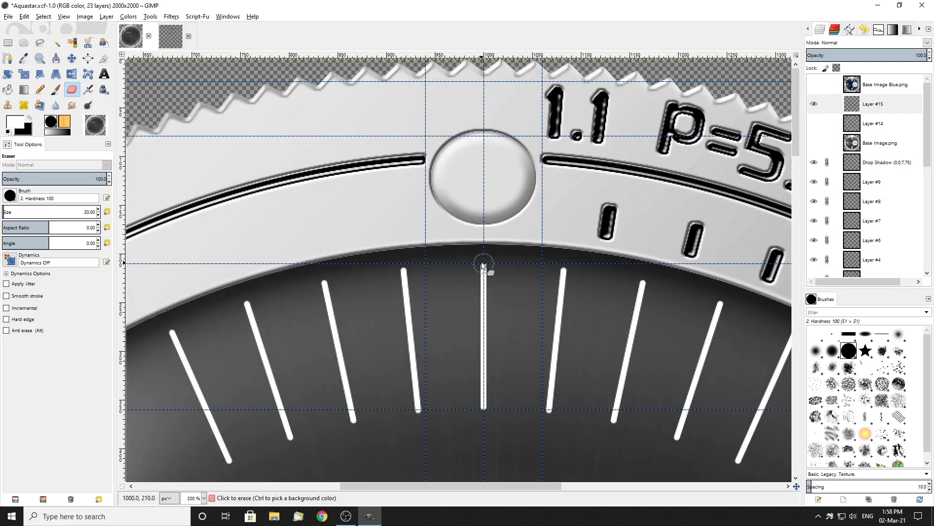
{"action": "left_click_drag", "start_coordinate": [483, 266], "coordinate": [479, 415]}
{"action": "scroll", "coordinate": [504, 395], "scroll_direction": "down", "scroll_amount": 4}
{"action": "scroll", "coordinate": [503, 386], "scroll_direction": "up", "scroll_amount": 1}
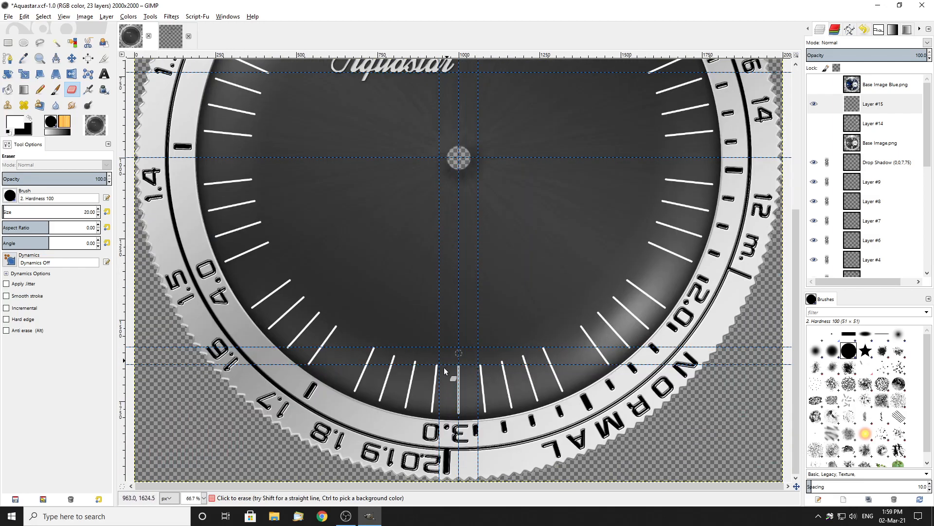
{"action": "left_click_drag", "start_coordinate": [461, 365], "coordinate": [463, 428]}
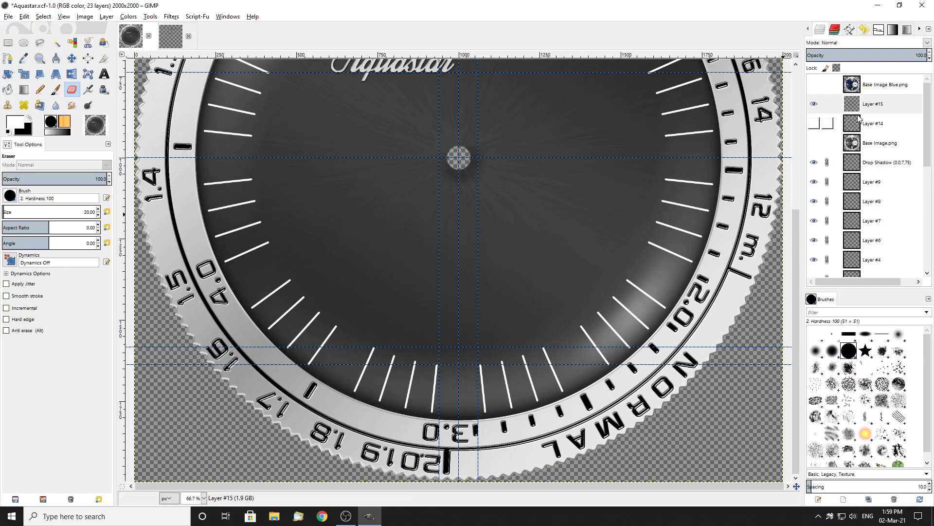
Show Layer #14 to check the thin minute markers together with the hour markers around the dial
{"action": "left_click", "coordinate": [815, 124]}
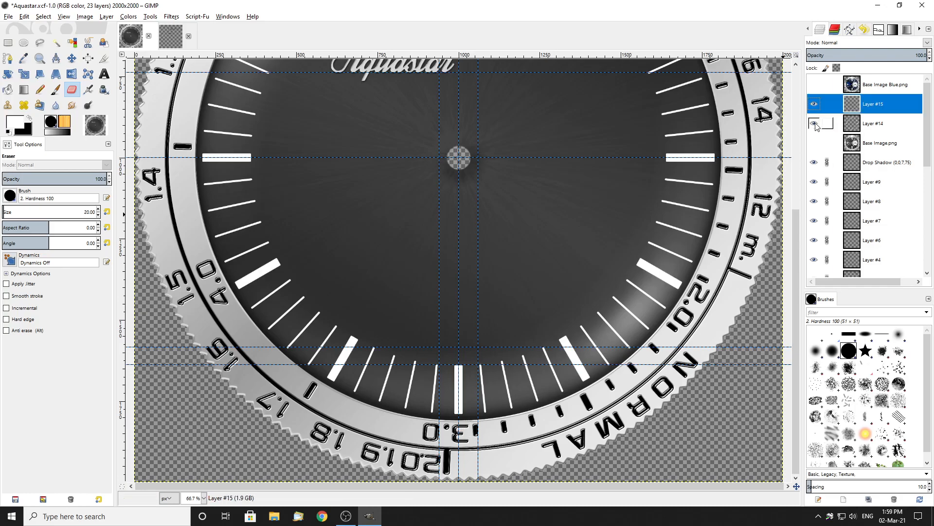
{"action": "left_click", "coordinate": [9, 43]}
{"action": "scroll", "coordinate": [307, 156], "scroll_direction": "down", "scroll_amount": 2}
{"action": "scroll", "coordinate": [392, 244], "scroll_direction": "up", "scroll_amount": 1}
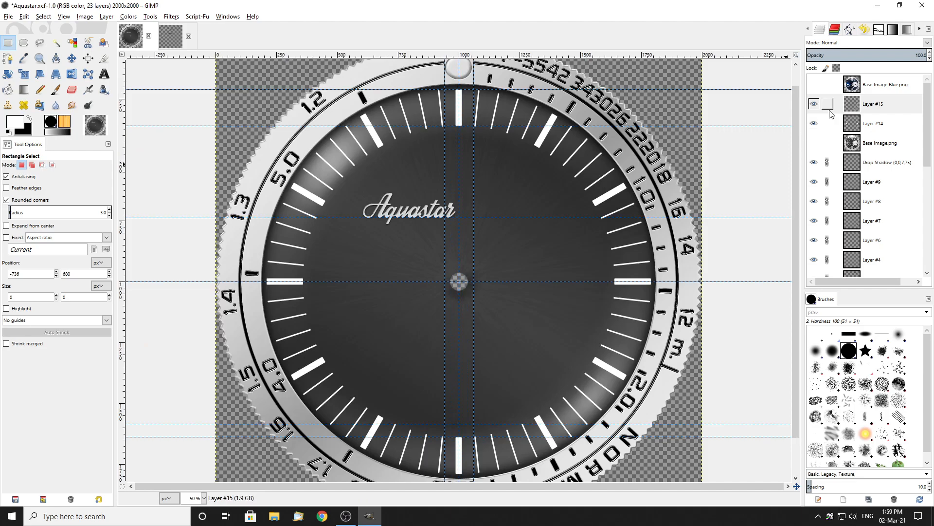
Show Base Image.png, hide Layer #14, and toggle Layer #15 to compare the minute markers with the reference
{"action": "left_click", "coordinate": [813, 142]}
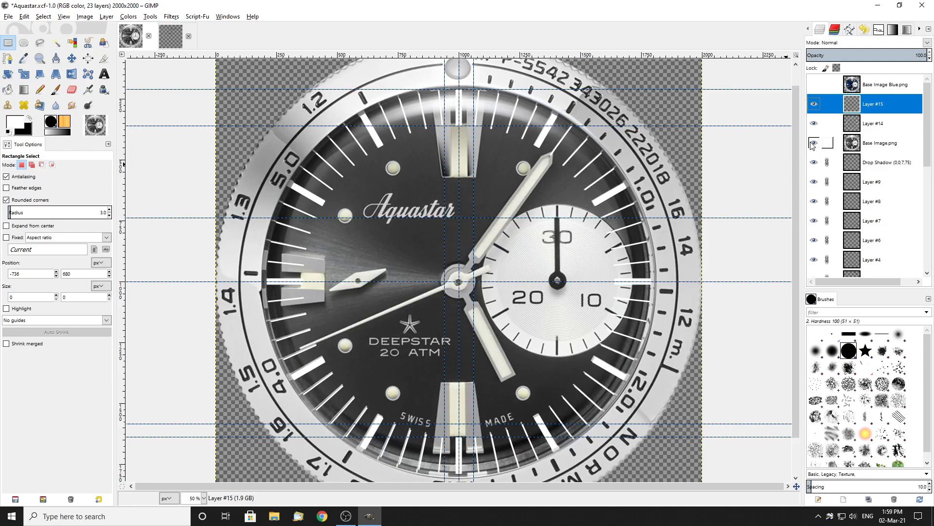
{"action": "key", "text": "1"}
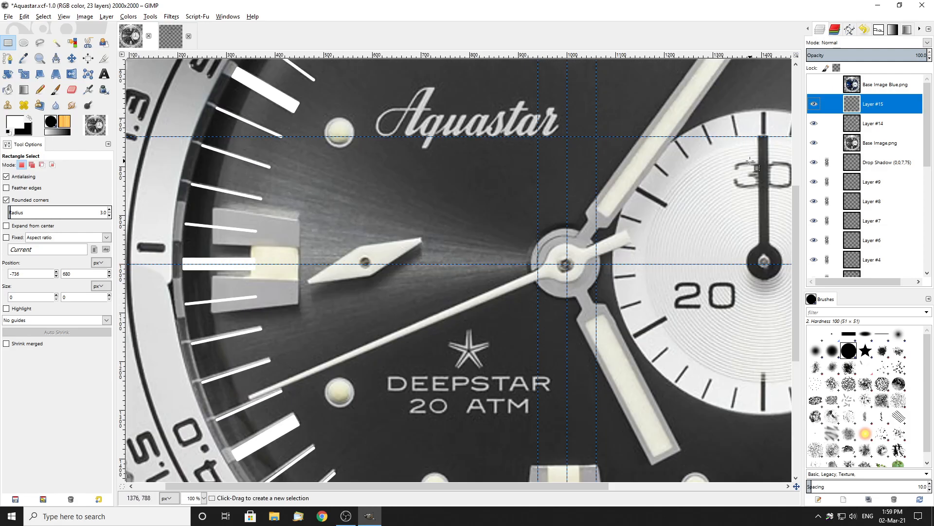
{"action": "left_click", "coordinate": [813, 123]}
{"action": "left_click", "coordinate": [814, 103]}
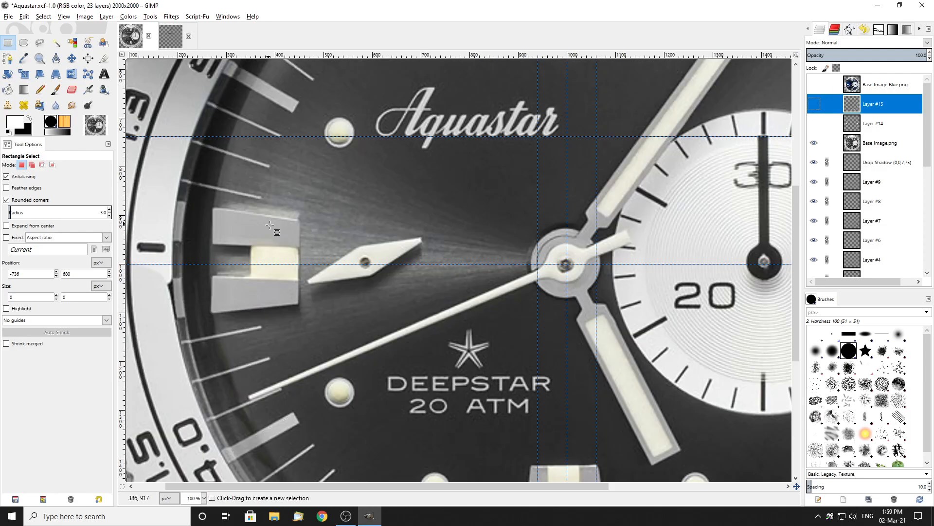
{"action": "scroll", "coordinate": [316, 262], "scroll_direction": "down", "scroll_amount": 2}
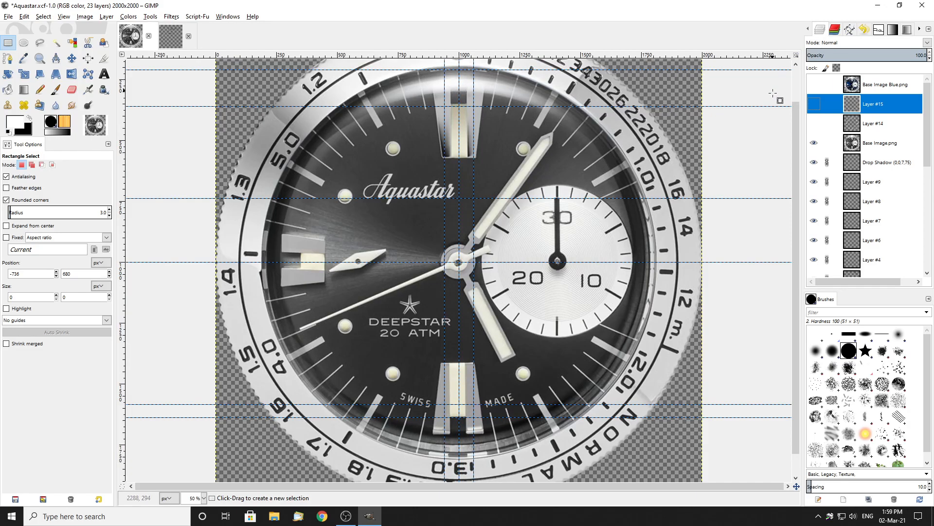
{"action": "left_click", "coordinate": [814, 104]}
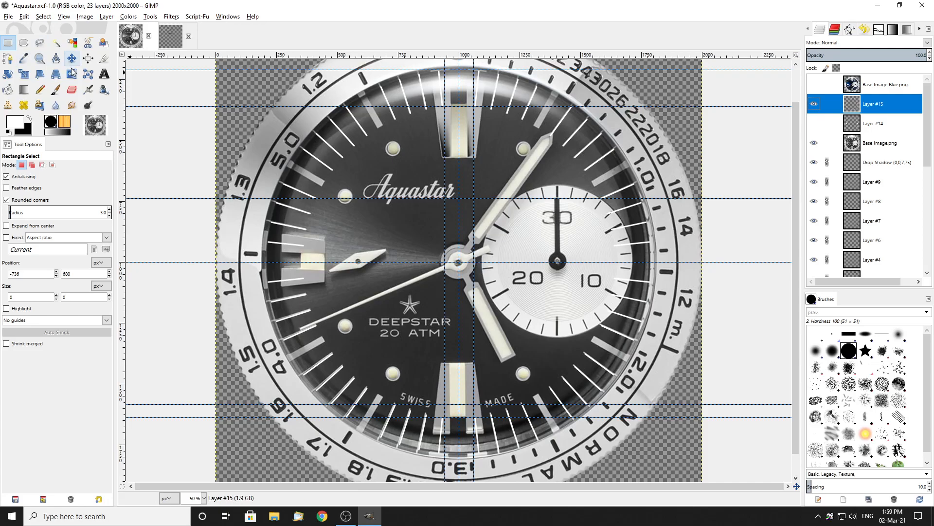
Draw a Free Select polygon around the two thin minute markers on either side of 12 o'clock
{"action": "left_click", "coordinate": [40, 43]}
{"action": "scroll", "coordinate": [441, 128], "scroll_direction": "up", "scroll_amount": 2}
{"action": "scroll", "coordinate": [441, 127], "scroll_direction": "up", "scroll_amount": 3}
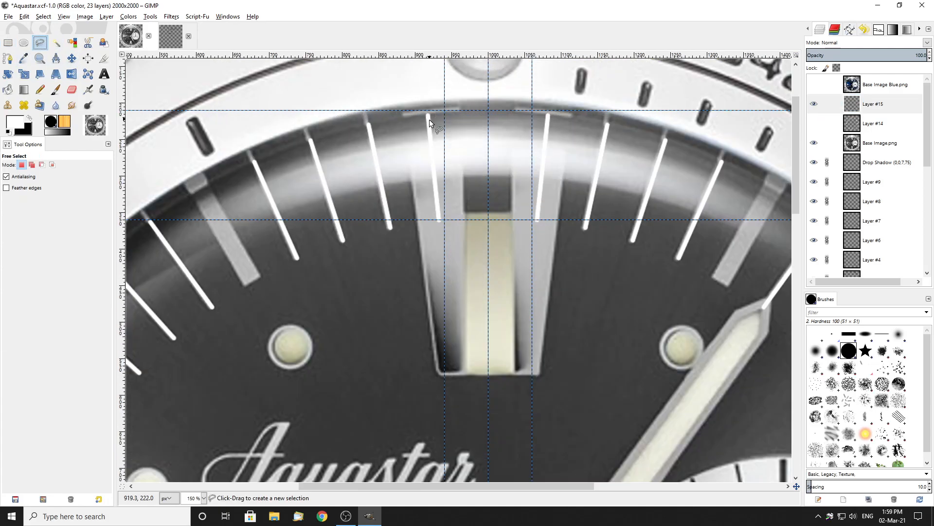
{"action": "left_click", "coordinate": [411, 95]}
{"action": "left_click", "coordinate": [422, 246]}
{"action": "left_click", "coordinate": [556, 263]}
{"action": "left_click", "coordinate": [587, 95]}
{"action": "left_click", "coordinate": [411, 96]}
{"action": "key", "text": "Return"}
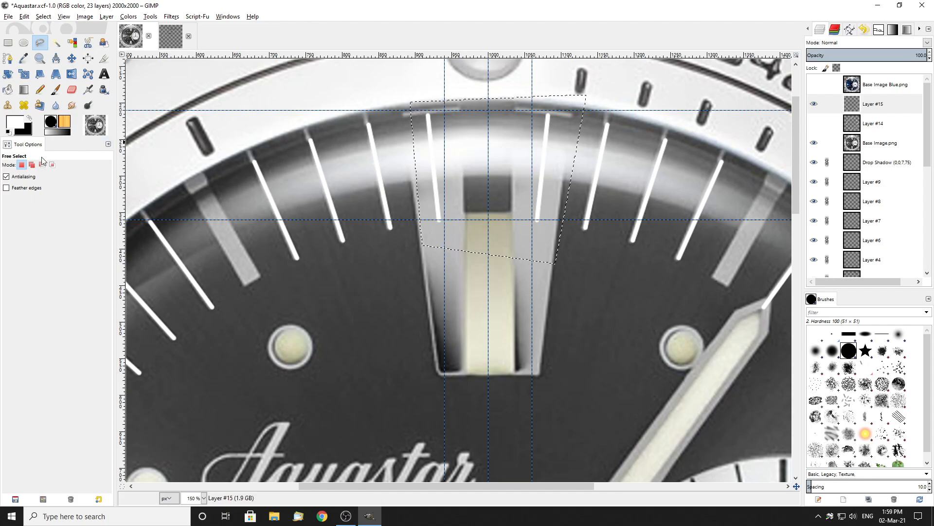
Add a polygon around the two thin minute markers on either side of 6 o'clock to the current selection
{"action": "scroll", "coordinate": [480, 250], "scroll_direction": "down", "scroll_amount": 2}
{"action": "scroll", "coordinate": [489, 304], "scroll_direction": "down", "scroll_amount": 7}
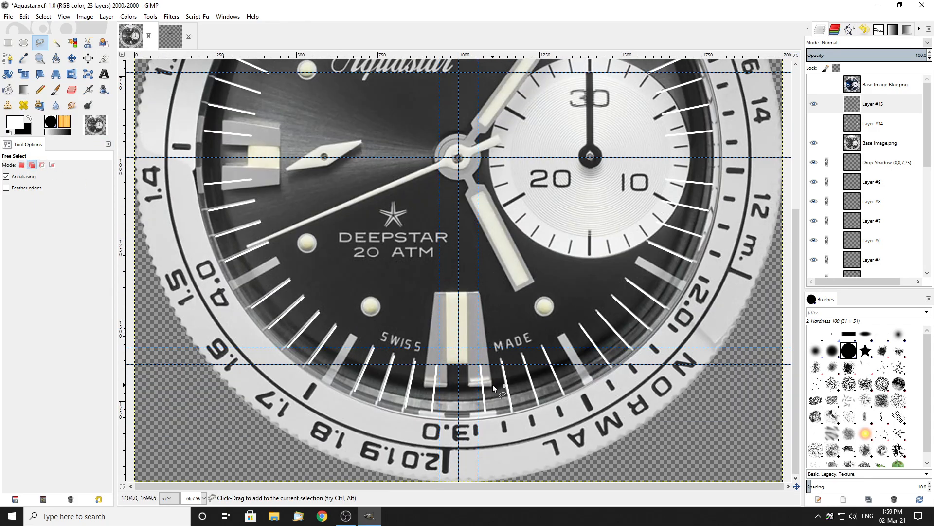
{"action": "scroll", "coordinate": [492, 384], "scroll_direction": "up", "scroll_amount": 2}
{"action": "left_click", "coordinate": [335, 449]}
{"action": "left_click", "coordinate": [482, 314]}
{"action": "key", "text": "Return"}
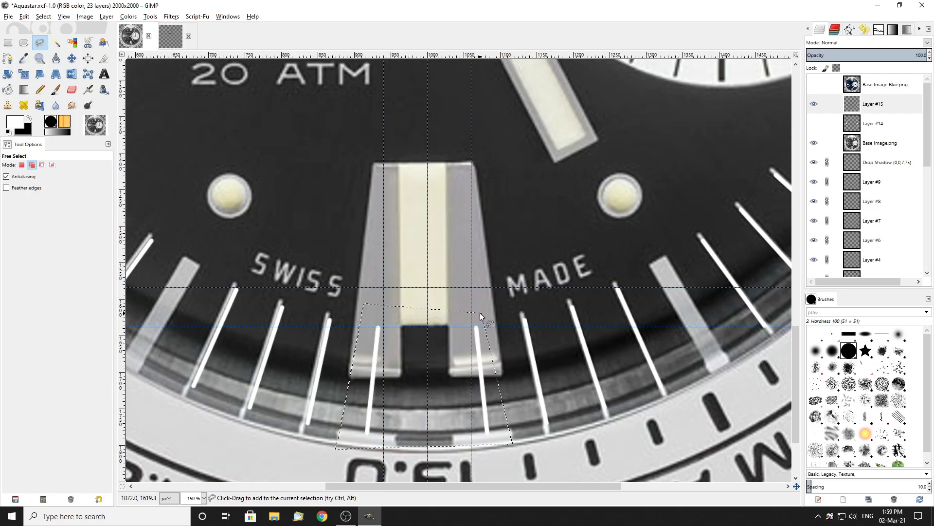
Add the two thin minute markers beside 9 o'clock to the selection and delete all the selected markers from Layer #15
{"action": "scroll", "coordinate": [480, 315], "scroll_direction": "down", "scroll_amount": 2}
{"action": "scroll", "coordinate": [185, 158], "scroll_direction": "up", "scroll_amount": 2}
{"action": "scroll", "coordinate": [261, 147], "scroll_direction": "up", "scroll_amount": 3}
{"action": "left_click", "coordinate": [223, 88]}
{"action": "left_click", "coordinate": [378, 229]}
{"action": "left_click", "coordinate": [180, 252]}
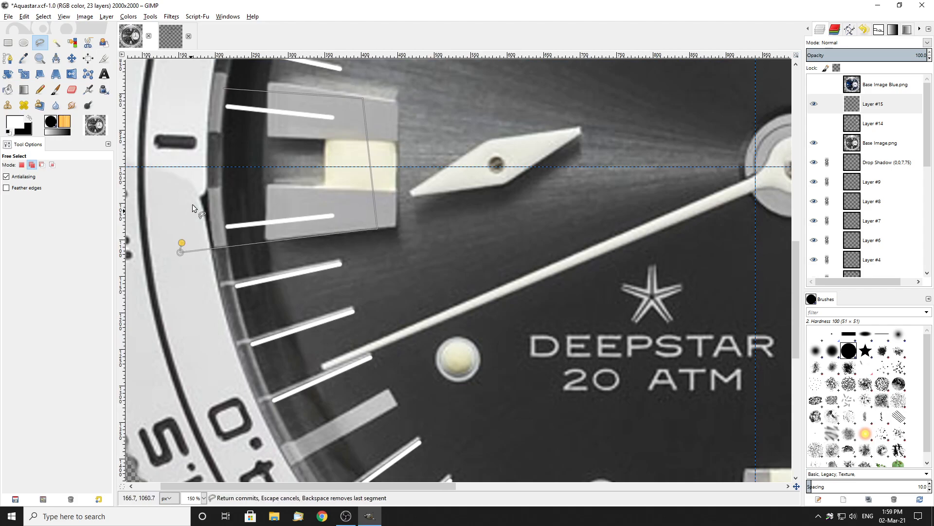
{"action": "left_click", "coordinate": [205, 89]}
{"action": "left_click", "coordinate": [223, 88]}
{"action": "double_click", "coordinate": [343, 113]}
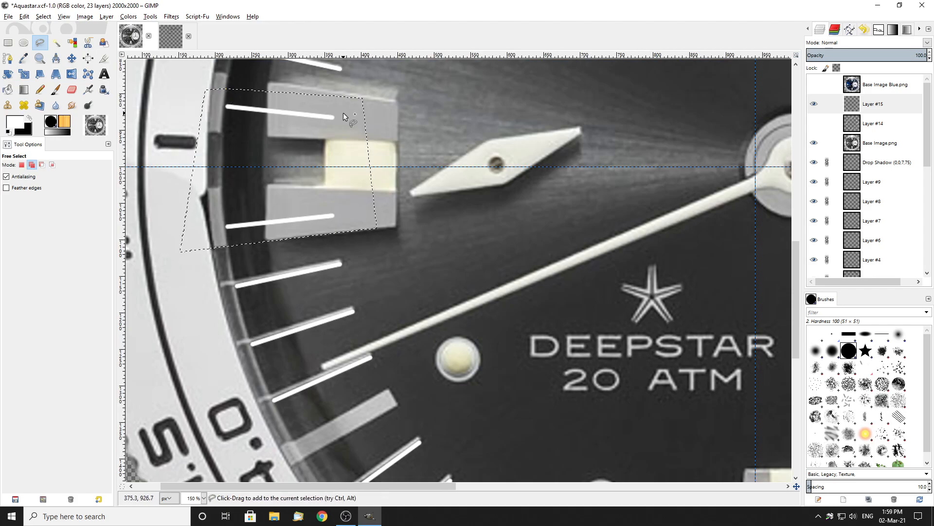
{"action": "key", "text": "Delete"}
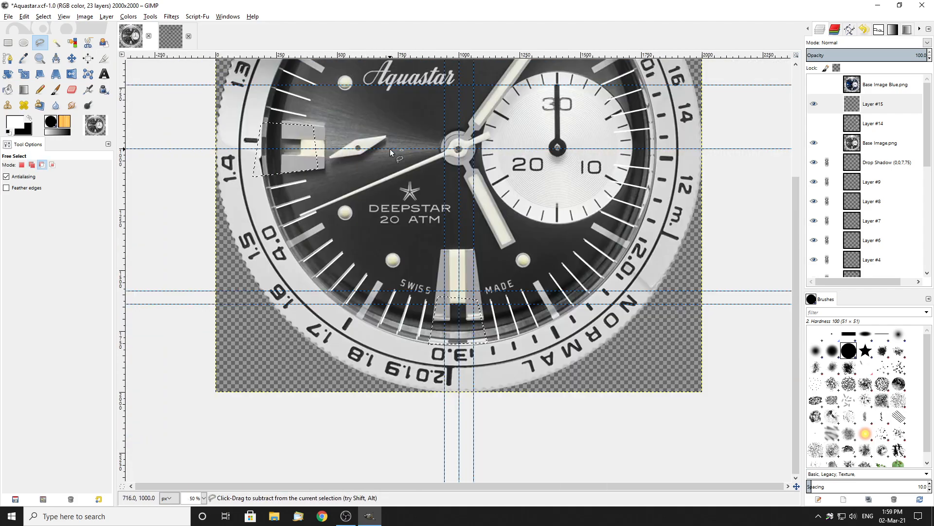
Clear the selection around the deleted 12, 6 and 9 o'clock minute markers
{"action": "scroll", "coordinate": [384, 141], "scroll_direction": "down", "scroll_amount": 3, "text": "ctrl"}
{"action": "left_click", "coordinate": [8, 44]}
{"action": "left_click", "coordinate": [174, 177]}
{"action": "scroll", "coordinate": [319, 201], "scroll_direction": "down", "scroll_amount": 1, "text": "ctrl"}
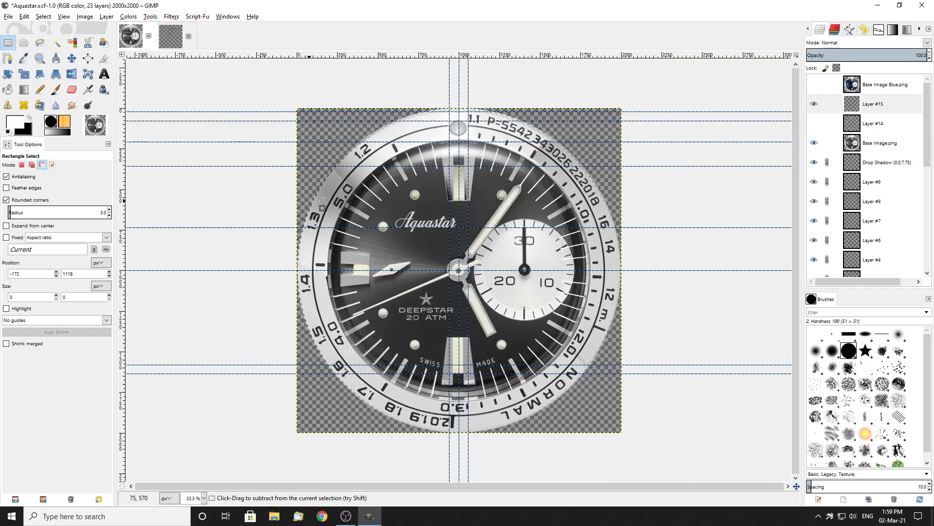
{"action": "scroll", "coordinate": [477, 271], "scroll_direction": "up", "scroll_amount": 1, "text": "ctrl"}
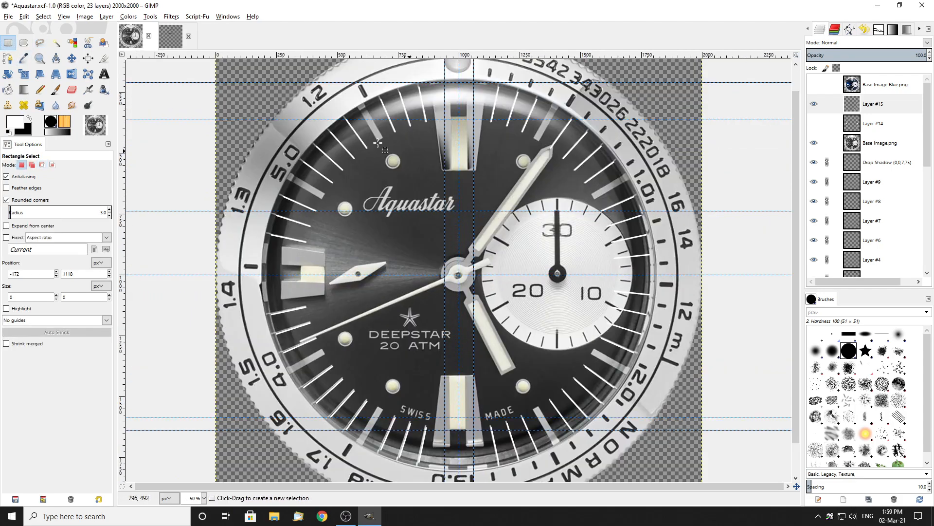
Toggle Layer #15's visibility to compare the minute markers around the right subdial with Base Image.png
{"action": "left_click", "coordinate": [55, 44]}
{"action": "left_click", "coordinate": [40, 42]}
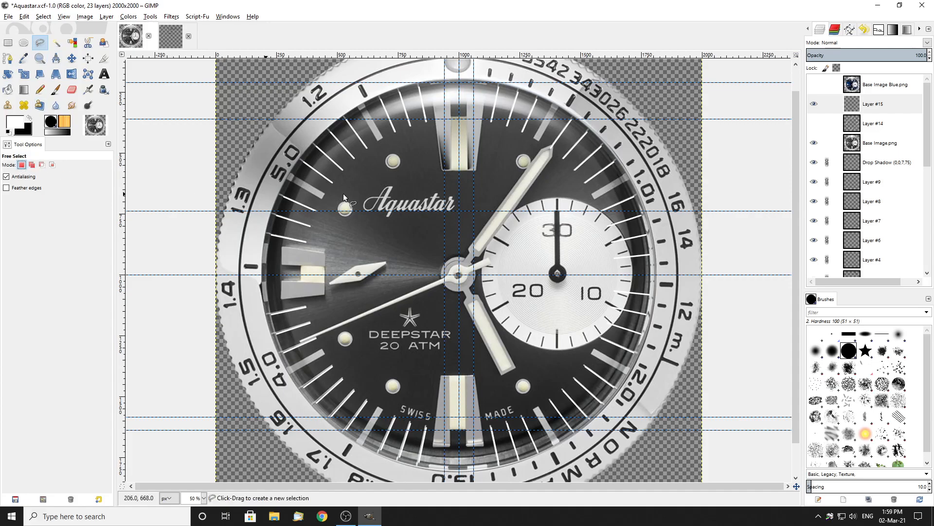
{"action": "scroll", "coordinate": [465, 176], "scroll_direction": "up", "scroll_amount": 1, "text": "ctrl"}
{"action": "scroll", "coordinate": [728, 232], "scroll_direction": "down", "scroll_amount": 3}
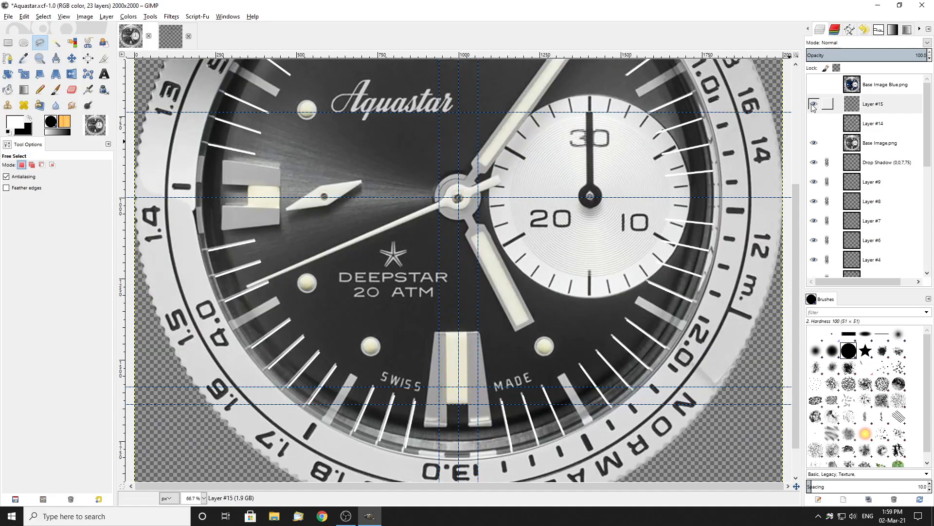
{"action": "left_click", "coordinate": [812, 105]}
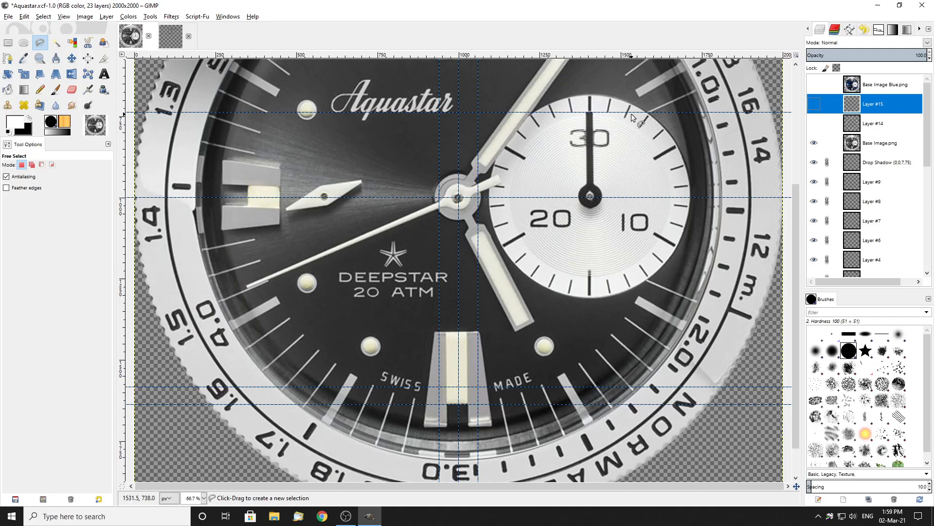
{"action": "left_click", "coordinate": [814, 104]}
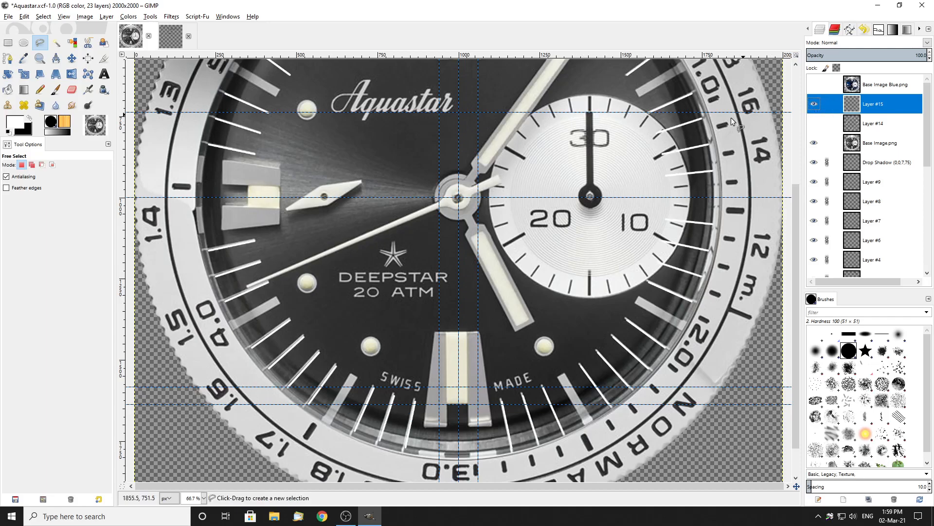
Free-select the three thin minute markers above and three below 3 o'clock beside the subdial and delete them from Layer #15
{"action": "scroll", "coordinate": [700, 123], "scroll_direction": "up", "scroll_amount": 2}
{"action": "left_click", "coordinate": [706, 94]}
{"action": "scroll", "coordinate": [580, 161], "scroll_direction": "down", "scroll_amount": 3}
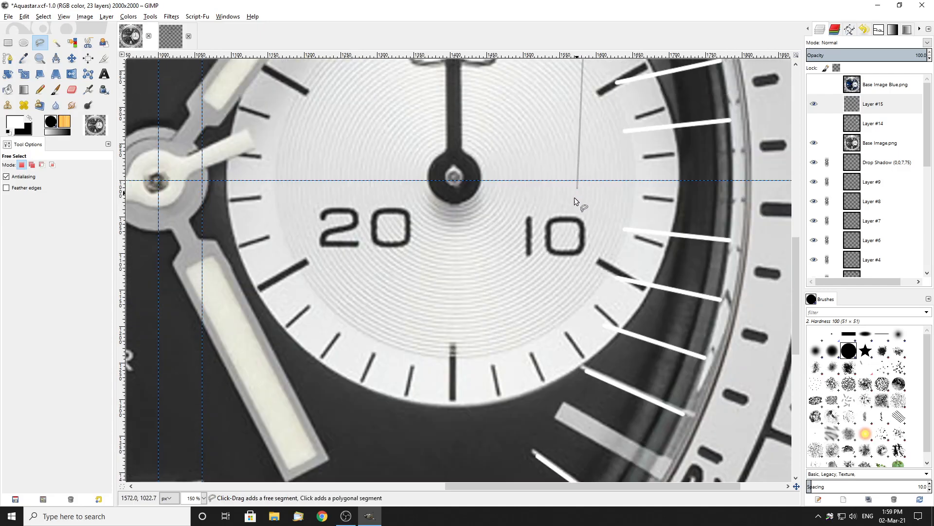
{"action": "left_click", "coordinate": [578, 334]}
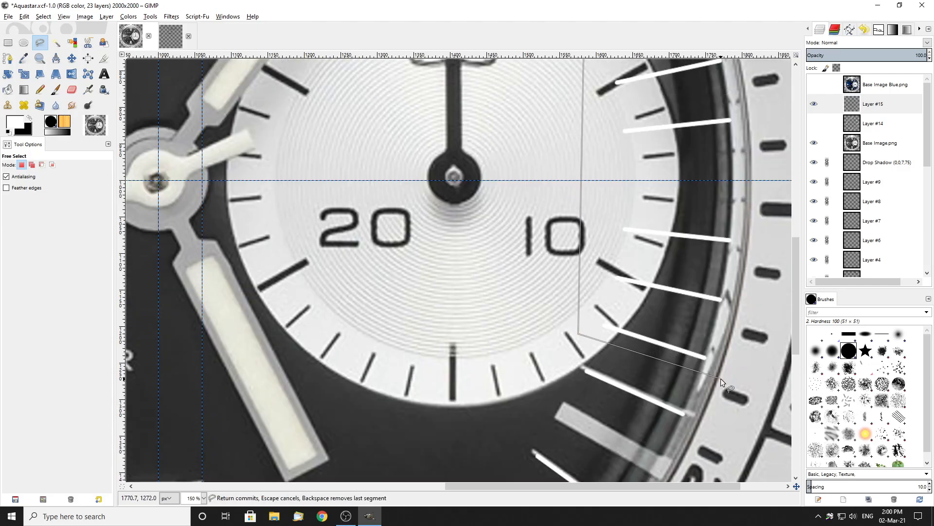
{"action": "scroll", "coordinate": [750, 159], "scroll_direction": "up", "scroll_amount": 6}
{"action": "left_click", "coordinate": [747, 234]}
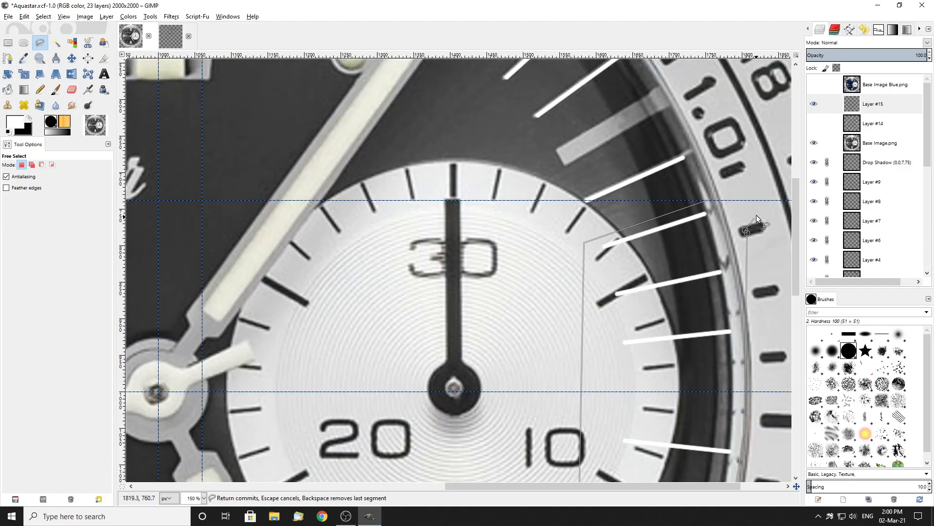
{"action": "left_click", "coordinate": [708, 199]}
{"action": "key", "text": "Delete"}
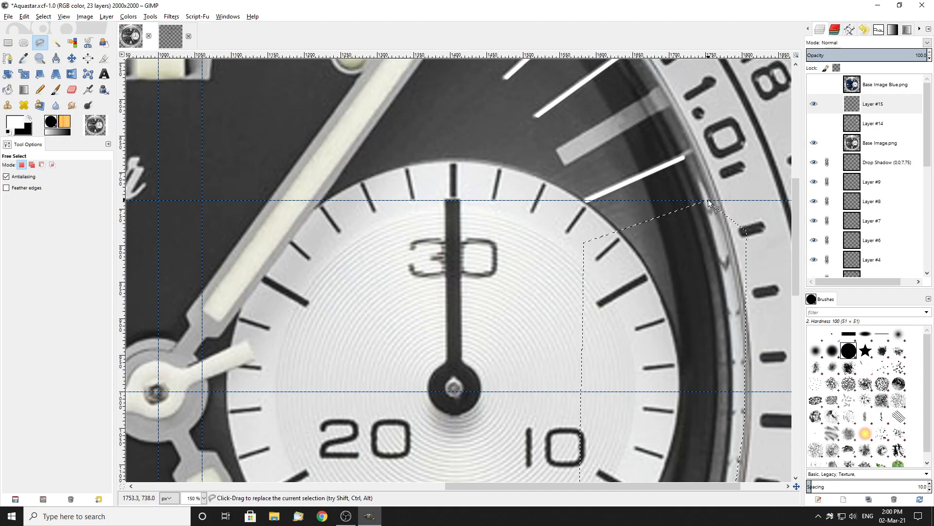
{"action": "left_click", "coordinate": [8, 44]}
{"action": "scroll", "coordinate": [272, 147], "scroll_direction": "down", "scroll_amount": 1}
{"action": "scroll", "coordinate": [241, 310], "scroll_direction": "down", "scroll_amount": 2}
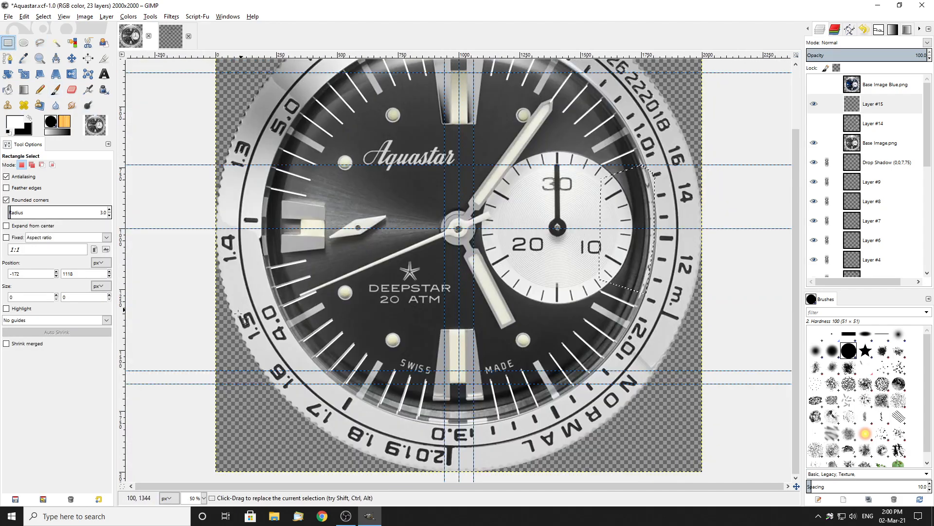
Clear the selection, hide Base Image.png and show Layer #14 and Layer #15 to review the minute and hour markers on the dial
{"action": "left_click", "coordinate": [192, 357]}
{"action": "left_click", "coordinate": [813, 103]}
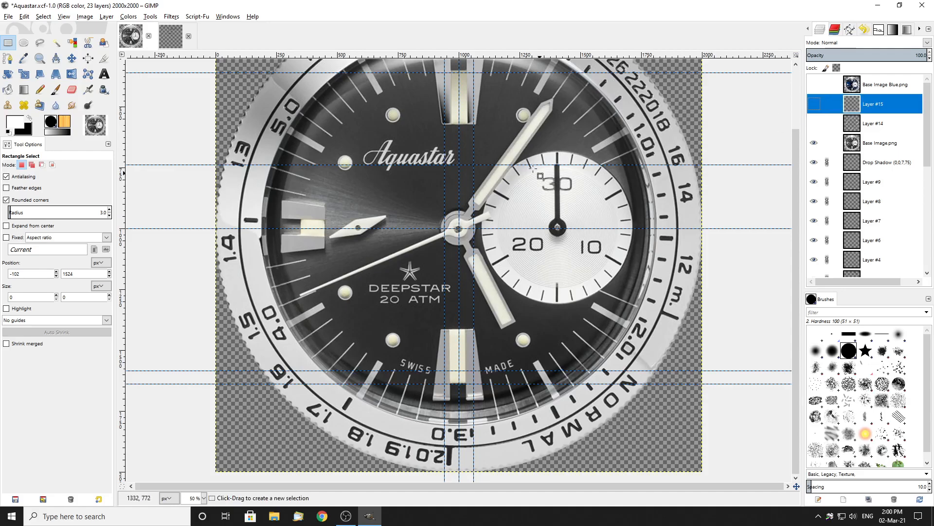
{"action": "left_click", "coordinate": [814, 143]}
{"action": "left_click", "coordinate": [814, 123]}
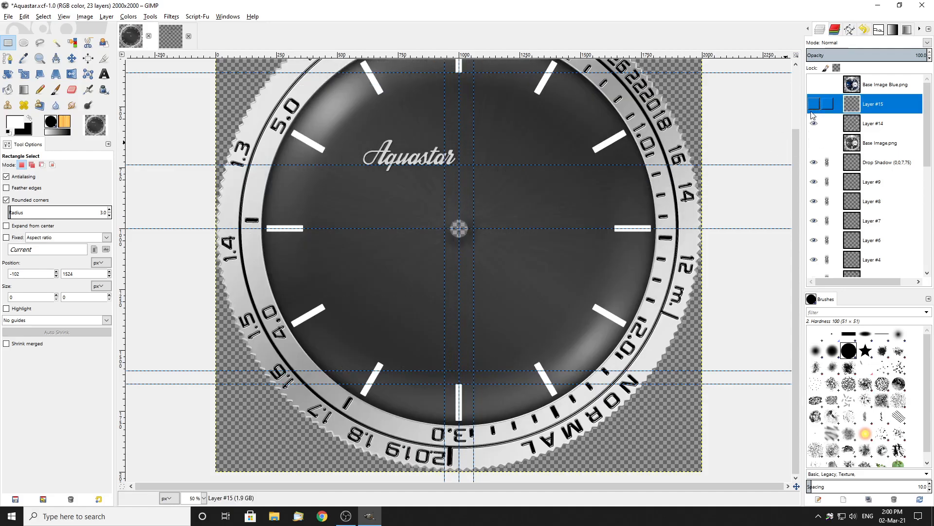
{"action": "left_click", "coordinate": [813, 103]}
{"action": "scroll", "coordinate": [528, 246], "scroll_direction": "down", "scroll_amount": 2}
{"action": "scroll", "coordinate": [509, 275], "scroll_direction": "up", "scroll_amount": 2}
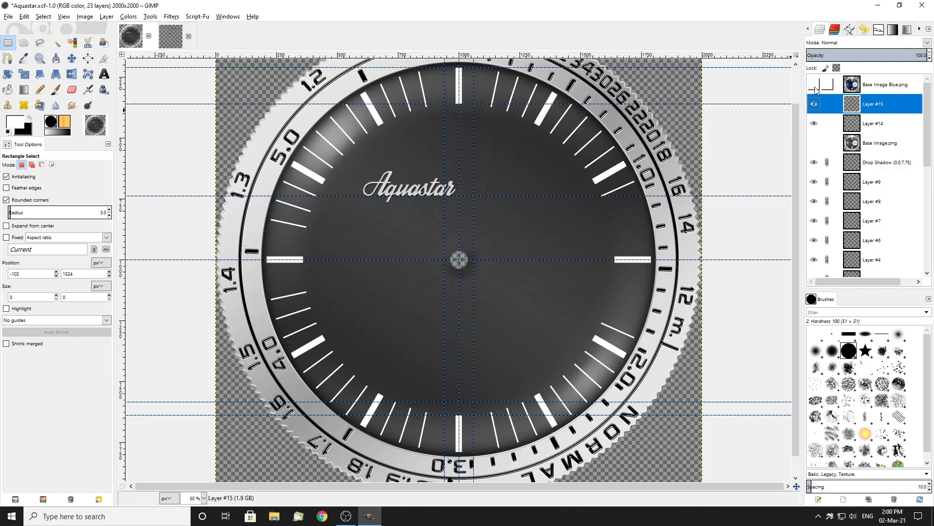
Move Base Image.png above Layer #15 in the layer stack and make it visible over the drawn markers
{"action": "left_click", "coordinate": [814, 143]}
{"action": "scroll", "coordinate": [408, 173], "scroll_direction": "up", "scroll_amount": 1}
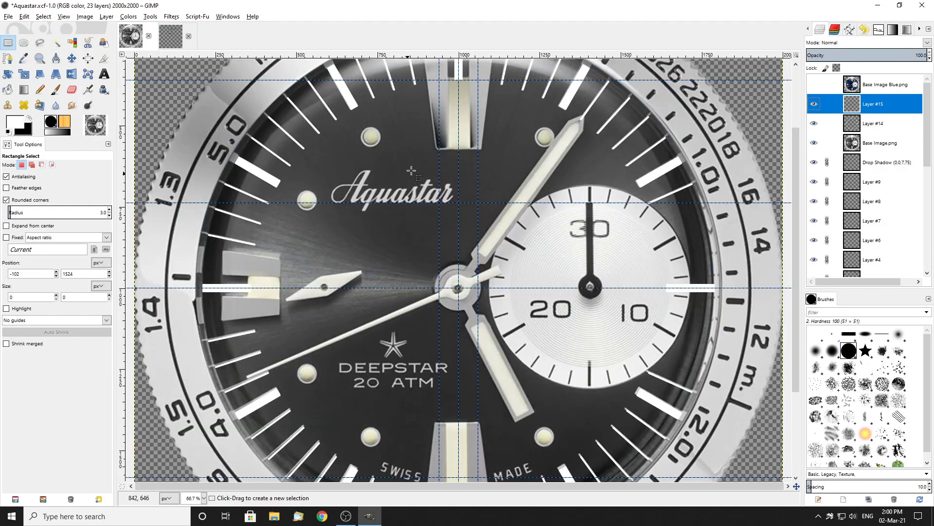
{"action": "left_click", "coordinate": [9, 43]}
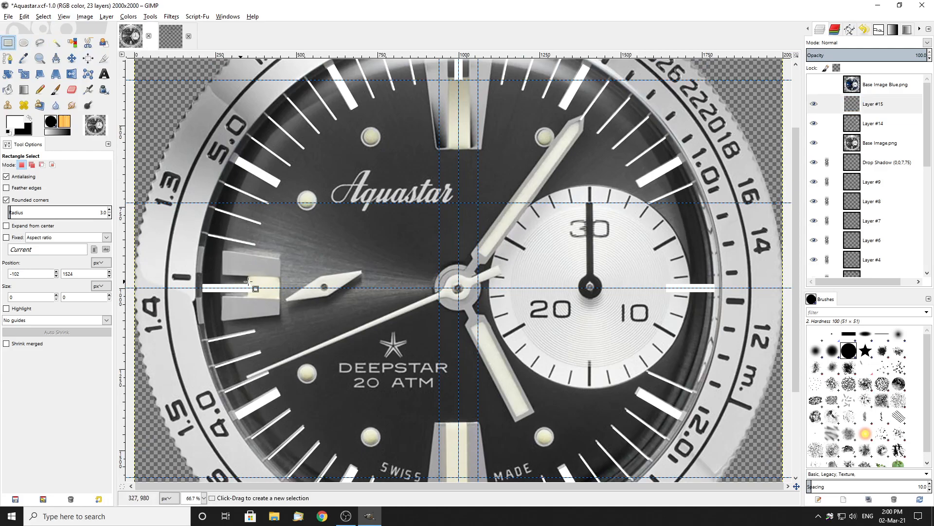
{"action": "scroll", "coordinate": [444, 299], "scroll_direction": "down", "scroll_amount": 3}
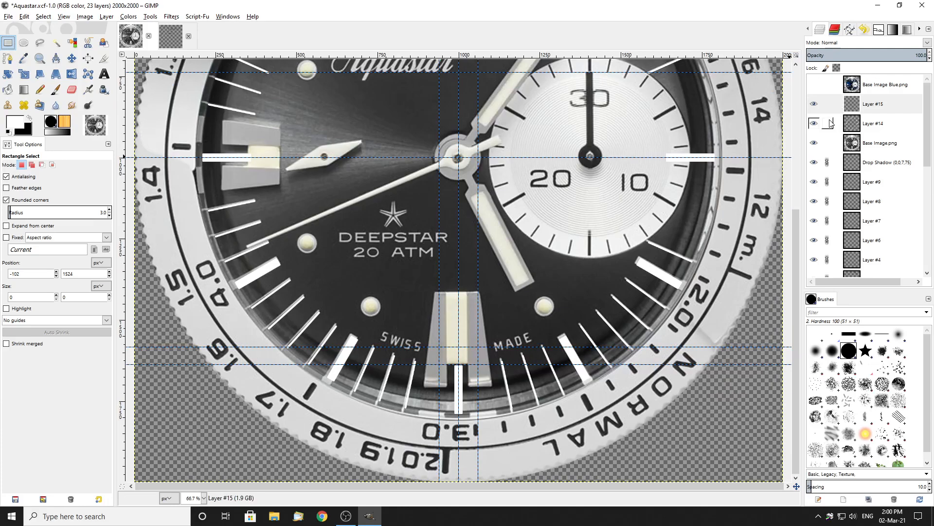
{"action": "left_click", "coordinate": [813, 142]}
{"action": "left_click_drag", "start_coordinate": [875, 148], "coordinate": [818, 100]}
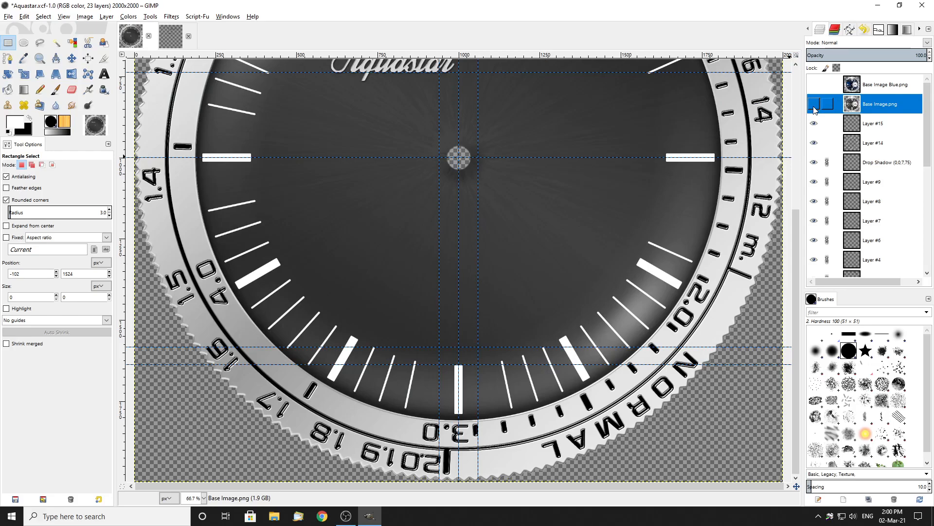
{"action": "key", "text": "minus"}
{"action": "left_click", "coordinate": [814, 103]}
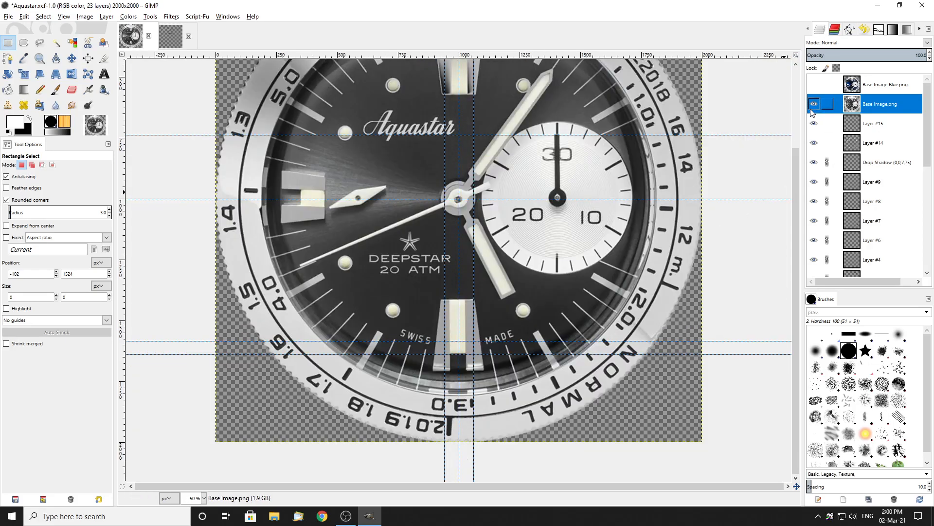
Try a circular selection around the dial's minute markers, expanding from the image center with a fixed aspect ratio
{"action": "left_click", "coordinate": [23, 44]}
{"action": "left_click_drag", "start_coordinate": [458, 199], "coordinate": [579, 294]}
{"action": "key", "text": "ctrl+z"}
{"action": "left_click", "coordinate": [4, 199]}
{"action": "left_click", "coordinate": [6, 211]}
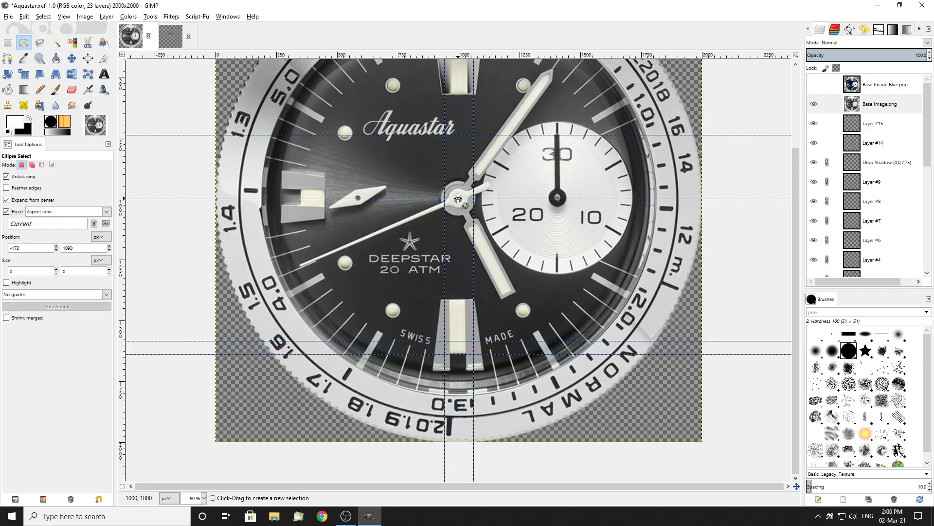
{"action": "left_click_drag", "start_coordinate": [459, 199], "coordinate": [613, 353]}
{"action": "scroll", "coordinate": [210, 206], "scroll_direction": "up", "scroll_amount": 3}
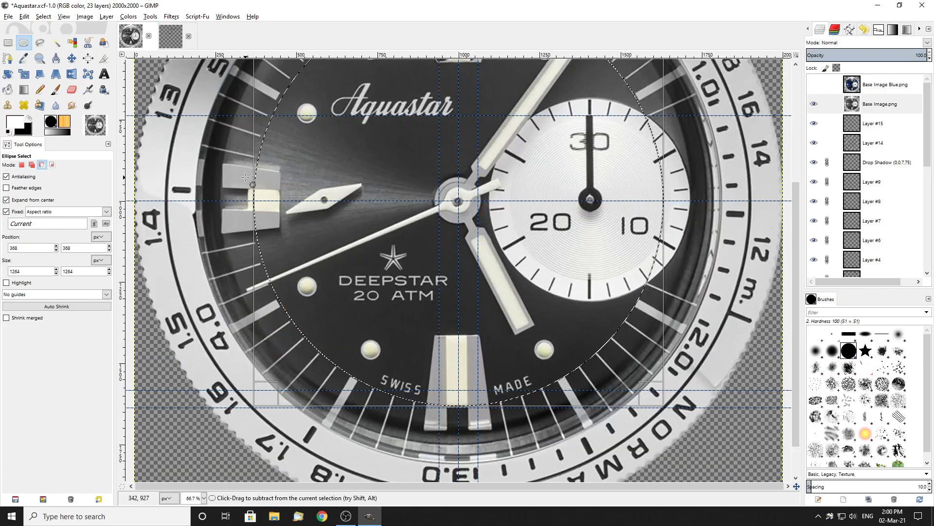
{"action": "left_click_drag", "start_coordinate": [211, 207], "coordinate": [164, 207]}
{"action": "scroll", "coordinate": [209, 200], "scroll_direction": "down", "scroll_amount": 3}
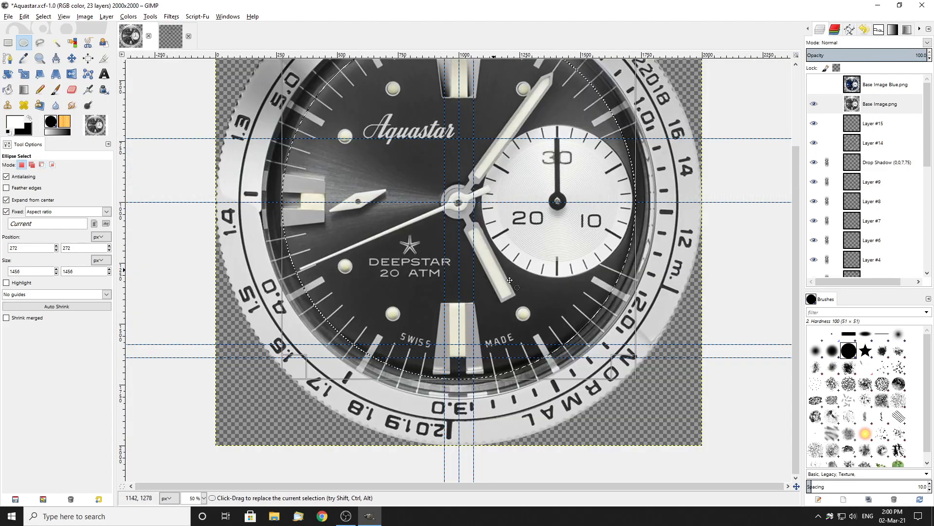
{"action": "scroll", "coordinate": [472, 379], "scroll_direction": "up", "scroll_amount": 3}
{"action": "left_click_drag", "start_coordinate": [472, 379], "coordinate": [444, 359]}
{"action": "scroll", "coordinate": [498, 275], "scroll_direction": "down", "scroll_amount": 3}
{"action": "left_click", "coordinate": [8, 44]}
{"action": "left_click", "coordinate": [254, 144]}
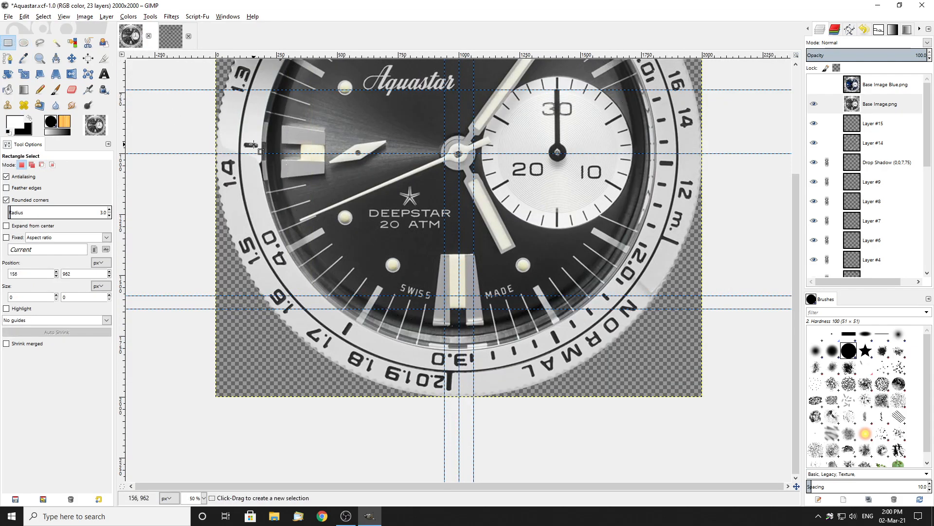
Show Base Image Blue.png to examine the applied hour markers at 6, 9 and 12 o'clock, and hide it again
{"action": "scroll", "coordinate": [437, 274], "scroll_direction": "up", "scroll_amount": 2}
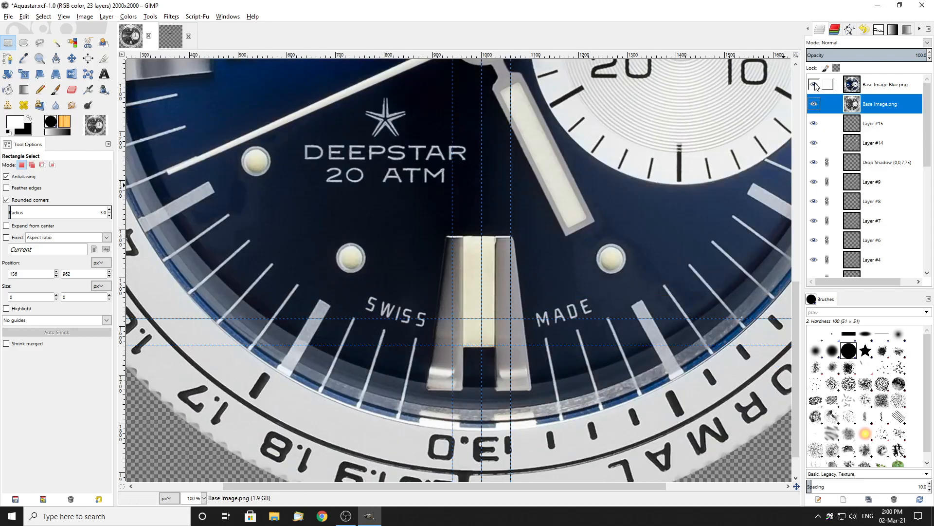
{"action": "left_click", "coordinate": [815, 84]}
{"action": "scroll", "coordinate": [476, 335], "scroll_direction": "down", "scroll_amount": 1}
{"action": "scroll", "coordinate": [475, 335], "scroll_direction": "up", "scroll_amount": 1}
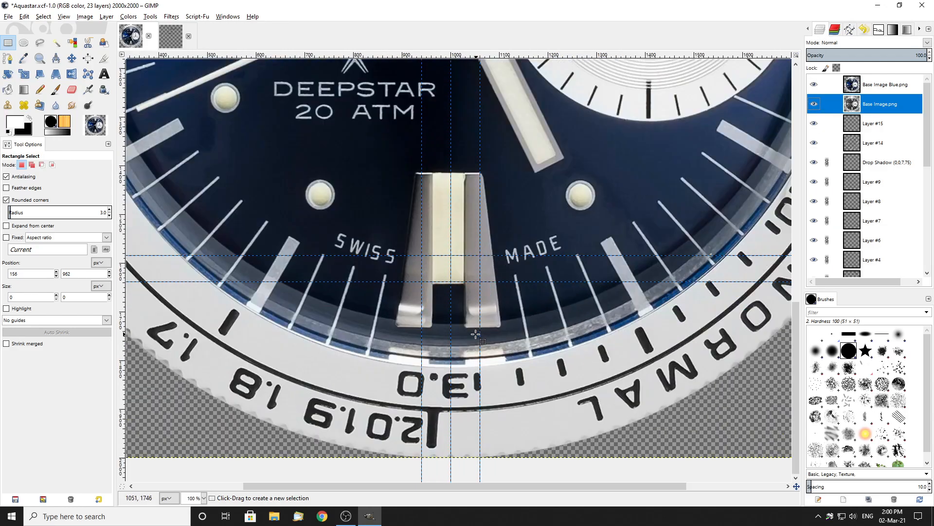
{"action": "scroll", "coordinate": [467, 292], "scroll_direction": "down", "scroll_amount": 2}
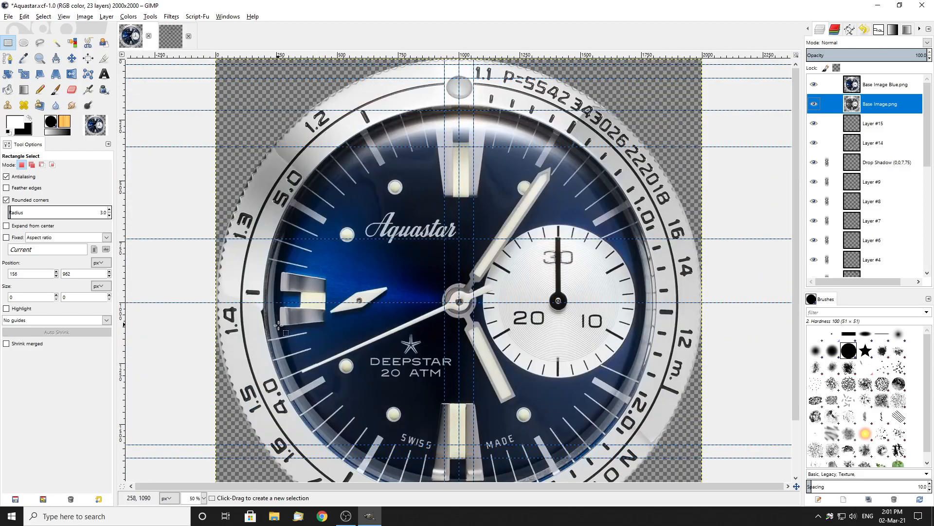
{"action": "scroll", "coordinate": [272, 298], "scroll_direction": "up", "scroll_amount": 4}
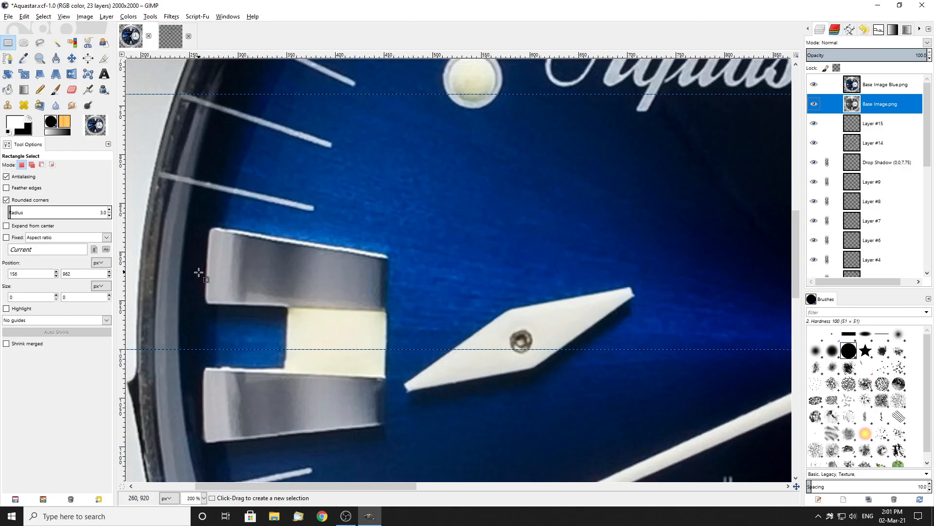
{"action": "scroll", "coordinate": [289, 276], "scroll_direction": "down", "scroll_amount": 2}
{"action": "scroll", "coordinate": [532, 209], "scroll_direction": "up", "scroll_amount": 1}
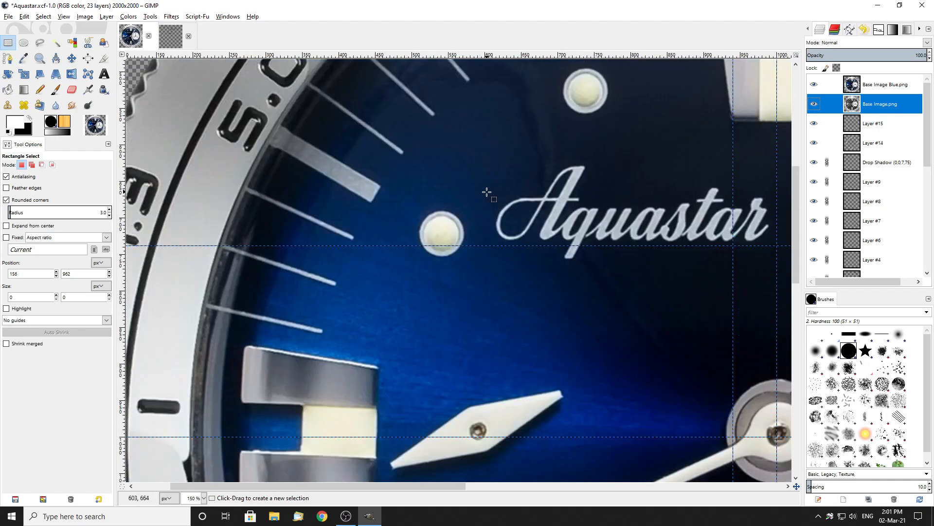
{"action": "scroll", "coordinate": [526, 195], "scroll_direction": "down", "scroll_amount": 3}
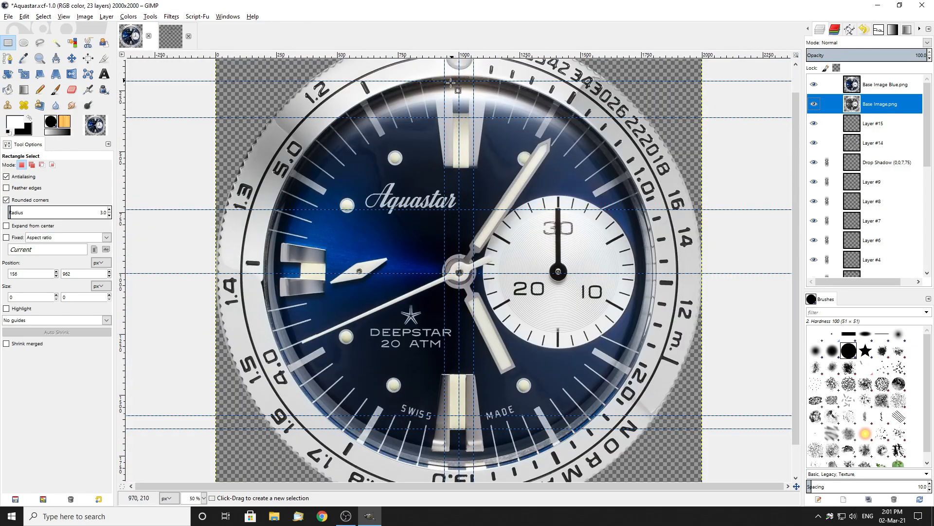
{"action": "scroll", "coordinate": [480, 117], "scroll_direction": "up", "scroll_amount": 2}
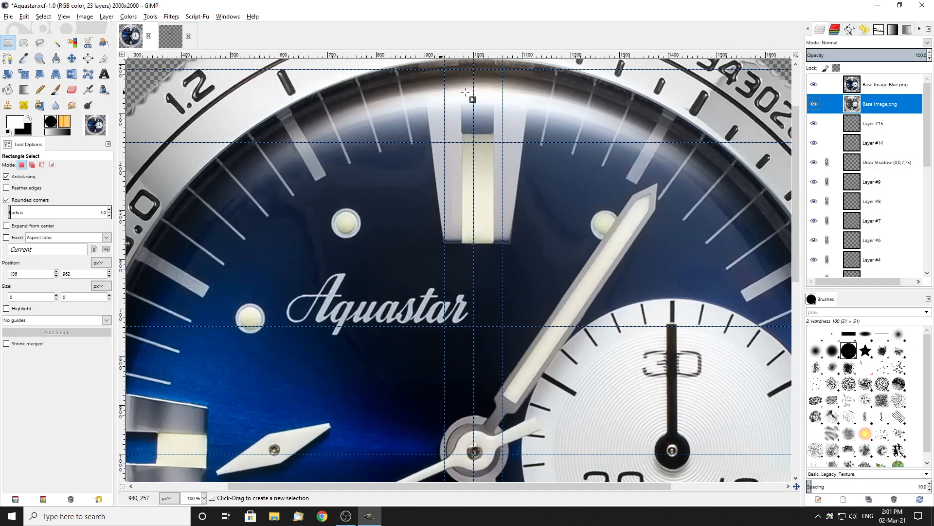
{"action": "scroll", "coordinate": [441, 93], "scroll_direction": "down", "scroll_amount": 1}
{"action": "left_click", "coordinate": [815, 84]}
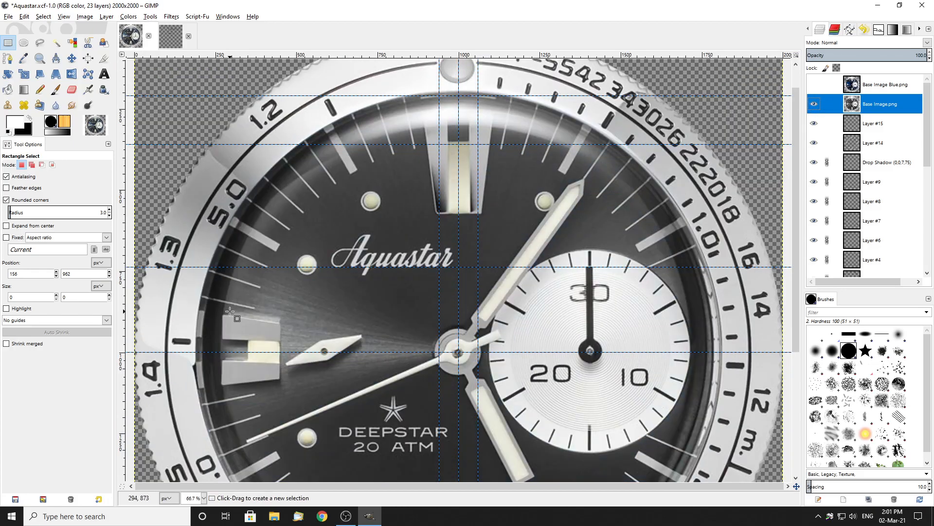
Show Base Image Blue.png and hide Base Image.png so the blue dial serves as the reference
{"action": "scroll", "coordinate": [237, 308], "scroll_direction": "down", "scroll_amount": 3}
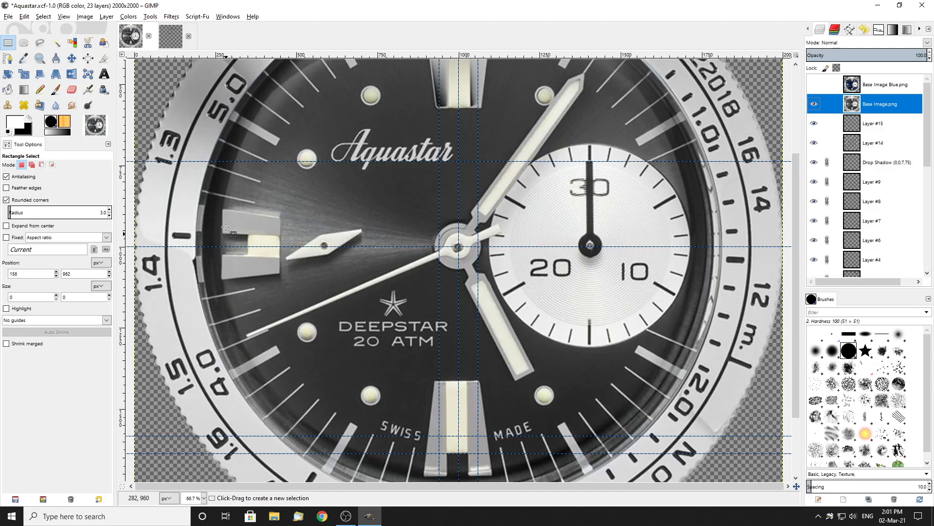
{"action": "left_click", "coordinate": [810, 85]}
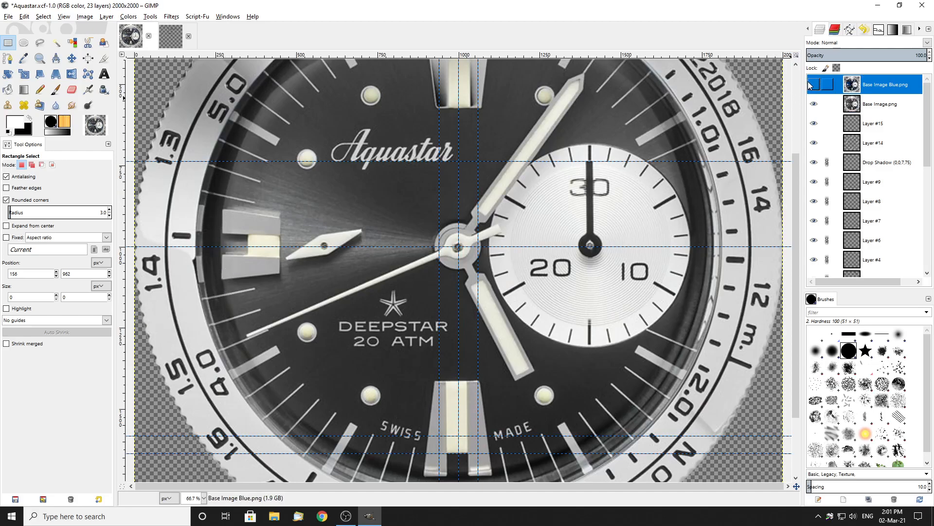
{"action": "left_click", "coordinate": [814, 85]}
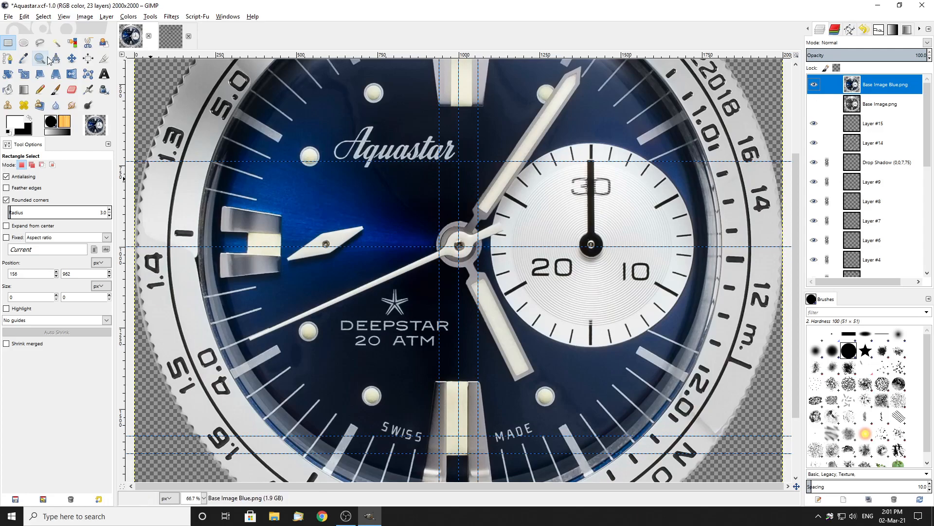
Add a horizontal guide along the upper edge of the applied 6 o'clock marker
{"action": "scroll", "coordinate": [461, 335], "scroll_direction": "down", "scroll_amount": 2}
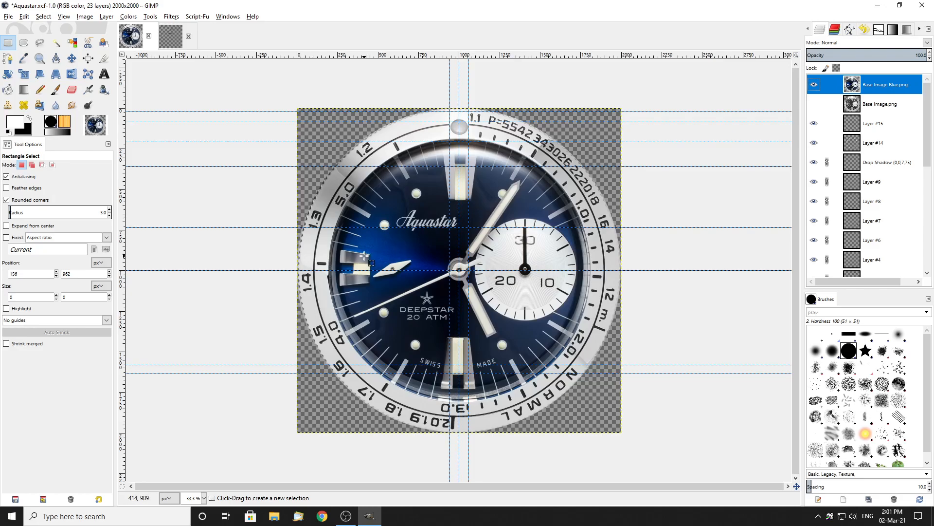
{"action": "scroll", "coordinate": [465, 350], "scroll_direction": "up", "scroll_amount": 3}
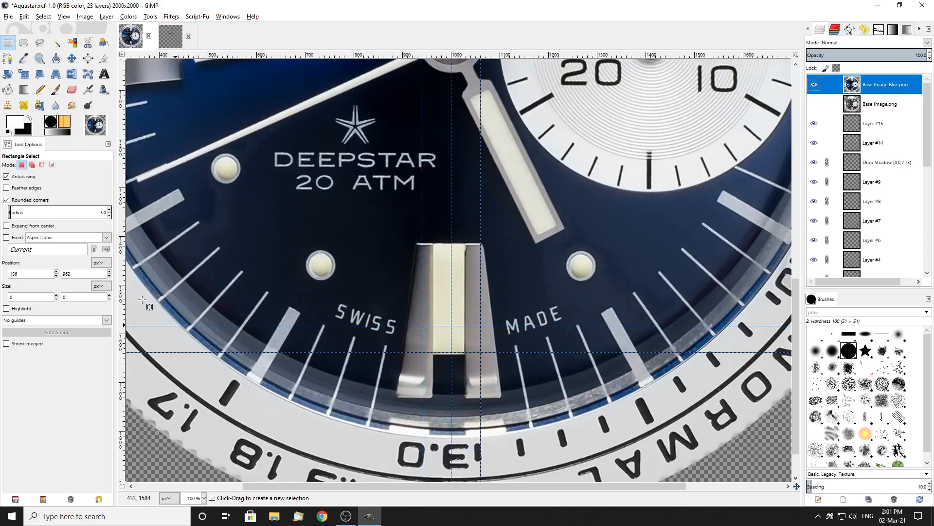
{"action": "left_click", "coordinate": [71, 59]}
{"action": "mouse_move", "coordinate": [470, 57]}
{"action": "left_mouse_down"}
{"action": "mouse_move", "coordinate": [480, 237]}
{"action": "mouse_move", "coordinate": [456, 245]}
{"action": "left_mouse_up"}
{"action": "scroll", "coordinate": [480, 237], "scroll_direction": "up", "scroll_amount": 2}
{"action": "scroll", "coordinate": [457, 244], "scroll_direction": "down", "scroll_amount": 2}
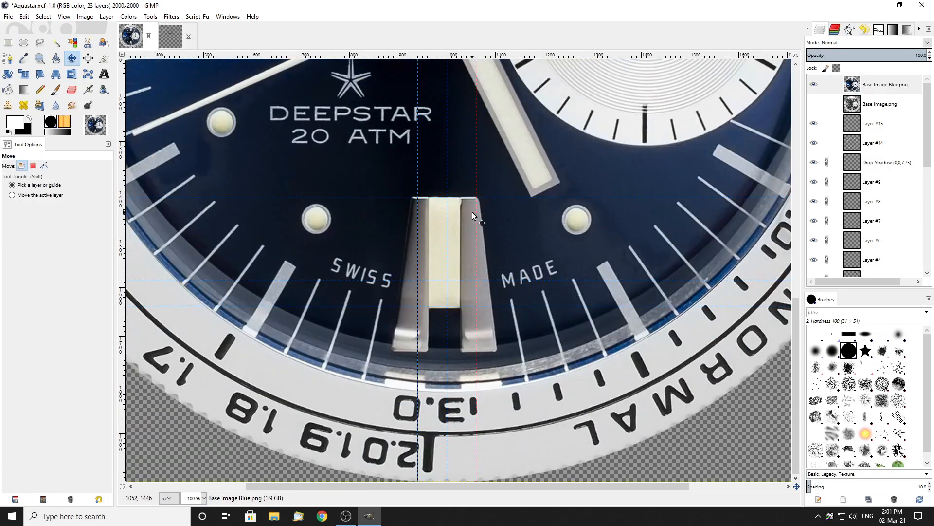
Remove the guide at the lower end of the 6 o'clock lume strip and move the remaining guide to the marker's foot
{"action": "left_click_drag", "start_coordinate": [462, 307], "coordinate": [495, 506]}
{"action": "scroll", "coordinate": [425, 309], "scroll_direction": "up", "scroll_amount": 2}
{"action": "scroll", "coordinate": [498, 266], "scroll_direction": "down", "scroll_amount": 1}
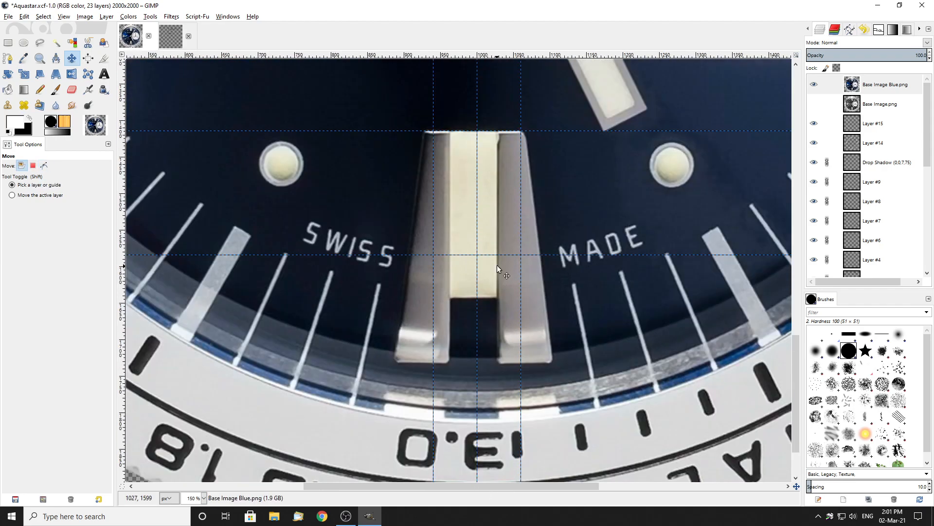
{"action": "left_click_drag", "start_coordinate": [495, 258], "coordinate": [459, 359]}
{"action": "scroll", "coordinate": [453, 364], "scroll_direction": "up", "scroll_amount": 4}
{"action": "scroll", "coordinate": [470, 349], "scroll_direction": "down", "scroll_amount": 5}
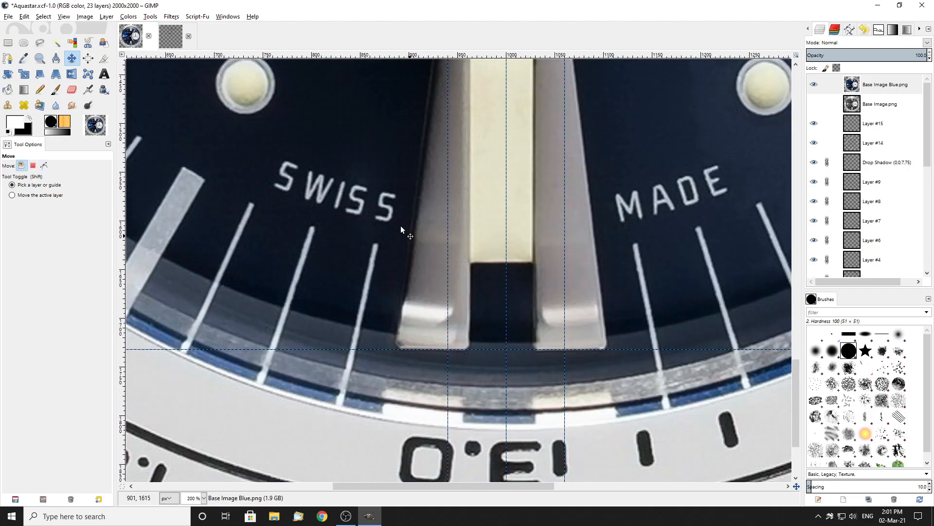
{"action": "scroll", "coordinate": [489, 243], "scroll_direction": "up", "scroll_amount": 3}
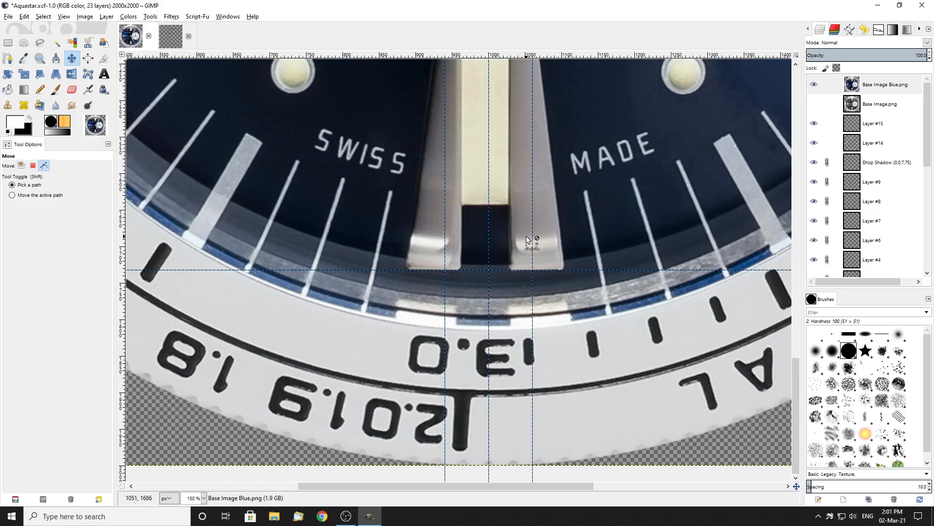
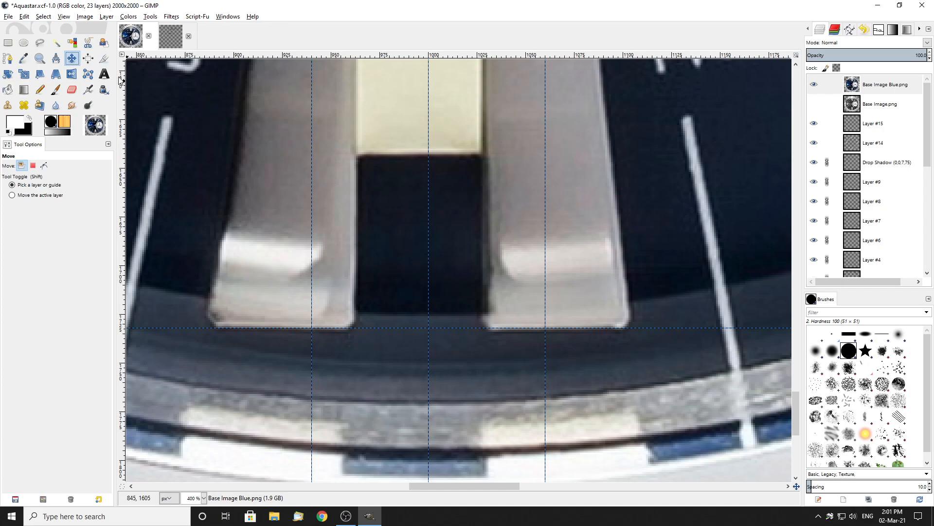
Measure the width of the dark gap between the two legs of the 6 o'clock marker
{"action": "left_click", "coordinate": [56, 58]}
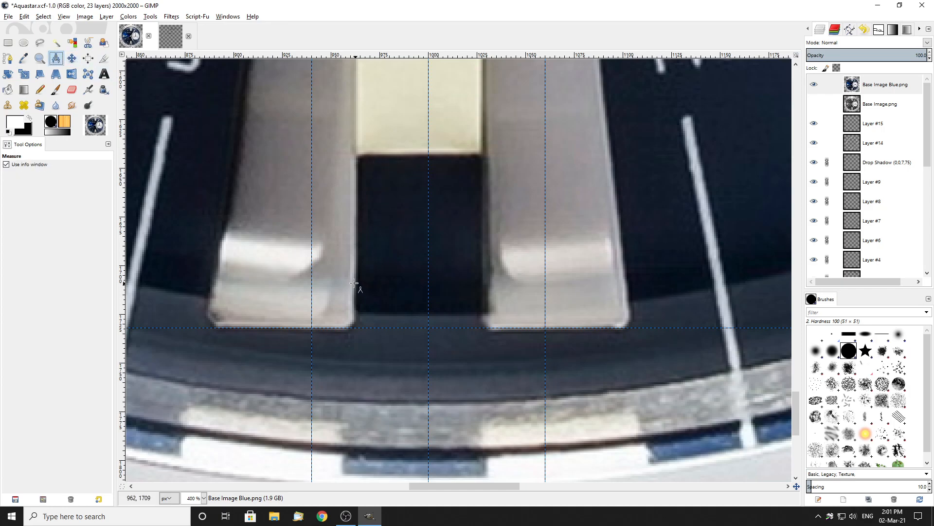
{"action": "key", "text": "4"}
{"action": "left_click_drag", "start_coordinate": [359, 261], "coordinate": [616, 267]}
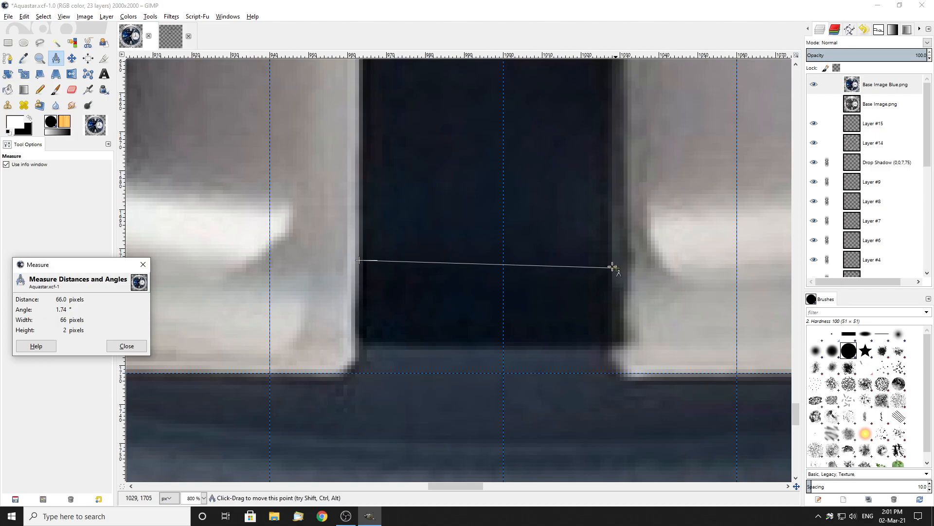
{"action": "key", "text": "3"}
{"action": "key", "text": "4"}
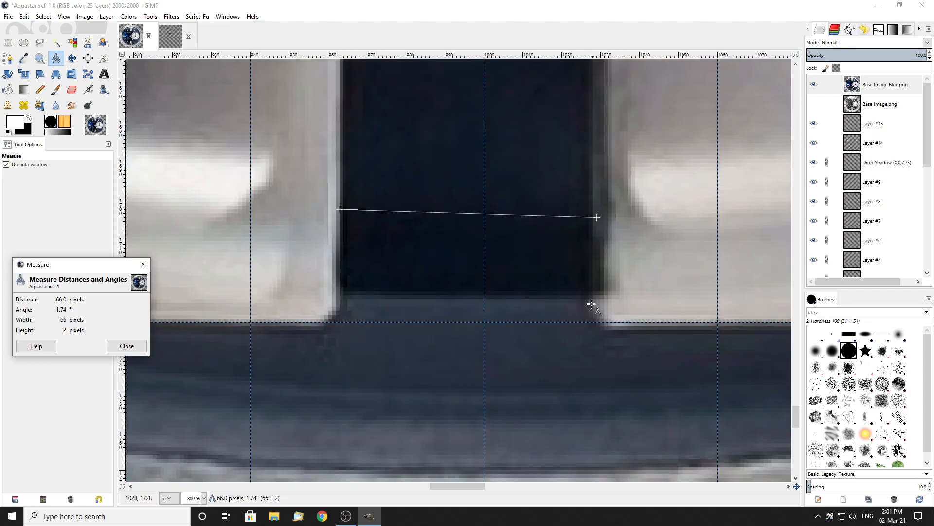
{"action": "left_click_drag", "start_coordinate": [589, 304], "coordinate": [339, 305]}
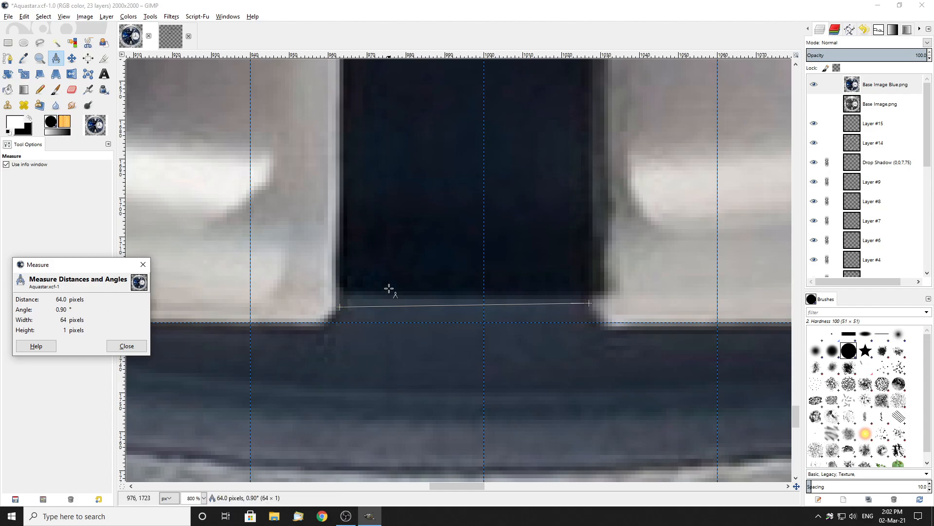
{"action": "left_click", "coordinate": [128, 346]}
{"action": "scroll", "coordinate": [493, 323], "scroll_direction": "down", "scroll_amount": 3}
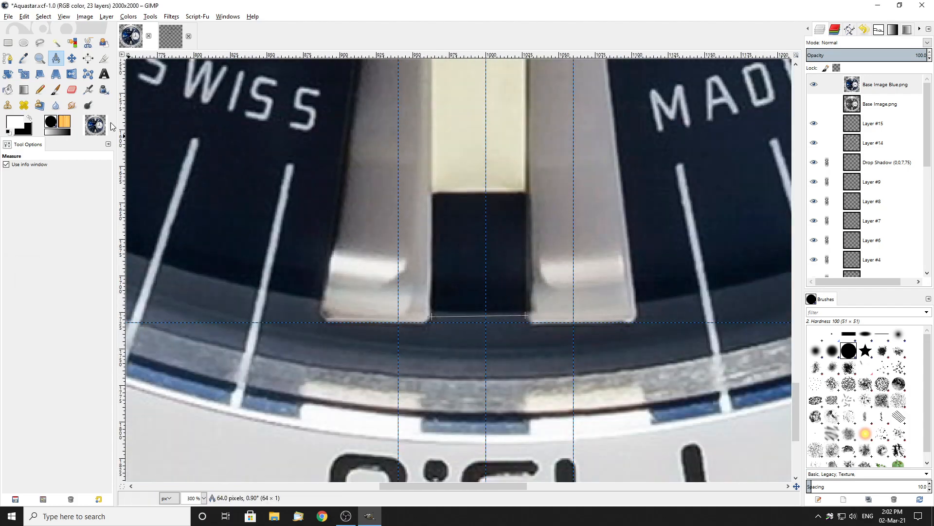
Move the two vertical guides flanking the centre guide inward, evenly around the centre, to bound the 64 px gap between the marker's legs
{"action": "left_click", "coordinate": [71, 58]}
{"action": "left_click_drag", "start_coordinate": [398, 247], "coordinate": [449, 248]}
{"action": "left_click_drag", "start_coordinate": [574, 253], "coordinate": [523, 254]}
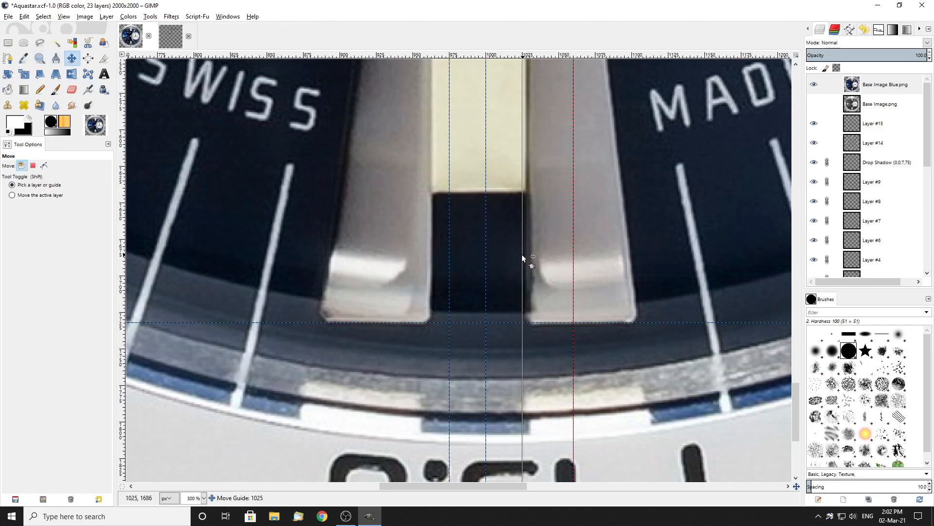
{"action": "scroll", "coordinate": [512, 132], "scroll_direction": "up", "scroll_amount": 5}
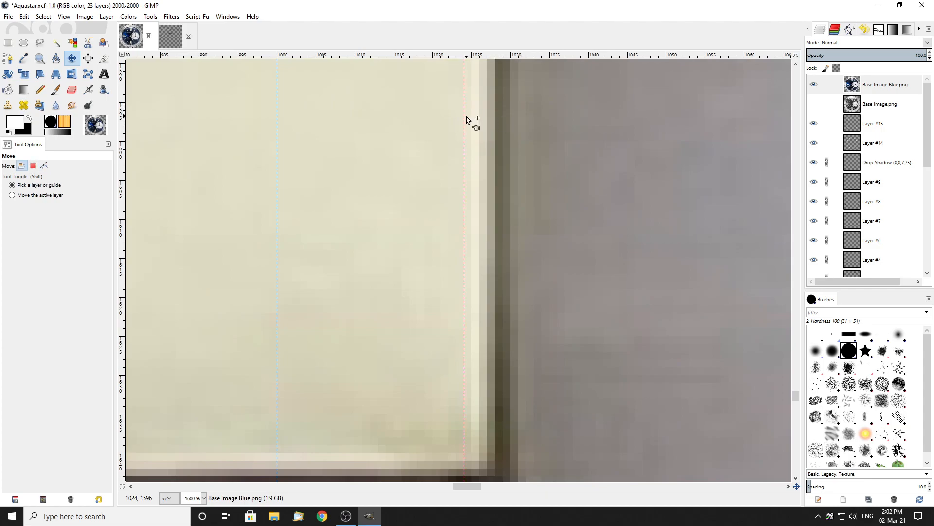
{"action": "left_click_drag", "start_coordinate": [463, 119], "coordinate": [527, 119]}
{"action": "scroll", "coordinate": [378, 192], "scroll_direction": "down", "scroll_amount": 3}
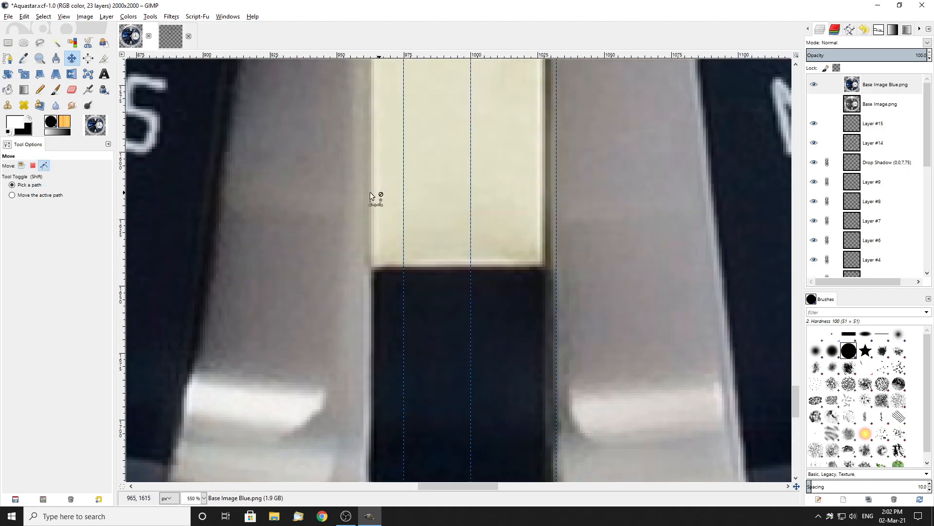
{"action": "scroll", "coordinate": [379, 192], "scroll_direction": "up", "scroll_amount": 3}
{"action": "left_click_drag", "start_coordinate": [422, 199], "coordinate": [369, 200]}
{"action": "scroll", "coordinate": [375, 292], "scroll_direction": "down", "scroll_amount": 2}
{"action": "scroll", "coordinate": [376, 294], "scroll_direction": "down", "scroll_amount": 2}
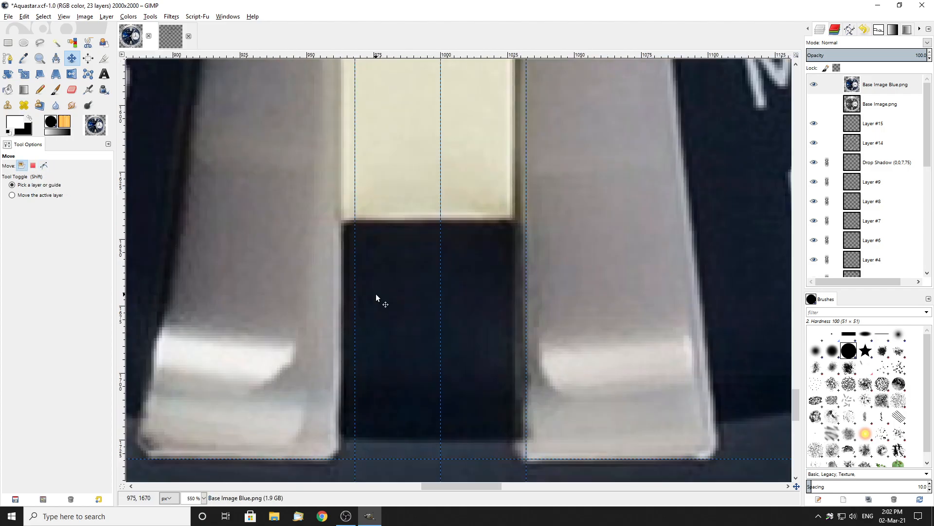
{"action": "scroll", "coordinate": [348, 276], "scroll_direction": "down", "scroll_amount": 2}
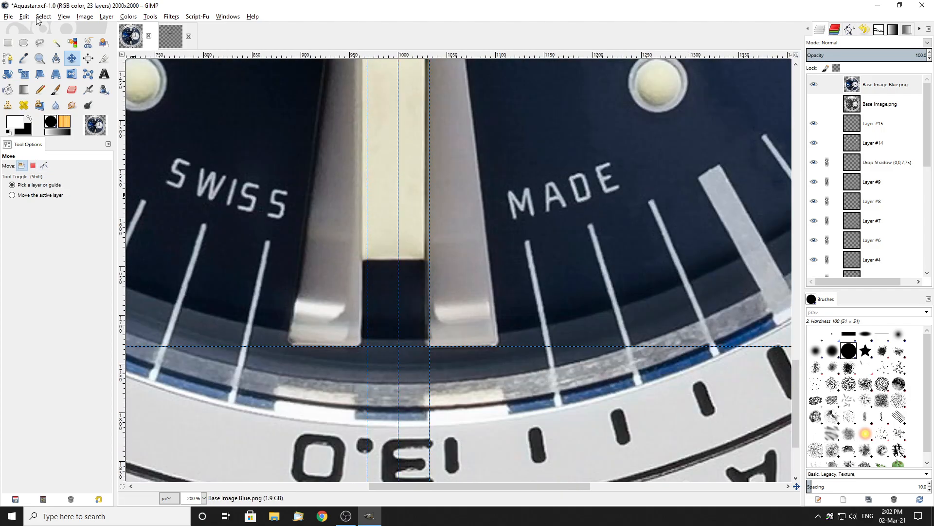
Measure the width of the foot on the left leg of the 6 o'clock marker
{"action": "left_click", "coordinate": [56, 58]}
{"action": "scroll", "coordinate": [340, 356], "scroll_direction": "up", "scroll_amount": 2}
{"action": "left_click_drag", "start_coordinate": [237, 317], "coordinate": [386, 318]}
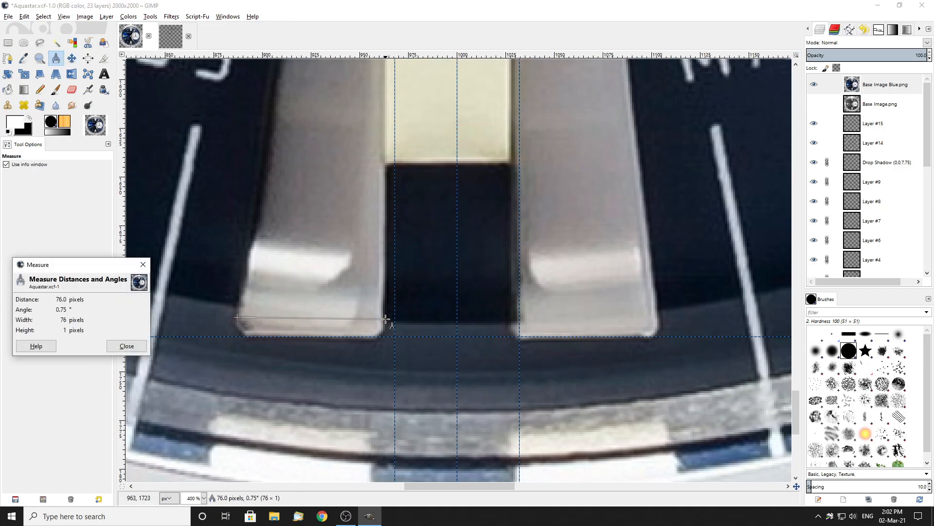
Add a vertical guide near the outer edge of the left foot and measure its distance to the left gap guide
{"action": "scroll", "coordinate": [386, 319], "scroll_direction": "down", "scroll_amount": 1}
{"action": "key", "text": "m"}
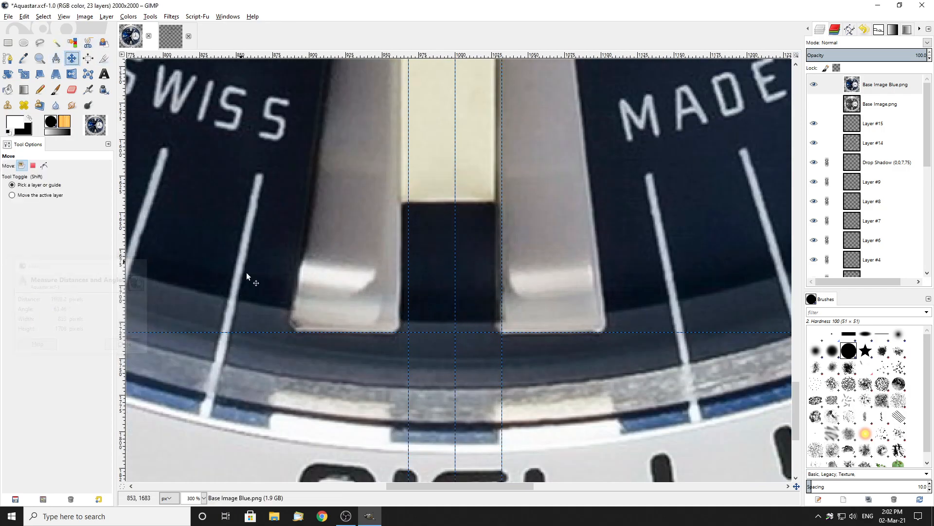
{"action": "left_click_drag", "start_coordinate": [124, 316], "coordinate": [302, 317]}
{"action": "left_click", "coordinate": [56, 58]}
{"action": "scroll", "coordinate": [412, 319], "scroll_direction": "up", "scroll_amount": 1}
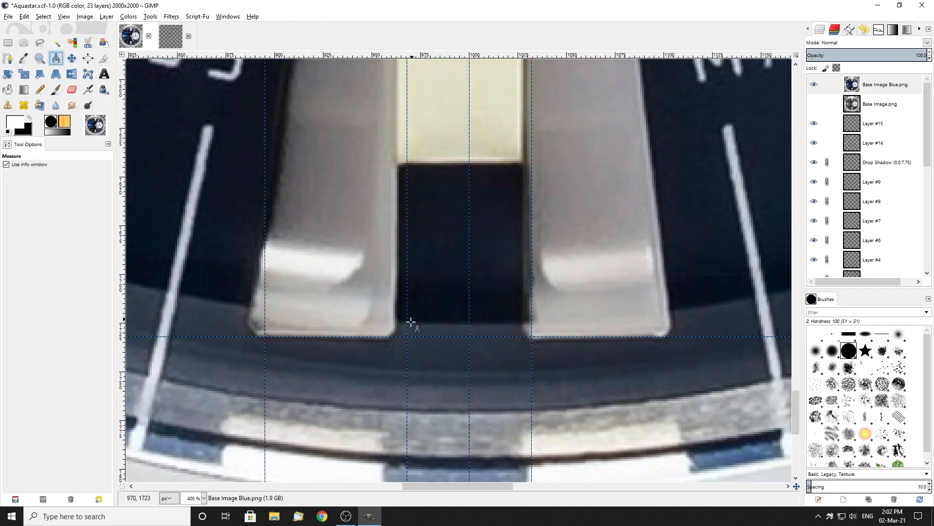
{"action": "left_click_drag", "start_coordinate": [406, 326], "coordinate": [267, 327]}
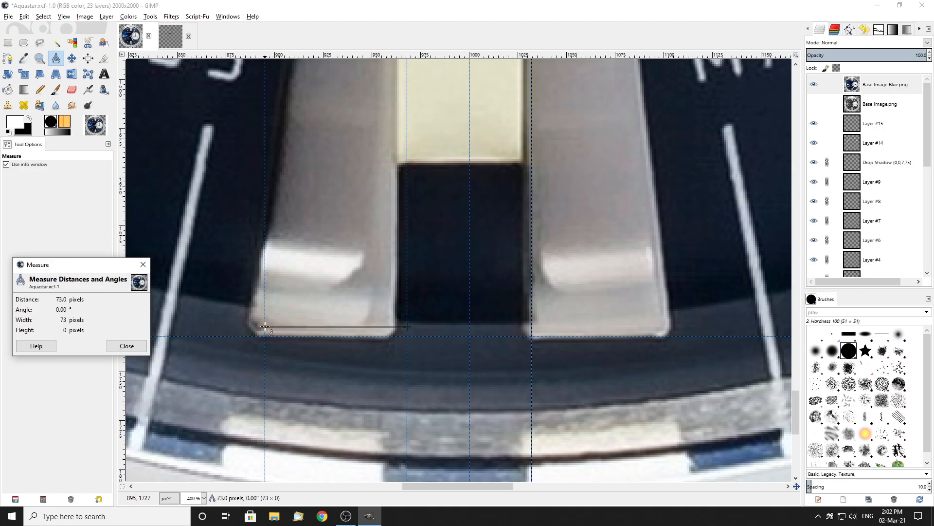
Move the left foot's outer guide to 76 px from the left gap guide and check the spacing
{"action": "left_click", "coordinate": [71, 58]}
{"action": "scroll", "coordinate": [223, 282], "scroll_direction": "up", "scroll_amount": 4}
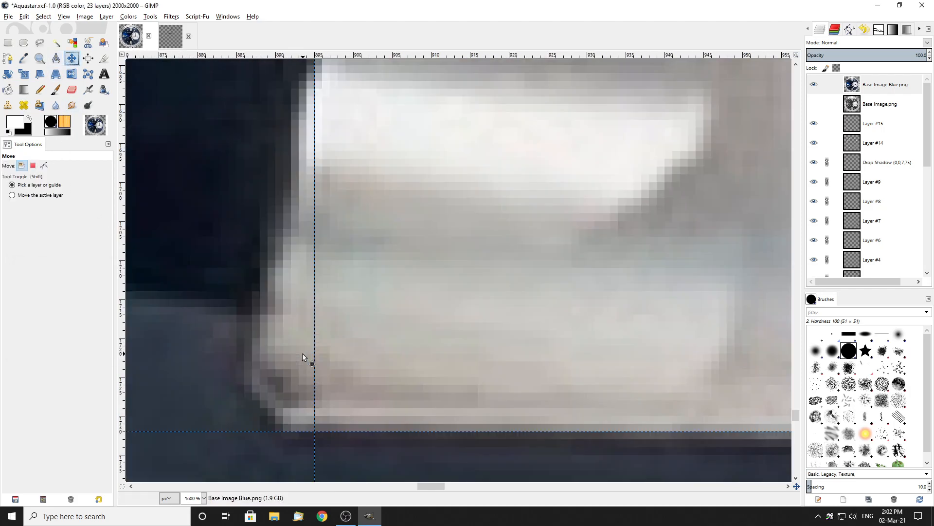
{"action": "left_click_drag", "start_coordinate": [314, 354], "coordinate": [288, 353]}
{"action": "scroll", "coordinate": [426, 311], "scroll_direction": "down", "scroll_amount": 5}
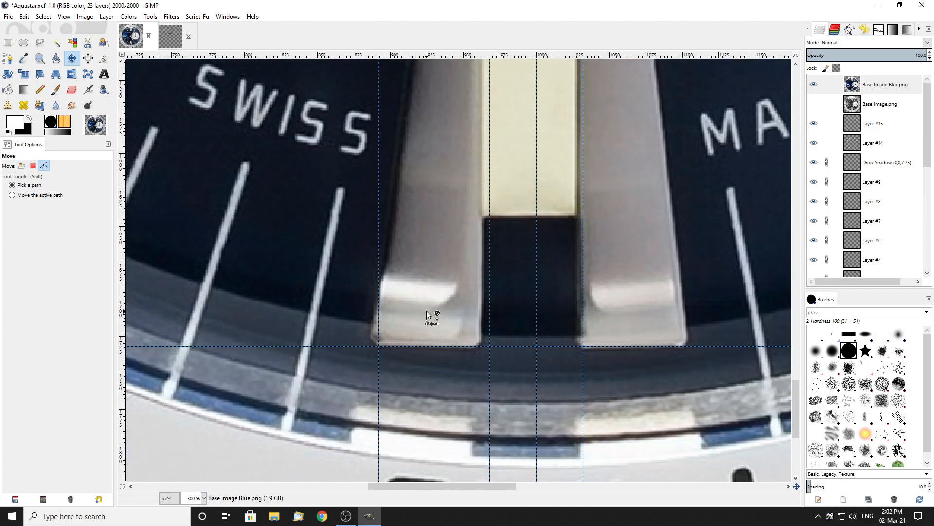
{"action": "left_click", "coordinate": [57, 59]}
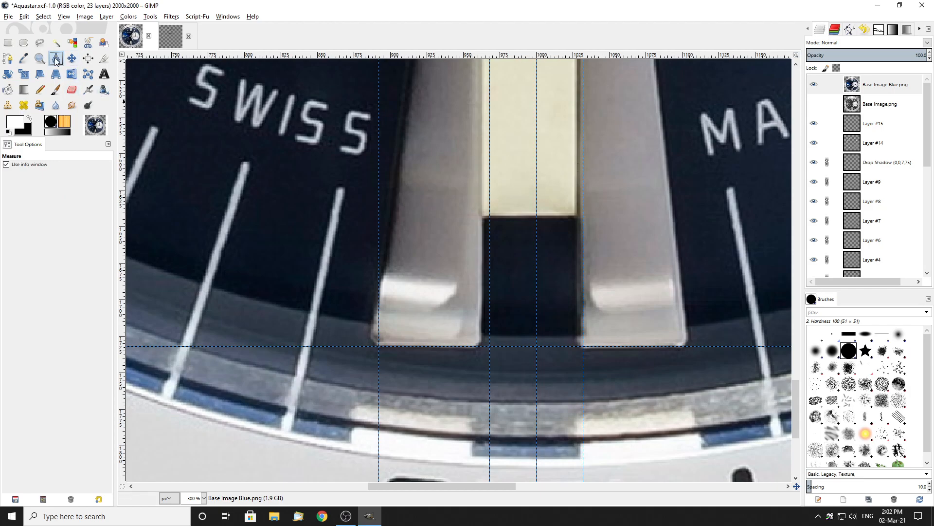
{"action": "scroll", "coordinate": [482, 357], "scroll_direction": "up", "scroll_amount": 2}
{"action": "left_click_drag", "start_coordinate": [500, 324], "coordinate": [301, 325]}
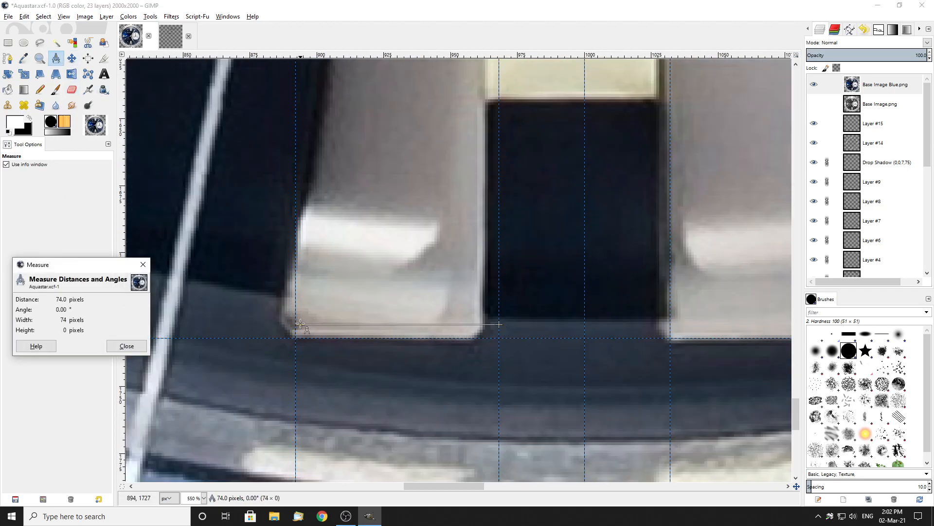
{"action": "left_click", "coordinate": [349, 356]}
Add a vertical guide at the outer edge of the right foot of the 6 o'clock marker
{"action": "left_click", "coordinate": [9, 43]}
{"action": "scroll", "coordinate": [356, 273], "scroll_direction": "down", "scroll_amount": 2}
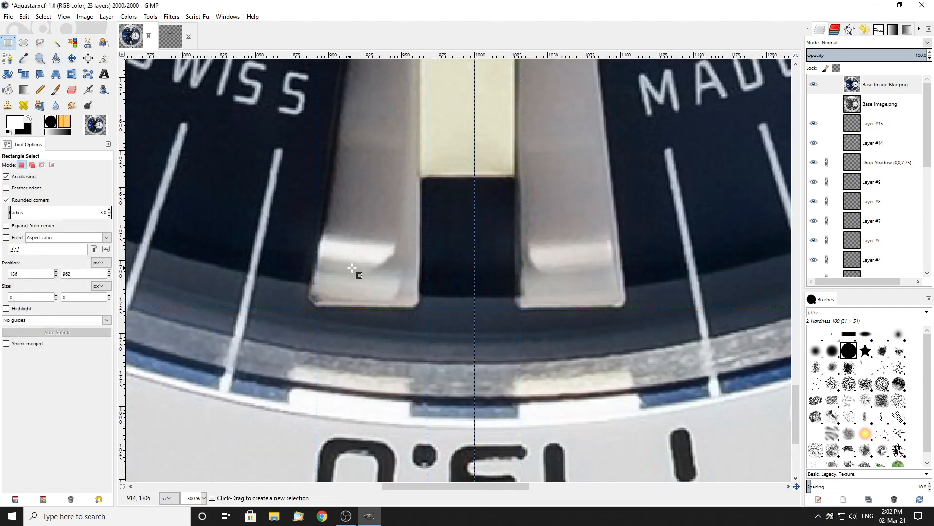
{"action": "left_click", "coordinate": [72, 58]}
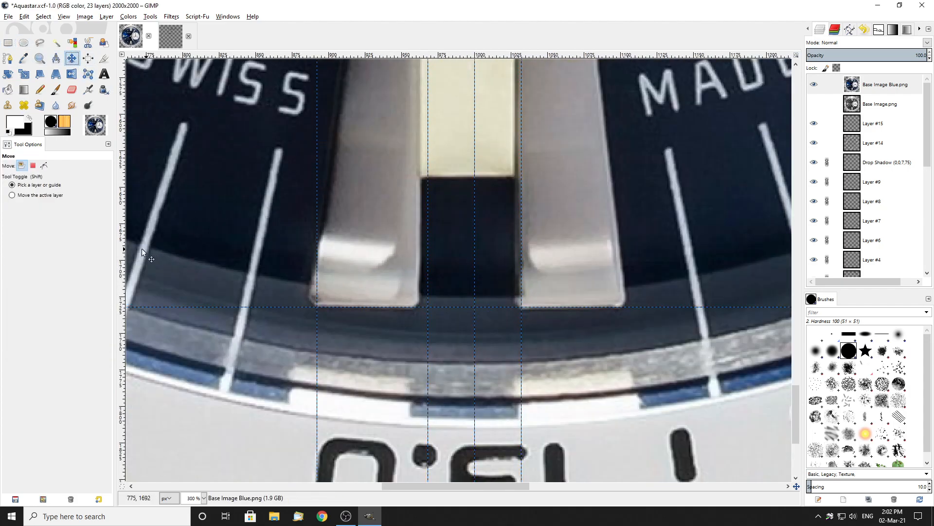
{"action": "left_click_drag", "start_coordinate": [123, 257], "coordinate": [622, 282]}
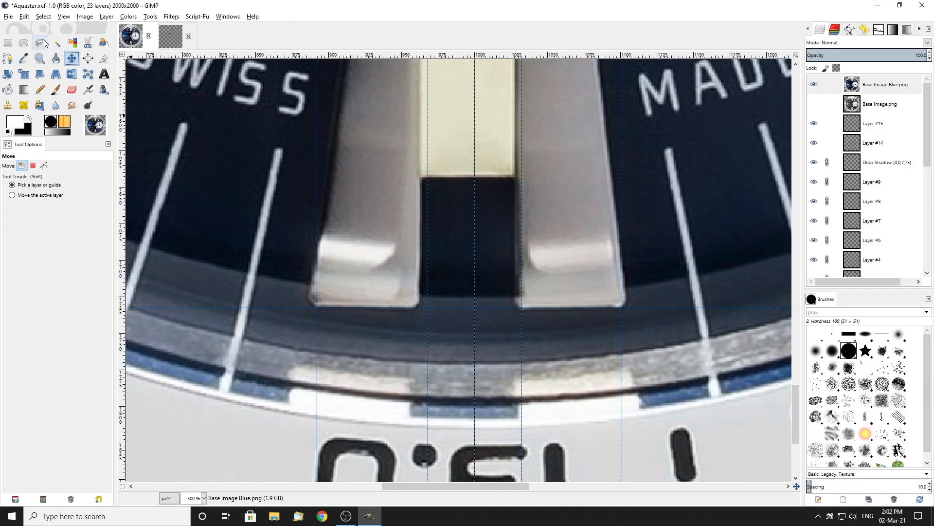
Select a 108 × 89 px rectangle from the left foot's outer guide to the centre guide and shift it to start at the centre
{"action": "left_click", "coordinate": [9, 43]}
{"action": "left_click_drag", "start_coordinate": [316, 267], "coordinate": [474, 395]}
{"action": "left_click_drag", "start_coordinate": [373, 339], "coordinate": [530, 316]}
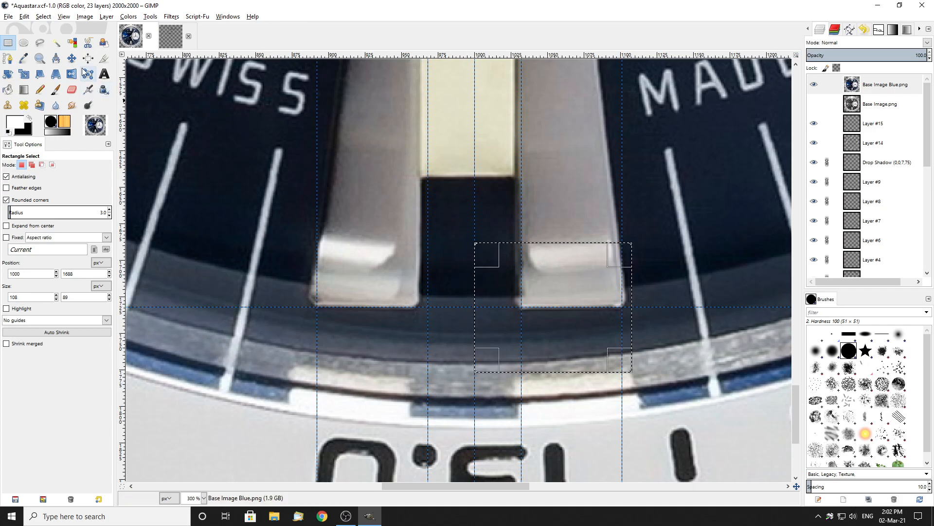
Move the right foot's outer guide to the far edge of the rectangular selection, and clear the selection
{"action": "left_click", "coordinate": [71, 58]}
{"action": "scroll", "coordinate": [614, 228], "scroll_direction": "up", "scroll_amount": 4, "text": "ctrl"}
{"action": "left_click_drag", "start_coordinate": [578, 239], "coordinate": [617, 240]}
{"action": "scroll", "coordinate": [601, 243], "scroll_direction": "down", "scroll_amount": 2, "text": "ctrl"}
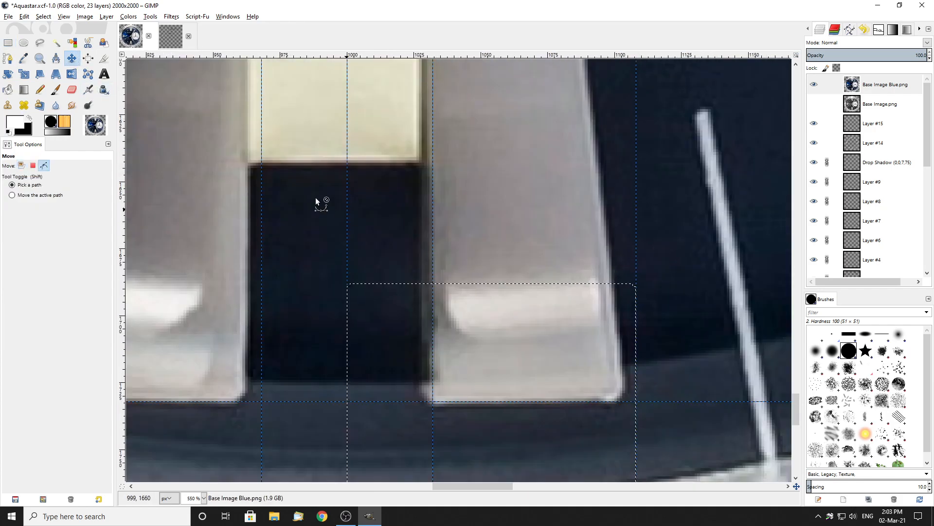
{"action": "left_click", "coordinate": [11, 43]}
{"action": "left_click", "coordinate": [229, 155]}
Measure the widths of the metal strips on both sides of the lume at the marker's upper end
{"action": "scroll", "coordinate": [555, 346], "scroll_direction": "down", "scroll_amount": 2}
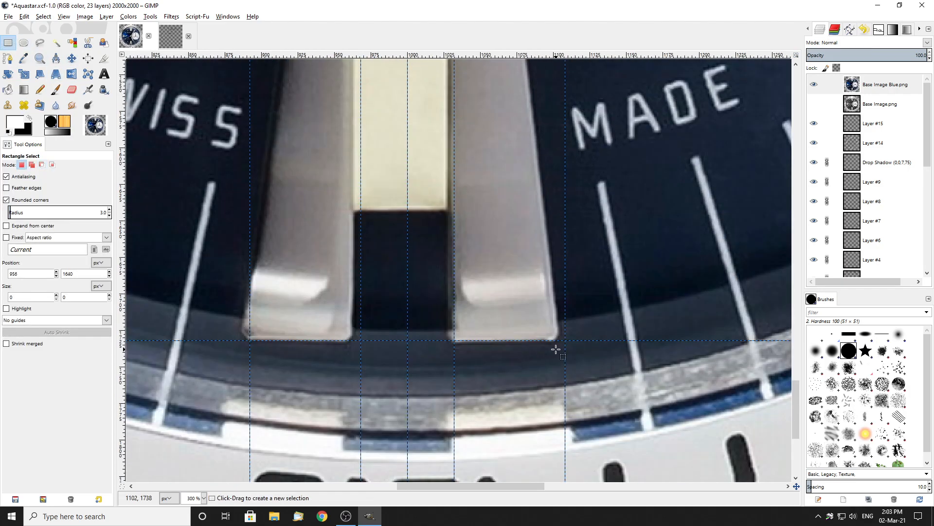
{"action": "scroll", "coordinate": [556, 349], "scroll_direction": "up", "scroll_amount": 5}
{"action": "left_click", "coordinate": [56, 58]}
{"action": "scroll", "coordinate": [300, 202], "scroll_direction": "up", "scroll_amount": 2, "text": "ctrl"}
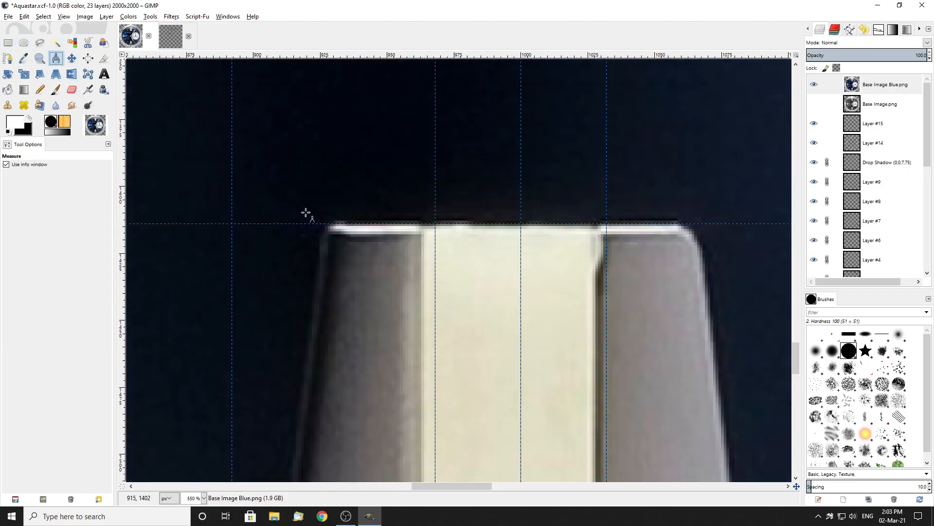
{"action": "scroll", "coordinate": [334, 239], "scroll_direction": "up", "scroll_amount": 2, "text": "ctrl"}
{"action": "left_click_drag", "start_coordinate": [328, 214], "coordinate": [525, 219]}
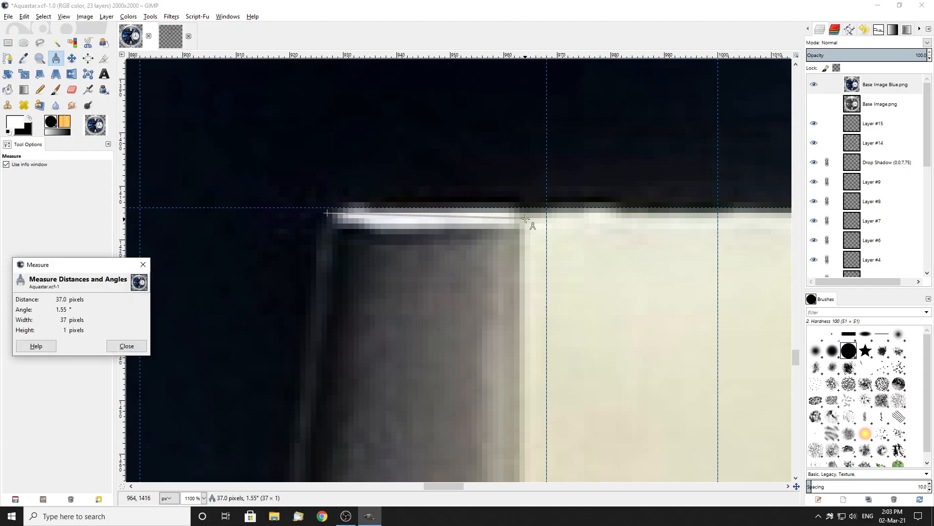
{"action": "scroll", "coordinate": [434, 222], "scroll_direction": "down", "scroll_amount": 2, "text": "ctrl"}
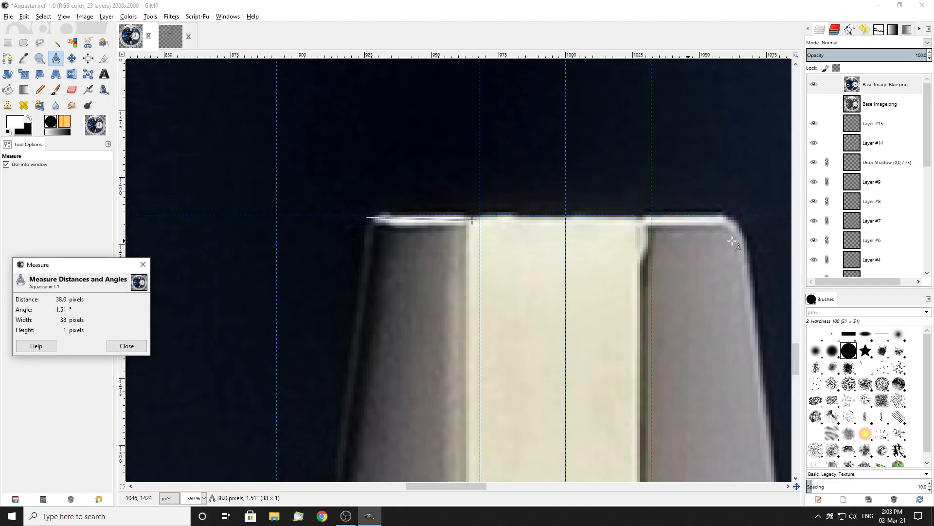
{"action": "left_click_drag", "start_coordinate": [640, 223], "coordinate": [739, 224]}
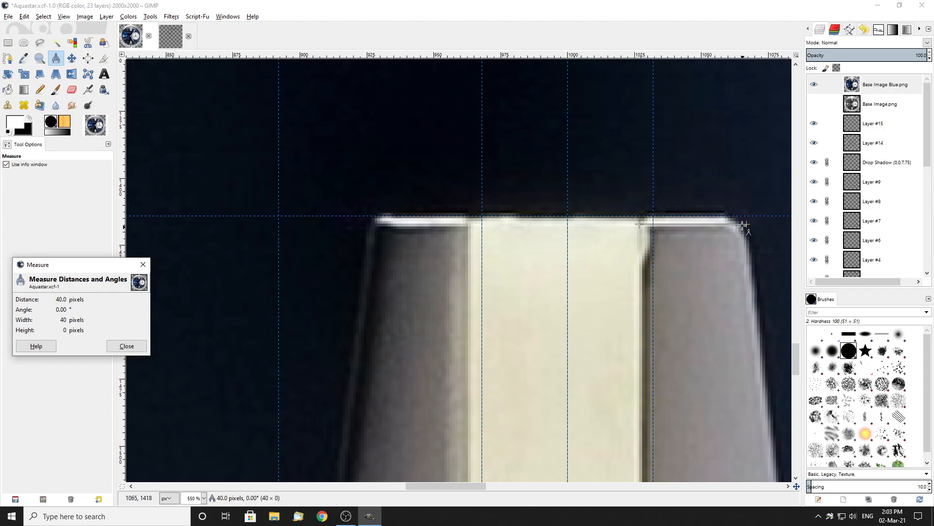
{"action": "left_click_drag", "start_coordinate": [470, 224], "coordinate": [369, 222]}
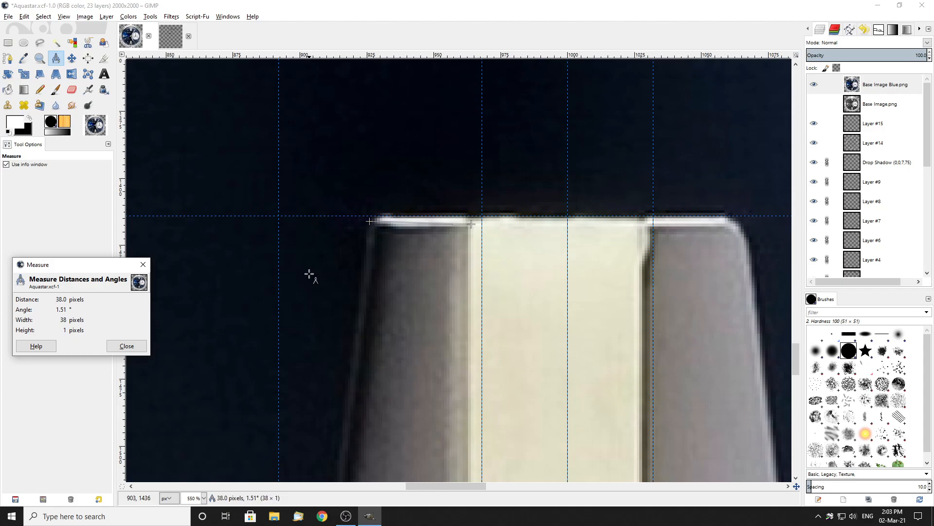
Add a vertical guide near the marker's upper-left corner and measure its distance to the left gap guide
{"action": "left_click", "coordinate": [72, 58]}
{"action": "scroll", "coordinate": [384, 199], "scroll_direction": "down", "scroll_amount": 2}
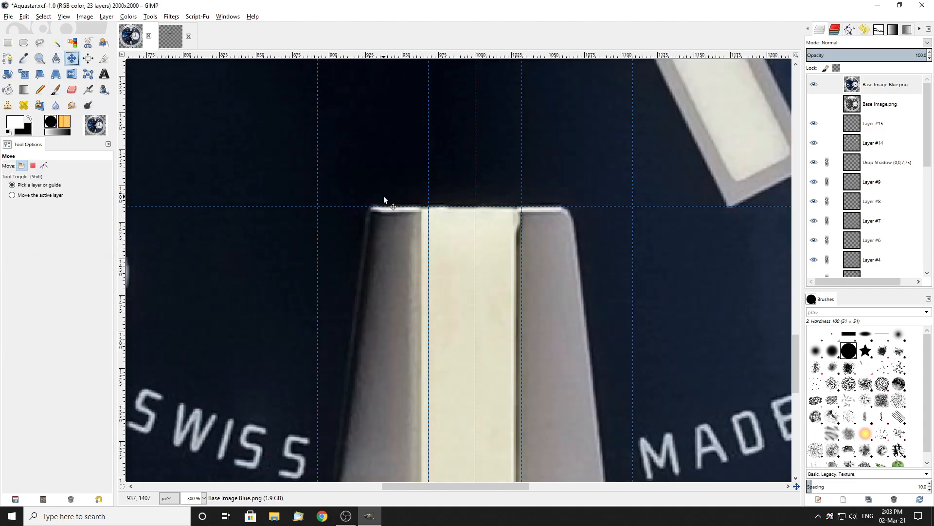
{"action": "left_click_drag", "start_coordinate": [122, 189], "coordinate": [378, 193]}
{"action": "left_click", "coordinate": [56, 58]}
{"action": "scroll", "coordinate": [407, 222], "scroll_direction": "up", "scroll_amount": 1}
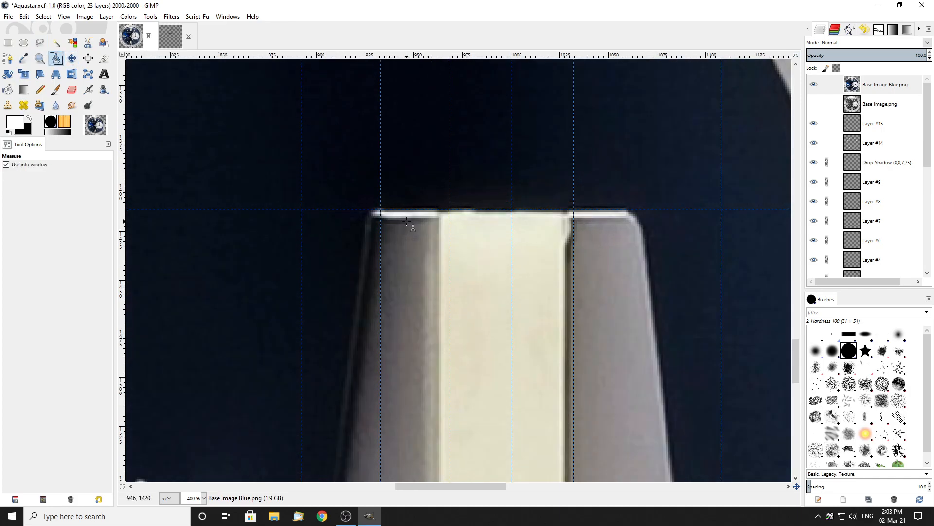
{"action": "scroll", "coordinate": [407, 222], "scroll_direction": "up", "scroll_amount": 1}
{"action": "left_click_drag", "start_coordinate": [466, 200], "coordinate": [383, 200]}
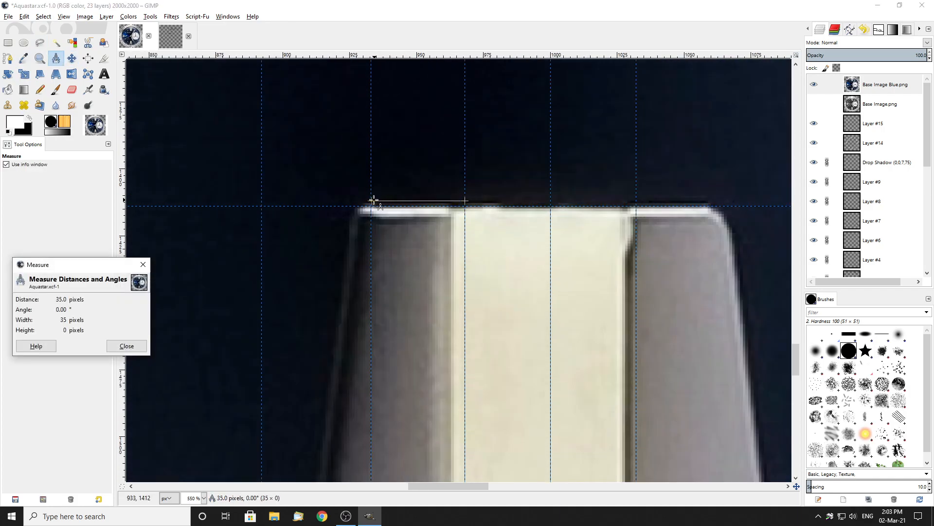
{"action": "left_click", "coordinate": [294, 238]}
Move the upper-left corner guide outward to 38 px from the left gap guide
{"action": "left_click", "coordinate": [72, 58]}
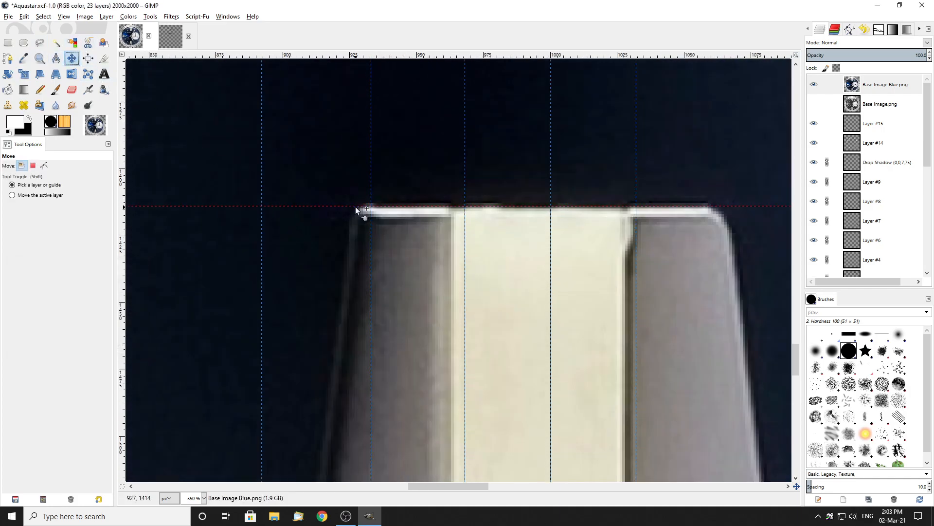
{"action": "scroll", "coordinate": [357, 208], "scroll_direction": "up", "scroll_amount": 2}
{"action": "left_click_drag", "start_coordinate": [387, 186], "coordinate": [369, 186]}
{"action": "scroll", "coordinate": [293, 222], "scroll_direction": "down", "scroll_amount": 3}
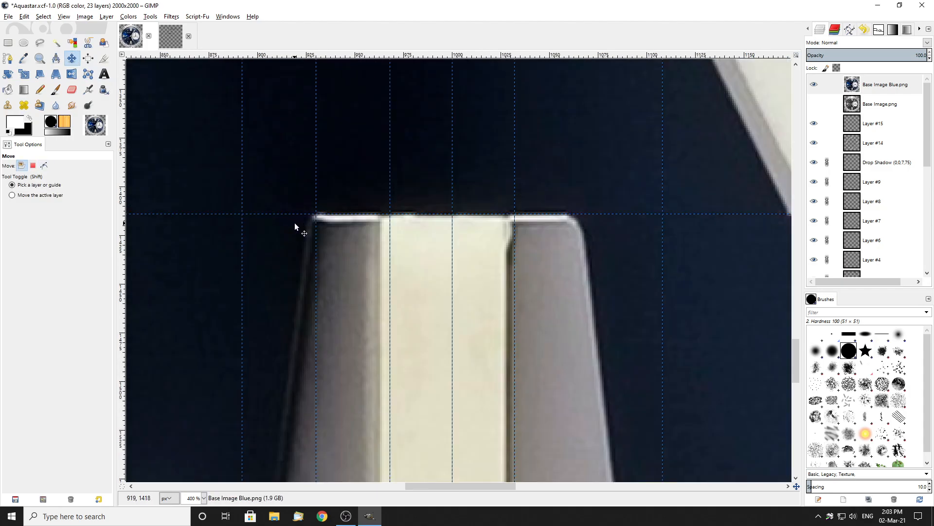
Add a vertical guide near the upper-right corner of the 6 o'clock marker
{"action": "left_click", "coordinate": [8, 42]}
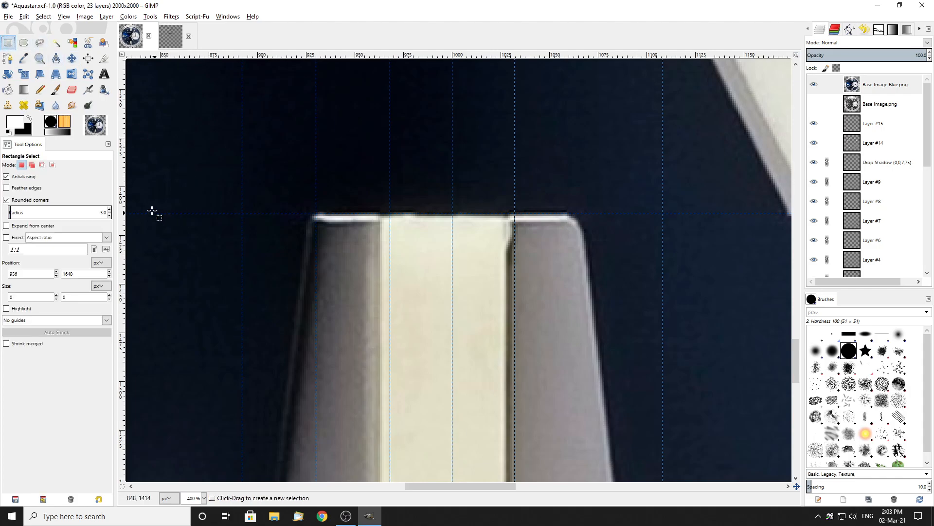
{"action": "left_click", "coordinate": [72, 61]}
{"action": "left_click_drag", "start_coordinate": [124, 201], "coordinate": [581, 215]}
Select a 70 × 36 px rectangle from the upper-left corner guide to the centre guide and shift it to start at the centre
{"action": "left_click", "coordinate": [8, 42]}
{"action": "left_click_drag", "start_coordinate": [315, 214], "coordinate": [451, 284]}
{"action": "left_click_drag", "start_coordinate": [389, 251], "coordinate": [524, 249]}
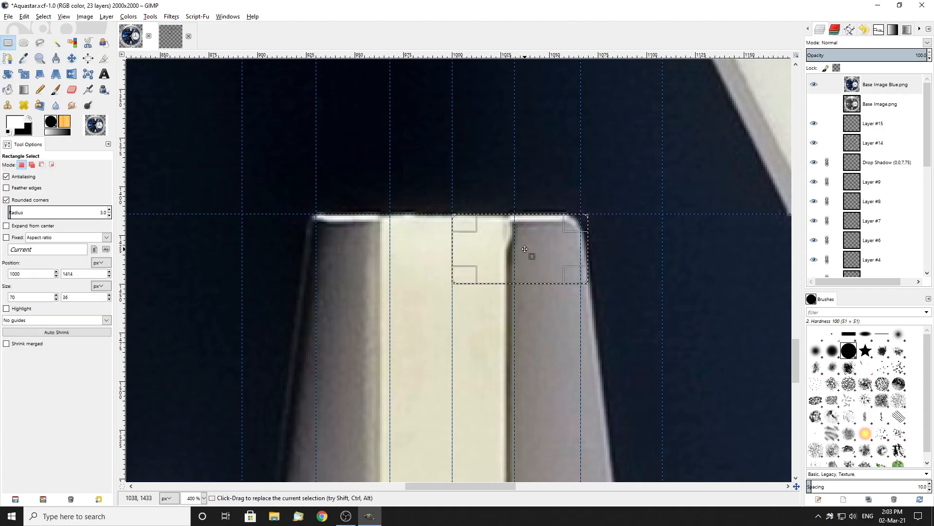
Move the upper-right corner guide to the far edge of the 70 px wide selection, and clear the selection
{"action": "left_click", "coordinate": [71, 57]}
{"action": "scroll", "coordinate": [584, 255], "scroll_direction": "up", "scroll_amount": 2}
{"action": "left_click_drag", "start_coordinate": [582, 137], "coordinate": [594, 138]}
{"action": "scroll", "coordinate": [560, 255], "scroll_direction": "down", "scroll_amount": 2}
{"action": "left_click", "coordinate": [8, 43]}
{"action": "left_click", "coordinate": [258, 138]}
Outline the left leg of the 6 o'clock marker with a four-point free selection snapped to the guide intersections
{"action": "scroll", "coordinate": [486, 228], "scroll_direction": "down", "scroll_amount": 2}
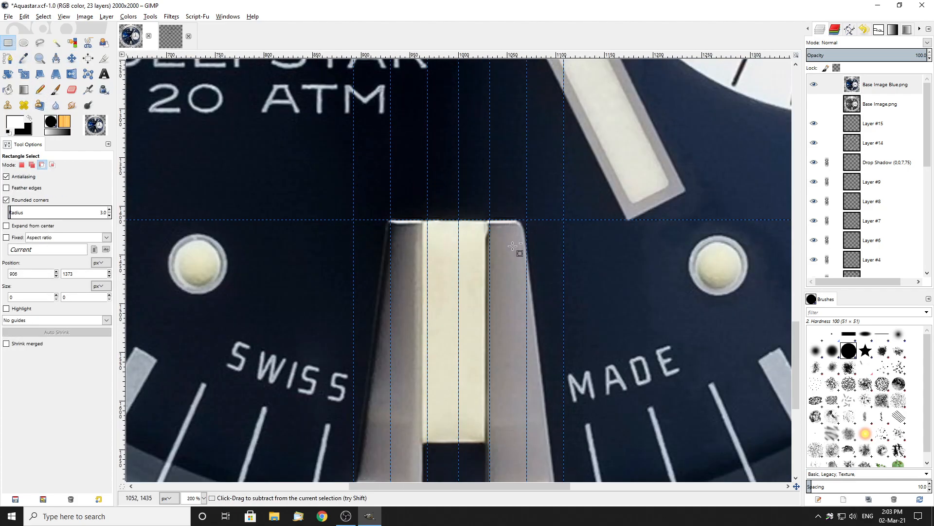
{"action": "scroll", "coordinate": [514, 244], "scroll_direction": "down", "scroll_amount": 5}
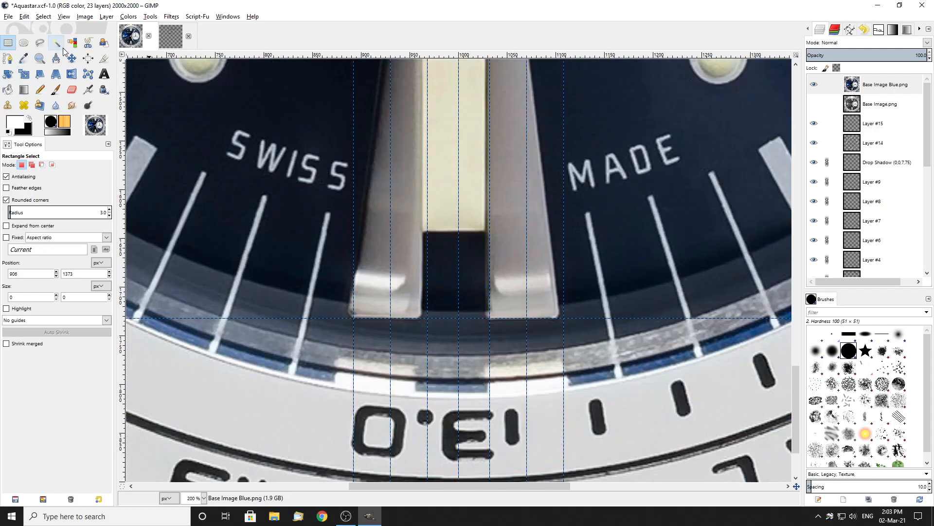
{"action": "left_click", "coordinate": [40, 43]}
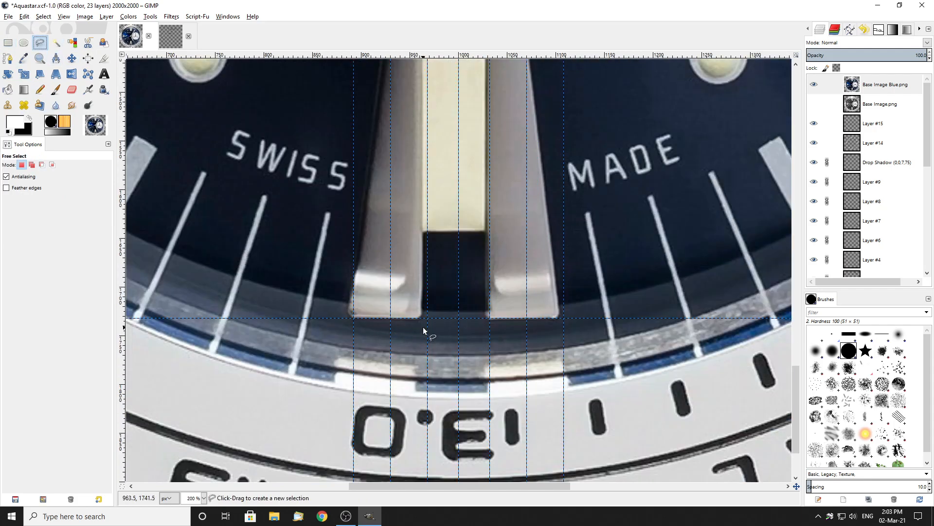
{"action": "left_click", "coordinate": [358, 322]}
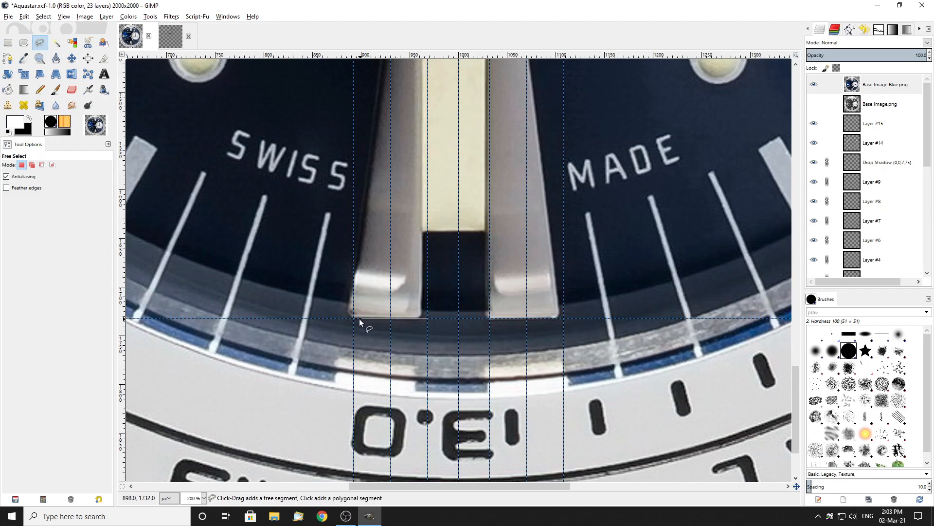
{"action": "scroll", "coordinate": [369, 273], "scroll_direction": "up", "scroll_amount": 7}
{"action": "scroll", "coordinate": [408, 343], "scroll_direction": "up", "scroll_amount": 1}
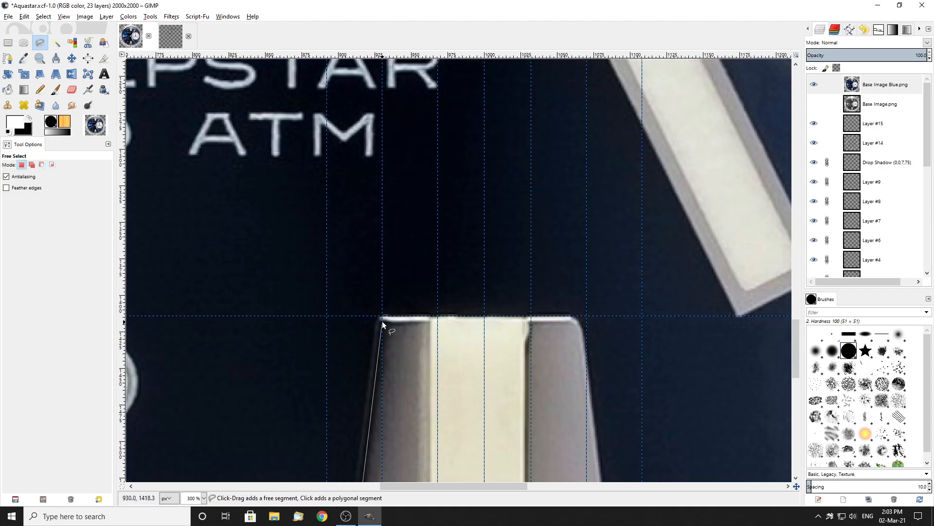
{"action": "left_click", "coordinate": [382, 318]}
{"action": "left_click", "coordinate": [438, 317]}
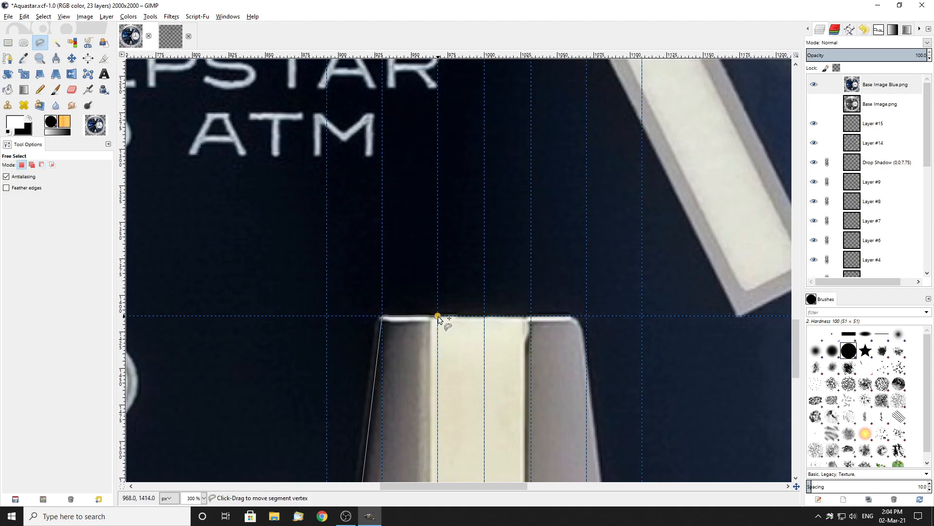
{"action": "scroll", "coordinate": [438, 316], "scroll_direction": "down", "scroll_amount": 12}
{"action": "left_click", "coordinate": [437, 253]}
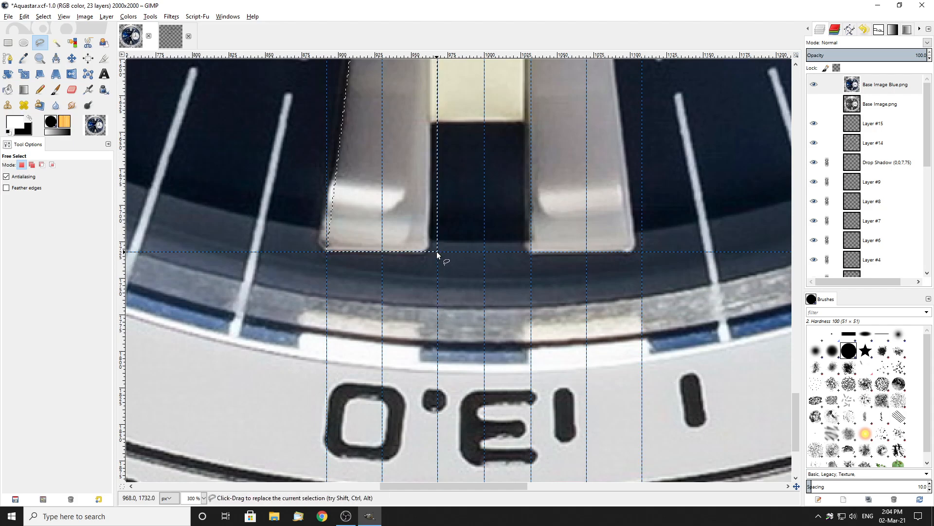
Try shifting the blue reference image to line its left marker leg up with the selection, and undo the shift
{"action": "scroll", "coordinate": [437, 253], "scroll_direction": "up", "scroll_amount": 3}
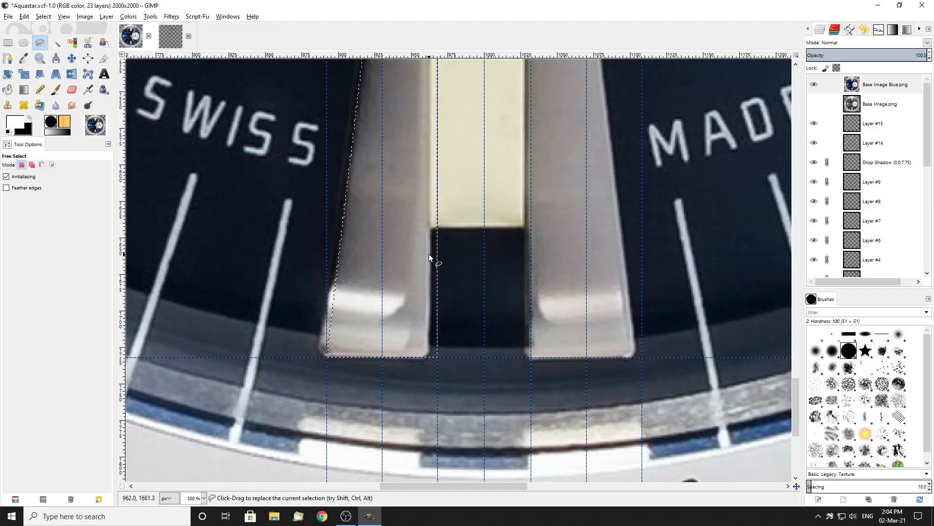
{"action": "left_click", "coordinate": [882, 86]}
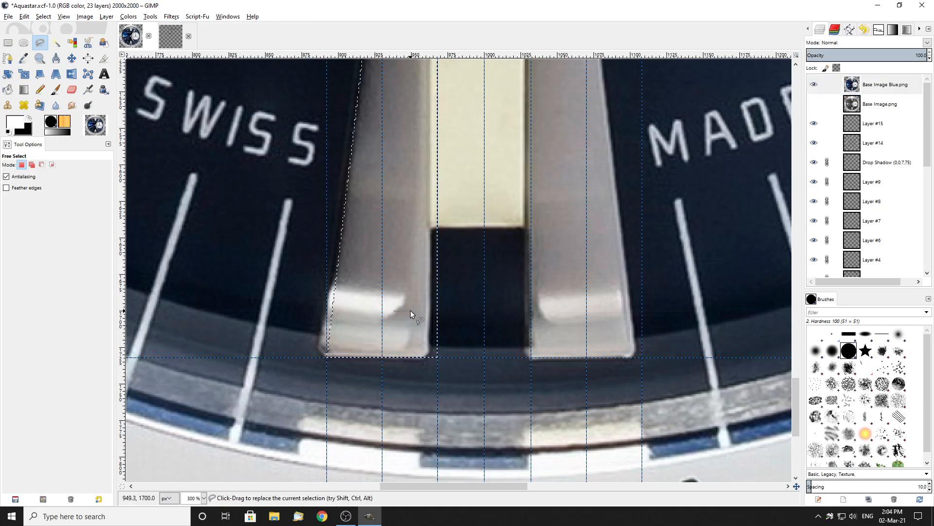
{"action": "left_click", "coordinate": [72, 58]}
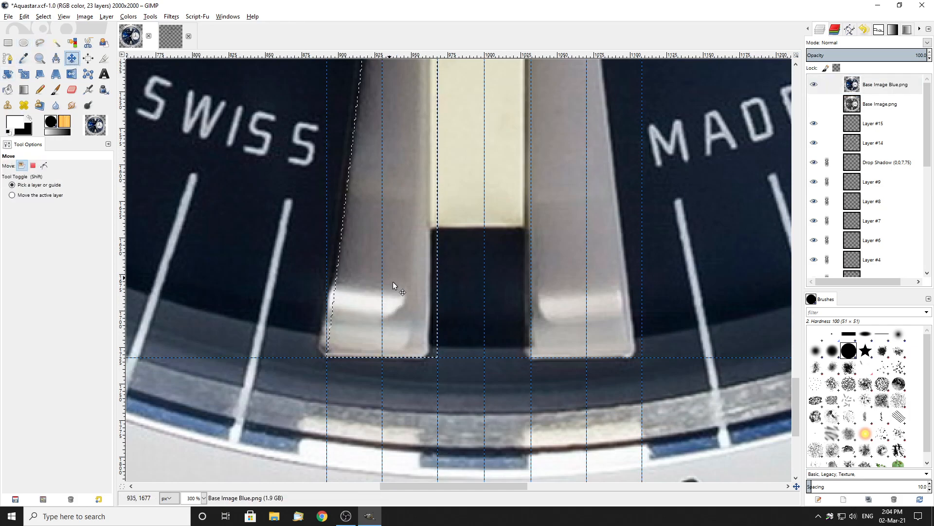
{"action": "left_click_drag", "start_coordinate": [408, 302], "coordinate": [417, 303]}
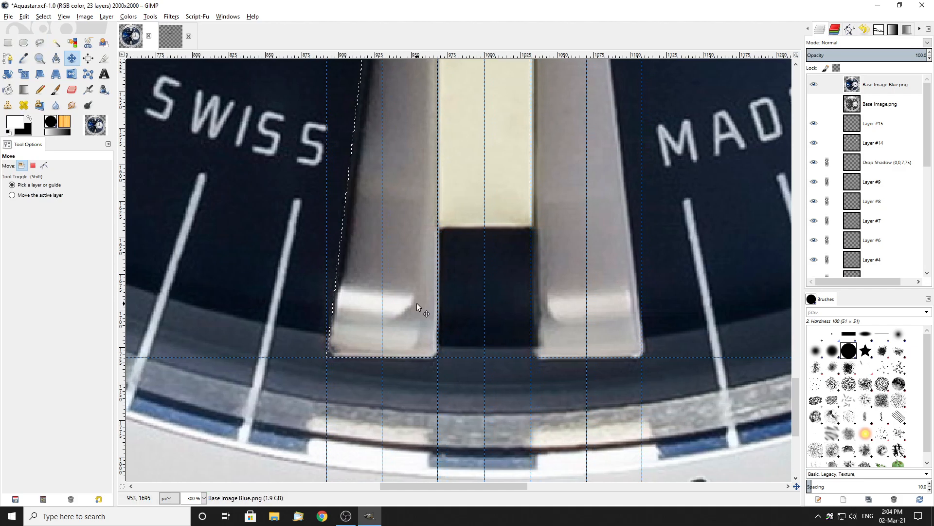
{"action": "key", "text": "ctrl+z"}
Hide the blue reference image and add a new layer above Layer #15
{"action": "scroll", "coordinate": [411, 292], "scroll_direction": "down", "scroll_amount": 3}
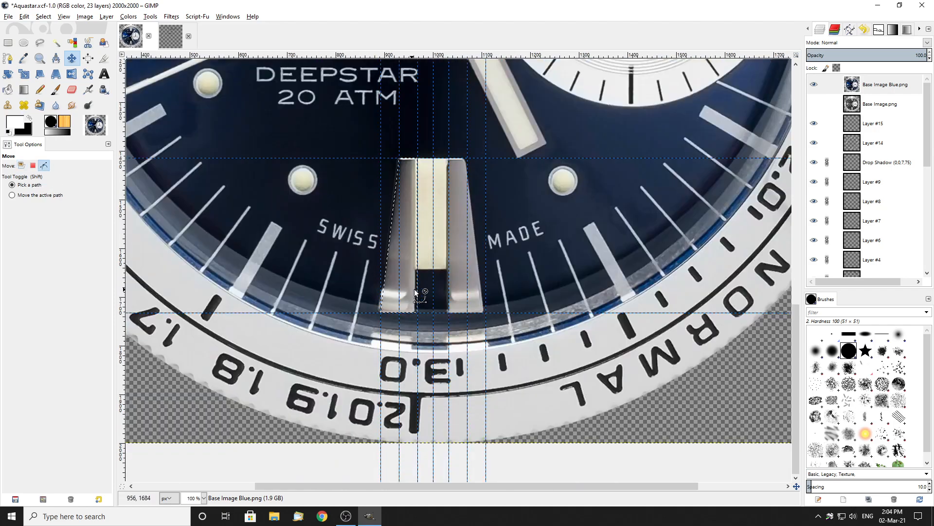
{"action": "left_click", "coordinate": [814, 84]}
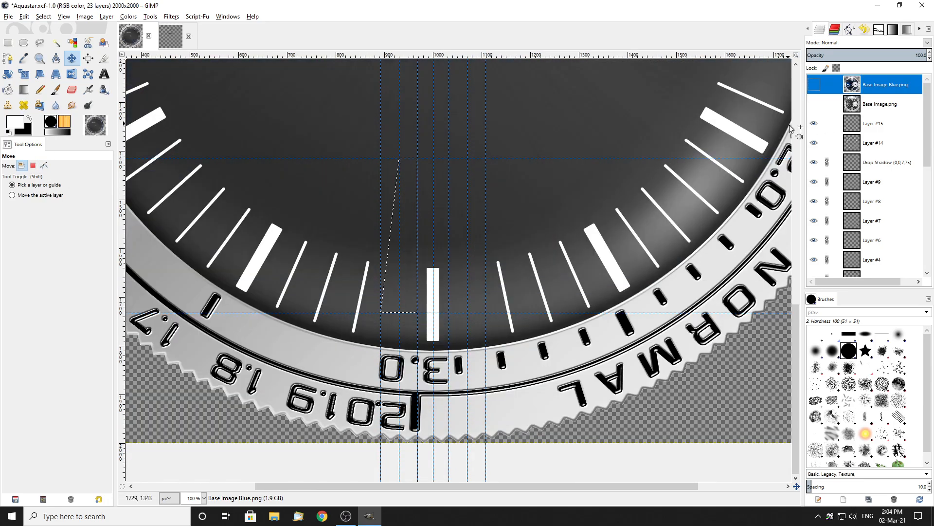
{"action": "right_click", "coordinate": [892, 129]}
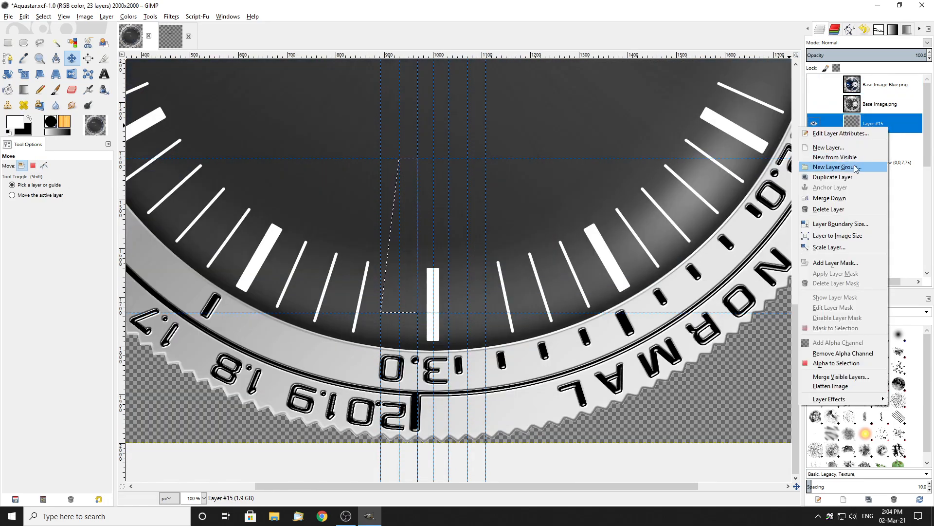
{"action": "left_click", "coordinate": [827, 146]}
{"action": "left_click", "coordinate": [841, 225]}
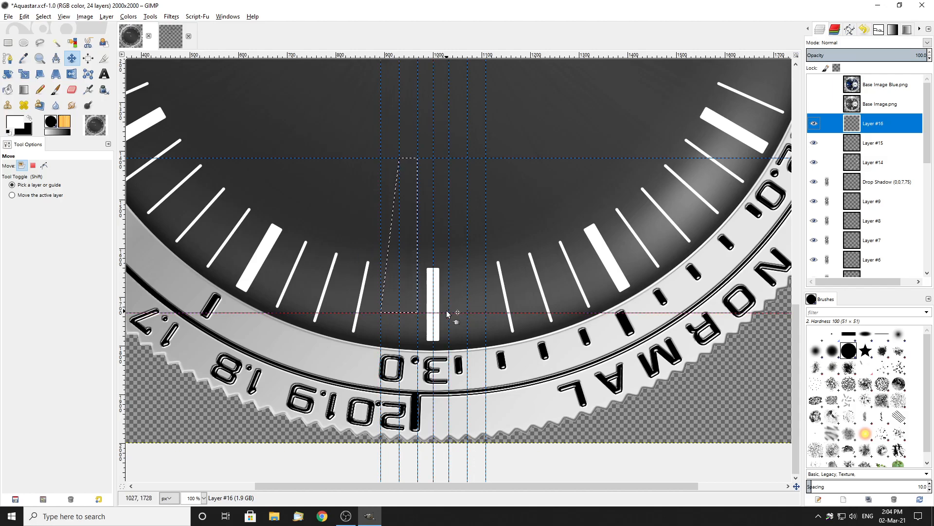
Fill the left leg selection with grey 939393 on the new layer and clear the selection
{"action": "key", "text": "ctrl+comma"}
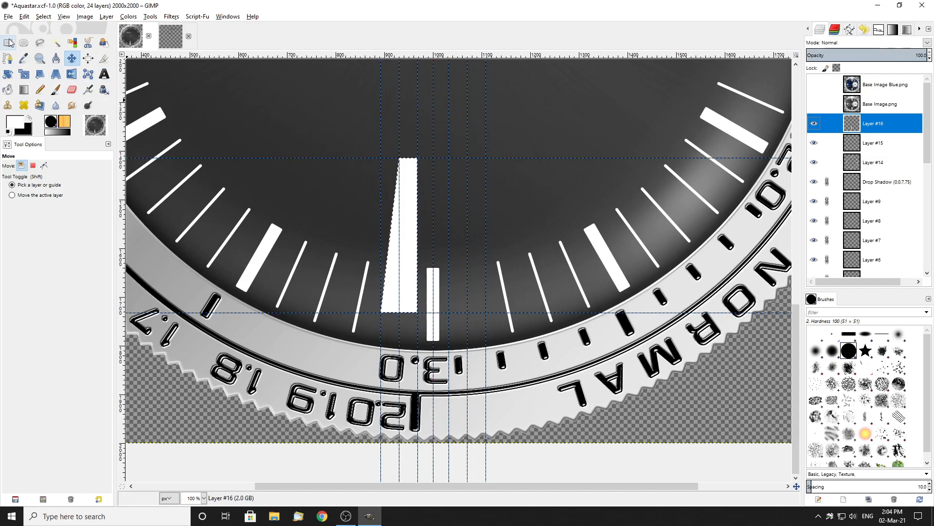
{"action": "left_click", "coordinate": [15, 121]}
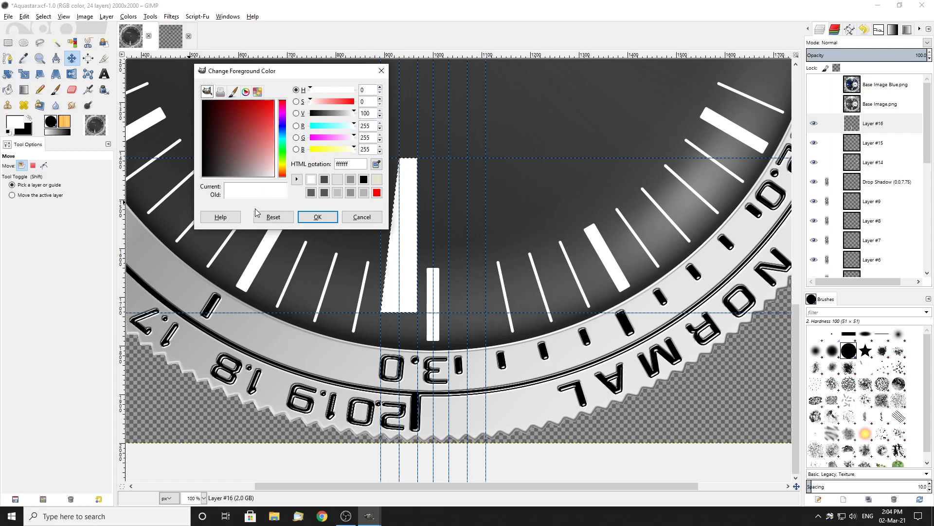
{"action": "left_click", "coordinate": [351, 179]}
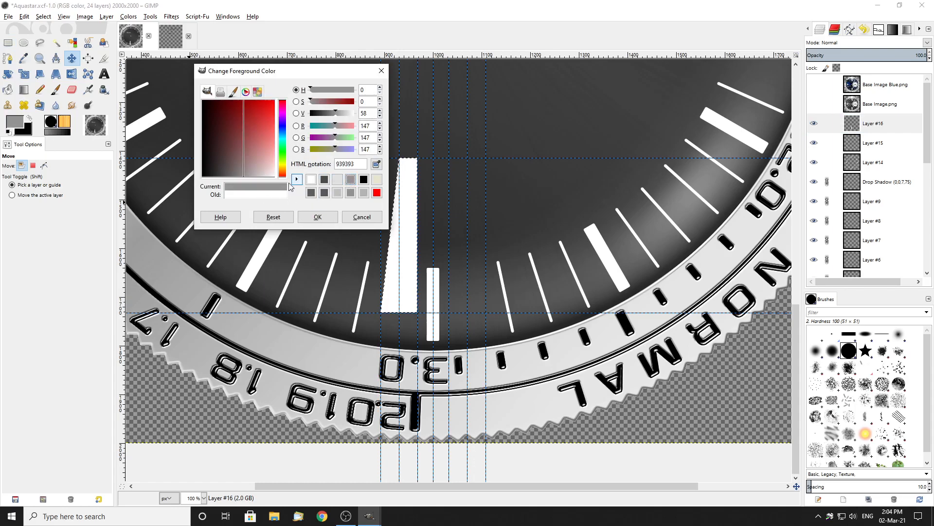
{"action": "left_click", "coordinate": [318, 217]}
{"action": "key", "text": "ctrl+comma"}
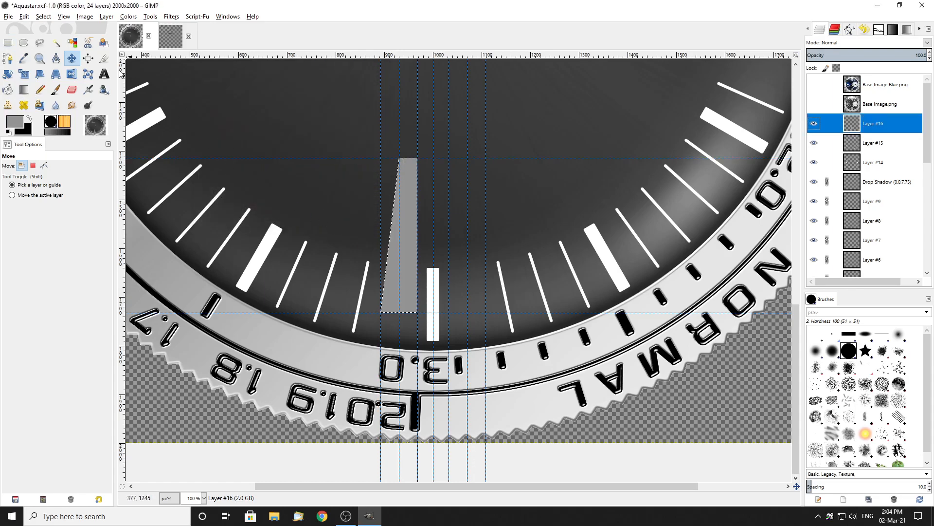
{"action": "left_click", "coordinate": [8, 42]}
{"action": "left_click", "coordinate": [282, 186]}
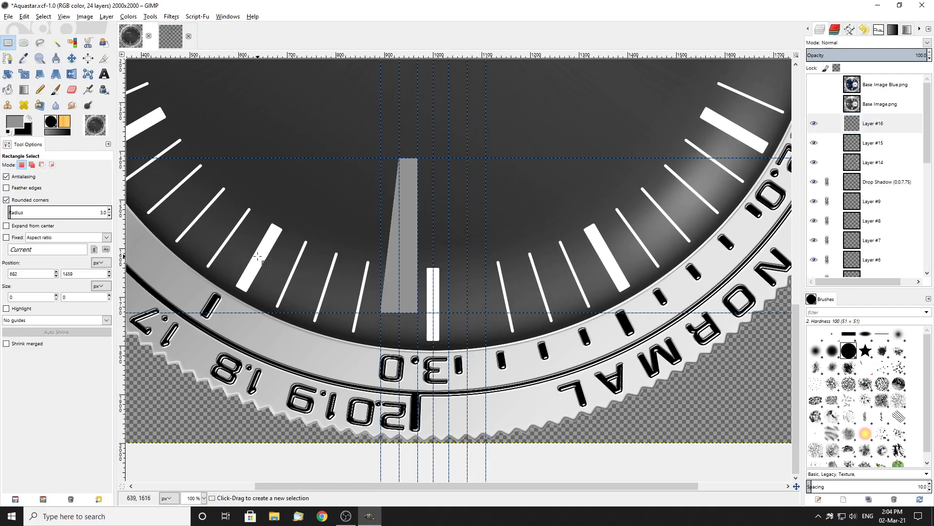
Show the blue reference image and draw a 13 × 13 px circular selection over the rounded end of the left leg's highlight
{"action": "left_click", "coordinate": [24, 42]}
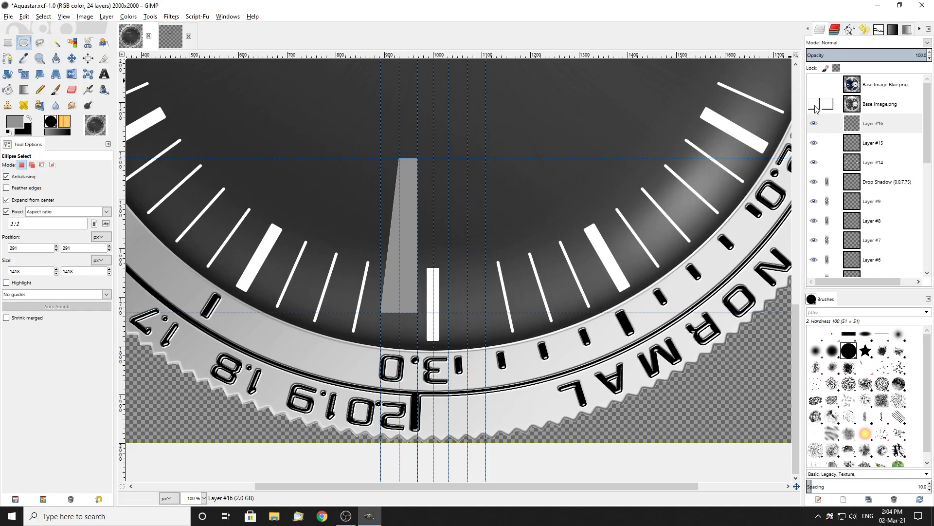
{"action": "left_click", "coordinate": [814, 84]}
{"action": "scroll", "coordinate": [408, 307], "scroll_direction": "up", "scroll_amount": 4}
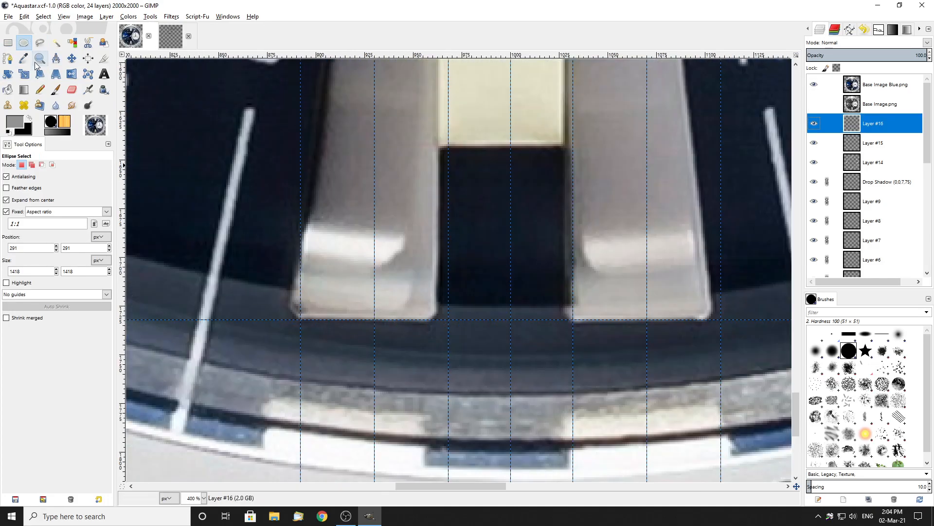
{"action": "scroll", "coordinate": [454, 337], "scroll_direction": "up", "scroll_amount": 2}
{"action": "mouse_move", "coordinate": [464, 280]}
{"action": "left_mouse_down"}
{"action": "mouse_move", "coordinate": [475, 293]}
{"action": "mouse_move", "coordinate": [226, 274]}
{"action": "mouse_move", "coordinate": [407, 102]}
{"action": "mouse_move", "coordinate": [435, 94]}
{"action": "mouse_move", "coordinate": [445, 128]}
{"action": "mouse_move", "coordinate": [446, 107]}
{"action": "mouse_move", "coordinate": [326, 94]}
{"action": "mouse_move", "coordinate": [328, 71]}
{"action": "mouse_move", "coordinate": [299, 154]}
{"action": "mouse_move", "coordinate": [155, 187]}
{"action": "mouse_move", "coordinate": [433, 315]}
{"action": "mouse_move", "coordinate": [466, 364]}
{"action": "mouse_move", "coordinate": [420, 278]}
{"action": "left_mouse_up"}
{"action": "scroll", "coordinate": [435, 93], "scroll_direction": "up", "scroll_amount": 2}
{"action": "scroll", "coordinate": [421, 317], "scroll_direction": "down", "scroll_amount": 3}
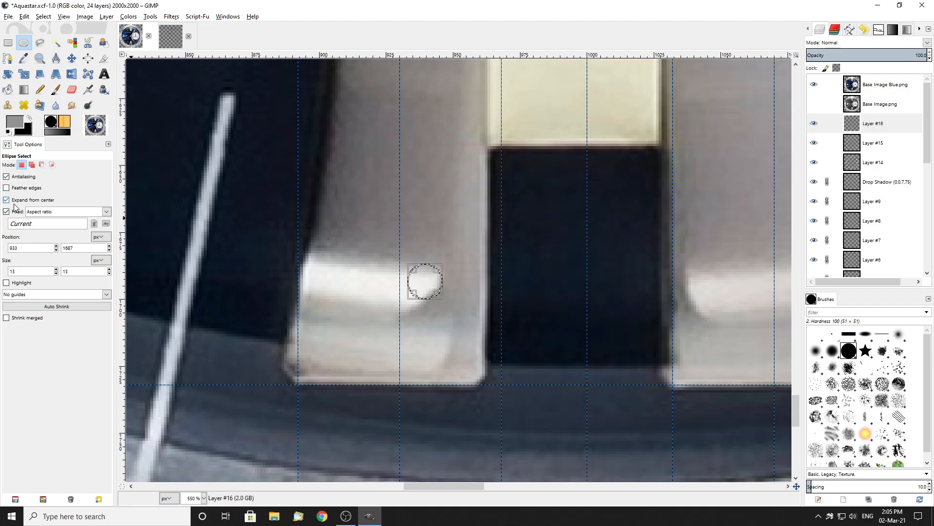
Enlarge the circular selection to 14 × 14 px with its proportions unlocked, and fix its aspect ratio again
{"action": "scroll", "coordinate": [432, 309], "scroll_direction": "up", "scroll_amount": 5}
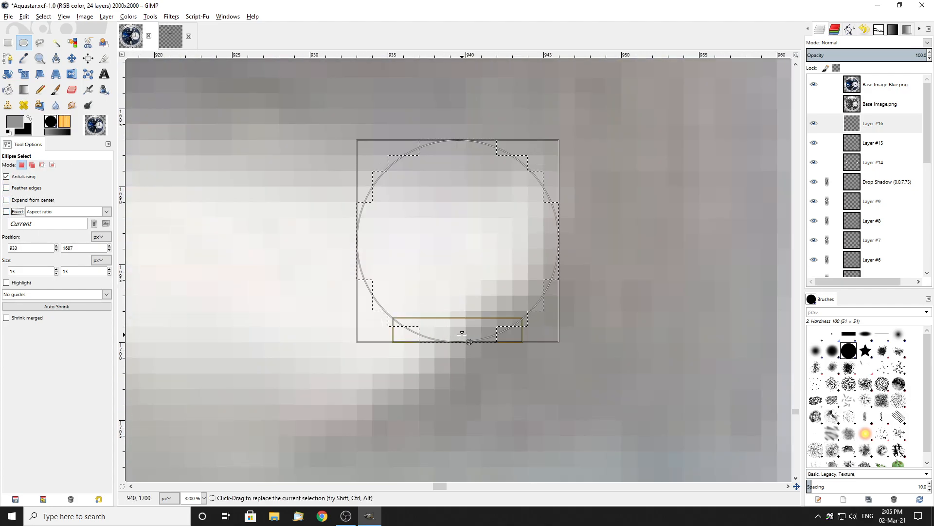
{"action": "left_click_drag", "start_coordinate": [461, 344], "coordinate": [467, 359]}
{"action": "left_click_drag", "start_coordinate": [547, 271], "coordinate": [567, 268]}
{"action": "left_click", "coordinate": [9, 212]}
{"action": "left_click", "coordinate": [486, 272]}
Move the circular selection to the left leg's lower inner corner at 949, 1718 and hide the blue reference image
{"action": "scroll", "coordinate": [487, 273], "scroll_direction": "down", "scroll_amount": 2}
{"action": "left_click_drag", "start_coordinate": [482, 272], "coordinate": [466, 273]}
{"action": "scroll", "coordinate": [465, 274], "scroll_direction": "down", "scroll_amount": 2}
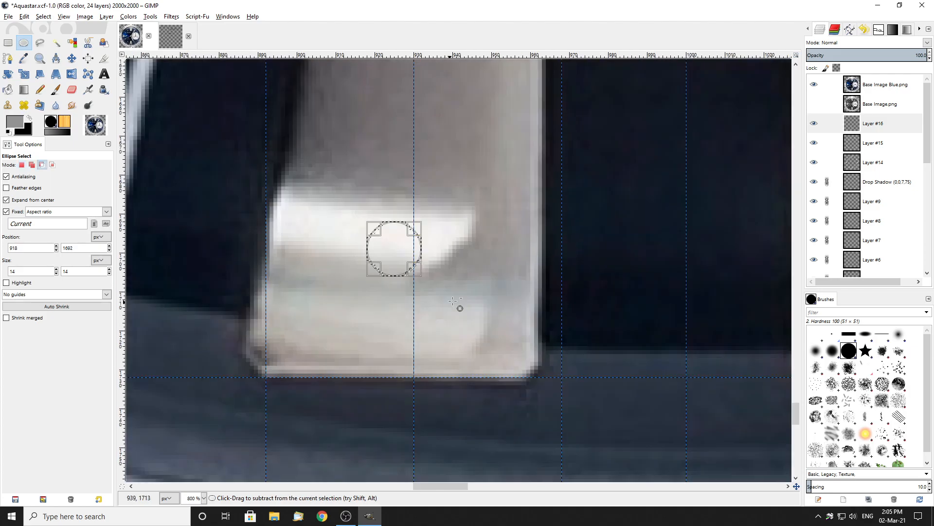
{"action": "left_click_drag", "start_coordinate": [399, 267], "coordinate": [516, 357]}
{"action": "scroll", "coordinate": [489, 351], "scroll_direction": "down", "scroll_amount": 3}
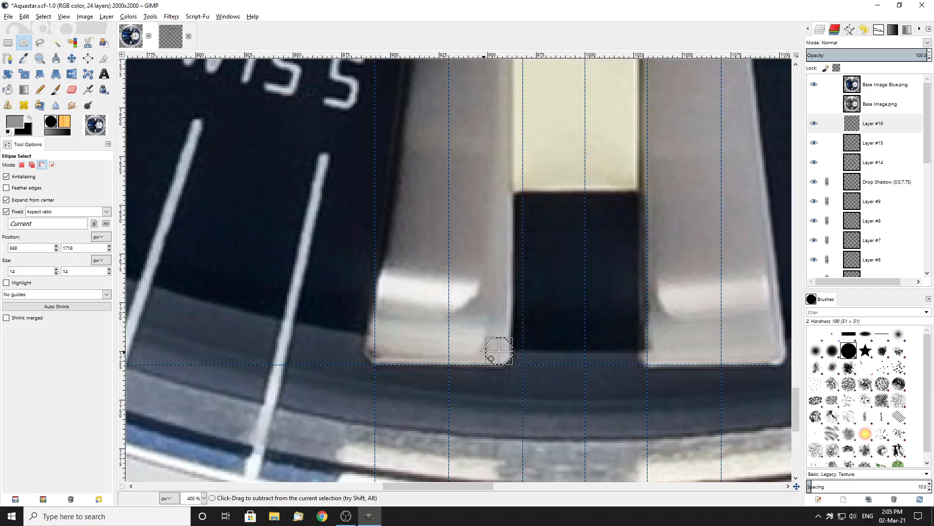
{"action": "scroll", "coordinate": [489, 349], "scroll_direction": "down", "scroll_amount": 3}
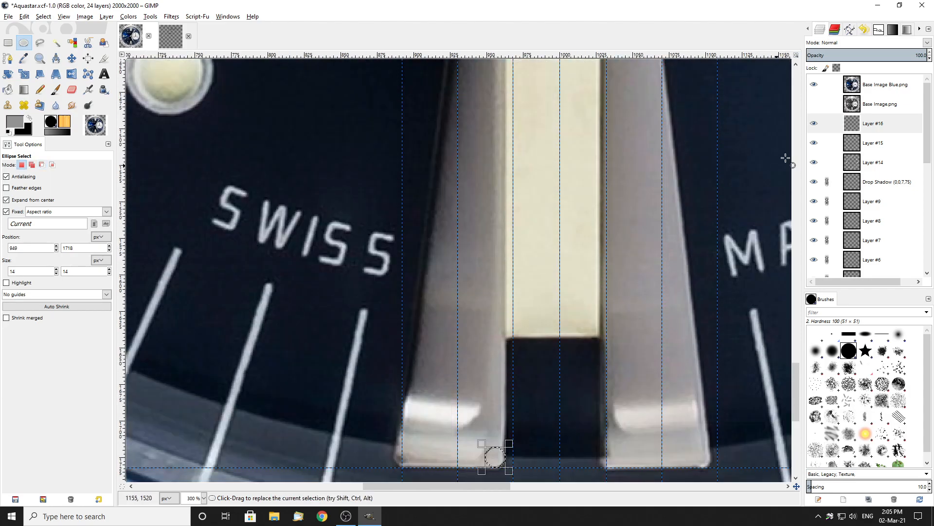
{"action": "left_click", "coordinate": [814, 85]}
{"action": "scroll", "coordinate": [494, 360], "scroll_direction": "up", "scroll_amount": 6}
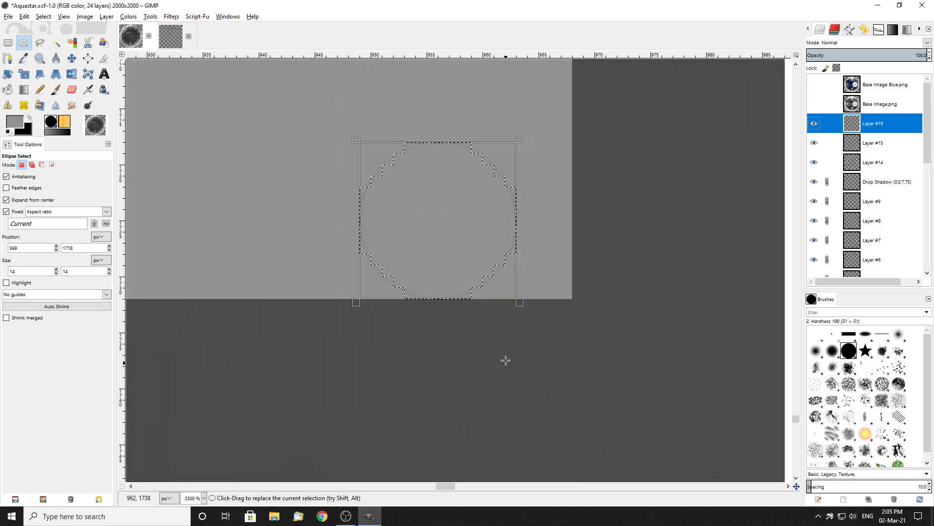
Fit the 14 px circular selection into the grey bar's lower-right corner and erase the corner outside it with a 5 px eraser
{"action": "left_click_drag", "start_coordinate": [463, 242], "coordinate": [520, 243]}
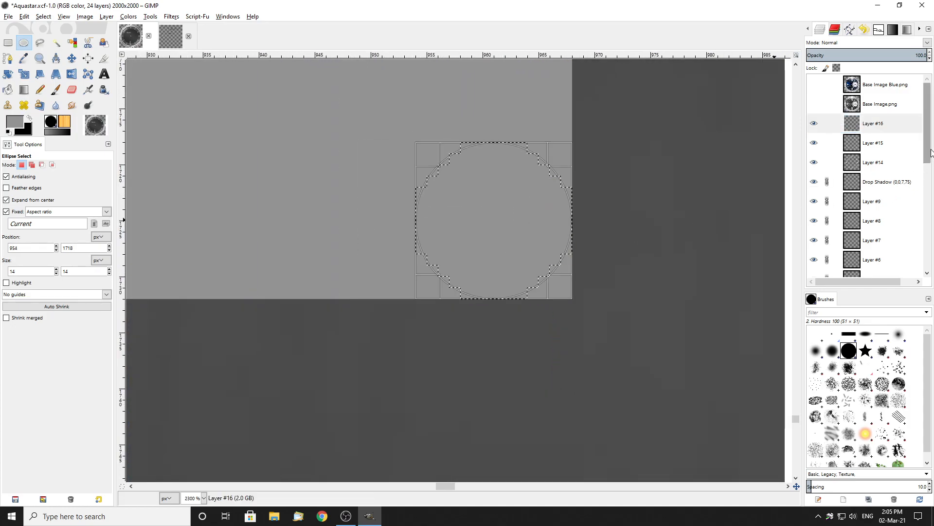
{"action": "key", "text": "Return"}
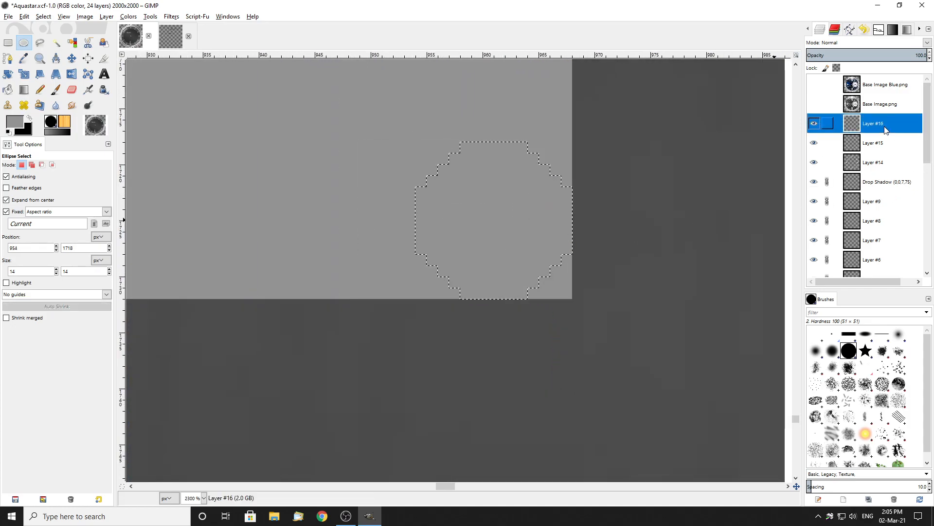
{"action": "left_click", "coordinate": [72, 90]}
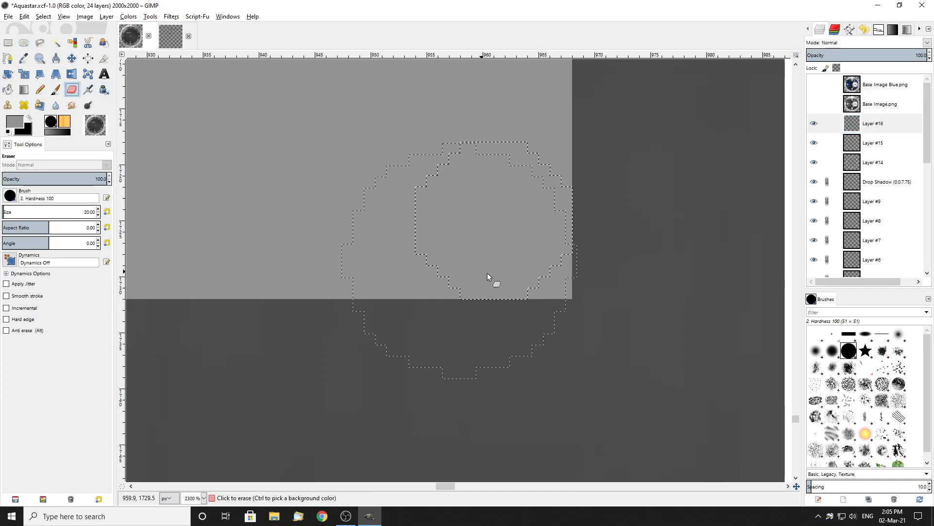
{"action": "left_click", "coordinate": [99, 209]}
{"action": "left_click", "coordinate": [99, 209]}
{"action": "scroll", "coordinate": [581, 267], "scroll_direction": "down", "scroll_amount": 3}
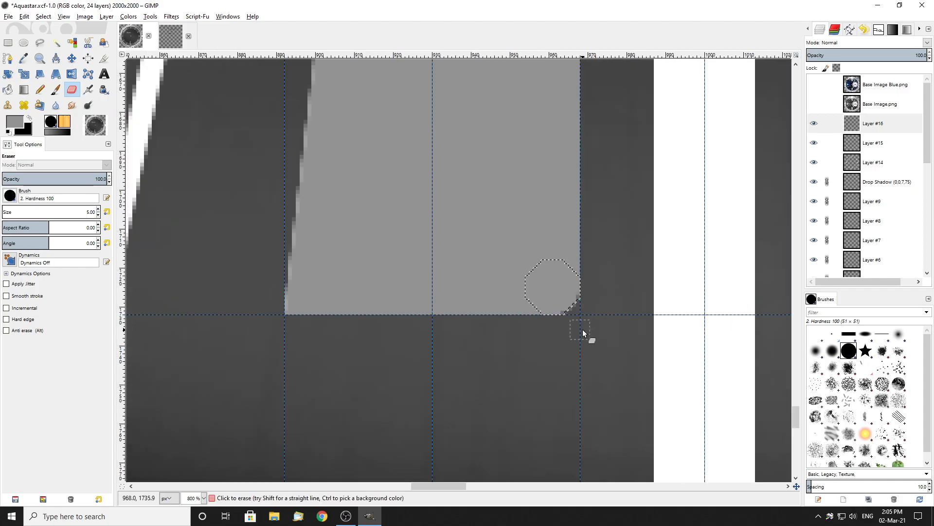
{"action": "key", "text": "e"}
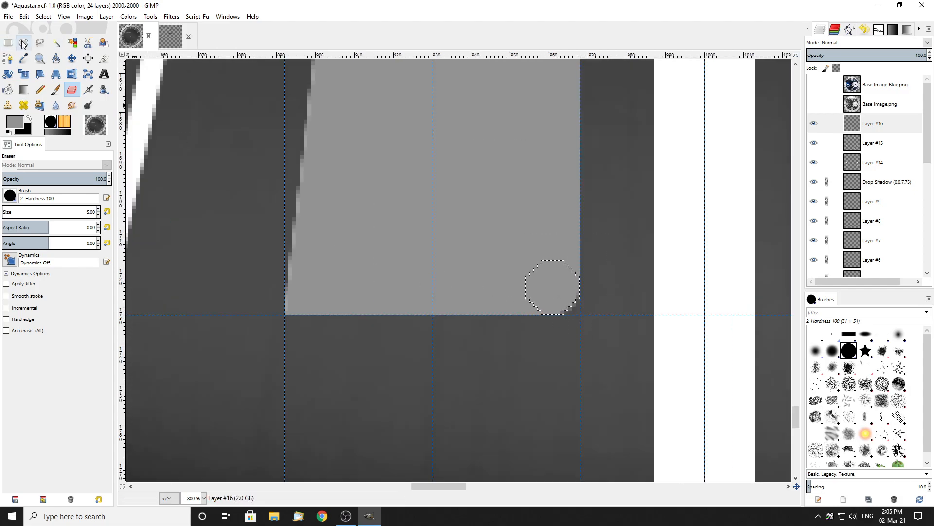
Place the circular selection at the bar's lower-left corner and enlarge it to 20 × 20 px against the temporarily shown Base Image Blue.png reference
{"action": "left_click", "coordinate": [817, 85]}
{"action": "left_click_drag", "start_coordinate": [563, 289], "coordinate": [334, 249]}
{"action": "mouse_move", "coordinate": [289, 282]}
{"action": "left_mouse_down"}
{"action": "mouse_move", "coordinate": [297, 277]}
{"action": "mouse_move", "coordinate": [290, 279]}
{"action": "left_mouse_up"}
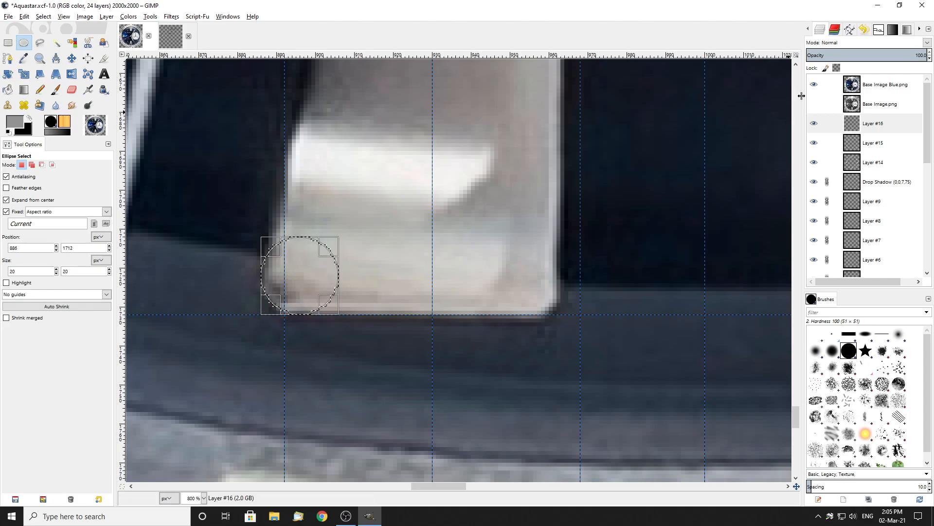
{"action": "left_click", "coordinate": [814, 86]}
Align the circular selection inside the bar's lower-left corner at 893, 1712 and erase the corner outside it
{"action": "scroll", "coordinate": [312, 277], "scroll_direction": "up", "scroll_amount": 2}
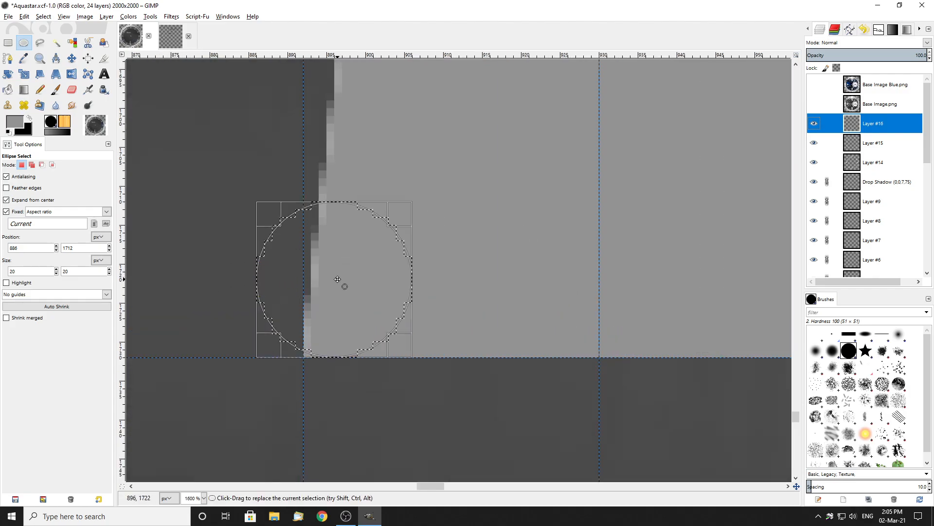
{"action": "mouse_move", "coordinate": [388, 283]}
{"action": "left_mouse_down"}
{"action": "mouse_move", "coordinate": [381, 286]}
{"action": "mouse_move", "coordinate": [386, 279]}
{"action": "left_mouse_up"}
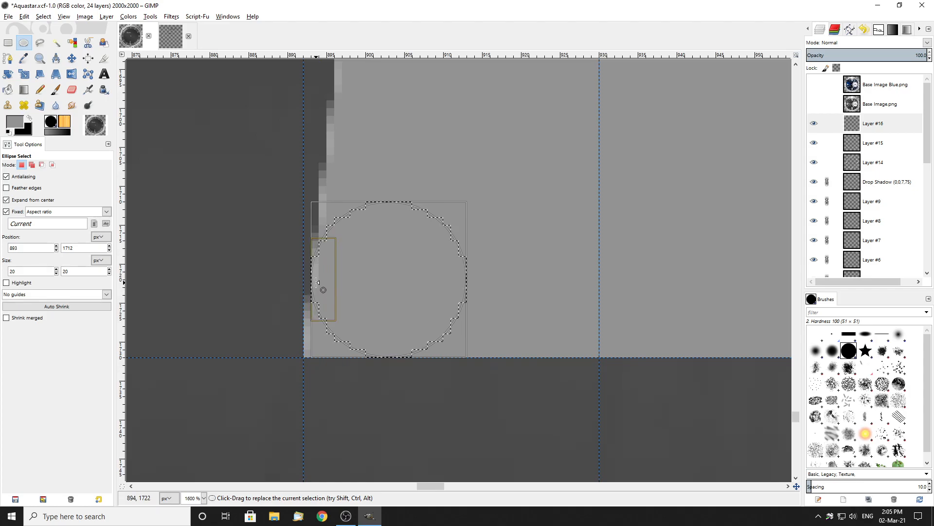
{"action": "key", "text": "Return"}
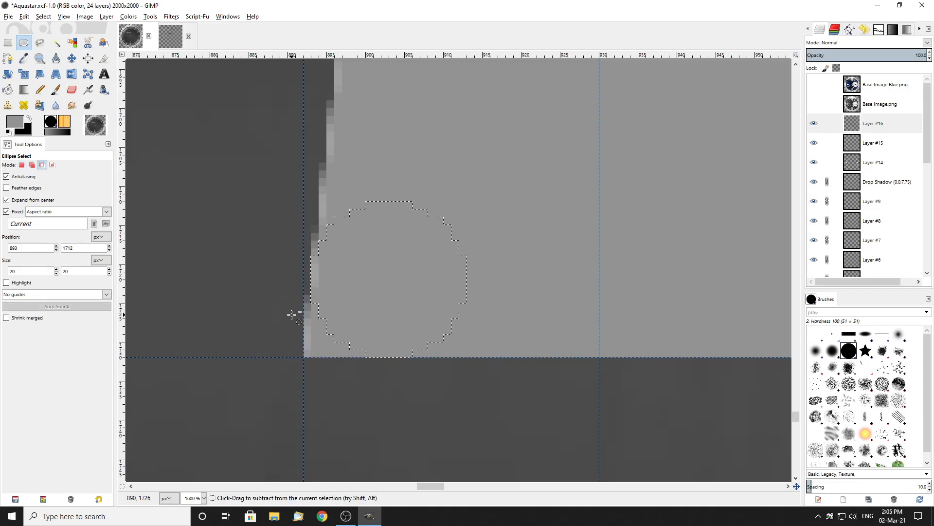
{"action": "key", "text": "shift+e"}
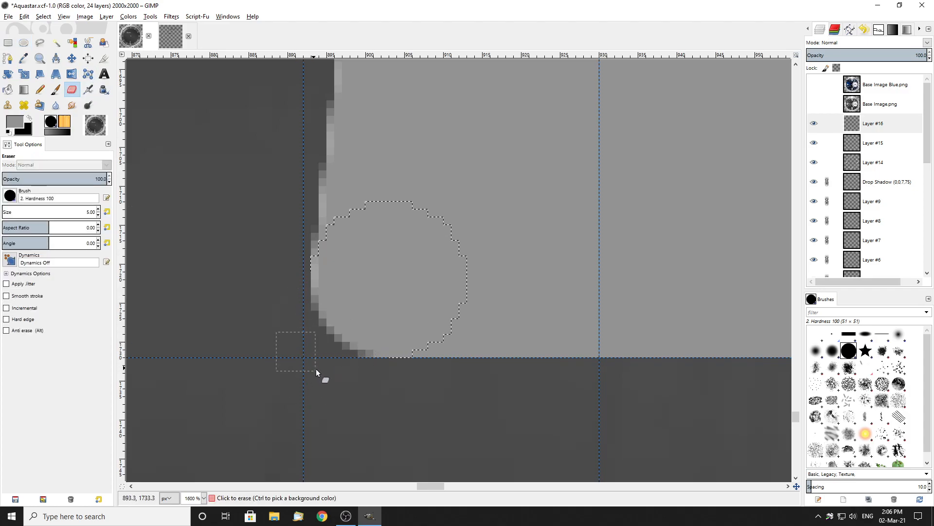
{"action": "scroll", "coordinate": [310, 365], "scroll_direction": "down", "scroll_amount": 3}
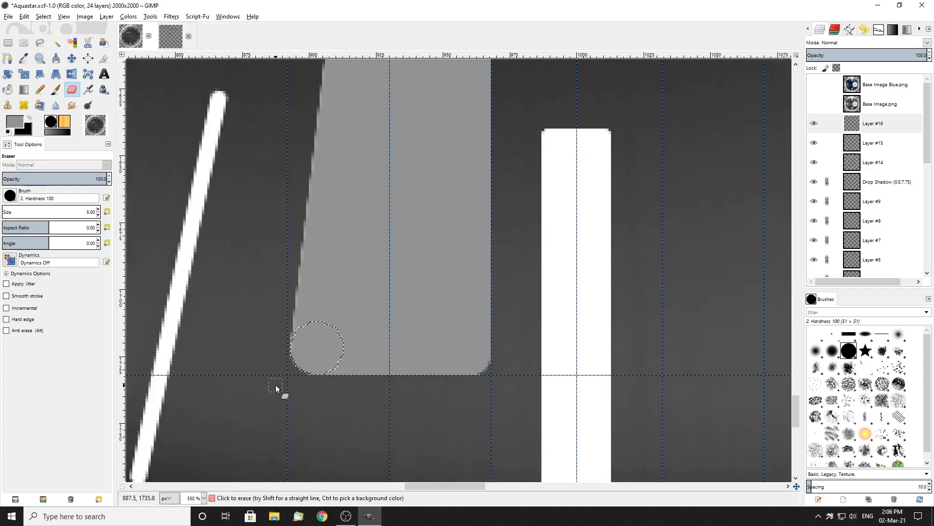
Move the 20 px circular selection up the bar to its upper-left corner at 930, 1414
{"action": "left_click", "coordinate": [26, 43]}
{"action": "scroll", "coordinate": [288, 259], "scroll_direction": "down", "scroll_amount": 1}
{"action": "left_click", "coordinate": [308, 320]}
{"action": "left_click_drag", "start_coordinate": [309, 320], "coordinate": [375, 140]}
{"action": "scroll", "coordinate": [374, 204], "scroll_direction": "up", "scroll_amount": 1}
{"action": "left_click_drag", "start_coordinate": [375, 257], "coordinate": [383, 154]}
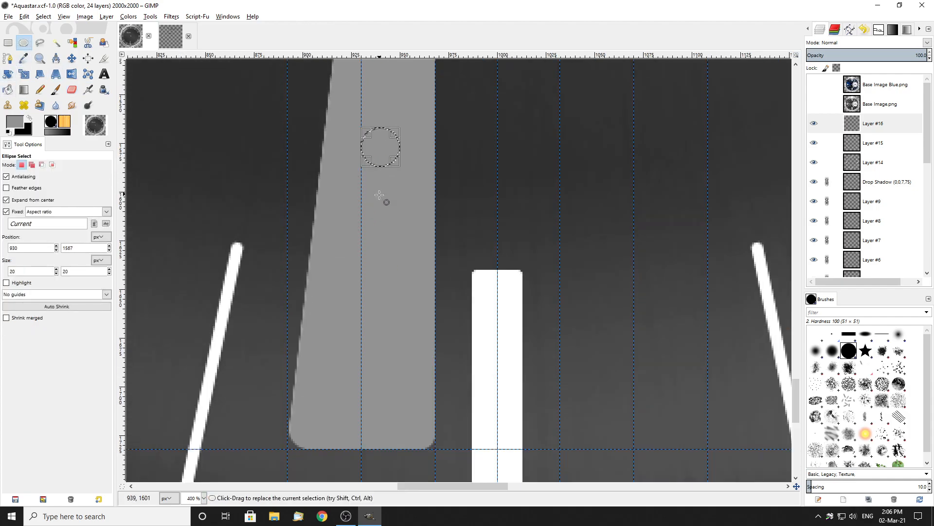
{"action": "scroll", "coordinate": [386, 204], "scroll_direction": "up", "scroll_amount": 1}
{"action": "left_click_drag", "start_coordinate": [384, 264], "coordinate": [384, 140]}
{"action": "scroll", "coordinate": [383, 215], "scroll_direction": "up", "scroll_amount": 1}
{"action": "left_click_drag", "start_coordinate": [384, 240], "coordinate": [386, 117]}
{"action": "scroll", "coordinate": [395, 190], "scroll_direction": "down", "scroll_amount": 2}
{"action": "left_click_drag", "start_coordinate": [392, 154], "coordinate": [390, 130]}
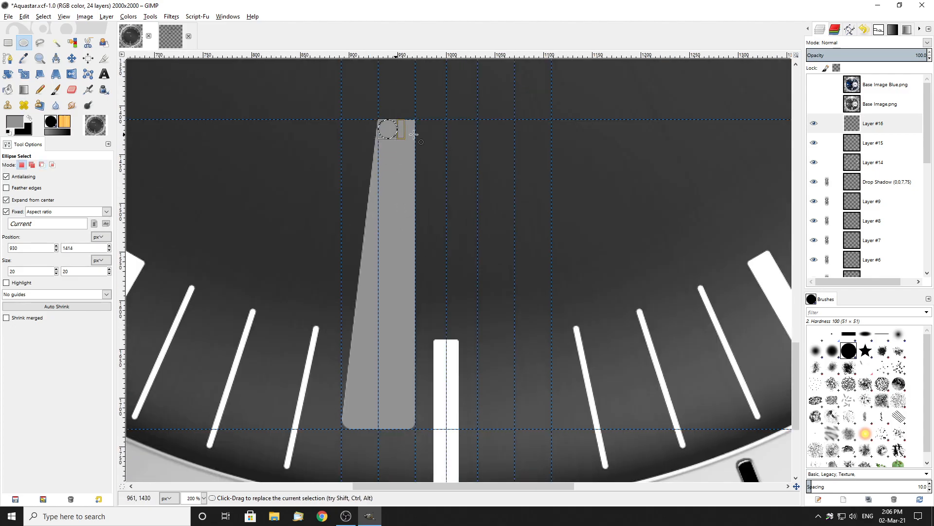
Shrink the circular selection to 10 × 10 px at 927, 1414, matching the corner radius of the Base Image Blue.png reference
{"action": "scroll", "coordinate": [400, 146], "scroll_direction": "up", "scroll_amount": 3}
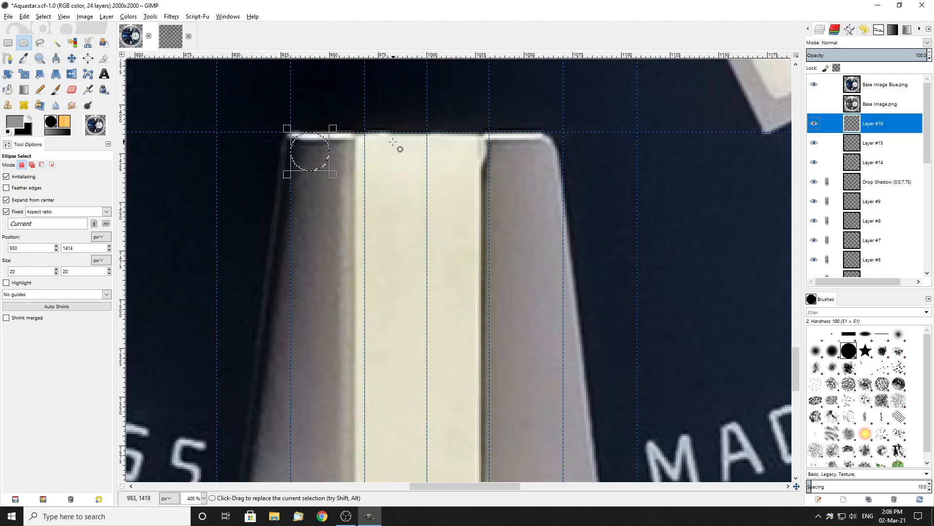
{"action": "scroll", "coordinate": [179, 182], "scroll_direction": "up", "scroll_amount": 2}
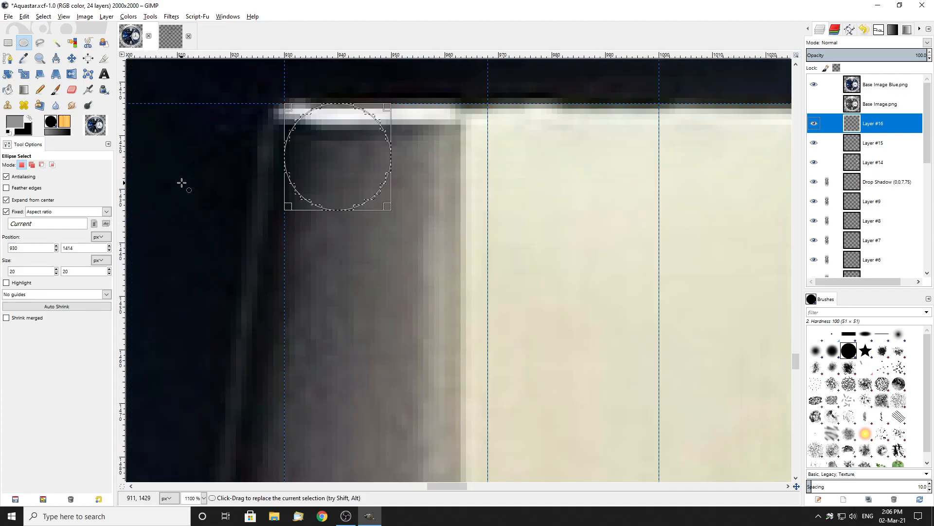
{"action": "left_click_drag", "start_coordinate": [373, 204], "coordinate": [295, 133]}
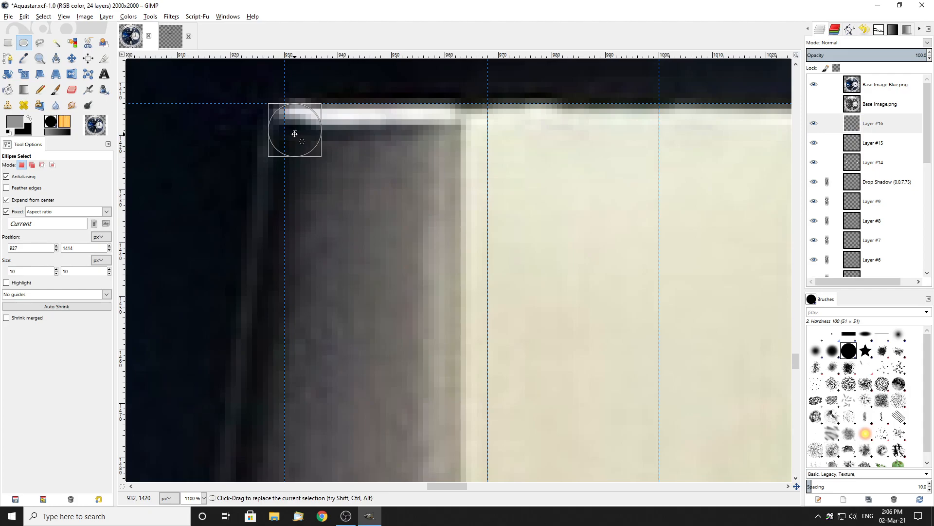
{"action": "left_click", "coordinate": [814, 85]}
Fit the 10 px circle into the bar's upper-left corner, invert the selection and erase the corner outside the circle
{"action": "scroll", "coordinate": [257, 110], "scroll_direction": "up", "scroll_amount": 2}
{"action": "mouse_move", "coordinate": [320, 133]}
{"action": "left_mouse_down"}
{"action": "mouse_move", "coordinate": [358, 133]}
{"action": "mouse_move", "coordinate": [350, 132]}
{"action": "mouse_move", "coordinate": [355, 142]}
{"action": "mouse_move", "coordinate": [364, 141]}
{"action": "mouse_move", "coordinate": [355, 141]}
{"action": "left_mouse_up"}
{"action": "key", "text": "ctrl+i"}
{"action": "key", "text": "shift+e"}
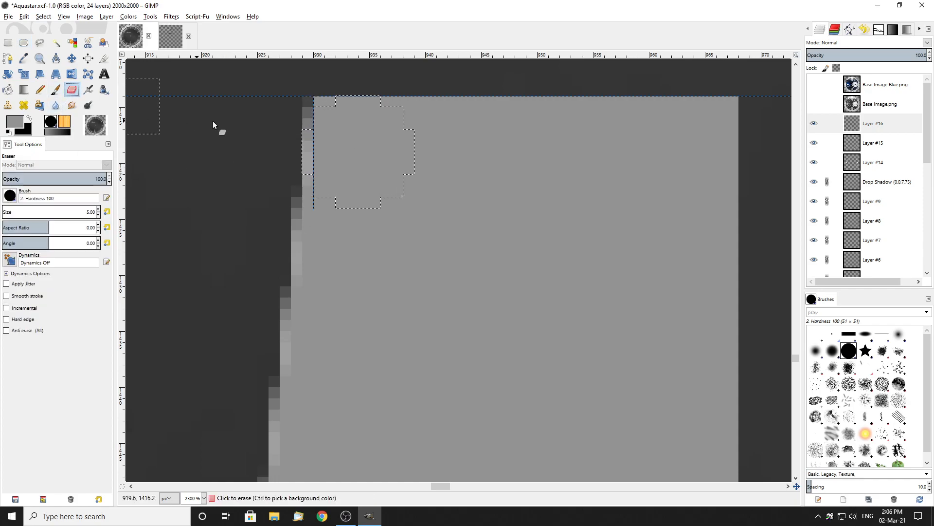
{"action": "left_click", "coordinate": [328, 102]}
Move the circular selection near the bar's upper-right corner and shrink it to 8 × 8 px against the temporarily shown blue reference image
{"action": "left_click", "coordinate": [814, 85]}
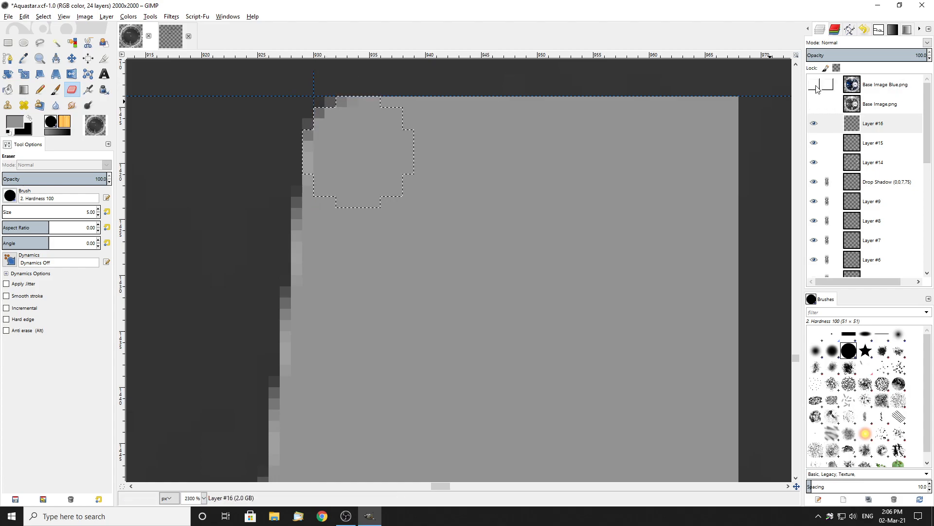
{"action": "left_click", "coordinate": [23, 43]}
{"action": "left_click", "coordinate": [358, 151]}
{"action": "left_click_drag", "start_coordinate": [357, 152], "coordinate": [641, 152]}
{"action": "scroll", "coordinate": [641, 152], "scroll_direction": "down", "scroll_amount": 6, "text": "ctrl"}
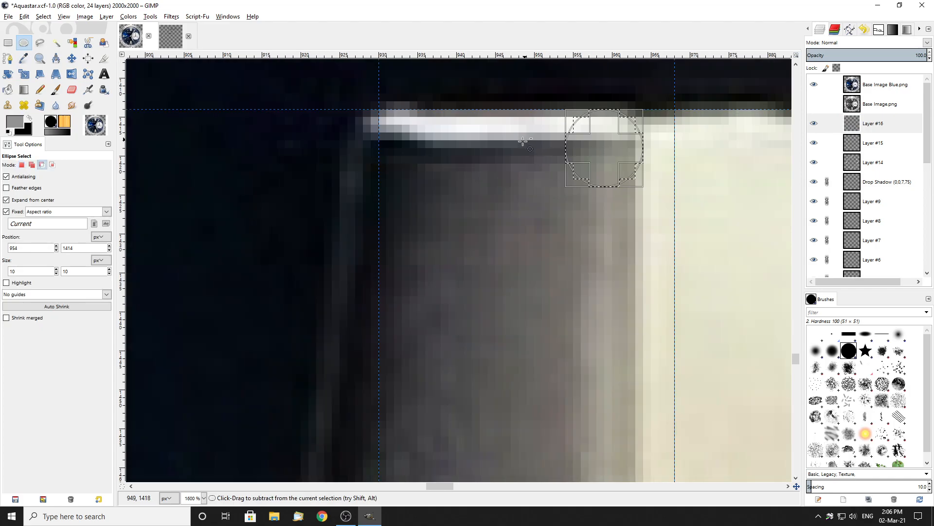
{"action": "scroll", "coordinate": [611, 190], "scroll_direction": "up", "scroll_amount": 5, "text": "ctrl"}
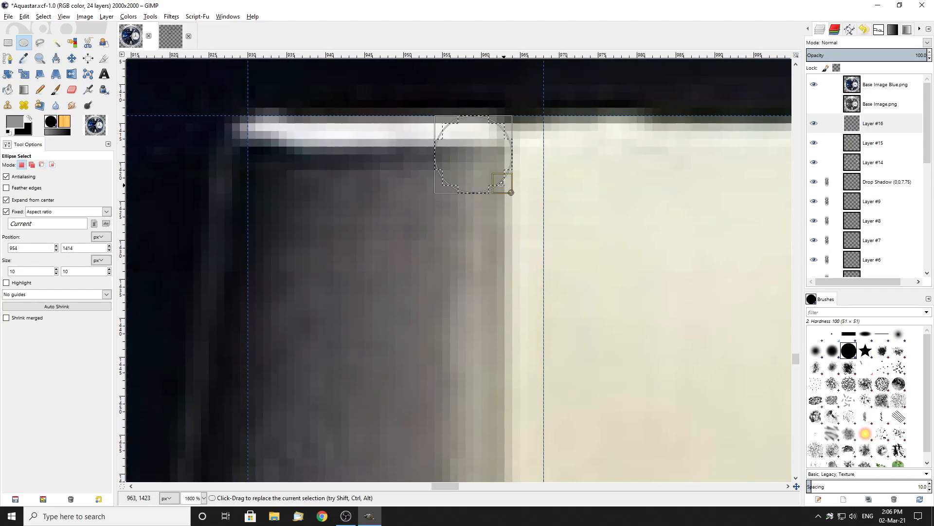
{"action": "left_click_drag", "start_coordinate": [502, 183], "coordinate": [497, 178]}
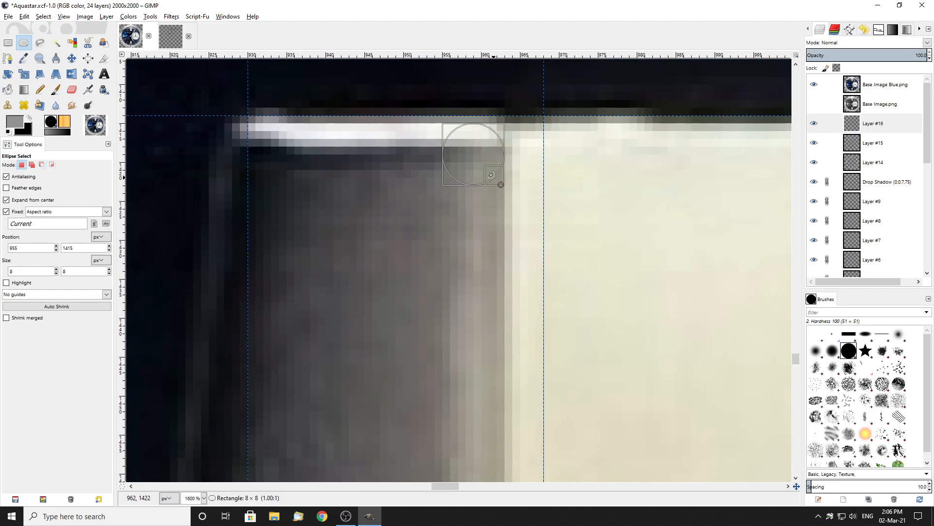
{"action": "left_click", "coordinate": [814, 86]}
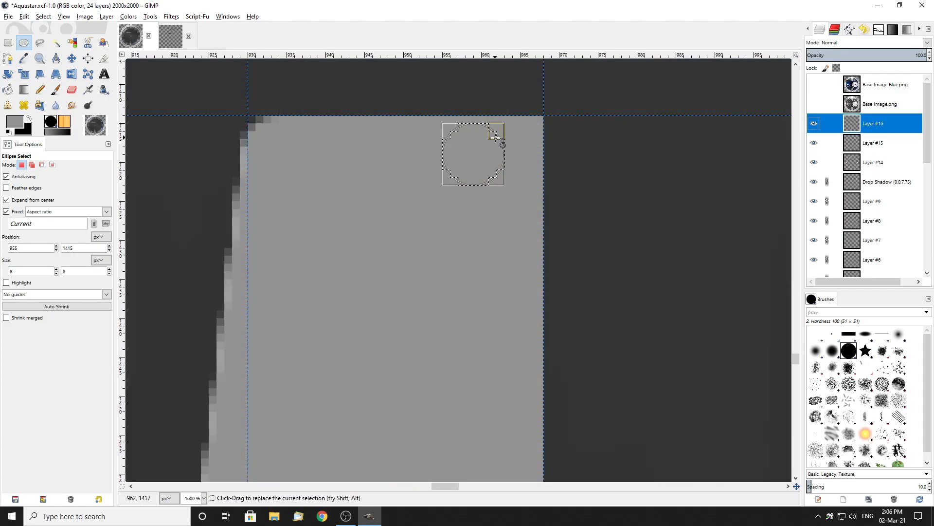
Fit the circular selection into the bar's upper-right corner at 961, 1414, reduced to 7 × 7 px, and invert it
{"action": "scroll", "coordinate": [499, 141], "scroll_direction": "up", "scroll_amount": 2}
{"action": "left_click_drag", "start_coordinate": [476, 175], "coordinate": [549, 155]}
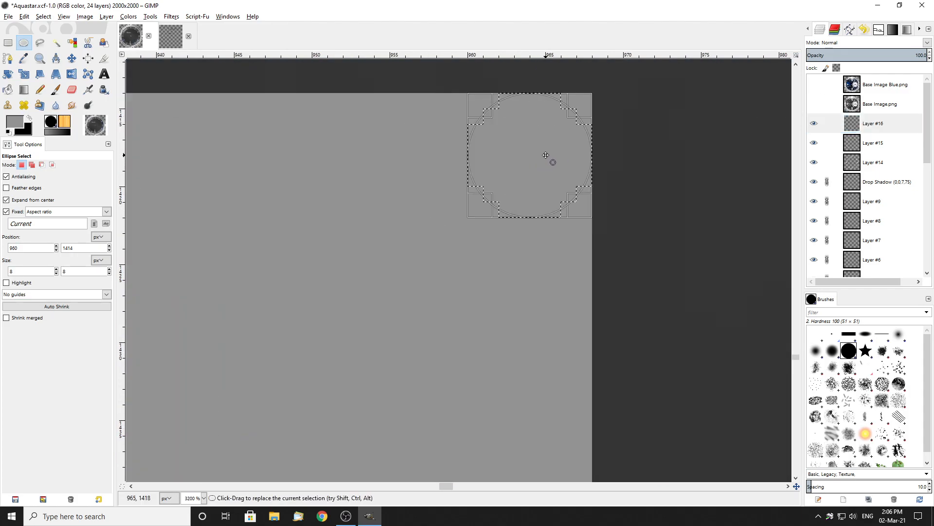
{"action": "mouse_move", "coordinate": [581, 194]}
{"action": "left_mouse_down"}
{"action": "mouse_move", "coordinate": [575, 188]}
{"action": "mouse_move", "coordinate": [582, 208]}
{"action": "left_mouse_up"}
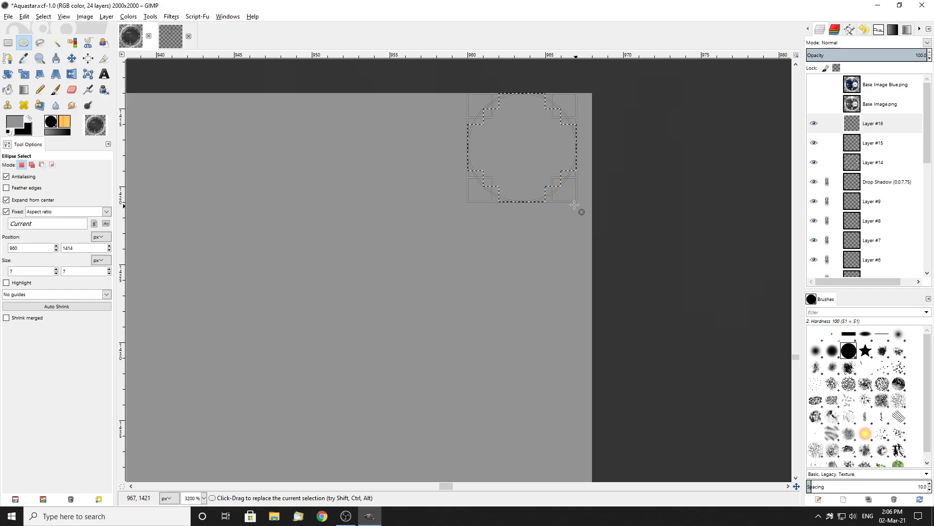
{"action": "key", "text": "ctrl"}
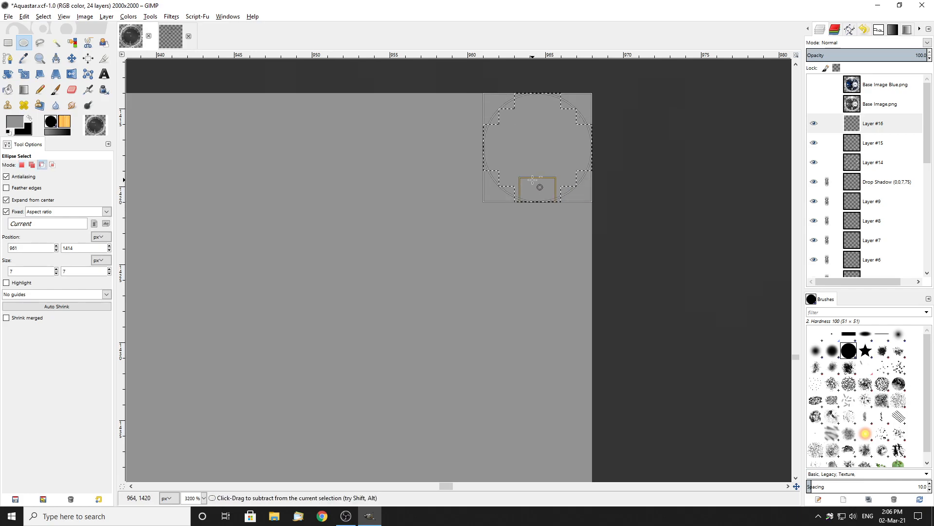
Erase the bar's upper-right corner outside the circle, undoing and repeating the first erase, and clear the selection
{"action": "left_click", "coordinate": [72, 90]}
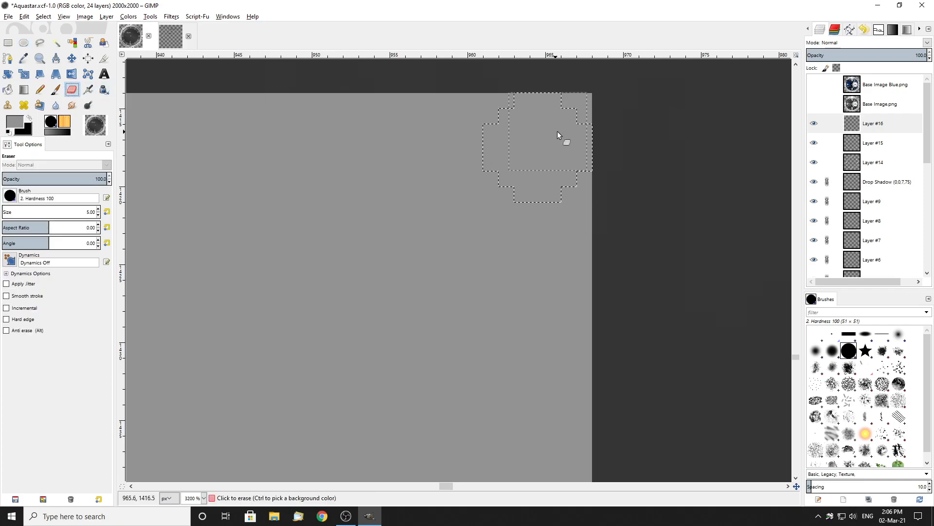
{"action": "left_click_drag", "start_coordinate": [561, 101], "coordinate": [587, 115]}
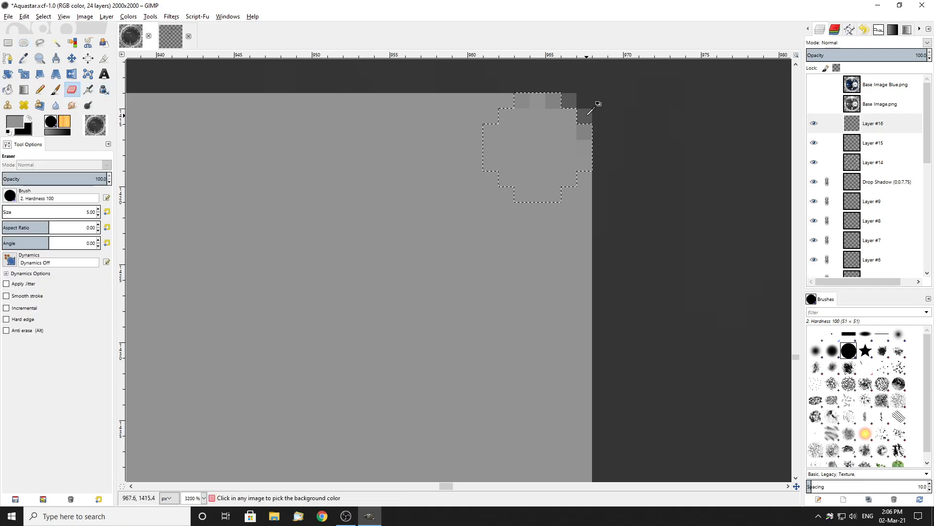
{"action": "key", "text": "ctrl+z"}
{"action": "left_click", "coordinate": [586, 103]}
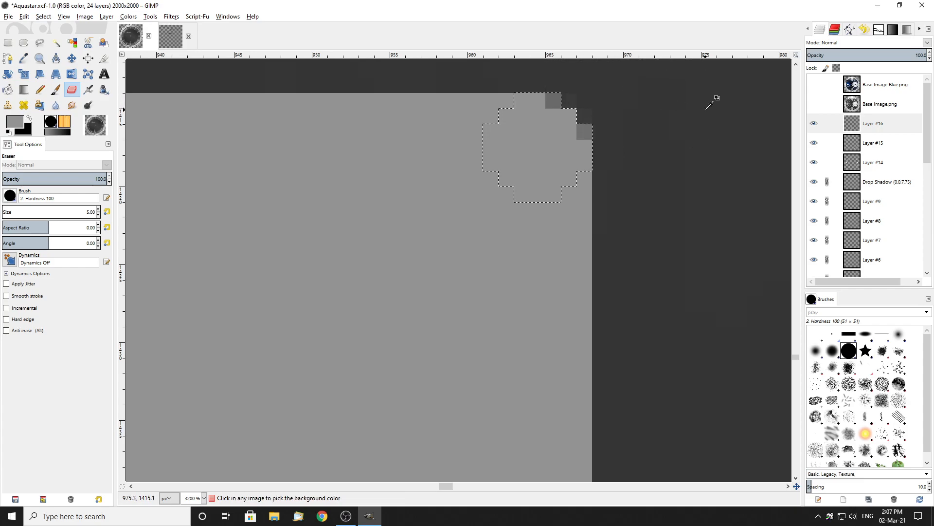
{"action": "key", "text": "r"}
{"action": "left_click", "coordinate": [606, 199]}
Show and select the Base Image Blue.png layer and pick the foreground colour from the light grey edge of the nine o'clock marker
{"action": "scroll", "coordinate": [440, 217], "scroll_direction": "down", "scroll_amount": 10}
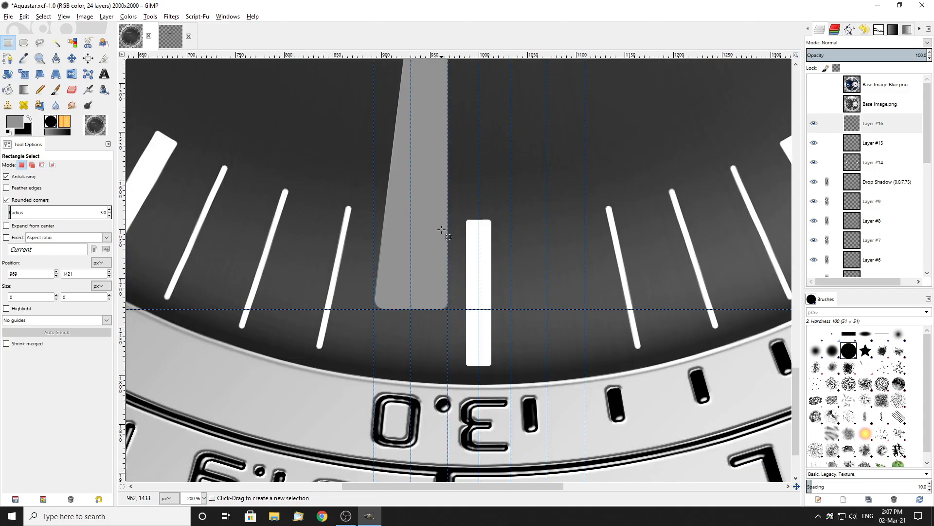
{"action": "scroll", "coordinate": [441, 230], "scroll_direction": "down", "scroll_amount": 2}
{"action": "left_click", "coordinate": [810, 89]}
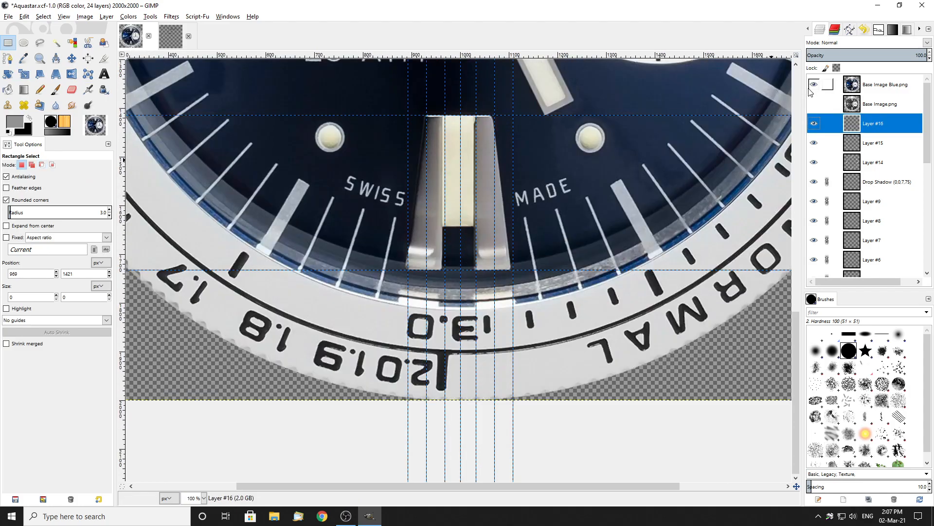
{"action": "scroll", "coordinate": [358, 229], "scroll_direction": "up", "scroll_amount": 8}
{"action": "scroll", "coordinate": [400, 230], "scroll_direction": "down", "scroll_amount": 2}
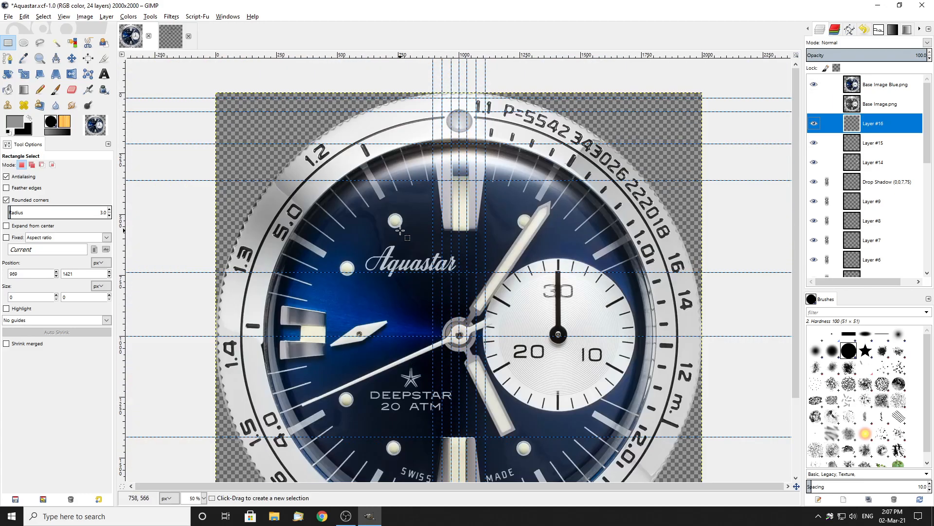
{"action": "scroll", "coordinate": [276, 371], "scroll_direction": "up", "scroll_amount": 1}
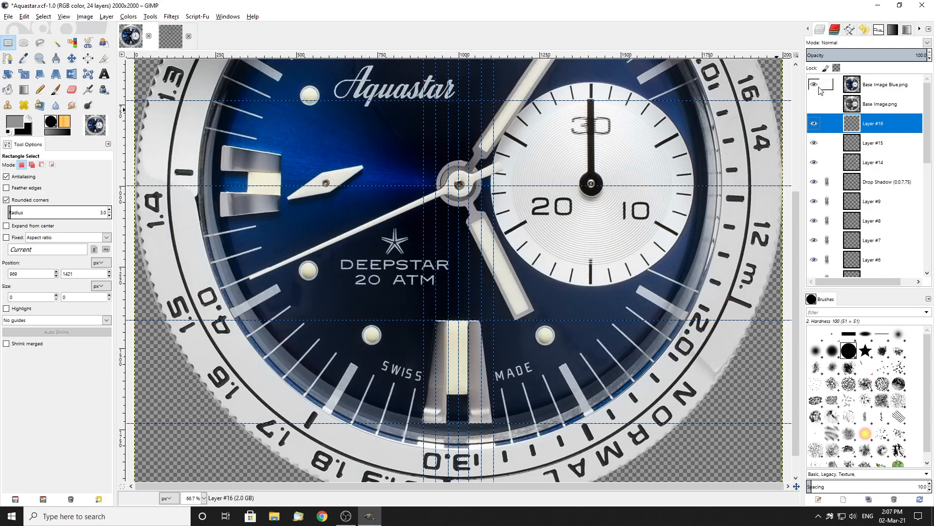
{"action": "left_click", "coordinate": [884, 87]}
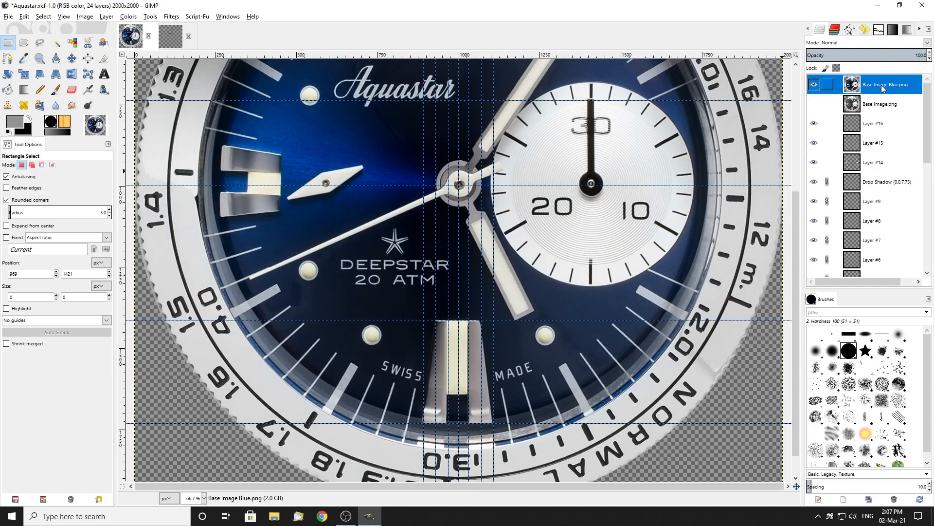
{"action": "left_click", "coordinate": [26, 59]}
{"action": "scroll", "coordinate": [241, 173], "scroll_direction": "up", "scroll_amount": 7, "text": "ctrl"}
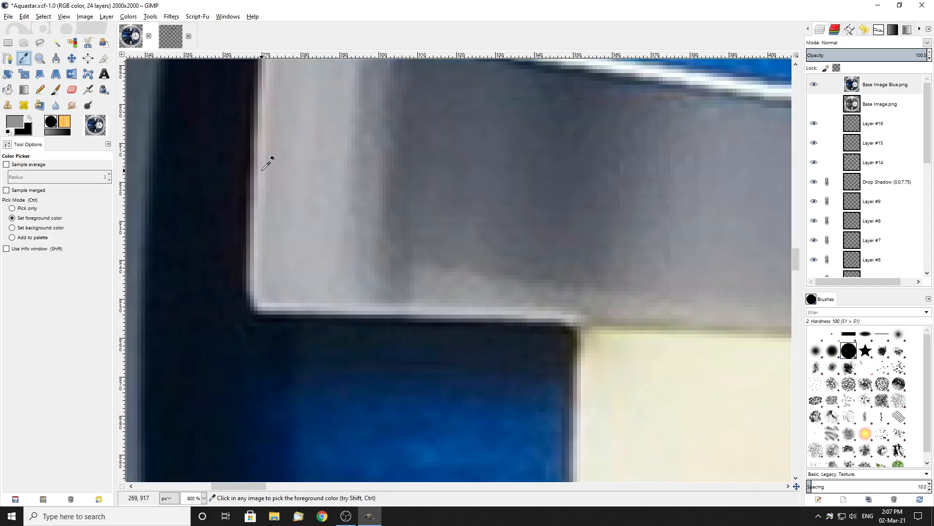
{"action": "left_click", "coordinate": [263, 169]}
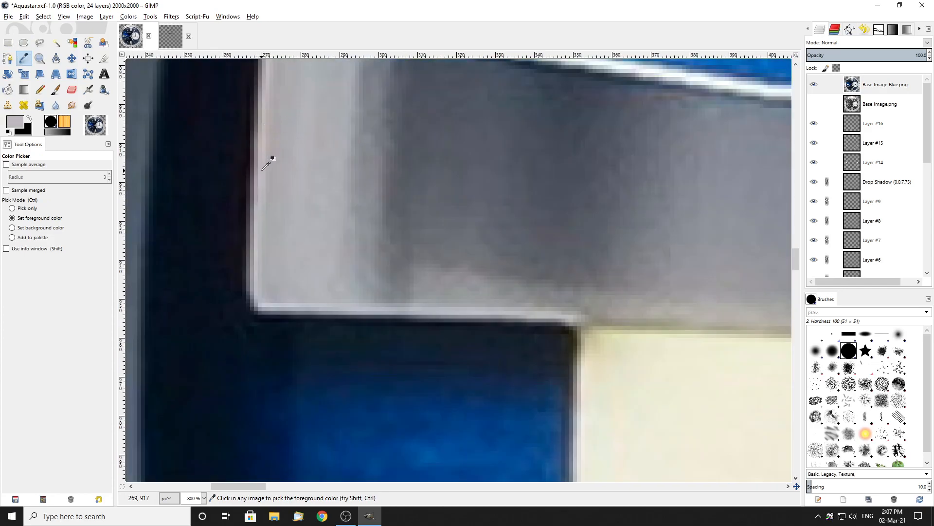
Sample darker greys across the nine o'clock marker, settling the background colour on the mid-grey beside its light outer band
{"action": "left_click", "coordinate": [368, 183], "text": "ctrl"}
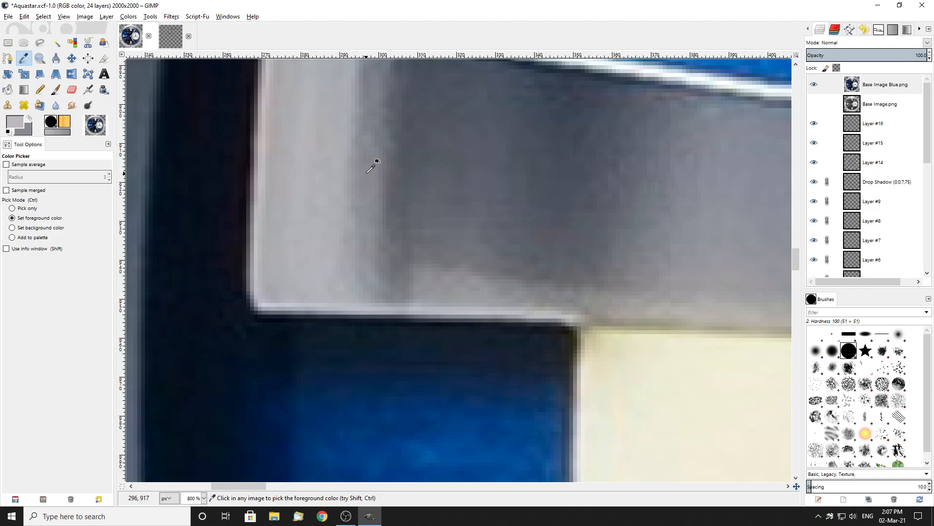
{"action": "key", "text": "ctrl"}
{"action": "key", "text": "ctrl"}
{"action": "left_click", "coordinate": [483, 148], "text": "ctrl"}
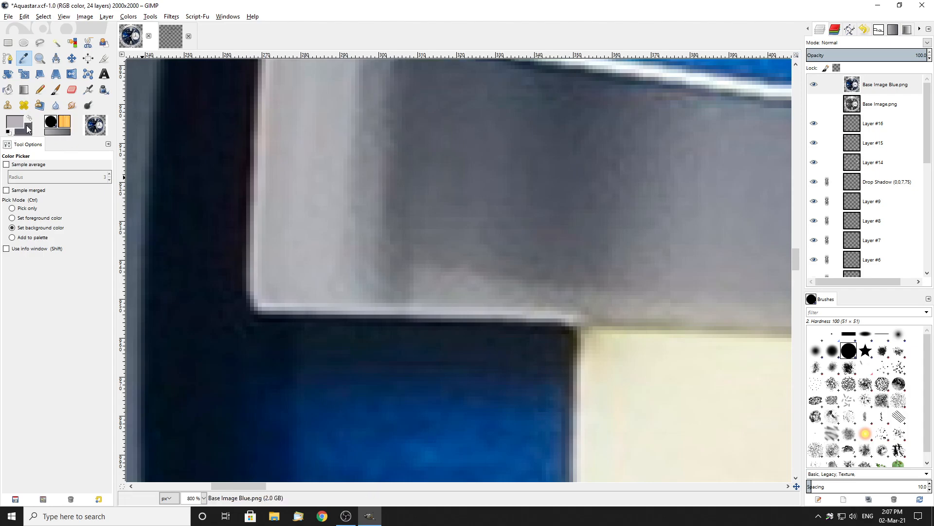
{"action": "left_click", "coordinate": [740, 224], "text": "ctrl"}
{"action": "left_click", "coordinate": [681, 129]}
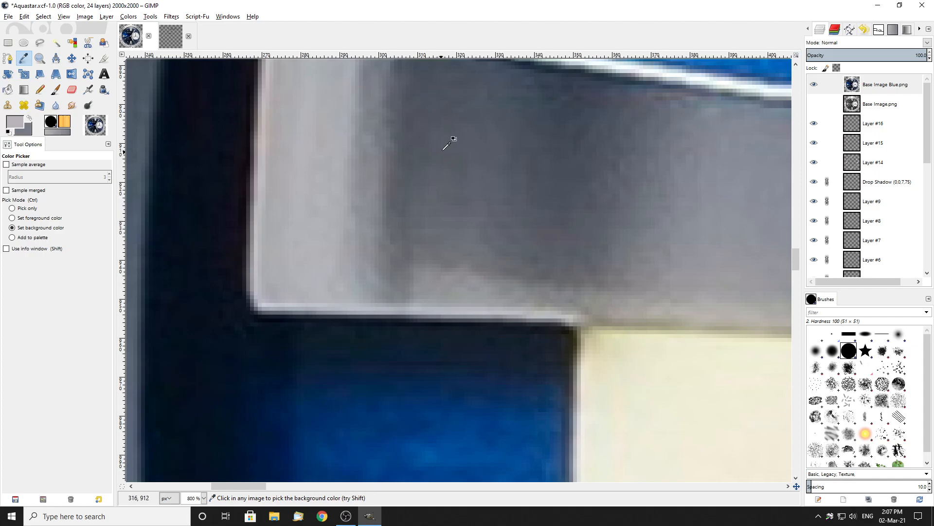
{"action": "left_click", "coordinate": [402, 164]}
{"action": "left_click", "coordinate": [377, 158]}
Set the foreground colour to the light grey e8e8e8
{"action": "scroll", "coordinate": [308, 188], "scroll_direction": "down", "scroll_amount": 2, "text": "ctrl"}
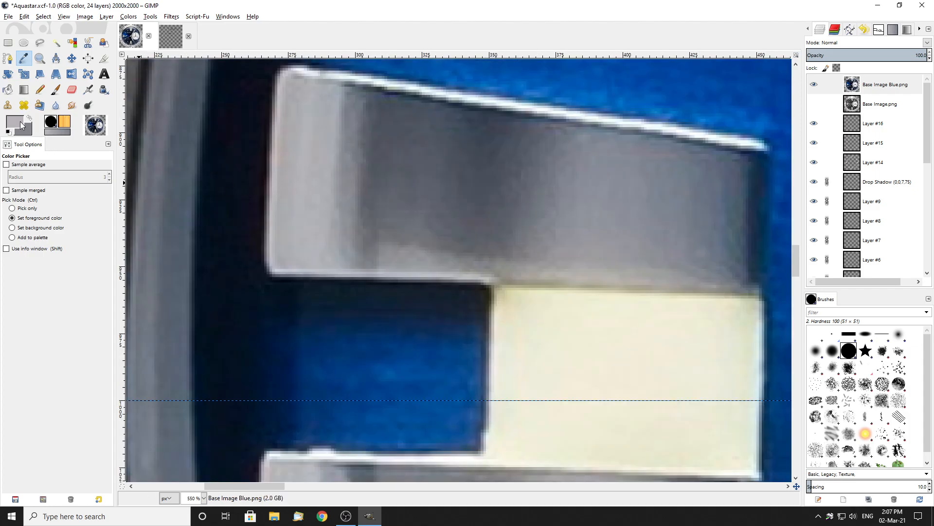
{"action": "left_click", "coordinate": [22, 125]}
{"action": "left_click_drag", "start_coordinate": [262, 177], "coordinate": [268, 180]}
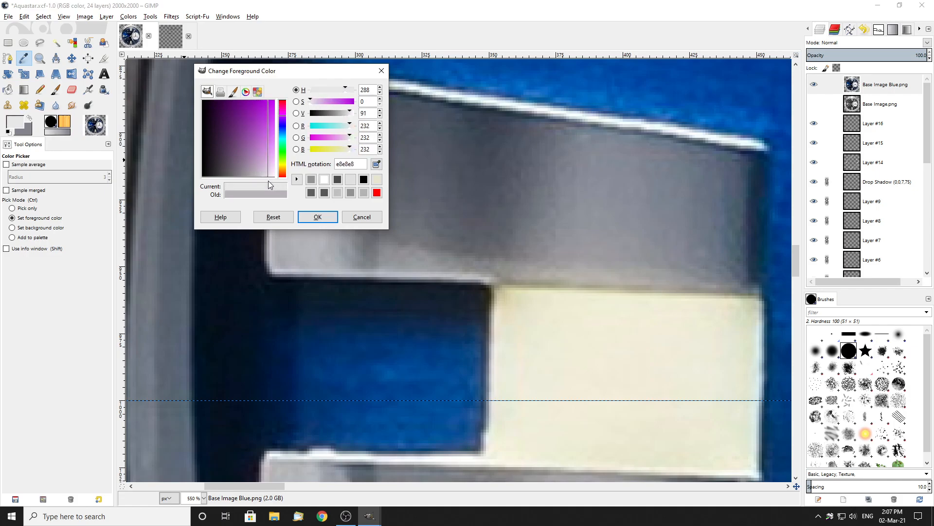
{"action": "left_click", "coordinate": [326, 217]}
Hide the Base Image Blue.png layer and make Layer #16, with the grey six o'clock bar, active
{"action": "scroll", "coordinate": [340, 207], "scroll_direction": "down", "scroll_amount": 3}
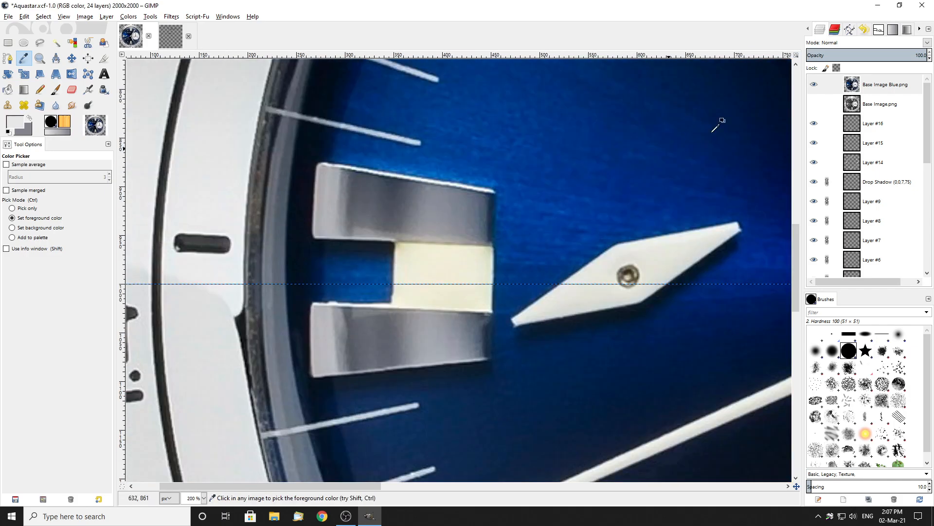
{"action": "left_click", "coordinate": [814, 85]}
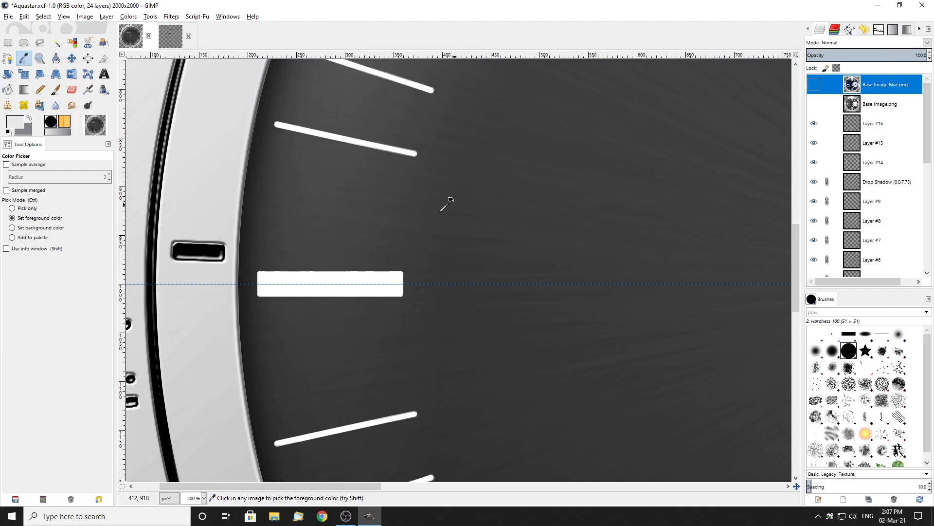
{"action": "scroll", "coordinate": [480, 234], "scroll_direction": "down", "scroll_amount": 4}
{"action": "scroll", "coordinate": [470, 378], "scroll_direction": "up", "scroll_amount": 1}
{"action": "scroll", "coordinate": [469, 379], "scroll_direction": "up", "scroll_amount": 4}
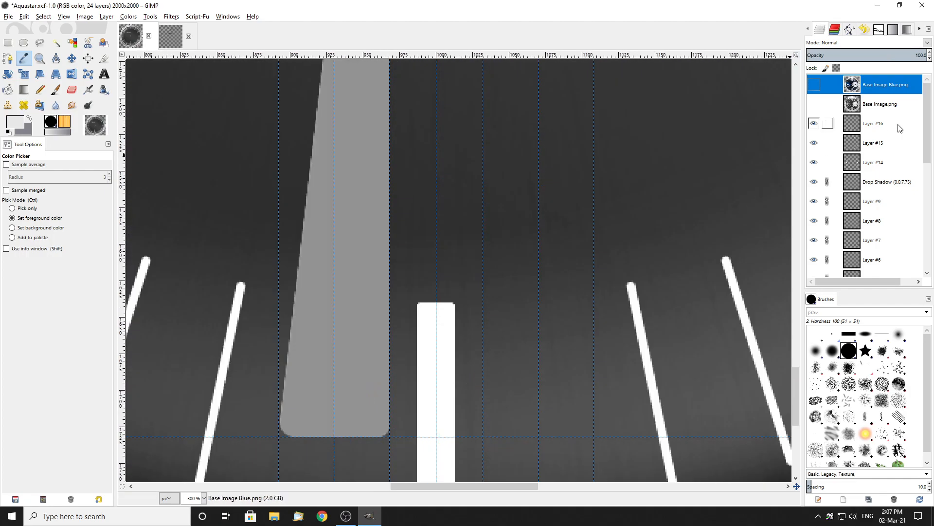
{"action": "left_click", "coordinate": [871, 123]}
{"action": "scroll", "coordinate": [299, 310], "scroll_direction": "up", "scroll_amount": 2}
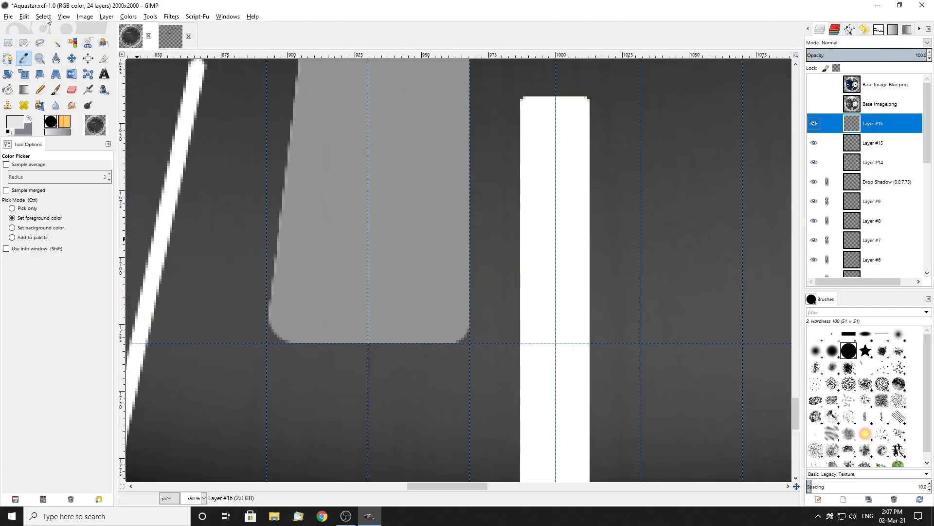
Select an 86 × 25 px band with 3 px rounded corners at 889, 1707 over the bar's lower end, checking it against the blue reference image
{"action": "left_click", "coordinate": [8, 44]}
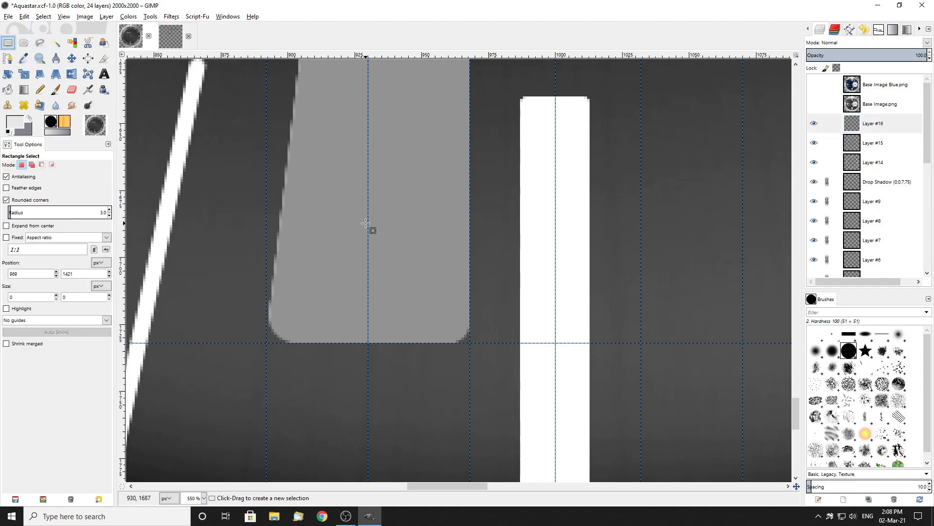
{"action": "left_click", "coordinate": [40, 43]}
{"action": "left_click", "coordinate": [7, 43]}
{"action": "left_click_drag", "start_coordinate": [258, 277], "coordinate": [489, 342]}
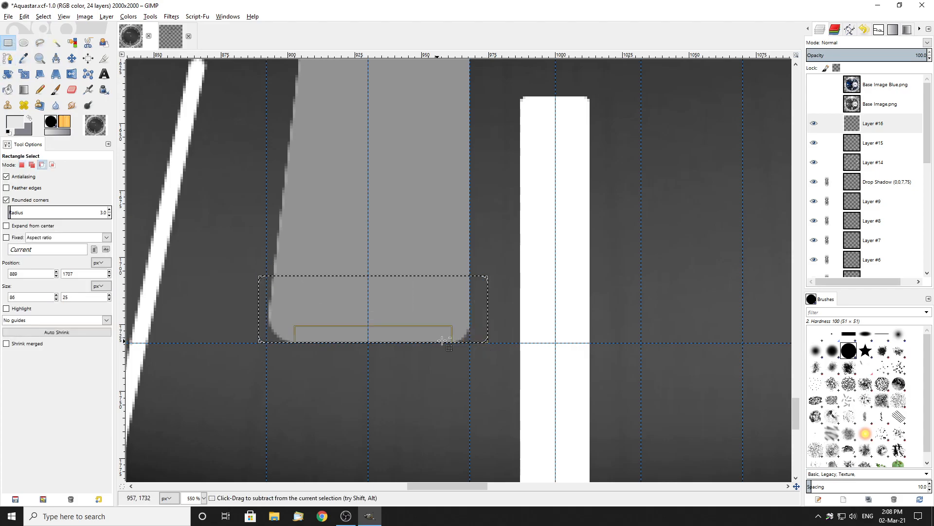
{"action": "scroll", "coordinate": [440, 341], "scroll_direction": "down", "scroll_amount": 2}
{"action": "left_click", "coordinate": [814, 85]}
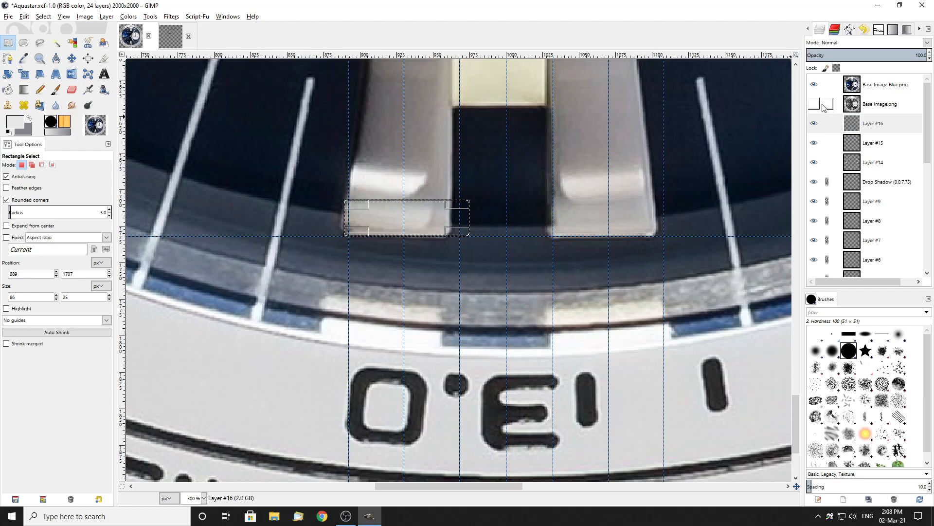
{"action": "left_click", "coordinate": [814, 84]}
{"action": "scroll", "coordinate": [406, 213], "scroll_direction": "up", "scroll_amount": 2}
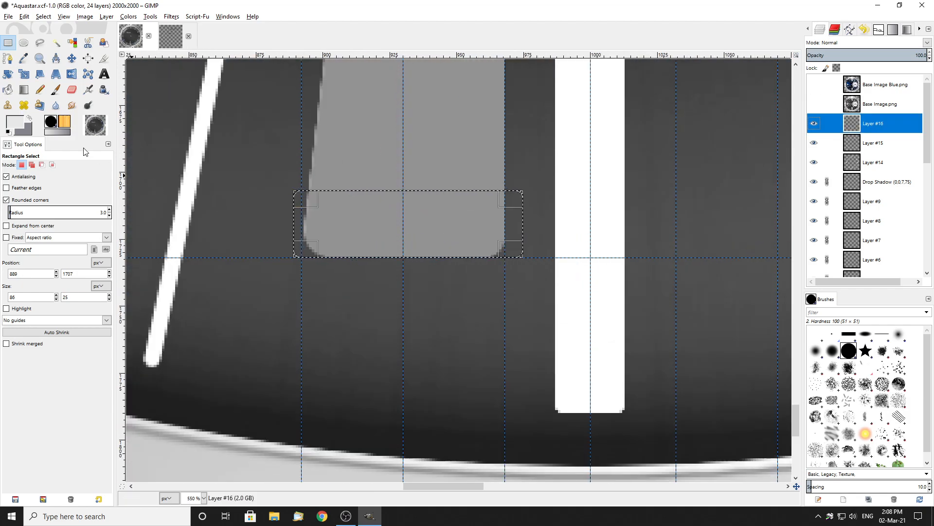
Try a vertical bi-linear foreground-to-background gradient from the middle of the selected band to its lower edge
{"action": "left_click", "coordinate": [23, 89]}
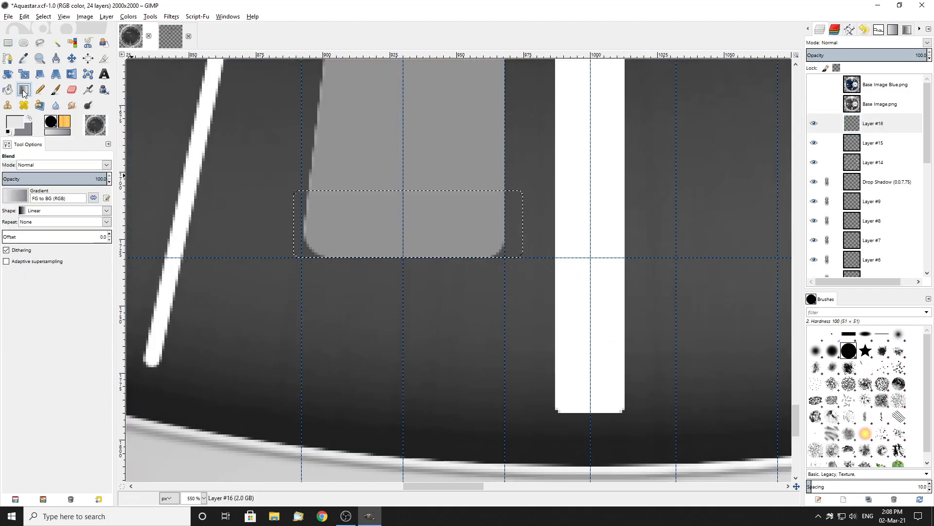
{"action": "left_click", "coordinate": [44, 210]}
{"action": "left_click", "coordinate": [41, 234]}
{"action": "left_click_drag", "start_coordinate": [402, 224], "coordinate": [404, 256]}
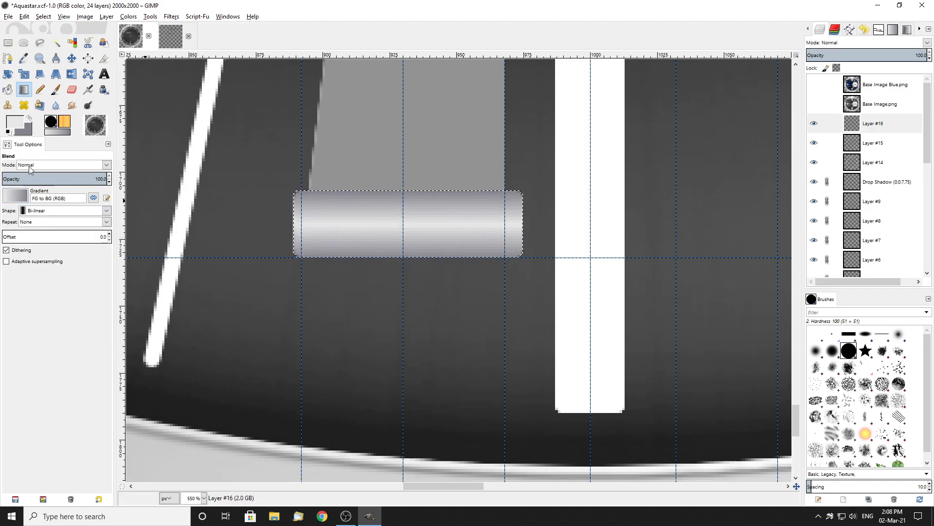
Try the bi-linear gradient with the colours swapped, and a shorter one with the original colour order restored
{"action": "left_click", "coordinate": [28, 120]}
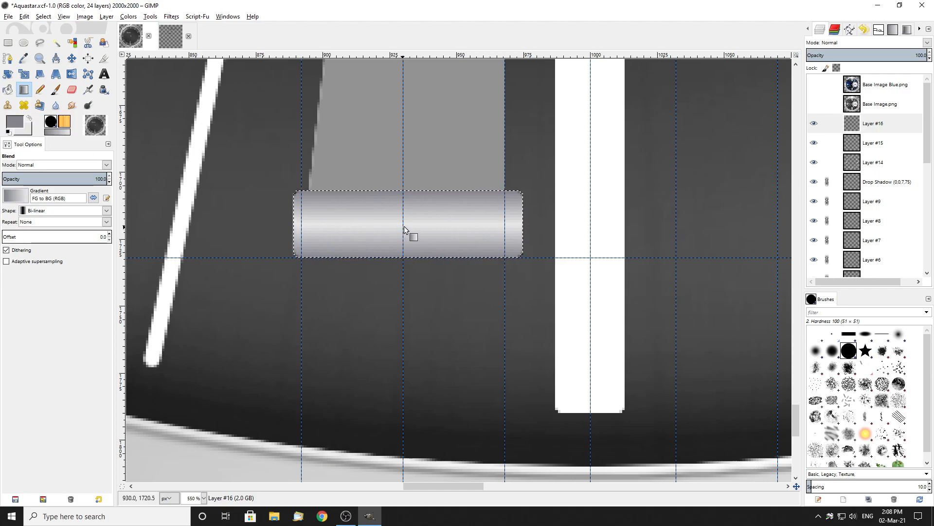
{"action": "left_click_drag", "start_coordinate": [402, 224], "coordinate": [403, 258]}
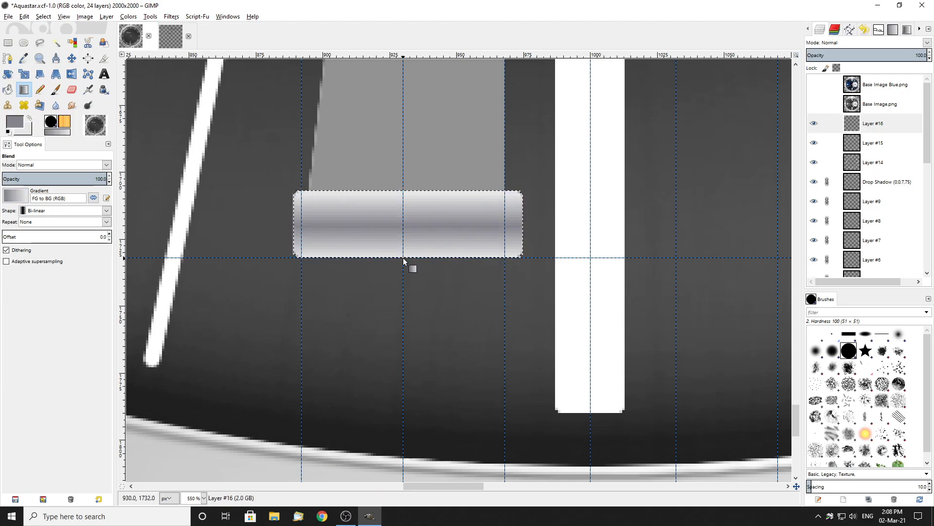
{"action": "left_click", "coordinate": [29, 120]}
{"action": "mouse_move", "coordinate": [403, 225]}
{"action": "left_mouse_down"}
{"action": "mouse_move", "coordinate": [403, 257]}
{"action": "mouse_move", "coordinate": [404, 234]}
{"action": "mouse_move", "coordinate": [403, 245]}
{"action": "left_mouse_up"}
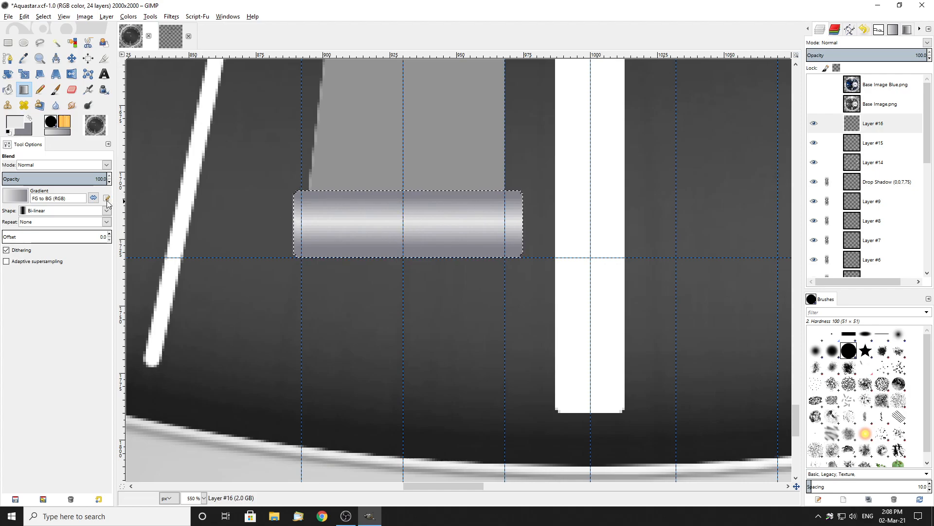
Set the foreground colour to pure white, ffffff
{"action": "left_click", "coordinate": [15, 129]}
{"action": "left_click_drag", "start_coordinate": [267, 175], "coordinate": [282, 185]}
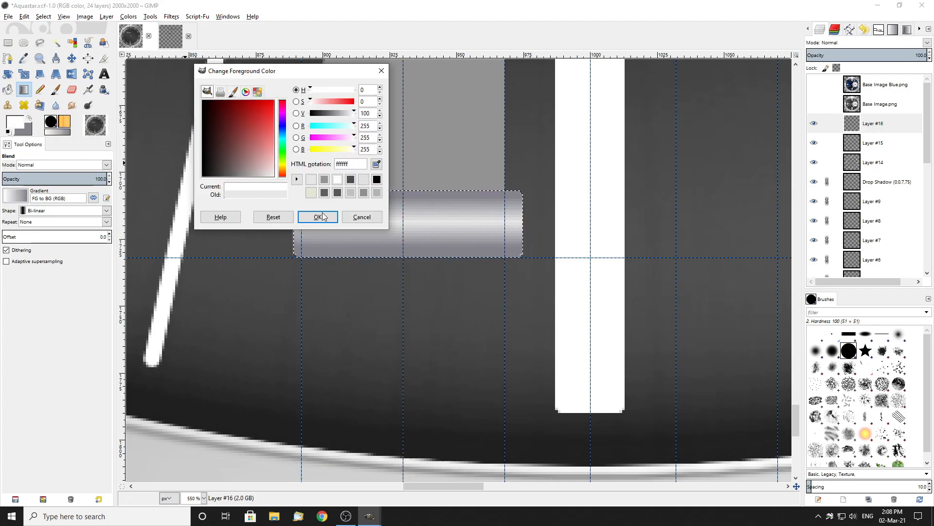
{"action": "left_click", "coordinate": [318, 214]}
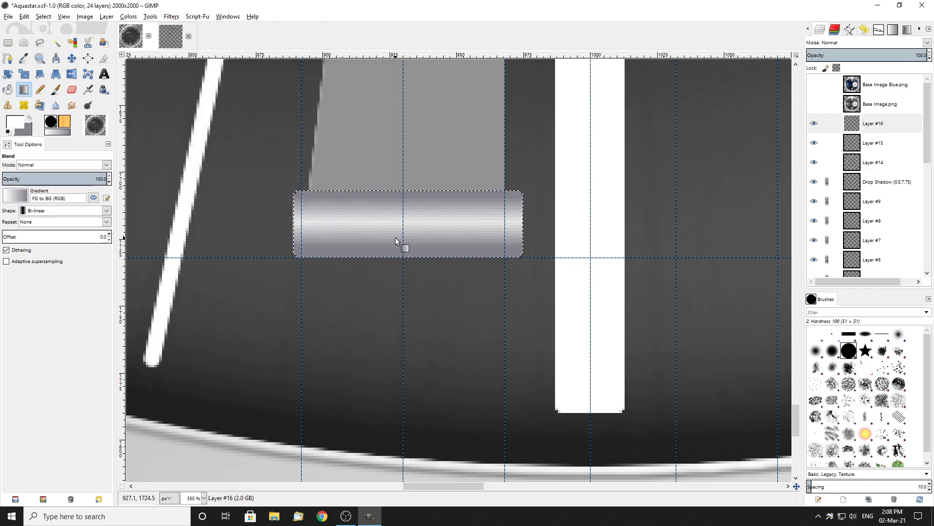
Undo all the gradients applied to the band at the bar's lower end
{"action": "key", "text": "ctrl+z"}
{"action": "key", "text": "ctrl+z"}
{"action": "key", "text": "ctrl+z"}
{"action": "key", "text": "ctrl+z"}
{"action": "key", "text": "ctrl+z"}
{"action": "key", "text": "ctrl+z"}
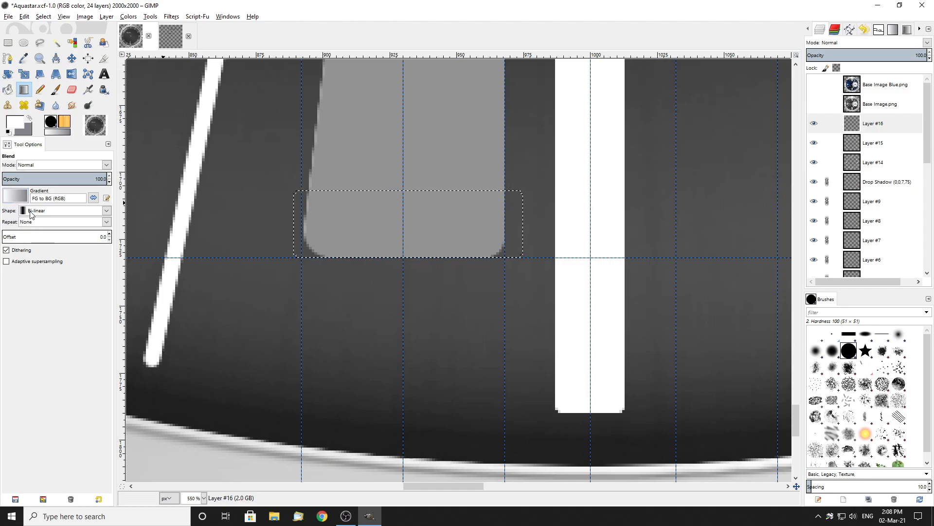
Try a linear white-to-grey gradient from the upper to the lower edge of the selected band, and undo it
{"action": "left_click", "coordinate": [48, 212]}
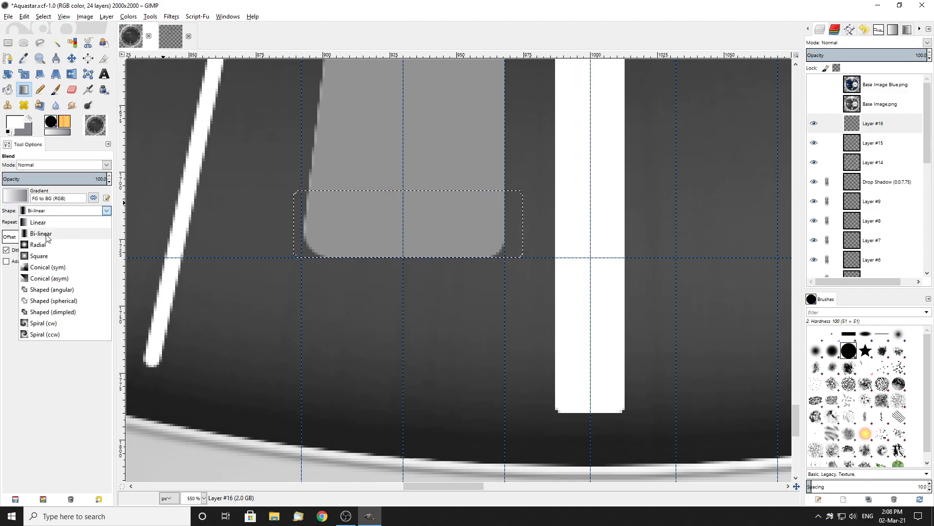
{"action": "left_click", "coordinate": [39, 223]}
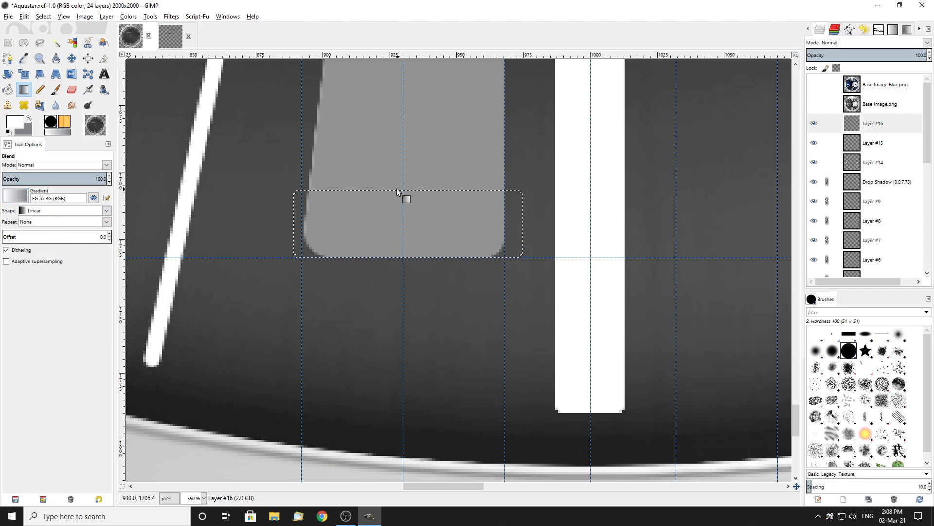
{"action": "left_click_drag", "start_coordinate": [404, 192], "coordinate": [403, 259]}
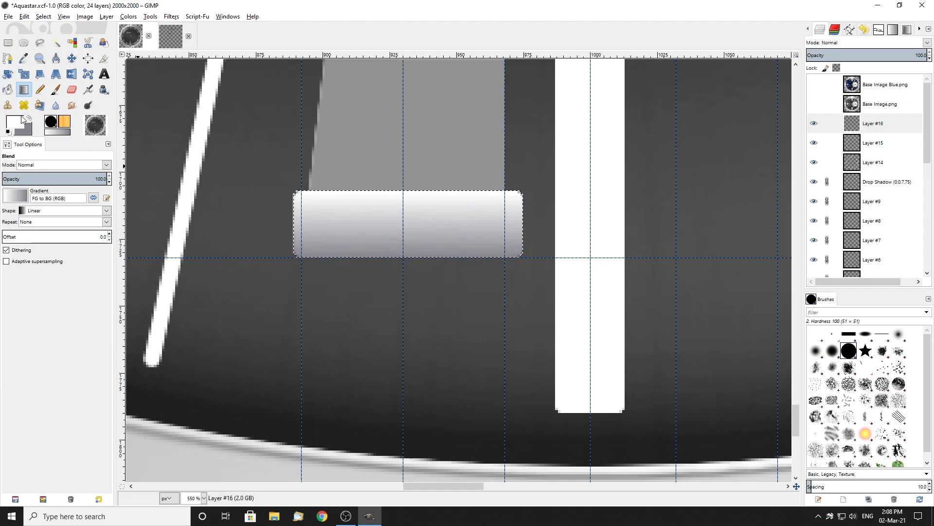
{"action": "key", "text": "ctrl+z"}
Try a bi-linear white-to-grey gradient from the band's centre down to its lower edge
{"action": "left_click", "coordinate": [48, 211]}
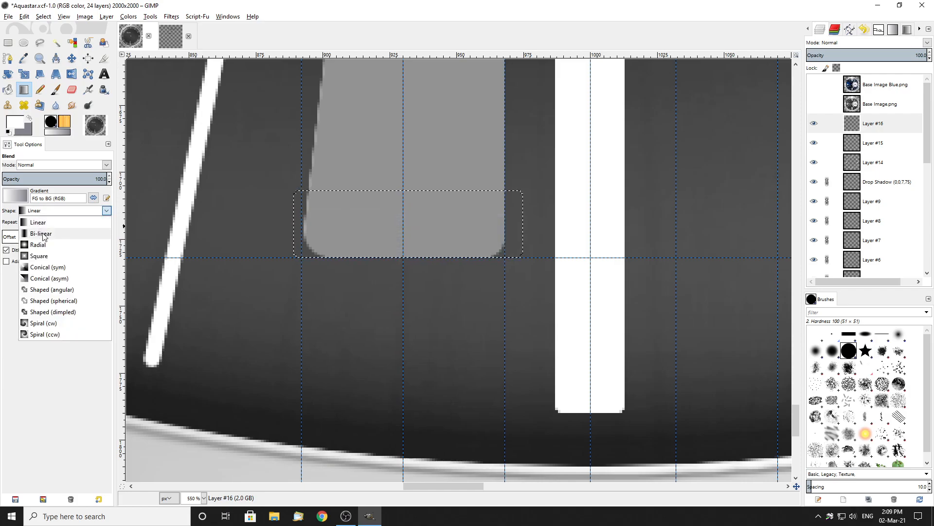
{"action": "left_click", "coordinate": [40, 233]}
{"action": "left_click_drag", "start_coordinate": [403, 225], "coordinate": [404, 257]}
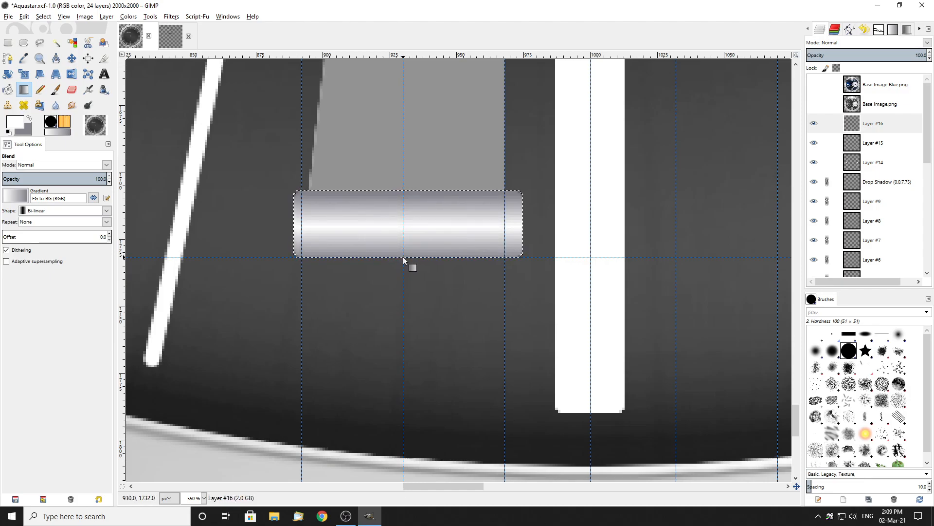
{"action": "scroll", "coordinate": [403, 256], "scroll_direction": "down", "scroll_amount": 4}
{"action": "scroll", "coordinate": [419, 249], "scroll_direction": "up", "scroll_amount": 2}
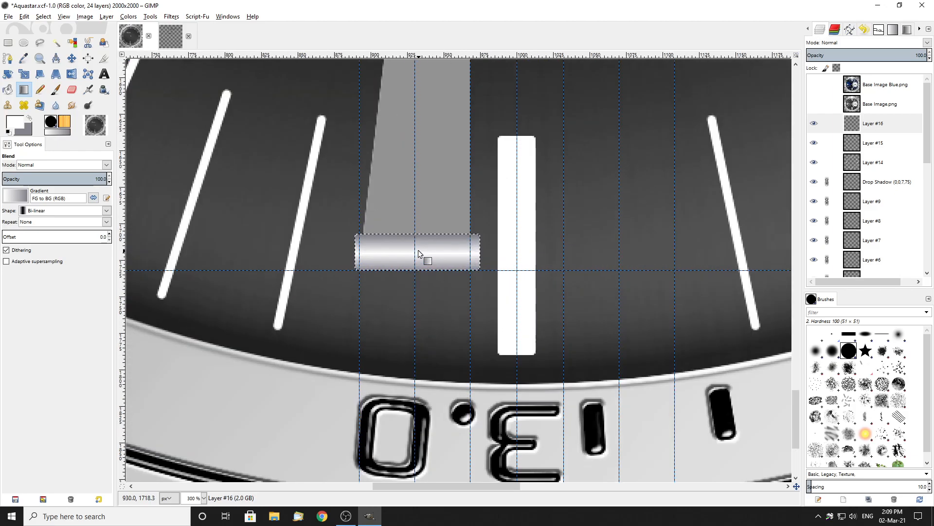
Redraw the bi-linear gradient over the band with slightly different start points and lengths
{"action": "left_click_drag", "start_coordinate": [414, 253], "coordinate": [416, 278]}
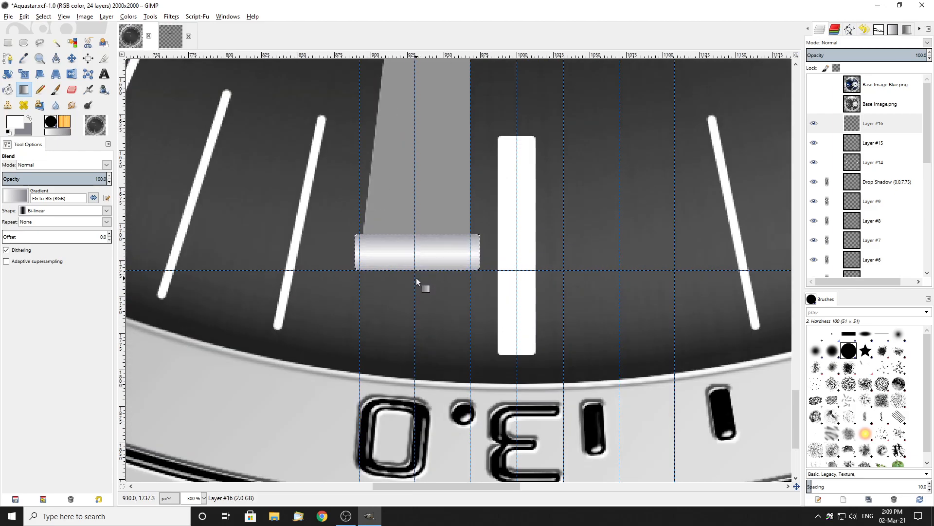
{"action": "scroll", "coordinate": [416, 277], "scroll_direction": "up", "scroll_amount": 2}
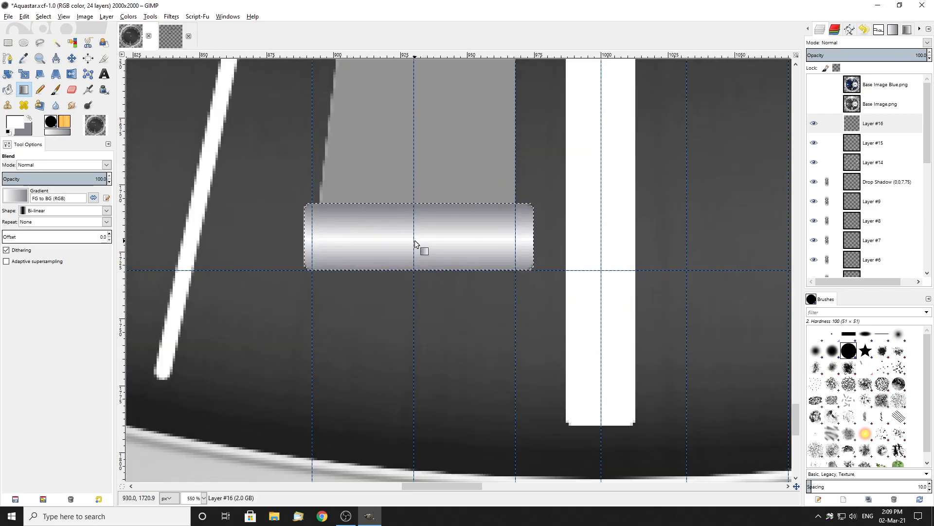
{"action": "left_click_drag", "start_coordinate": [415, 243], "coordinate": [415, 267]}
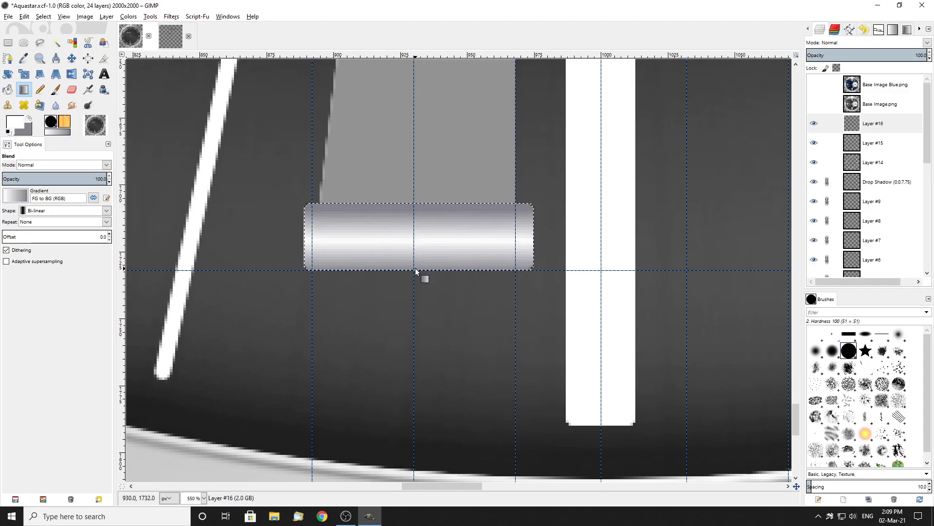
{"action": "left_click_drag", "start_coordinate": [415, 236], "coordinate": [413, 267]}
Clear the band selection and switch Layer #16 off and on to judge the gradient
{"action": "left_click", "coordinate": [7, 43]}
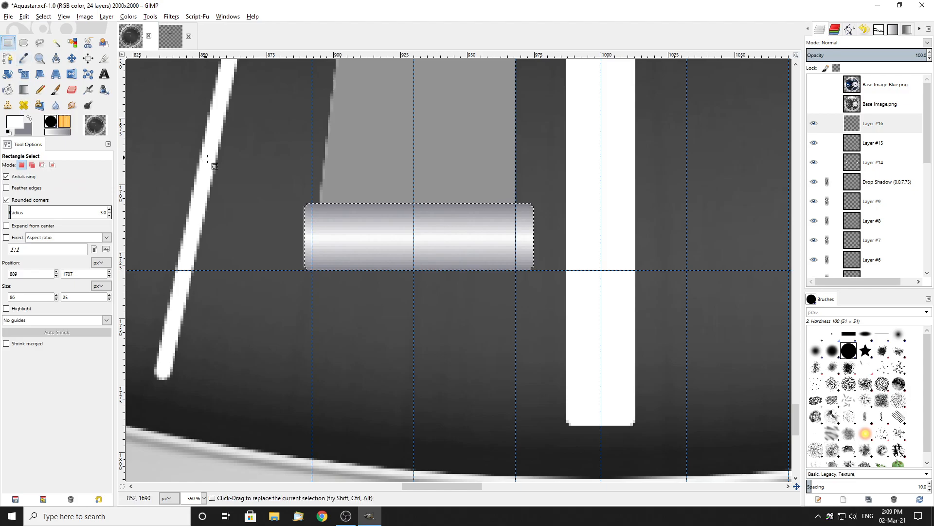
{"action": "key", "text": "2"}
{"action": "left_click", "coordinate": [814, 124]}
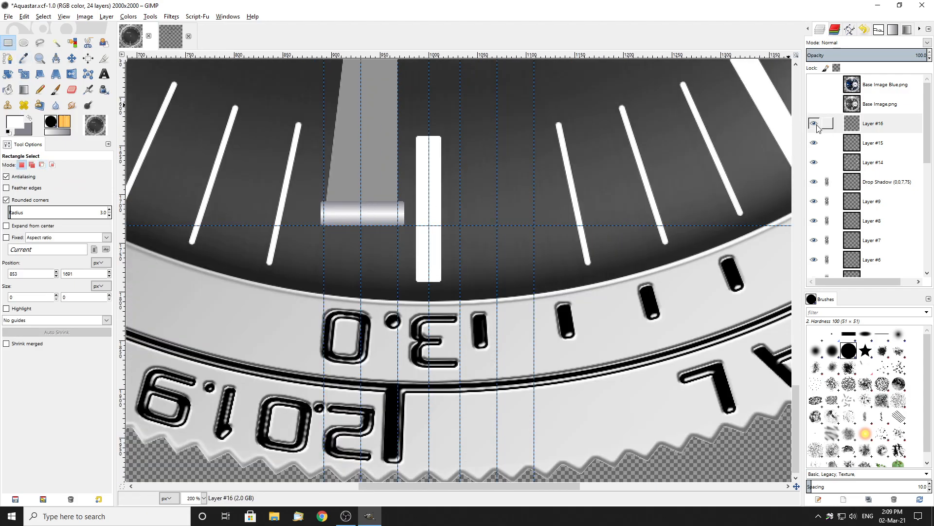
{"action": "left_click", "coordinate": [814, 124]}
{"action": "scroll", "coordinate": [313, 212], "scroll_direction": "up", "scroll_amount": 3, "text": "ctrl"}
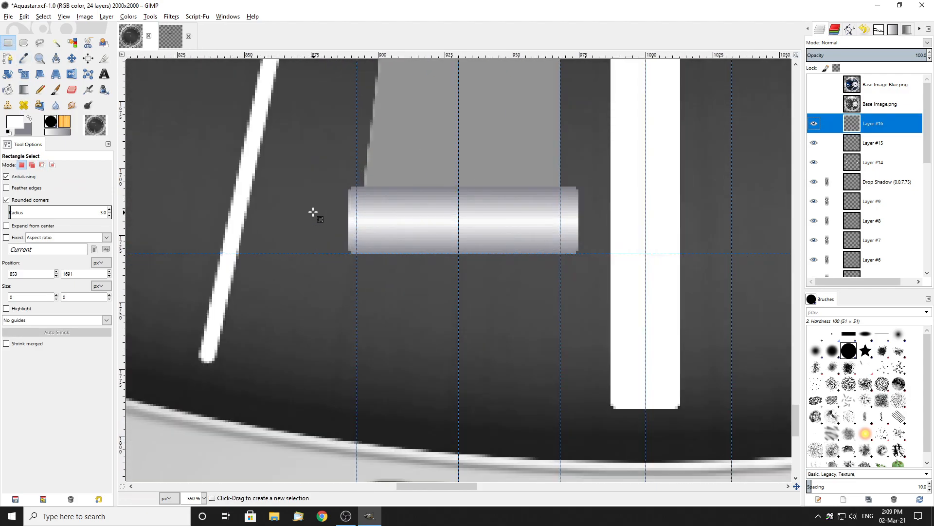
Undo the deselection and every gradient on the band, going back to the plain grey bar with its lower end selected
{"action": "key", "text": "ctrl+z"}
{"action": "key", "text": "ctrl+z"}
{"action": "key", "text": "ctrl+z"}
{"action": "key", "text": "ctrl+z"}
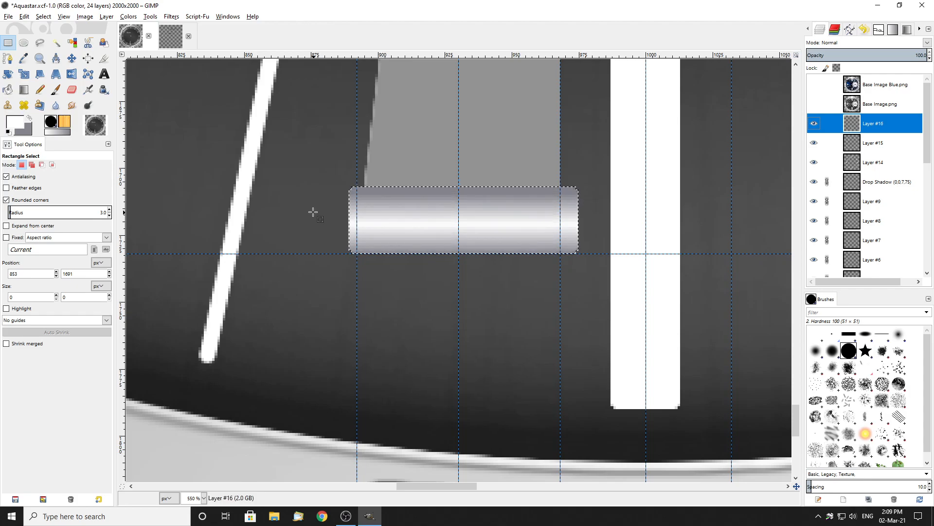
{"action": "key", "text": "ctrl+z"}
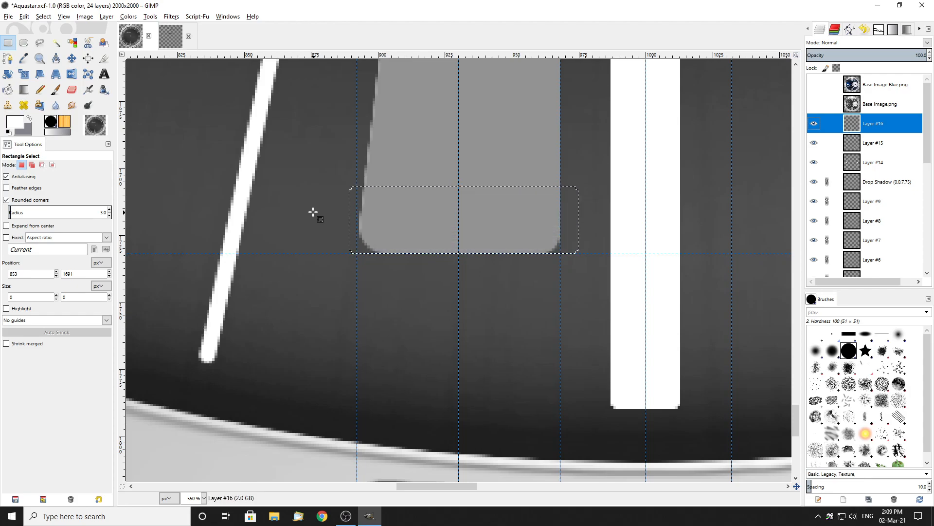
Add a new layer above Layer #16 and draw a bi-linear white-to-grey gradient down through the selected band
{"action": "right_click", "coordinate": [898, 127]}
{"action": "left_click", "coordinate": [837, 149]}
{"action": "left_click", "coordinate": [851, 228]}
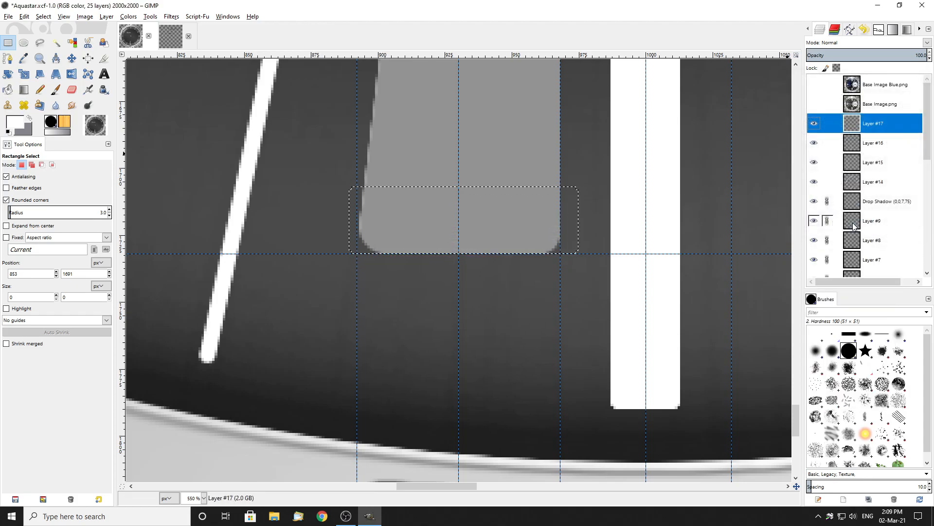
{"action": "left_click", "coordinate": [23, 90]}
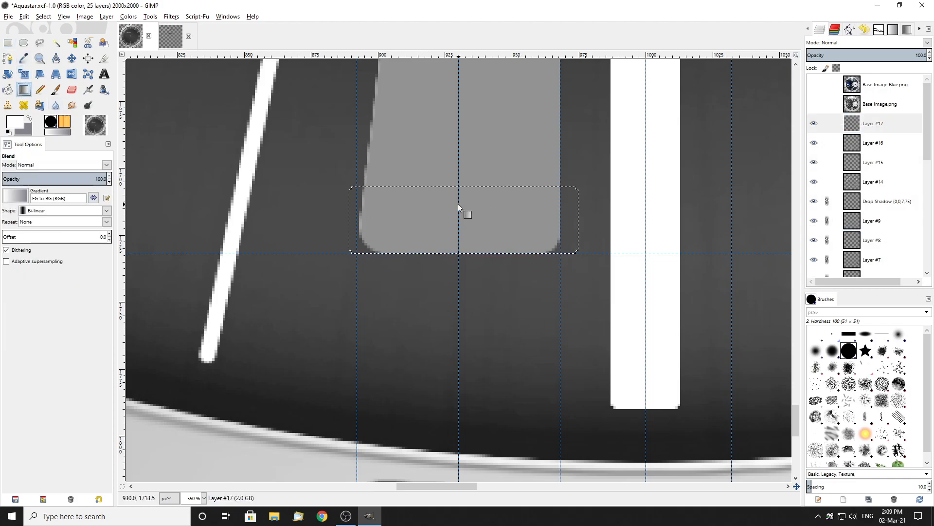
{"action": "left_click_drag", "start_coordinate": [457, 204], "coordinate": [457, 255]}
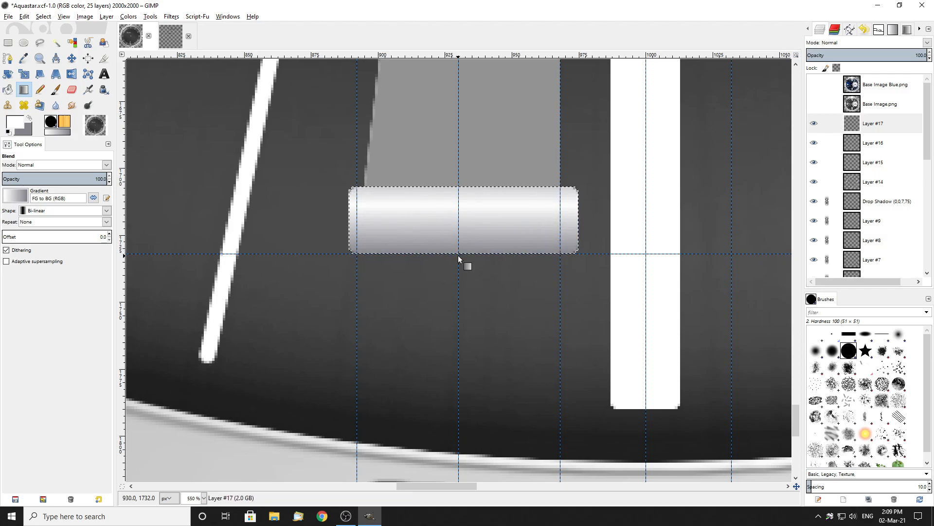
Set the background colour to 5f5f5f and redraw the bi-linear gradient from the band's centre to its lower edge
{"action": "left_click", "coordinate": [27, 133]}
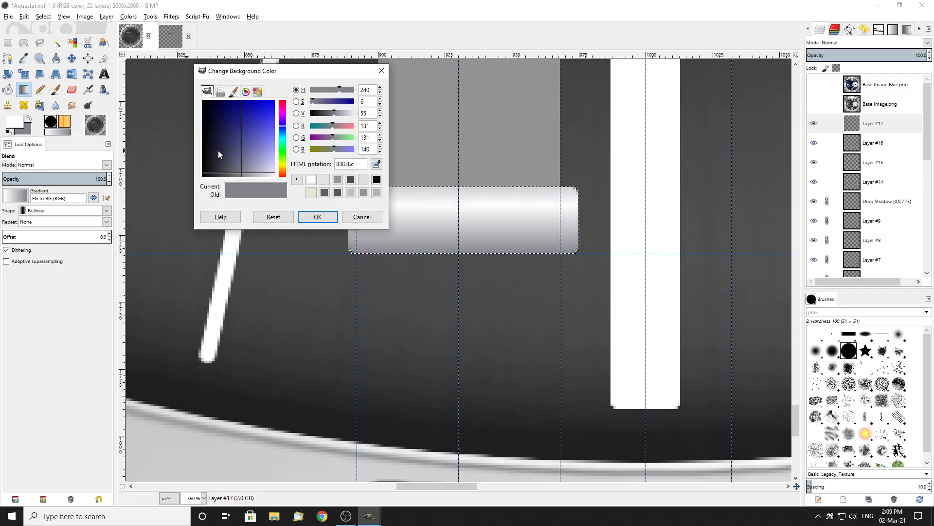
{"action": "left_click_drag", "start_coordinate": [241, 168], "coordinate": [229, 181]}
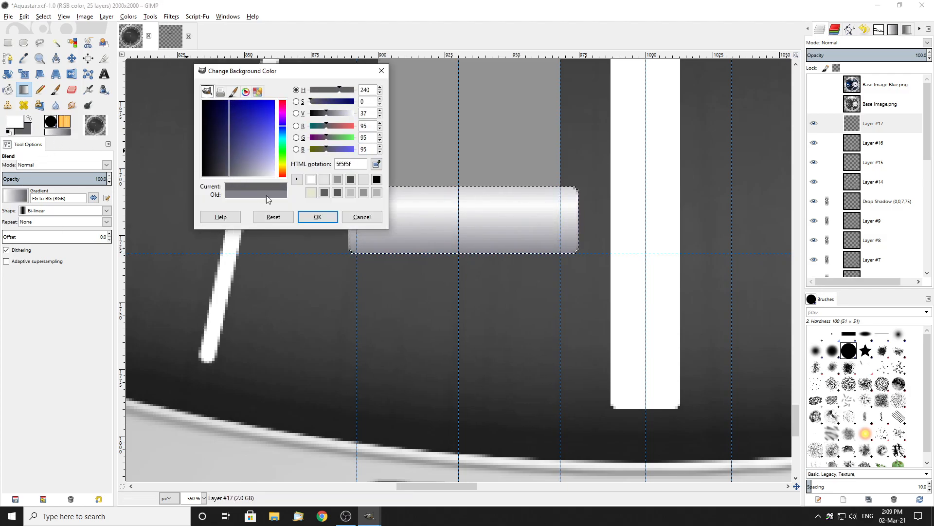
{"action": "left_click", "coordinate": [317, 216]}
{"action": "left_click_drag", "start_coordinate": [459, 219], "coordinate": [458, 254]}
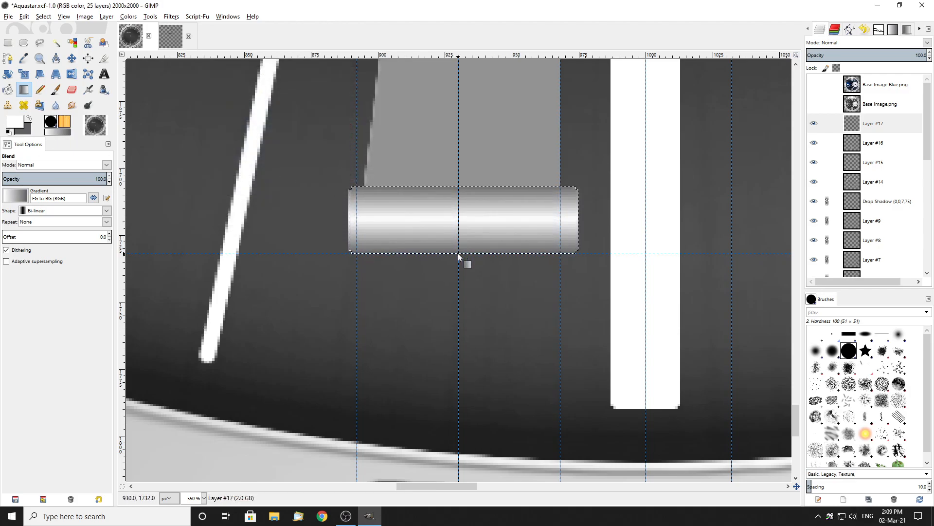
Clear the selection and compare the gradient band with the blue base image by showing it briefly
{"action": "key", "text": "ctrl+shift+a"}
{"action": "left_click", "coordinate": [7, 42]}
{"action": "scroll", "coordinate": [303, 195], "scroll_direction": "down", "scroll_amount": 2}
{"action": "scroll", "coordinate": [384, 236], "scroll_direction": "up", "scroll_amount": 5}
{"action": "scroll", "coordinate": [384, 236], "scroll_direction": "down", "scroll_amount": 5}
{"action": "scroll", "coordinate": [449, 194], "scroll_direction": "up", "scroll_amount": 2}
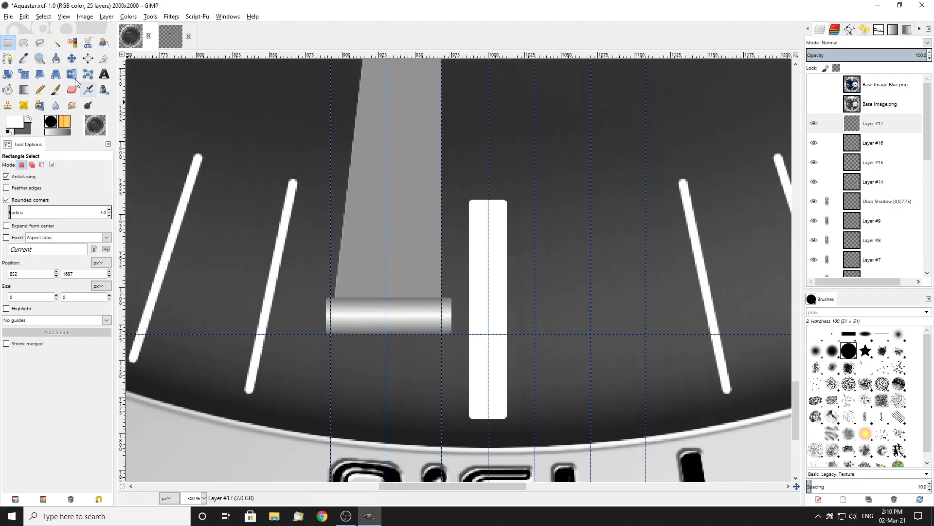
{"action": "left_click", "coordinate": [813, 84]}
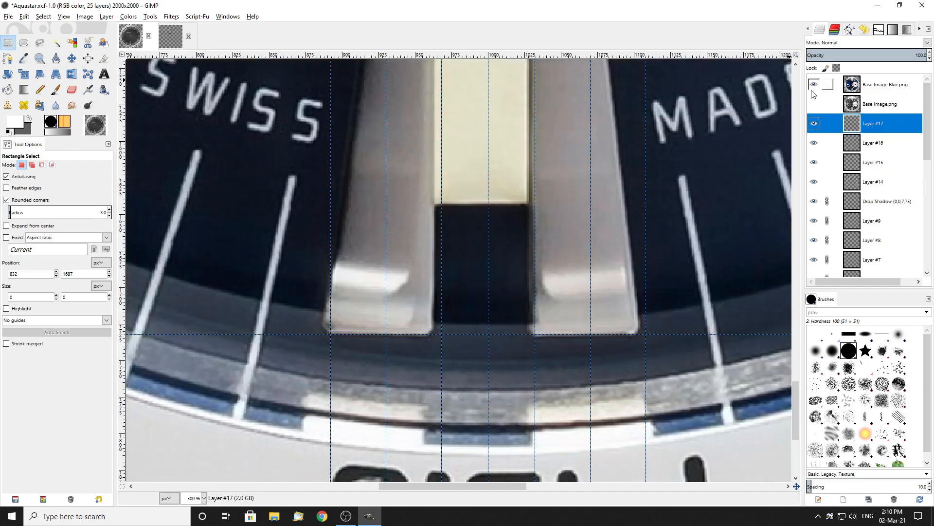
{"action": "left_click", "coordinate": [814, 84]}
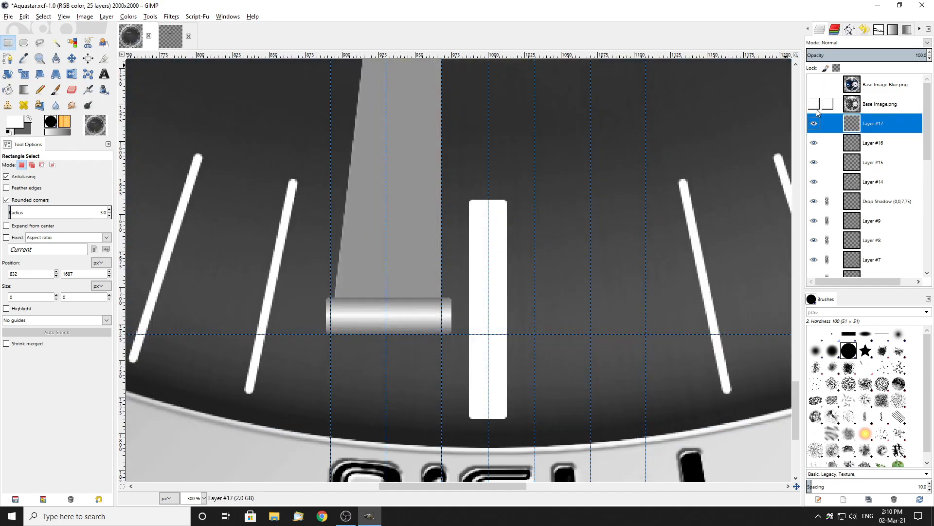
Hide Layer #17 and start a Free Select outline around the grey bar's lower-right rounded corner
{"action": "left_click", "coordinate": [815, 124]}
{"action": "left_click", "coordinate": [40, 42]}
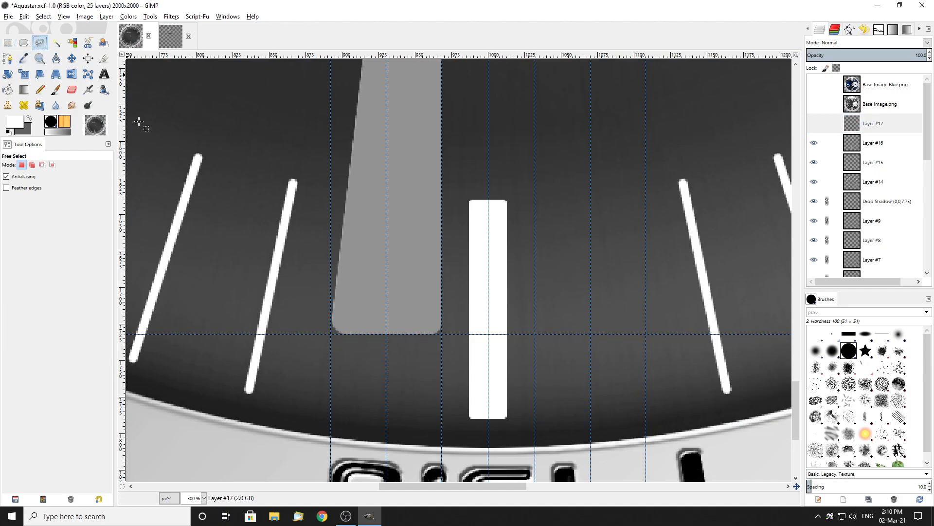
{"action": "scroll", "coordinate": [430, 340], "scroll_direction": "up", "scroll_amount": 2}
{"action": "scroll", "coordinate": [430, 340], "scroll_direction": "up", "scroll_amount": 2}
{"action": "left_click", "coordinate": [487, 239]}
{"action": "scroll", "coordinate": [482, 291], "scroll_direction": "up", "scroll_amount": 1}
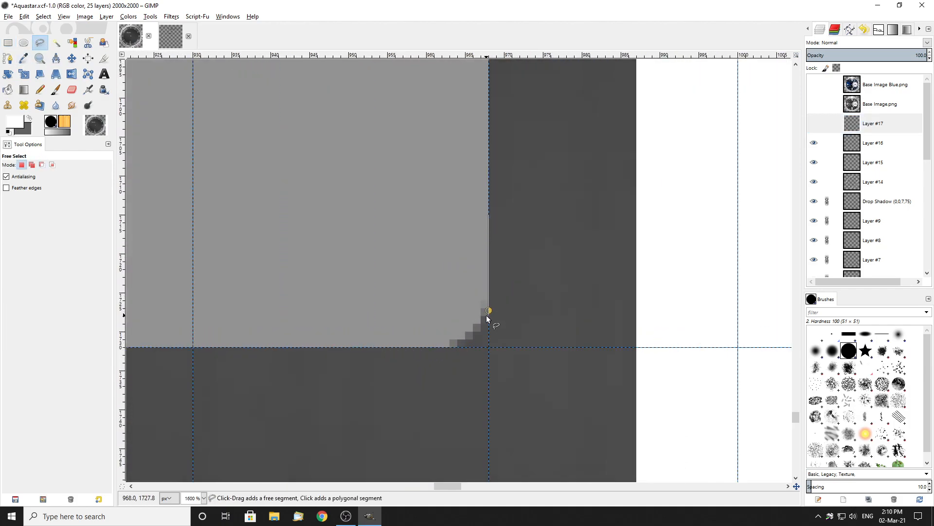
{"action": "left_click", "coordinate": [482, 320]}
{"action": "left_click", "coordinate": [469, 335]}
{"action": "left_click", "coordinate": [463, 341]}
Extend the outline along the bar's lower edge and around its lower-left rounded corner
{"action": "scroll", "coordinate": [454, 342], "scroll_direction": "down", "scroll_amount": 3}
{"action": "scroll", "coordinate": [280, 335], "scroll_direction": "up", "scroll_amount": 4}
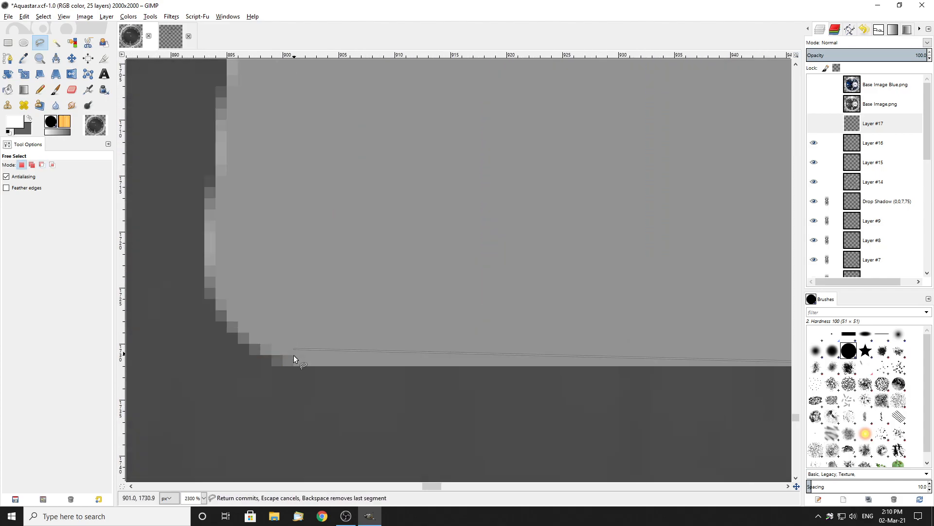
{"action": "left_click", "coordinate": [279, 365]}
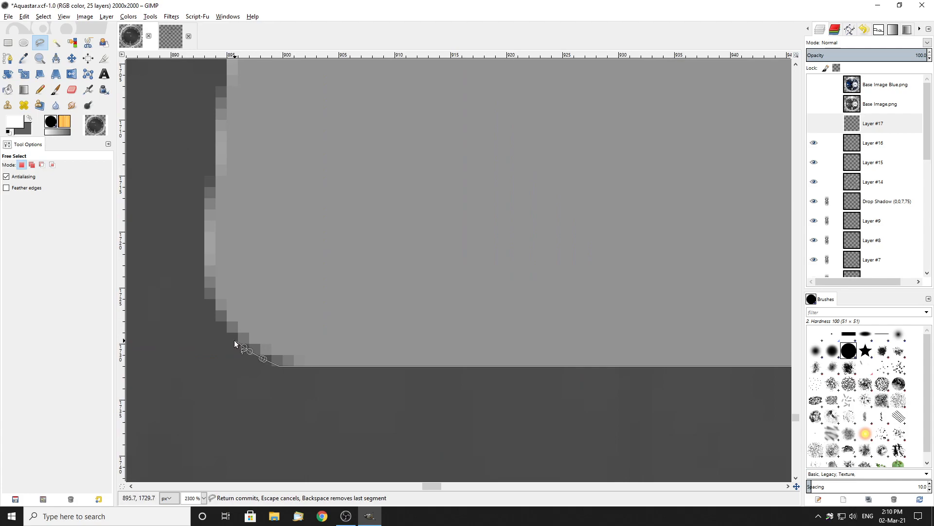
{"action": "left_click", "coordinate": [216, 321]}
{"action": "left_click", "coordinate": [205, 293]}
{"action": "left_click", "coordinate": [205, 278]}
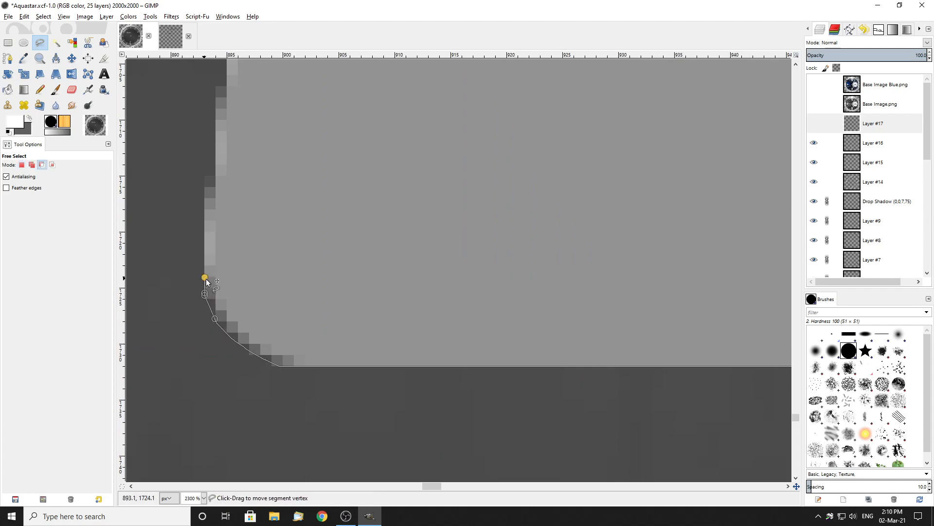
Continue the outline up the slanted side, across the bar's top and down the straight side, and close it into a selection
{"action": "scroll", "coordinate": [205, 280], "scroll_direction": "down", "scroll_amount": 2}
{"action": "scroll", "coordinate": [229, 284], "scroll_direction": "down", "scroll_amount": 4}
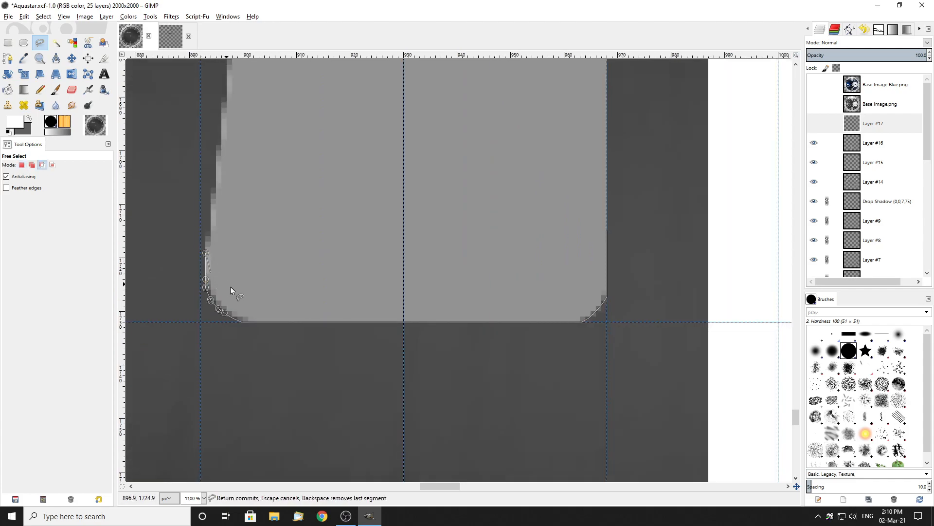
{"action": "scroll", "coordinate": [265, 229], "scroll_direction": "up", "scroll_amount": 5}
{"action": "scroll", "coordinate": [293, 247], "scroll_direction": "up", "scroll_amount": 4}
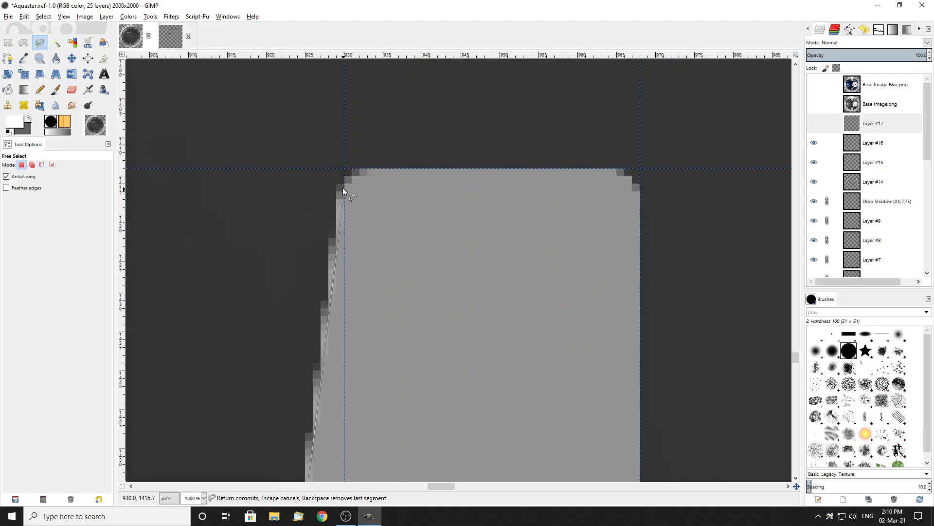
{"action": "left_click", "coordinate": [643, 168]}
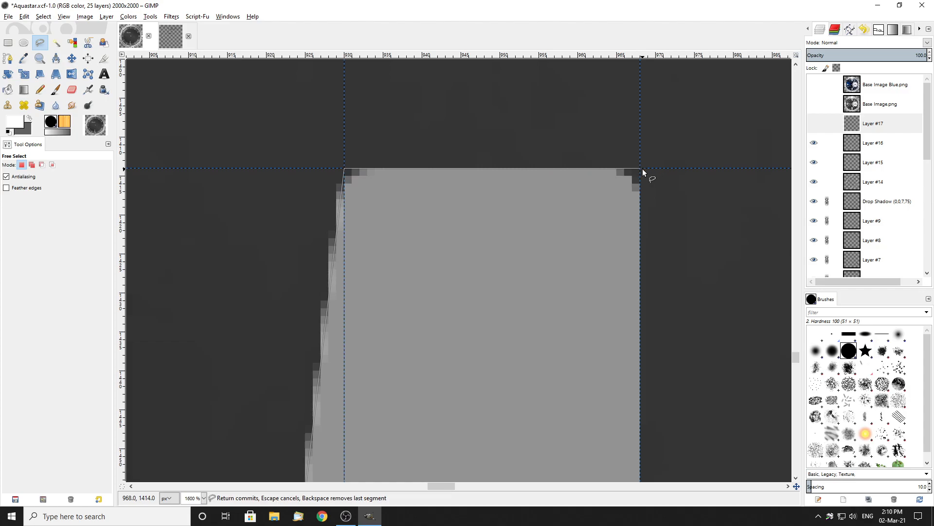
{"action": "scroll", "coordinate": [486, 247], "scroll_direction": "down", "scroll_amount": 2}
{"action": "scroll", "coordinate": [554, 279], "scroll_direction": "down", "scroll_amount": 10}
{"action": "scroll", "coordinate": [566, 294], "scroll_direction": "down", "scroll_amount": 5}
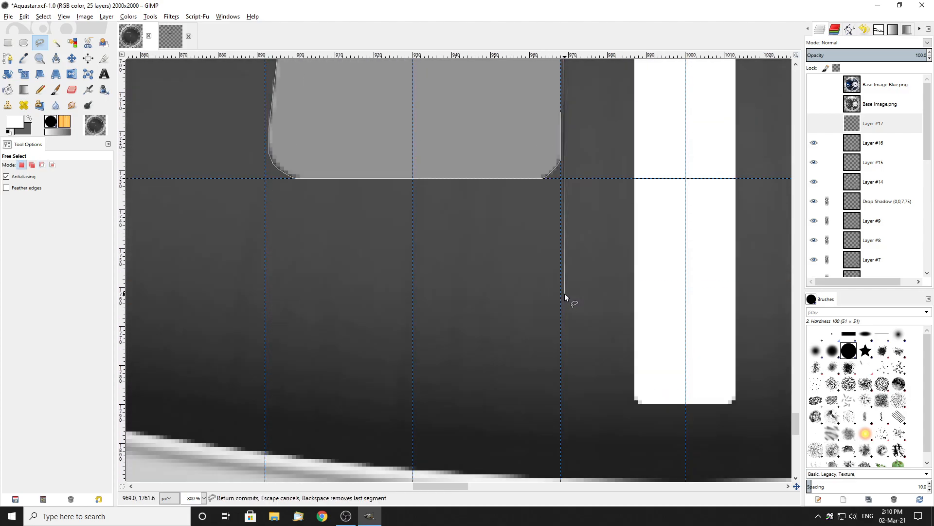
{"action": "left_click", "coordinate": [560, 161]}
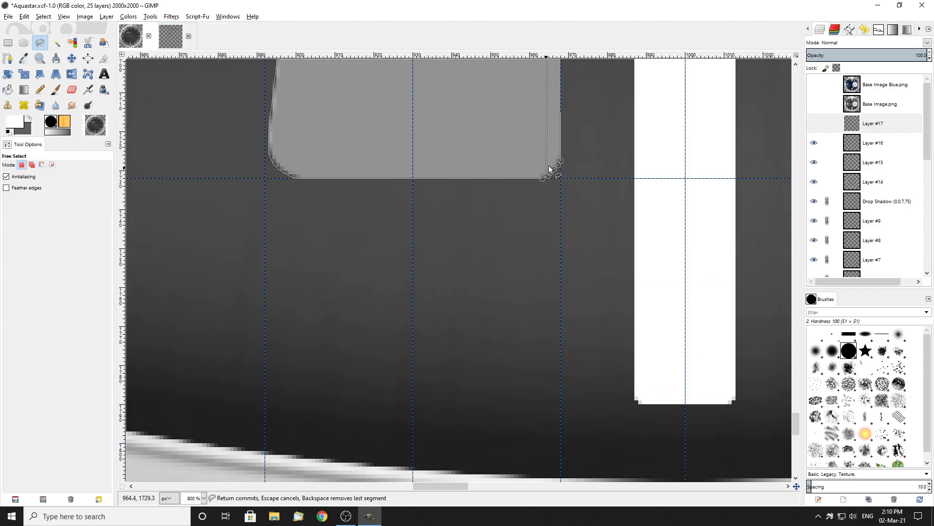
{"action": "key", "text": "Return"}
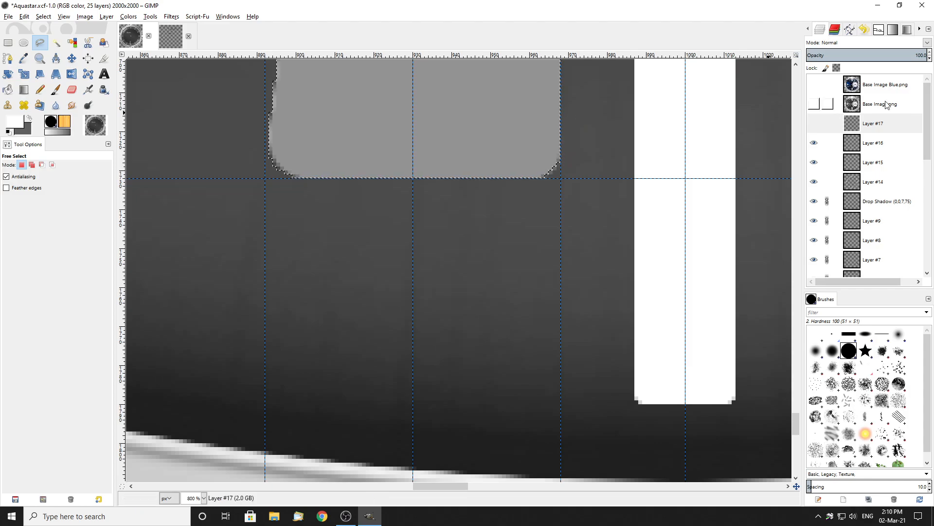
Show Layer #17 again, invert the selection and delete the parts of the gradient band outside the bar
{"action": "left_click", "coordinate": [814, 123]}
{"action": "left_click", "coordinate": [881, 125]}
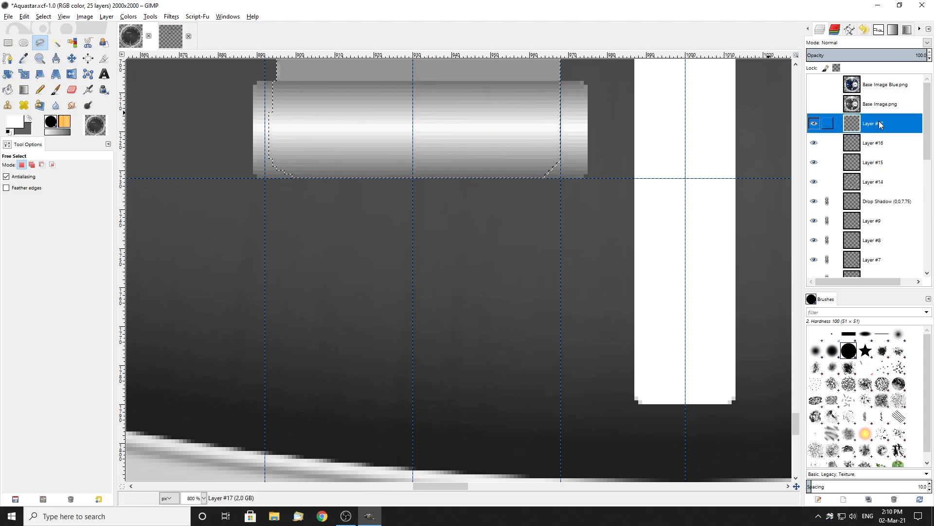
{"action": "key", "text": "ctrl+i"}
{"action": "key", "text": "Delete"}
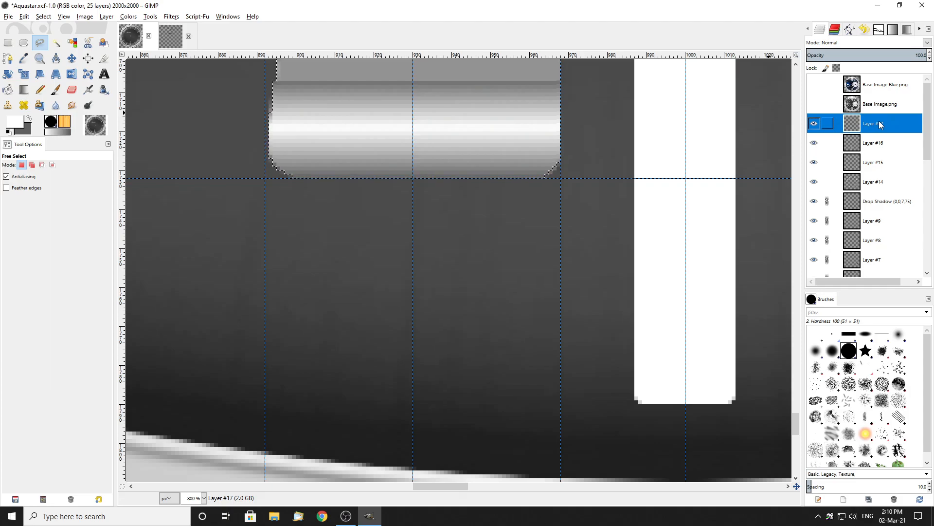
Clear the selection and examine the shaded end of the bar at 100% and 150% zoom
{"action": "left_click", "coordinate": [11, 43]}
{"action": "left_click", "coordinate": [104, 90]}
{"action": "scroll", "coordinate": [302, 192], "scroll_direction": "down", "scroll_amount": 2}
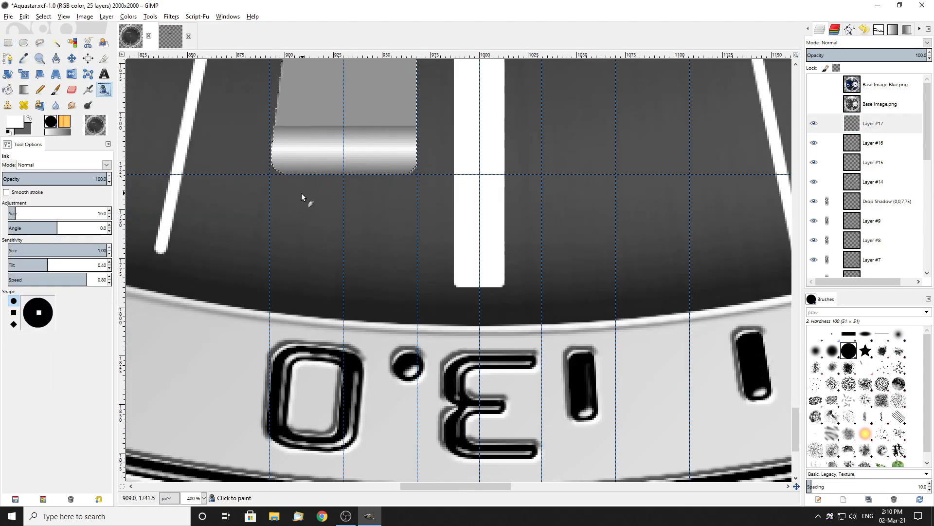
{"action": "scroll", "coordinate": [308, 203], "scroll_direction": "up", "scroll_amount": 4}
{"action": "scroll", "coordinate": [308, 203], "scroll_direction": "down", "scroll_amount": 5}
{"action": "key", "text": "r"}
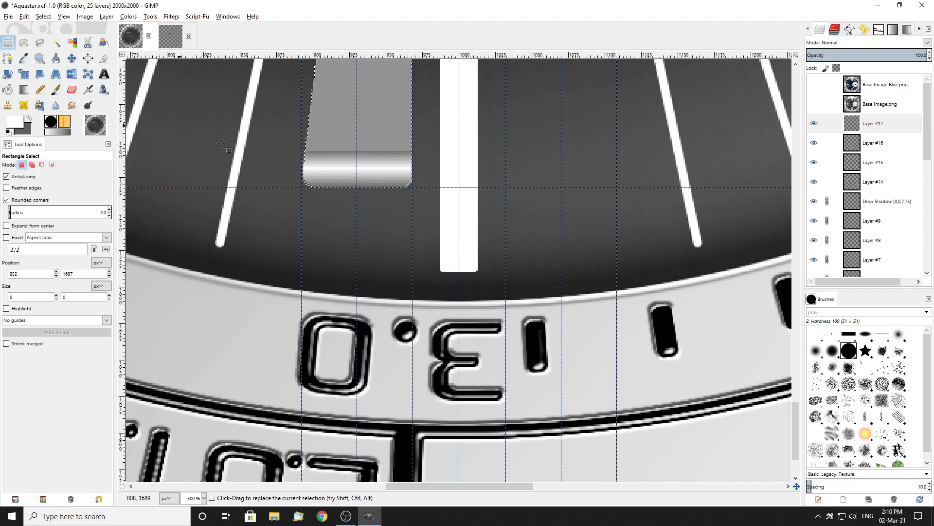
{"action": "key", "text": "1"}
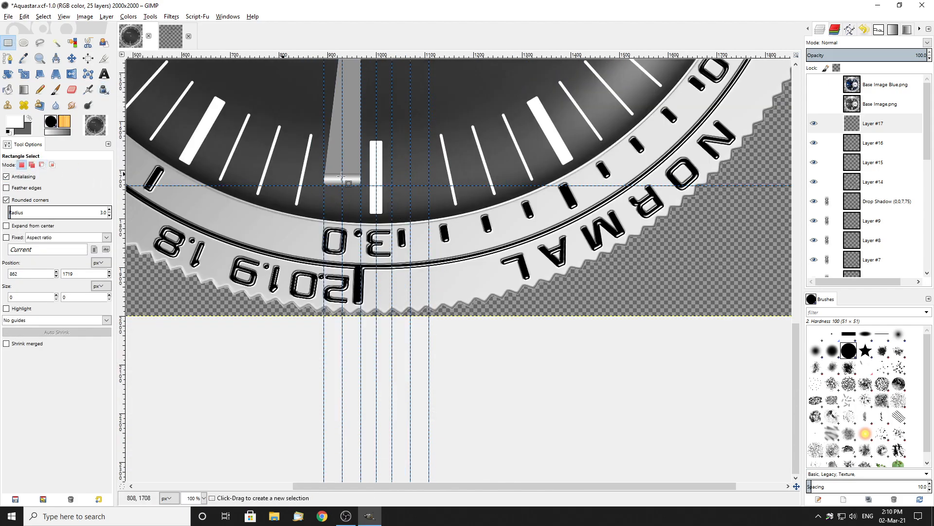
{"action": "scroll", "coordinate": [397, 206], "scroll_direction": "up", "scroll_amount": 1}
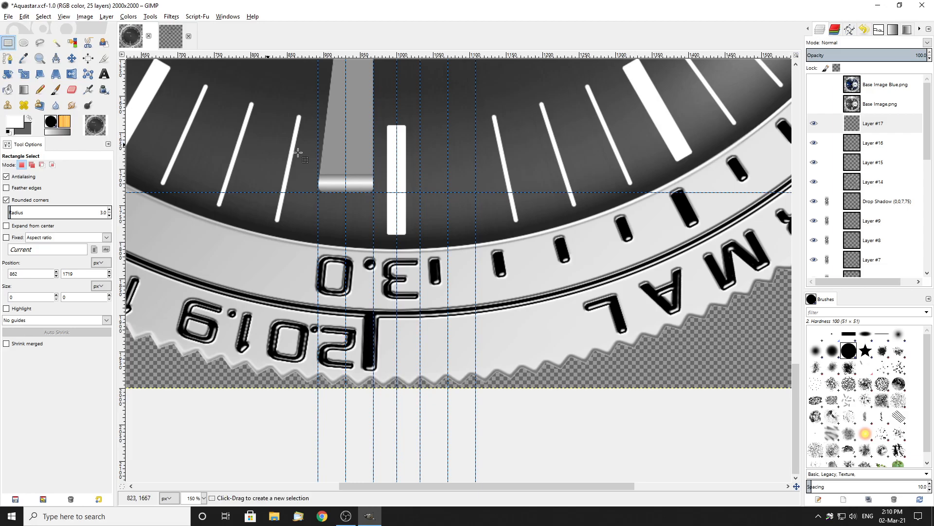
Select the bar above the gradient band with a 202 × 313 px rectangle at 860, 1394 and copy it from Layer #16
{"action": "scroll", "coordinate": [282, 148], "scroll_direction": "up", "scroll_amount": 3}
{"action": "left_click_drag", "start_coordinate": [318, 169], "coordinate": [442, 387]}
{"action": "scroll", "coordinate": [336, 389], "scroll_direction": "up", "scroll_amount": 2}
{"action": "scroll", "coordinate": [336, 390], "scroll_direction": "up", "scroll_amount": 2}
{"action": "left_click_drag", "start_coordinate": [375, 373], "coordinate": [372, 370]}
{"action": "scroll", "coordinate": [465, 296], "scroll_direction": "down", "scroll_amount": 2}
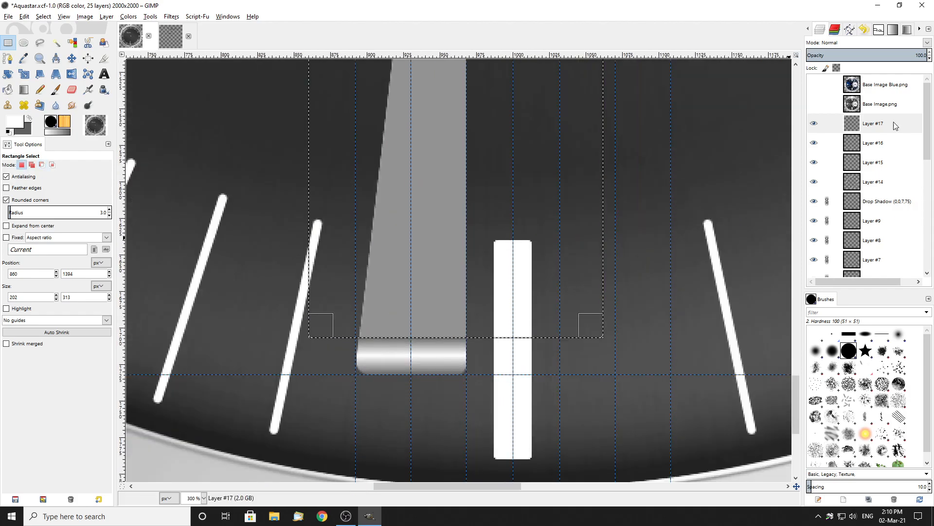
{"action": "left_click", "coordinate": [888, 142]}
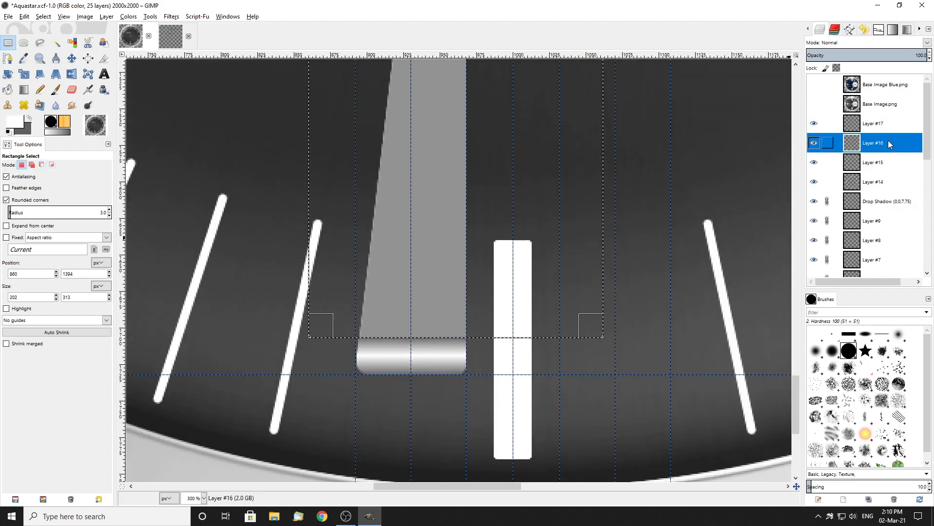
Add a new layer above Layer #17 and paste the copied bar section as a floating selection
{"action": "right_click", "coordinate": [879, 129]}
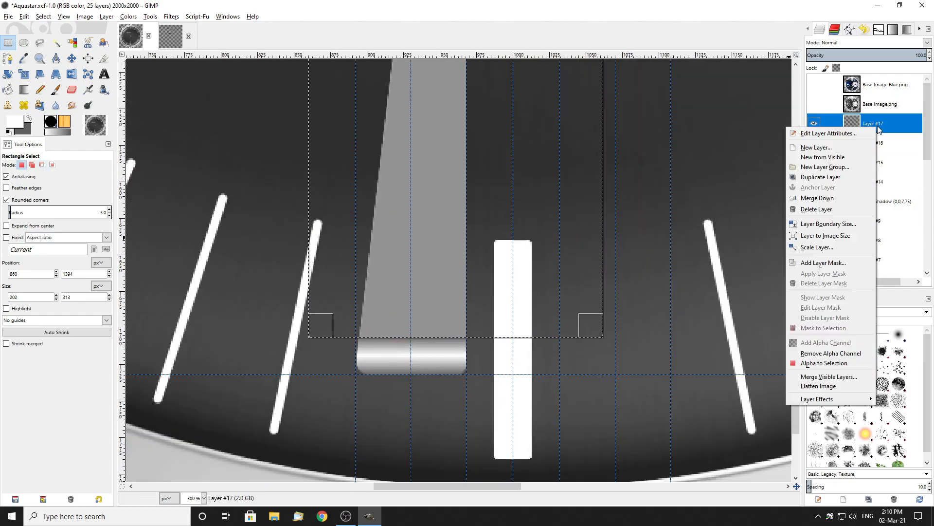
{"action": "left_click", "coordinate": [826, 146]}
{"action": "key", "text": "Return"}
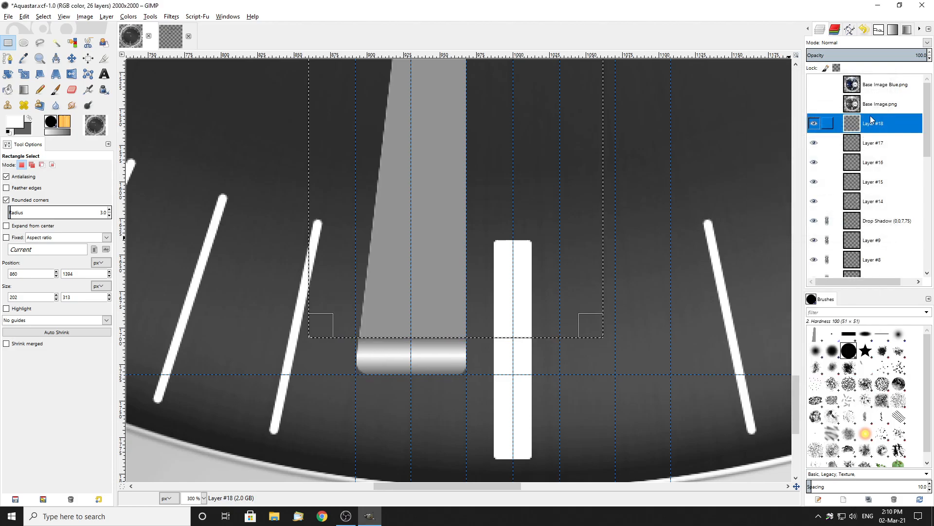
{"action": "key", "text": "ctrl+v"}
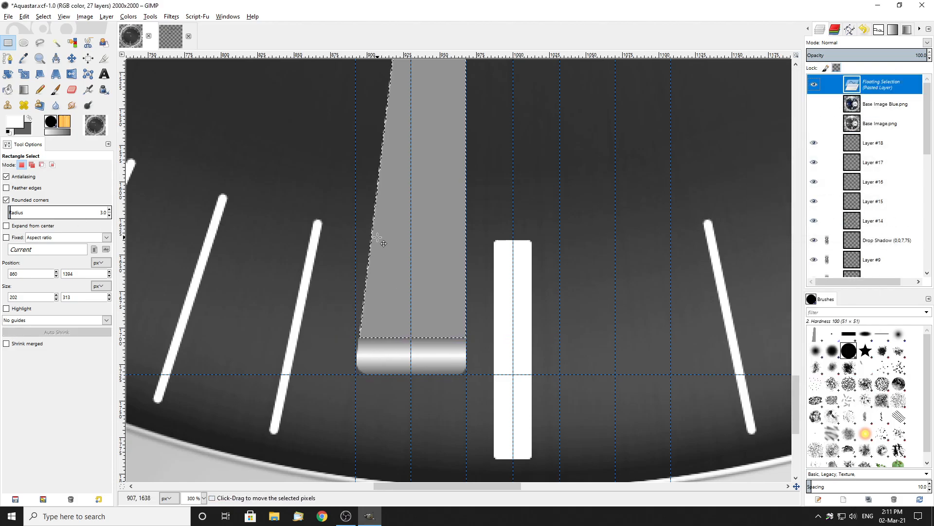
Set the gradient shape to Linear and shade the pasted bar section from white at its top to grey at the band
{"action": "scroll", "coordinate": [315, 204], "scroll_direction": "up", "scroll_amount": 5}
{"action": "left_click", "coordinate": [23, 89]}
{"action": "scroll", "coordinate": [316, 192], "scroll_direction": "down", "scroll_amount": 3}
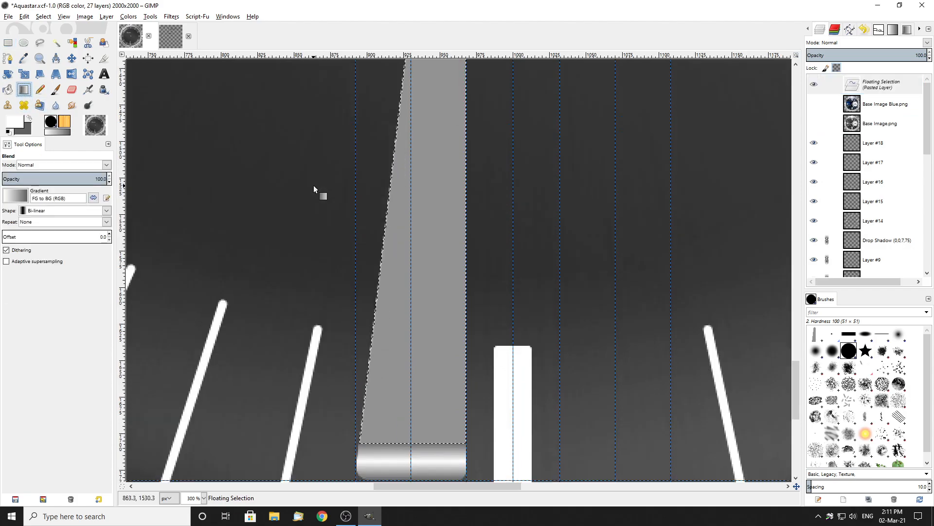
{"action": "left_click", "coordinate": [42, 212]}
{"action": "left_click", "coordinate": [38, 224]}
{"action": "scroll", "coordinate": [217, 258], "scroll_direction": "down", "scroll_amount": 1, "text": "ctrl"}
{"action": "left_click_drag", "start_coordinate": [363, 100], "coordinate": [375, 263]}
{"action": "left_click_drag", "start_coordinate": [362, 97], "coordinate": [355, 383]}
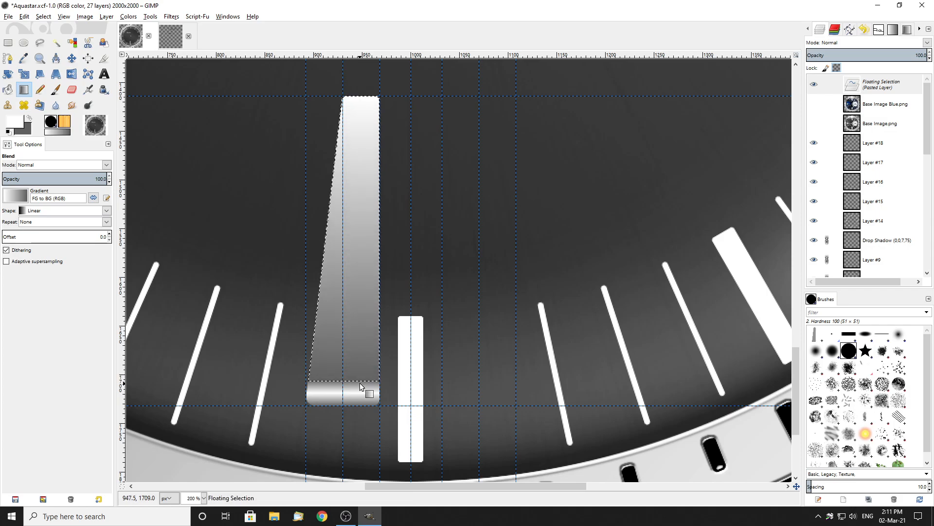
{"action": "scroll", "coordinate": [350, 376], "scroll_direction": "up", "scroll_amount": 3, "text": "ctrl"}
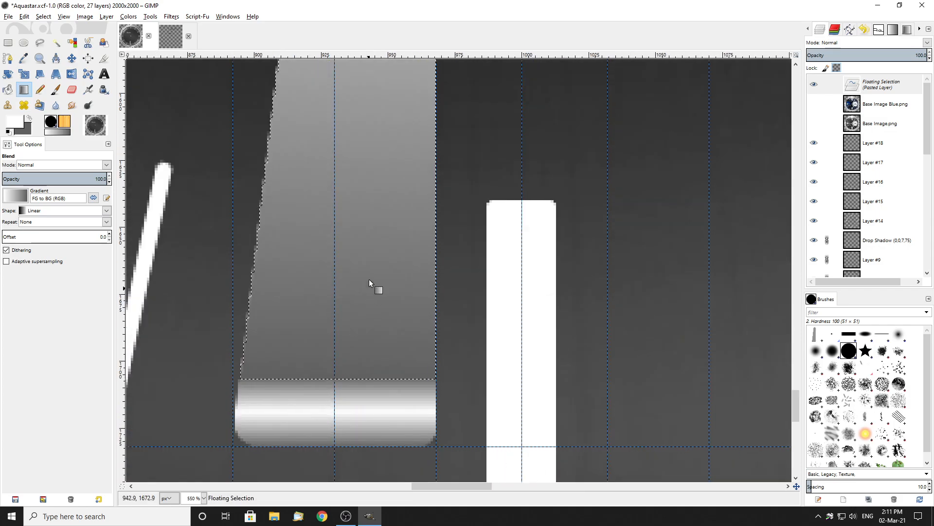
Redraw the linear gradient from the bar's top to well past its lower end for a lighter grey above the band
{"action": "scroll", "coordinate": [387, 270], "scroll_direction": "down", "scroll_amount": 3, "text": "ctrl"}
{"action": "scroll", "coordinate": [394, 161], "scroll_direction": "down", "scroll_amount": 2, "text": "ctrl"}
{"action": "left_click_drag", "start_coordinate": [389, 101], "coordinate": [387, 296]}
{"action": "scroll", "coordinate": [383, 247], "scroll_direction": "up", "scroll_amount": 2, "text": "ctrl"}
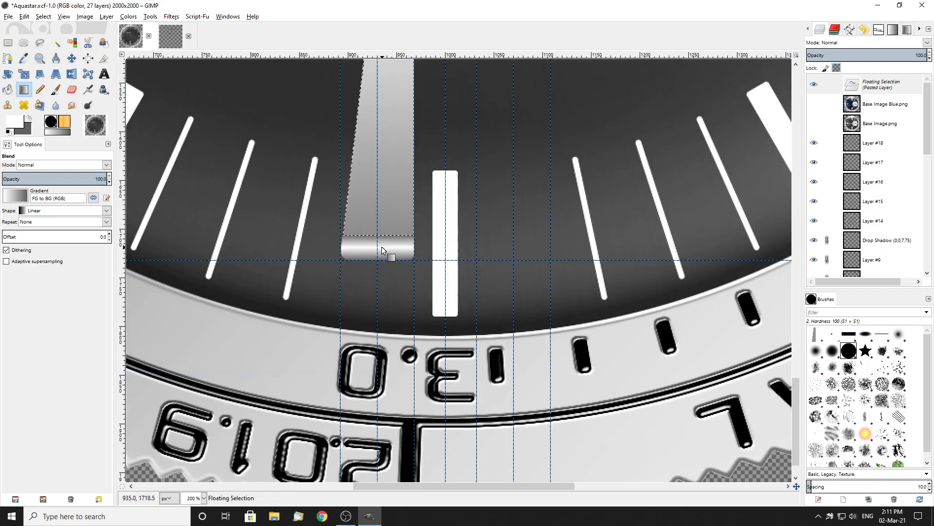
Undo the last gradient, redraw it linearly from the bar's top to just past its lower end, and anchor the floating selection
{"action": "scroll", "coordinate": [381, 249], "scroll_direction": "up", "scroll_amount": 2, "text": "ctrl"}
{"action": "scroll", "coordinate": [385, 246], "scroll_direction": "down", "scroll_amount": 4, "text": "ctrl"}
{"action": "scroll", "coordinate": [400, 247], "scroll_direction": "up", "scroll_amount": 1, "text": "ctrl"}
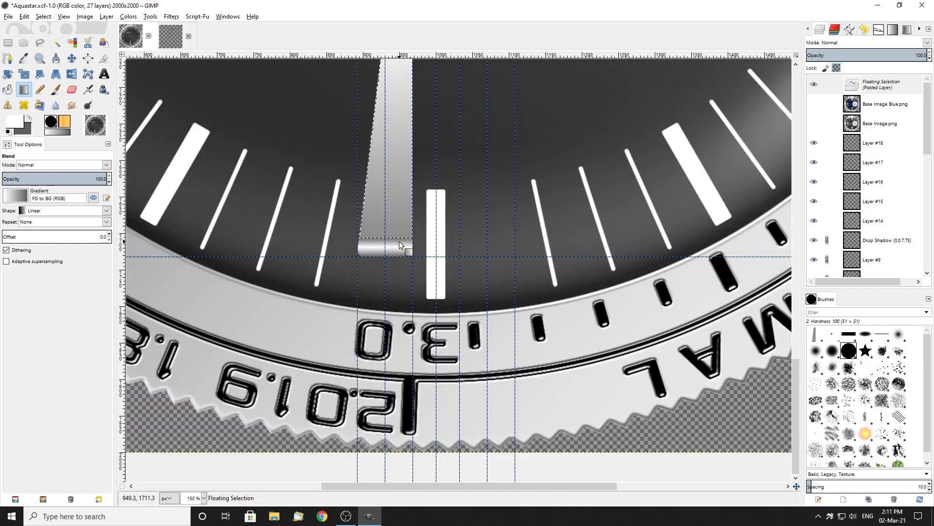
{"action": "key", "text": "ctrl+z"}
{"action": "scroll", "coordinate": [400, 248], "scroll_direction": "down", "scroll_amount": 2, "text": "ctrl"}
{"action": "left_click_drag", "start_coordinate": [443, 150], "coordinate": [443, 258]}
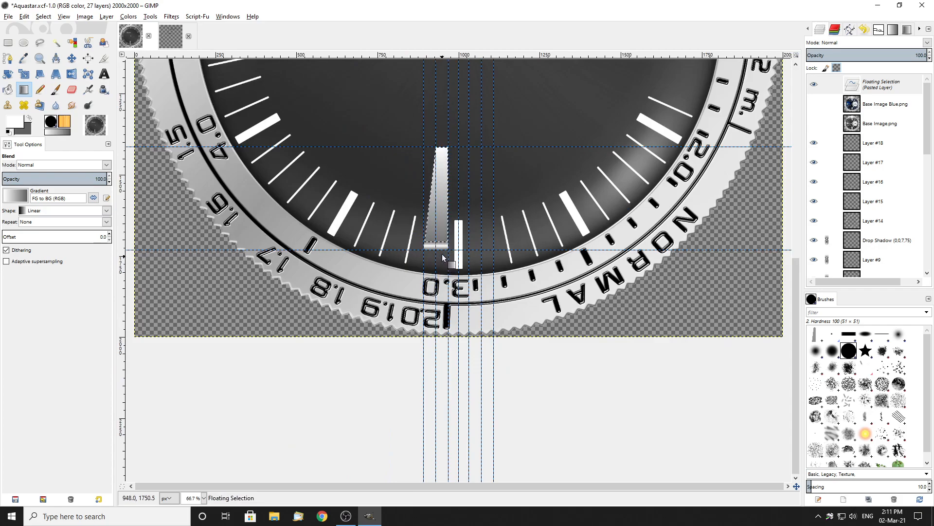
{"action": "scroll", "coordinate": [442, 255], "scroll_direction": "up", "scroll_amount": 4, "text": "ctrl"}
{"action": "key", "text": "ctrl+h"}
{"action": "left_click", "coordinate": [8, 42]}
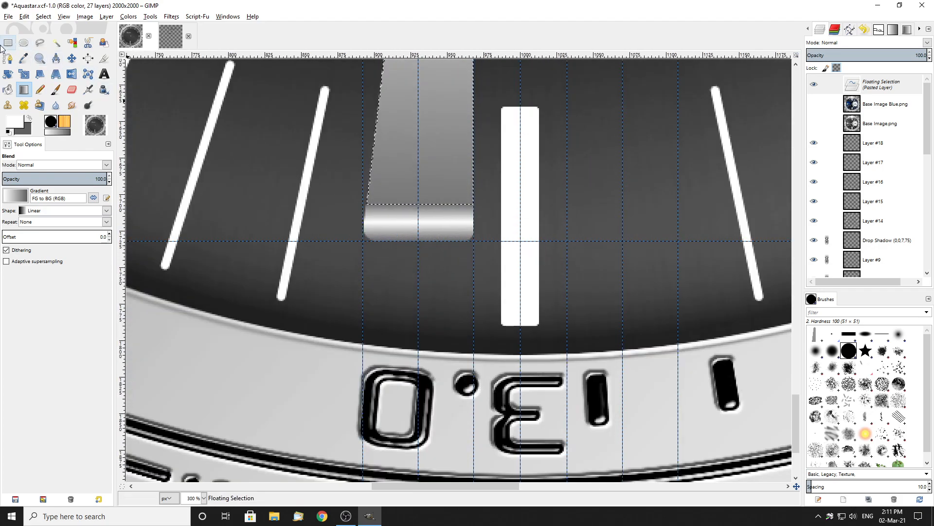
{"action": "scroll", "coordinate": [367, 214], "scroll_direction": "down", "scroll_amount": 4, "text": "ctrl"}
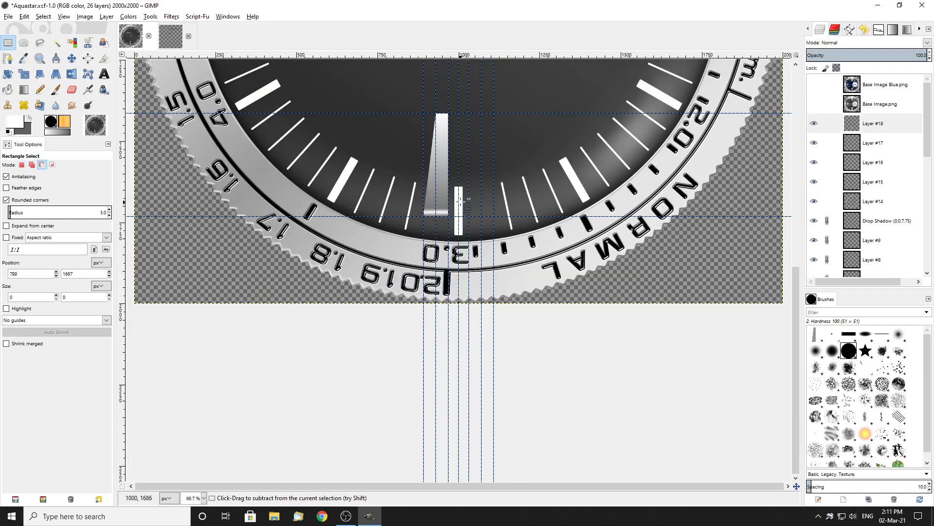
Undo back to the floating bar section, swap the foreground and background colours, and draw a linear gradient from the band up to the bar's top
{"action": "scroll", "coordinate": [471, 205], "scroll_direction": "up", "scroll_amount": 3, "text": "ctrl"}
{"action": "scroll", "coordinate": [460, 201], "scroll_direction": "down", "scroll_amount": 2, "text": "ctrl"}
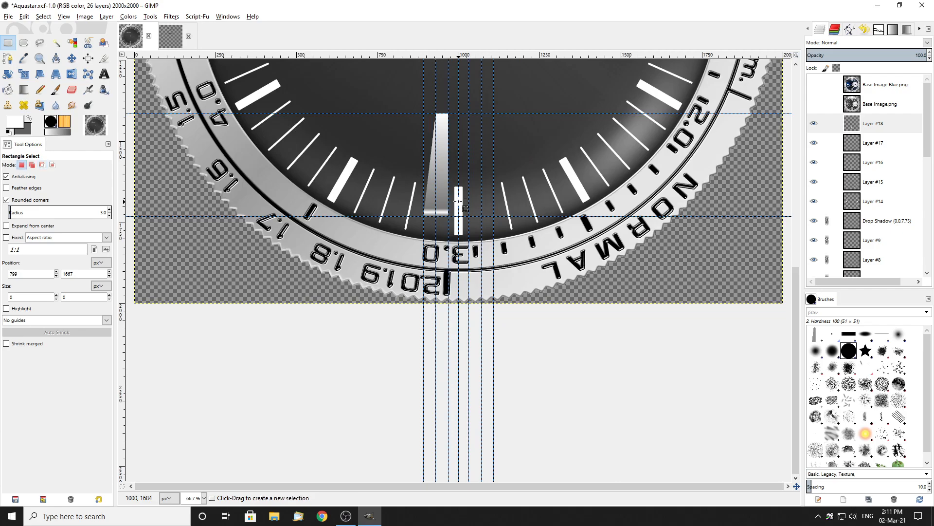
{"action": "scroll", "coordinate": [458, 201], "scroll_direction": "up", "scroll_amount": 1, "text": "ctrl"}
{"action": "scroll", "coordinate": [453, 200], "scroll_direction": "up", "scroll_amount": 3}
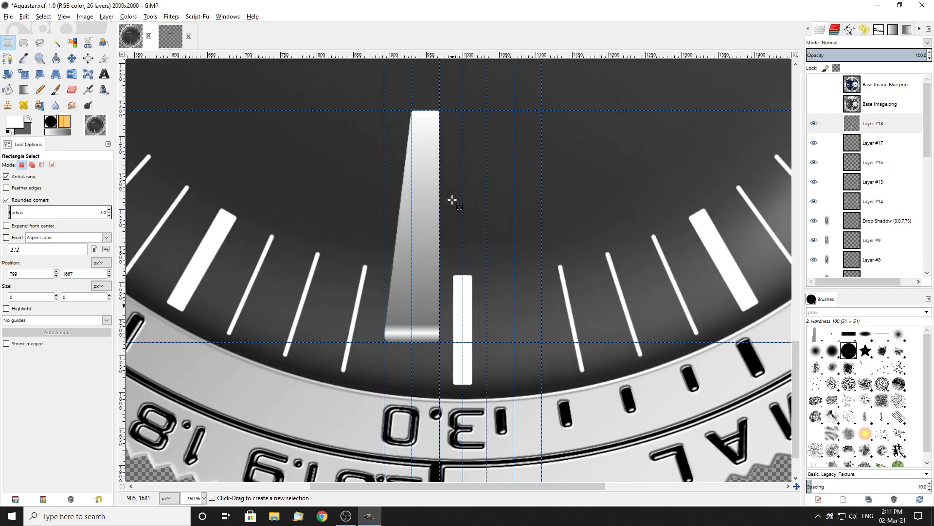
{"action": "key", "text": "ctrl+v"}
{"action": "key", "text": "ctrl+z"}
{"action": "key", "text": "ctrl+z"}
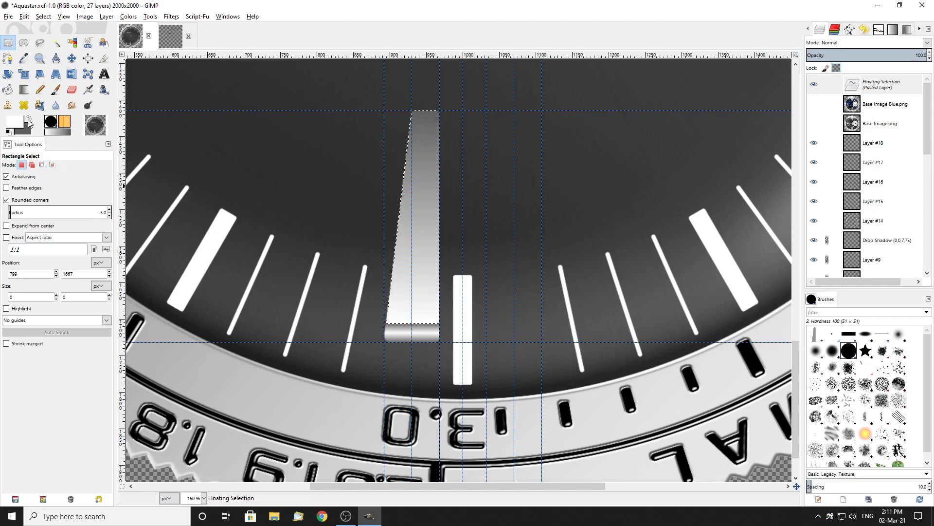
{"action": "left_click", "coordinate": [28, 120]}
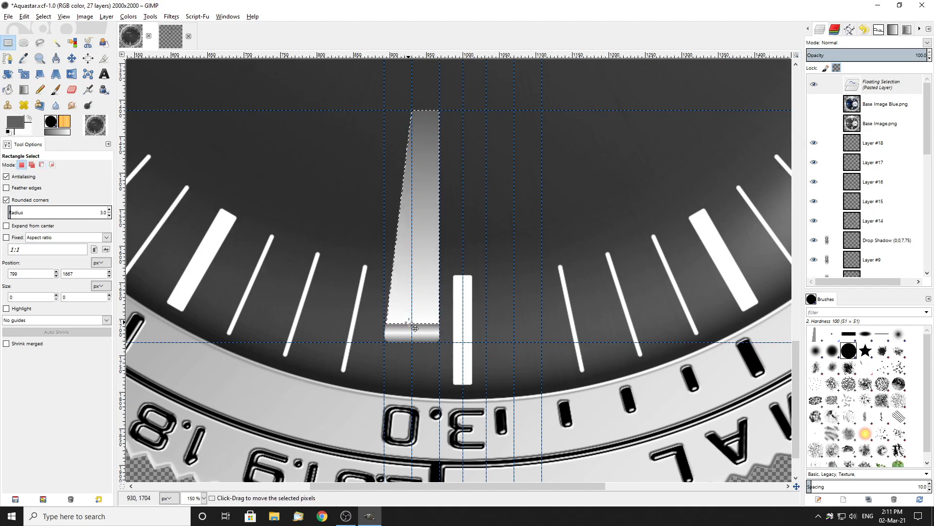
{"action": "key", "text": "g"}
{"action": "left_click_drag", "start_coordinate": [414, 327], "coordinate": [417, 111]}
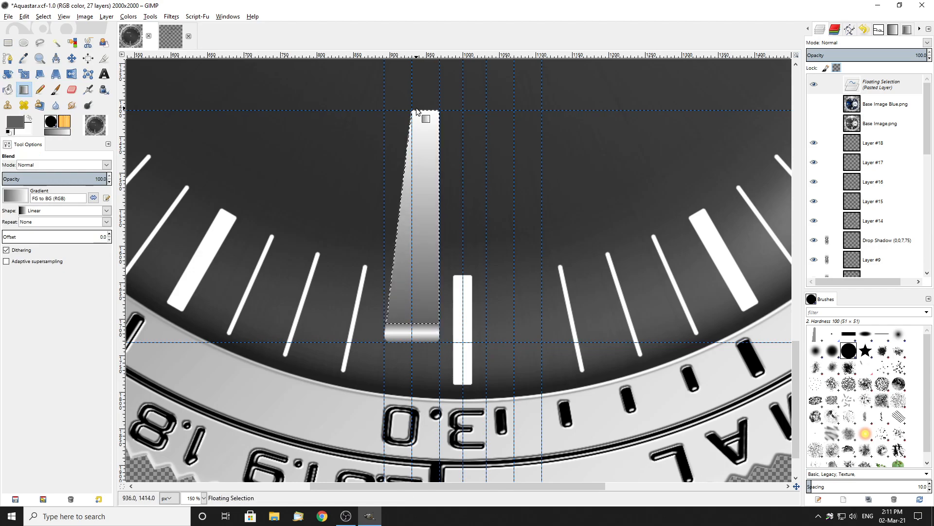
Anchor the shaded bar section onto Layer #18
{"action": "scroll", "coordinate": [431, 329], "scroll_direction": "up", "scroll_amount": 3}
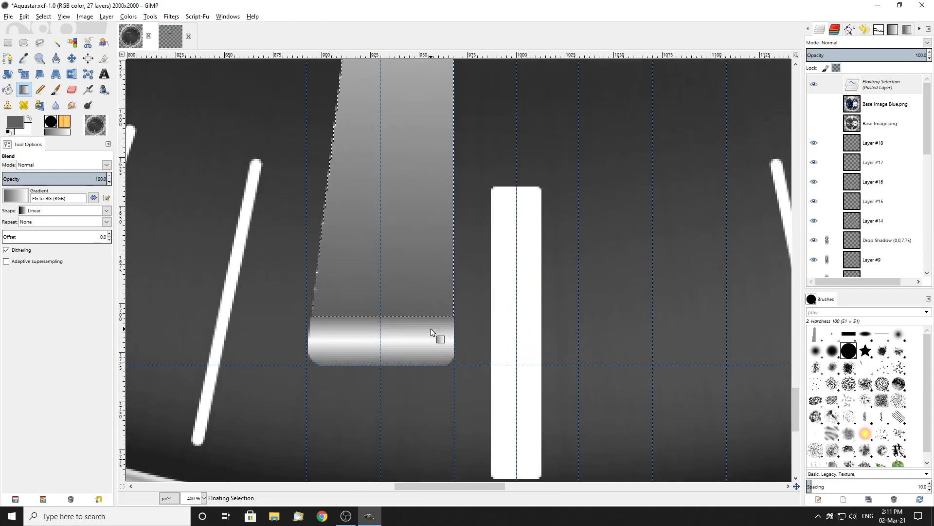
{"action": "scroll", "coordinate": [431, 328], "scroll_direction": "down", "scroll_amount": 3}
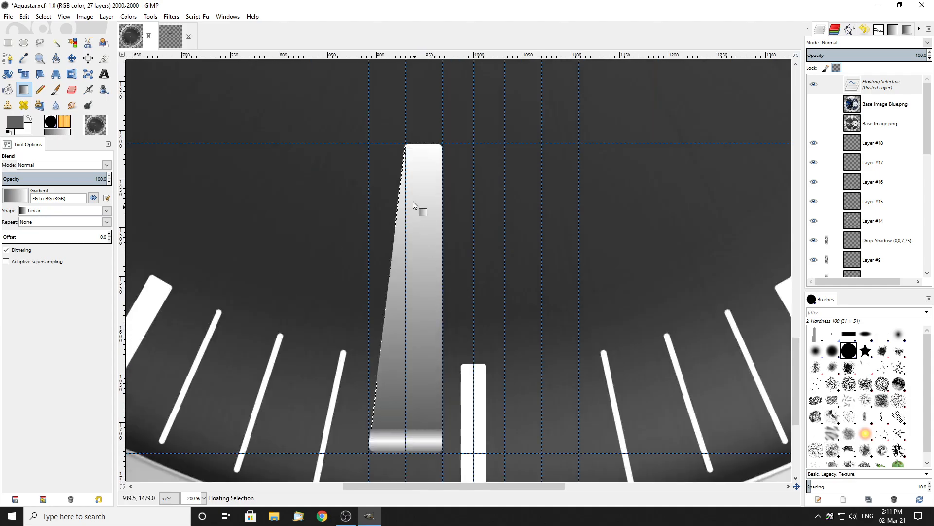
{"action": "scroll", "coordinate": [438, 204], "scroll_direction": "down", "scroll_amount": 2}
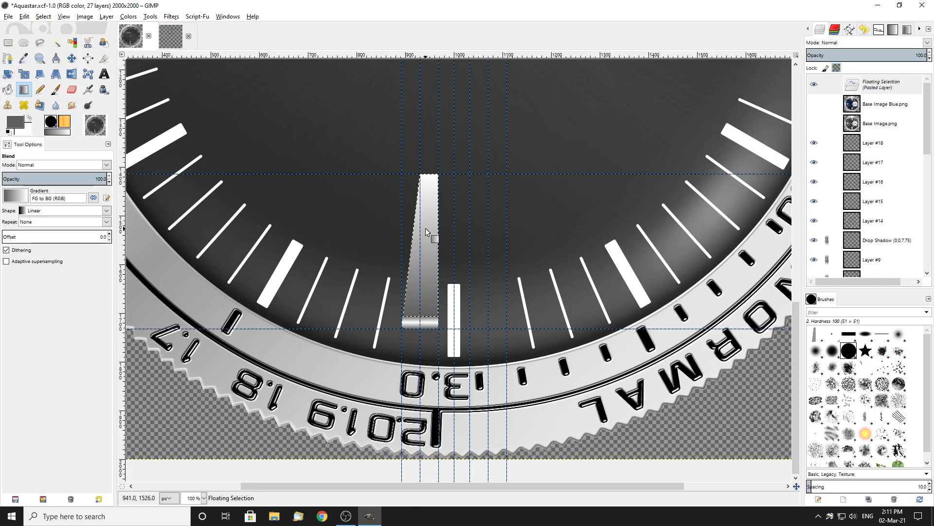
{"action": "left_click", "coordinate": [8, 43]}
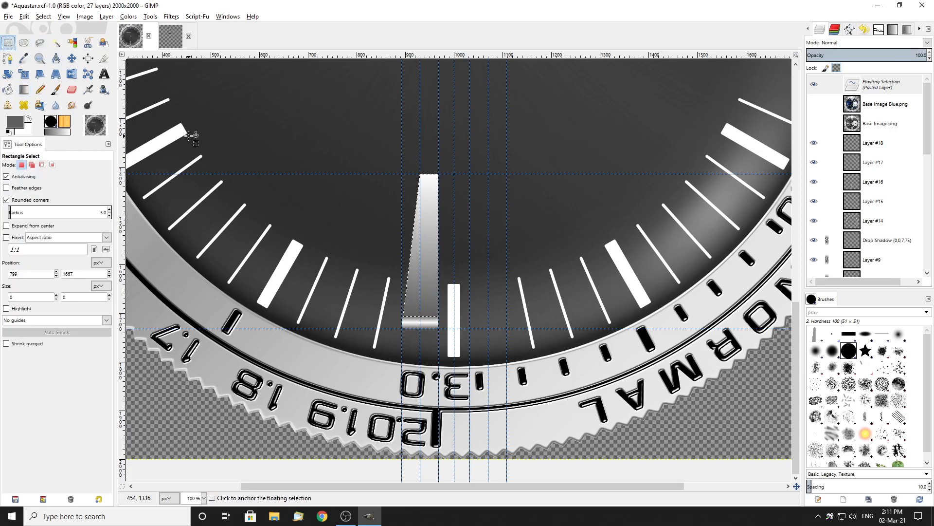
{"action": "left_click", "coordinate": [249, 167]}
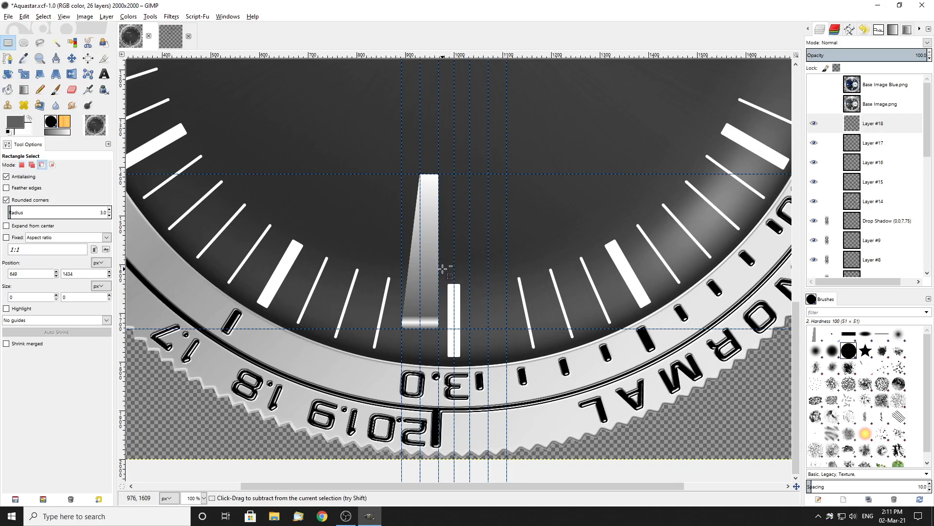
{"action": "scroll", "coordinate": [443, 269], "scroll_direction": "down", "scroll_amount": 3}
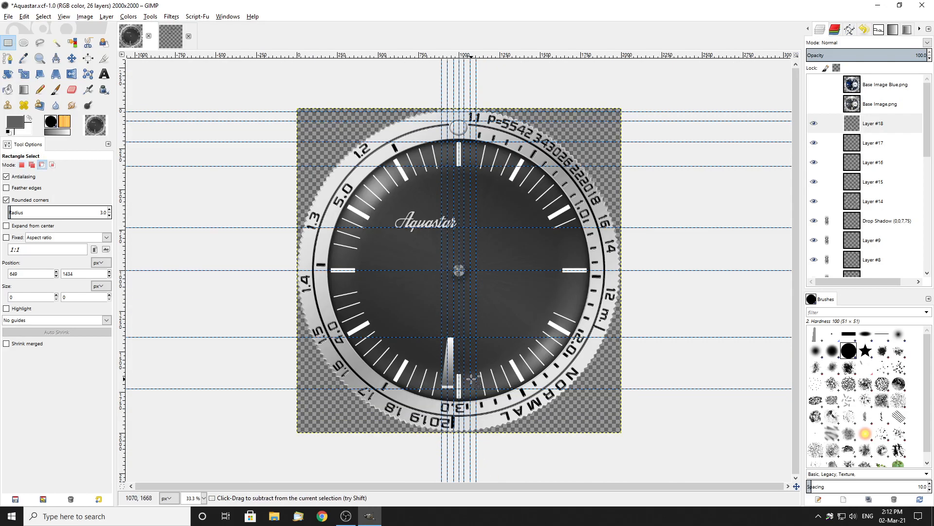
{"action": "scroll", "coordinate": [462, 399], "scroll_direction": "up", "scroll_amount": 4}
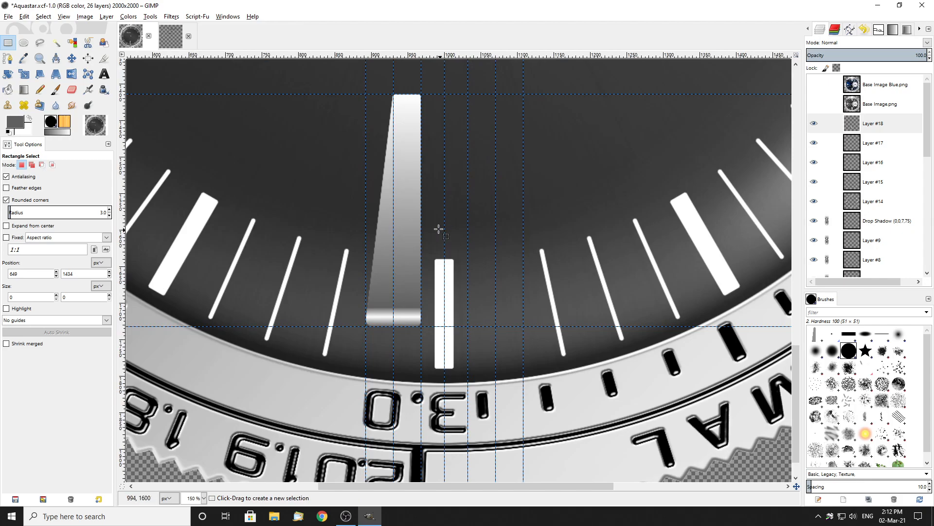
Switch Layers #18, #17 and #16 off and back on to compare what each contributes to the bar
{"action": "left_click", "coordinate": [814, 124]}
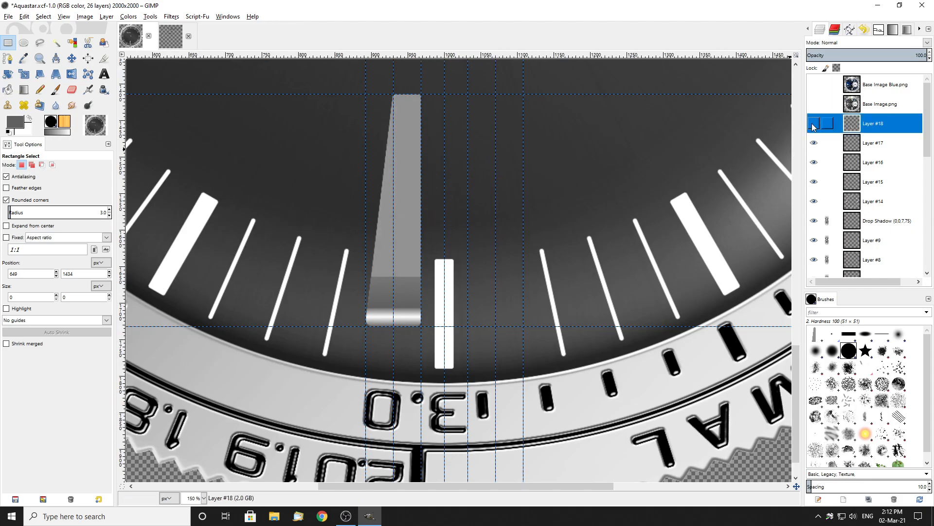
{"action": "left_click", "coordinate": [814, 143]}
{"action": "left_click", "coordinate": [816, 162]}
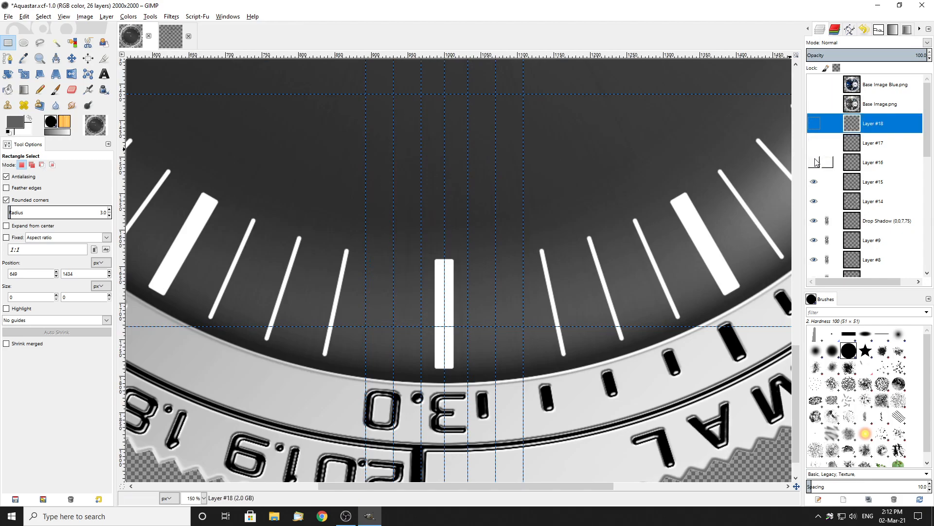
{"action": "left_click", "coordinate": [816, 162]}
{"action": "left_click", "coordinate": [814, 143]}
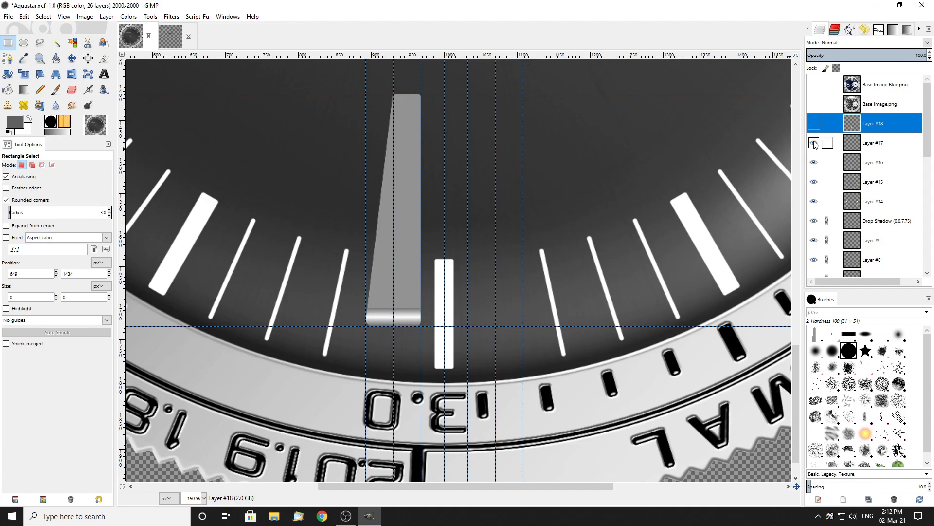
{"action": "left_click", "coordinate": [814, 124]}
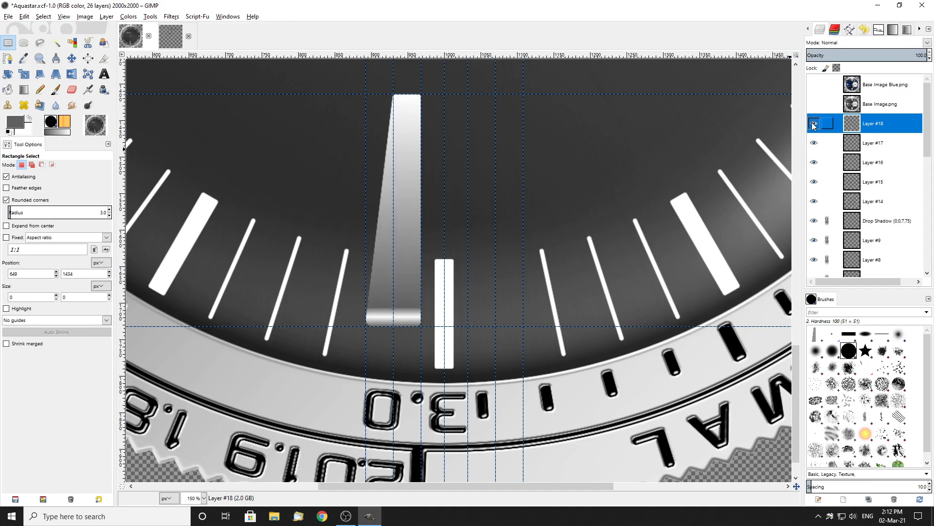
Hide Layer #16 and examine the bar's shading and its lower gradient band at different scales
{"action": "left_click", "coordinate": [815, 164]}
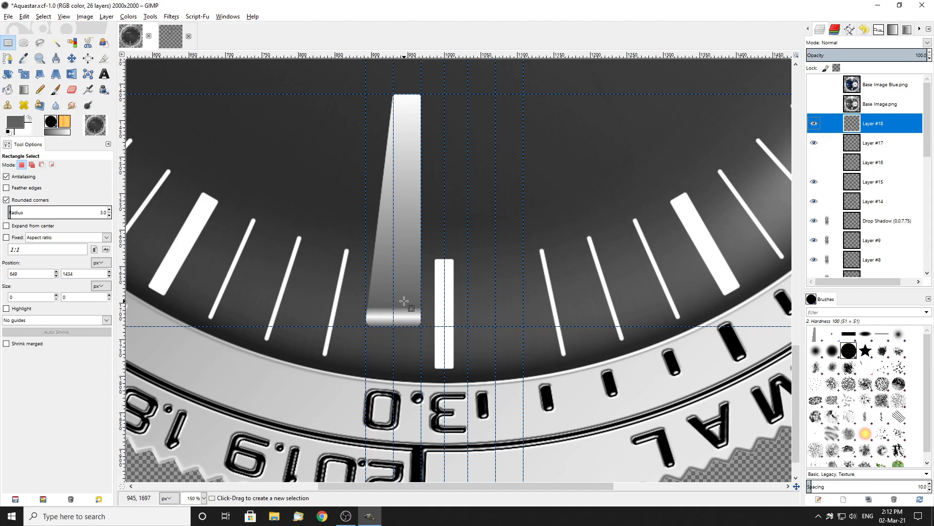
{"action": "scroll", "coordinate": [402, 299], "scroll_direction": "up", "scroll_amount": 2}
{"action": "scroll", "coordinate": [424, 327], "scroll_direction": "down", "scroll_amount": 5}
{"action": "scroll", "coordinate": [469, 385], "scroll_direction": "up", "scroll_amount": 1}
{"action": "scroll", "coordinate": [469, 386], "scroll_direction": "up", "scroll_amount": 3}
{"action": "scroll", "coordinate": [457, 387], "scroll_direction": "down", "scroll_amount": 2}
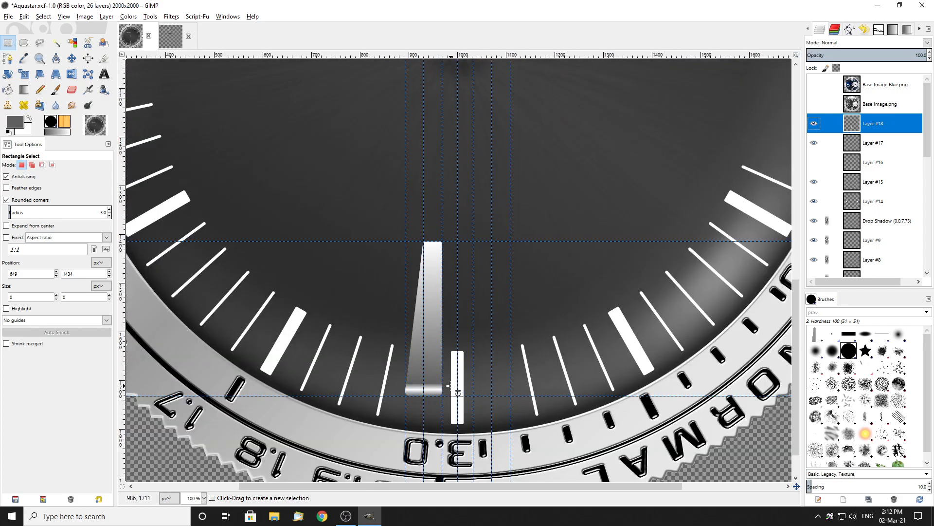
{"action": "scroll", "coordinate": [450, 385], "scroll_direction": "down", "scroll_amount": 2}
{"action": "scroll", "coordinate": [451, 379], "scroll_direction": "up", "scroll_amount": 6}
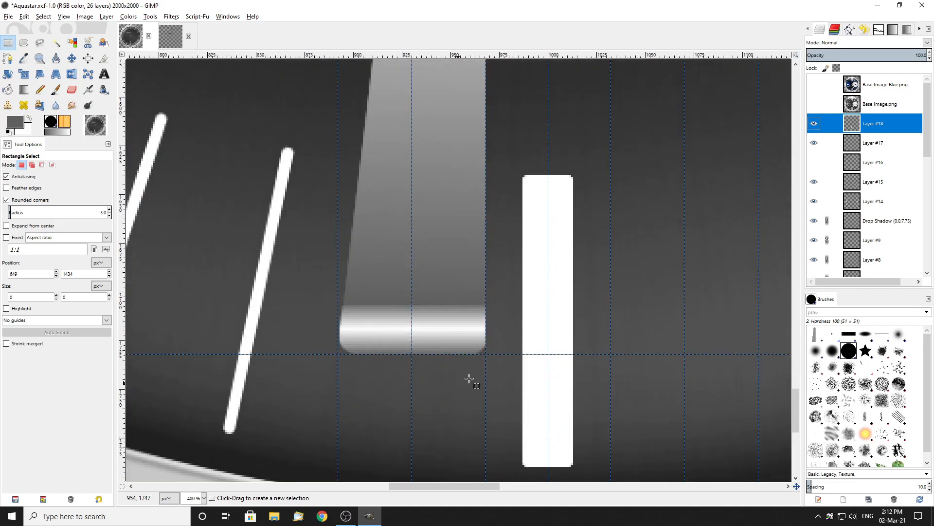
{"action": "scroll", "coordinate": [456, 302], "scroll_direction": "up", "scroll_amount": 2}
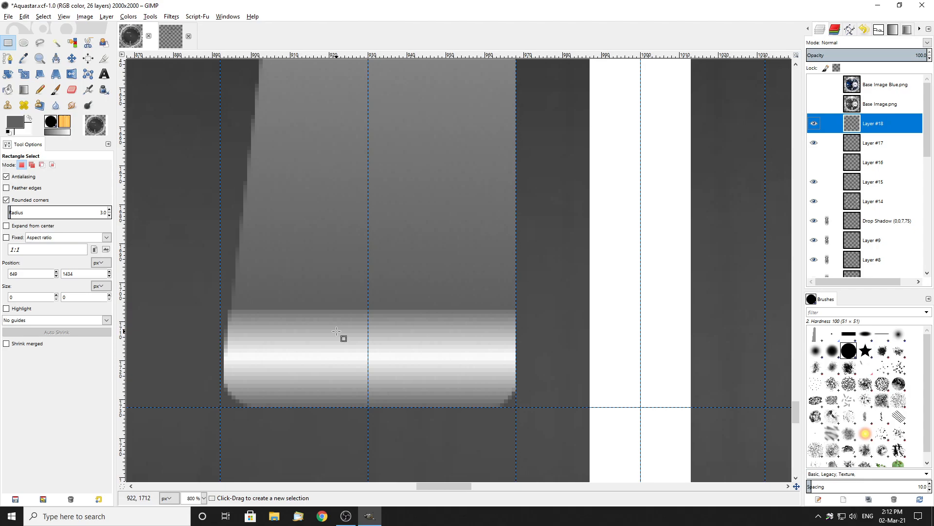
{"action": "scroll", "coordinate": [337, 331], "scroll_direction": "down", "scroll_amount": 1}
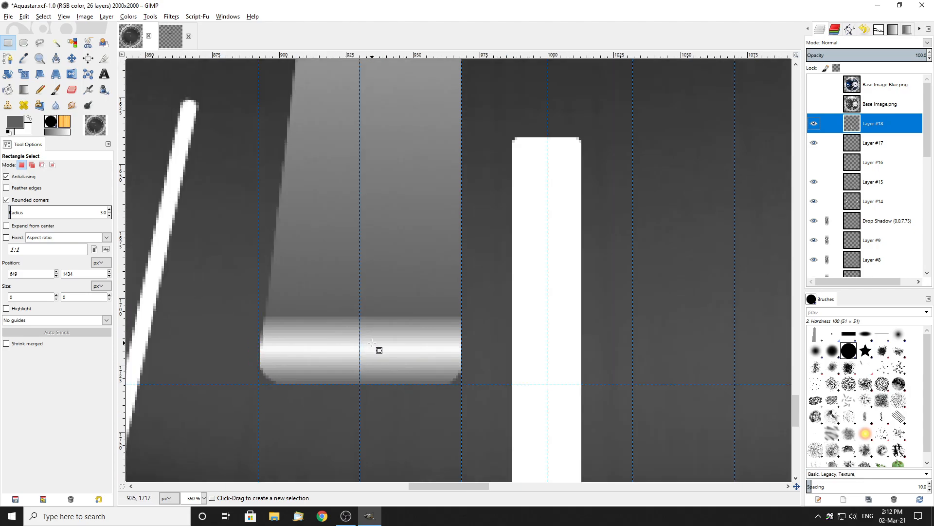
Undo the upper bar's shading back to before Layer #18 was added
{"action": "key", "text": "ctrl+z"}
{"action": "key", "text": "ctrl+z"}
{"action": "key", "text": "ctrl+z"}
{"action": "key", "text": "ctrl+z"}
{"action": "key", "text": "ctrl+z"}
{"action": "key", "text": "ctrl+z"}
{"action": "key", "text": "ctrl+z"}
{"action": "key", "text": "ctrl+z"}
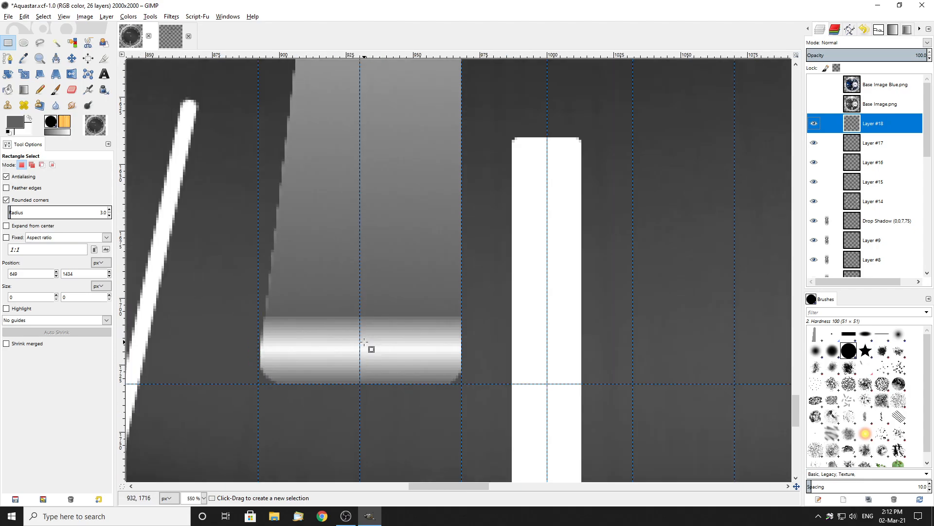
{"action": "key", "text": "ctrl+z"}
{"action": "key", "text": "ctrl+z"}
{"action": "key", "text": "ctrl+z"}
{"action": "key", "text": "ctrl+z"}
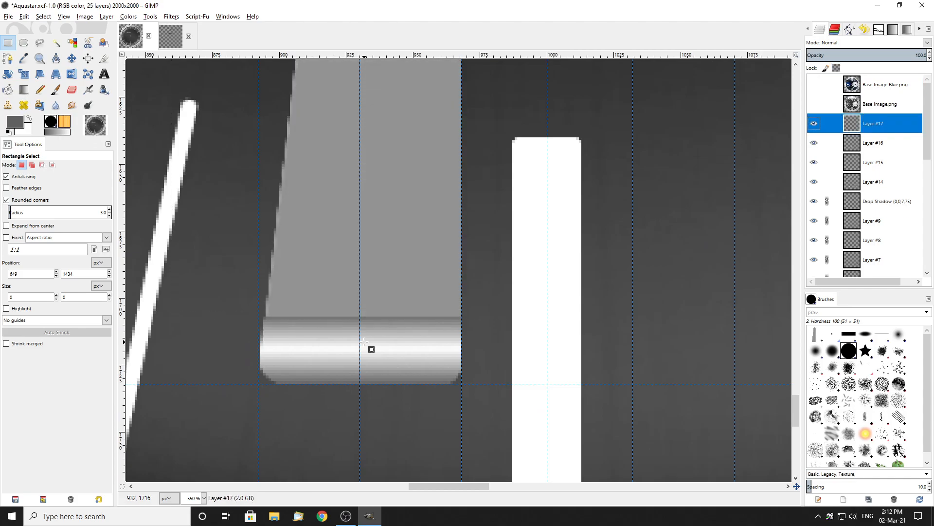
Undo the trimming of the gradient band until its full rectangular selection is active again
{"action": "key", "text": "ctrl+z"}
{"action": "key", "text": "ctrl+z"}
{"action": "key", "text": "ctrl+z"}
{"action": "key", "text": "ctrl+z"}
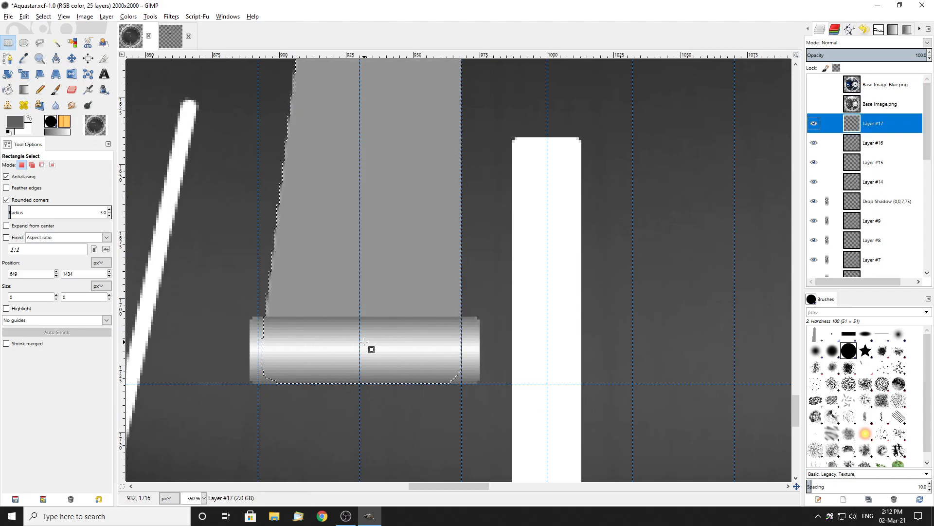
{"action": "key", "text": "ctrl+z"}
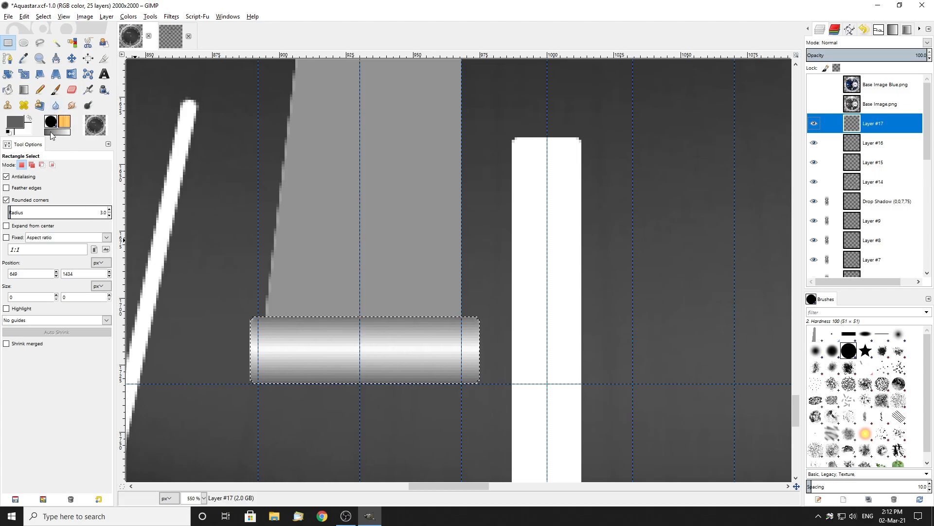
Set the gradient shape to Bi-linear and draw a gradient from the band's middle to its lower edge
{"action": "left_click", "coordinate": [24, 89]}
{"action": "left_click", "coordinate": [63, 210]}
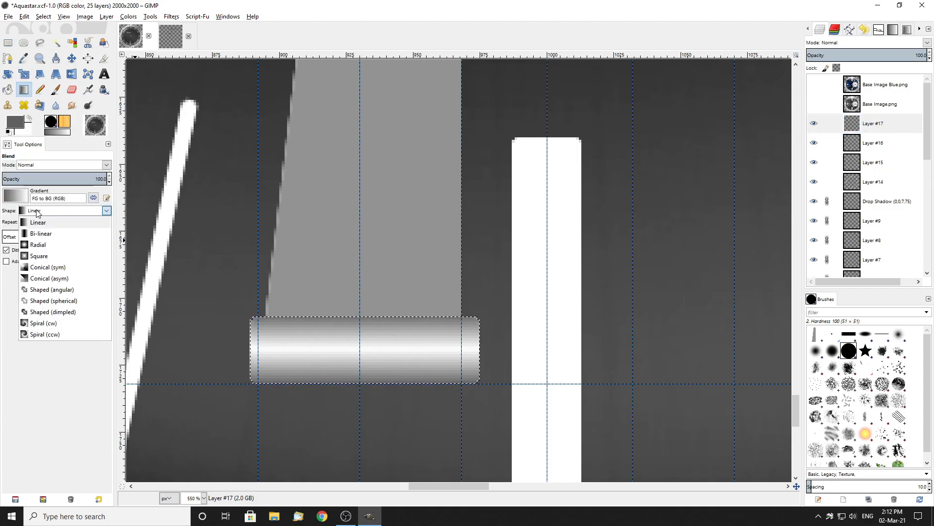
{"action": "left_click", "coordinate": [44, 224]}
{"action": "left_click_drag", "start_coordinate": [361, 351], "coordinate": [362, 386]}
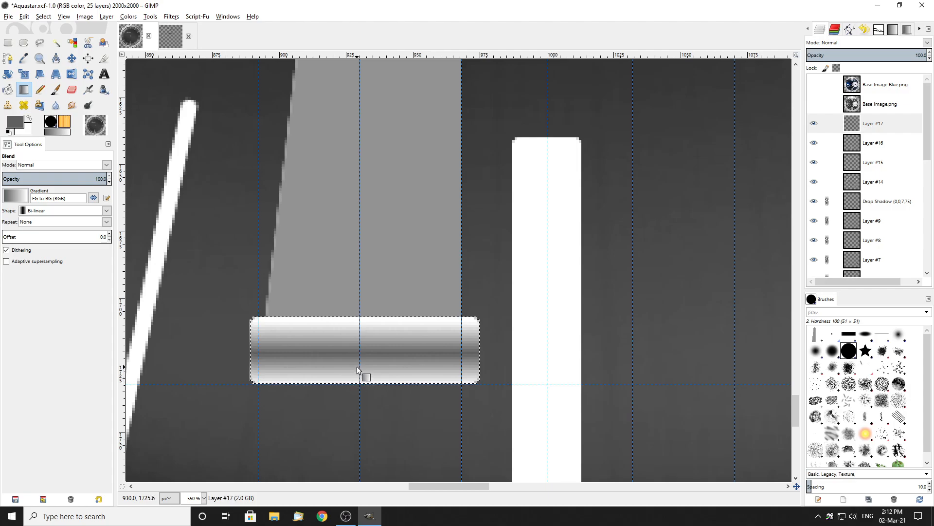
Swap the foreground and background colours, undo the band's gradient and redraw it bi-linearly from the band's middle to past its lower edge
{"action": "left_click", "coordinate": [27, 120]}
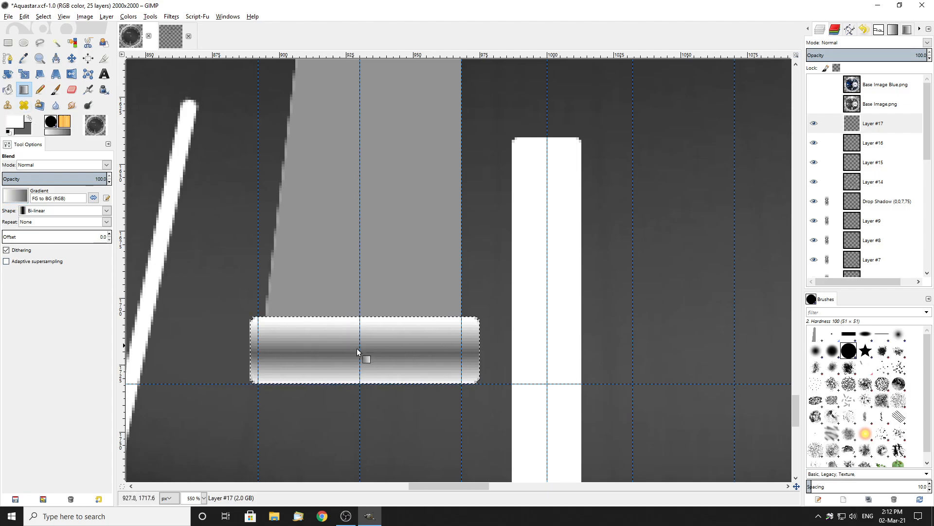
{"action": "key", "text": "ctrl+z"}
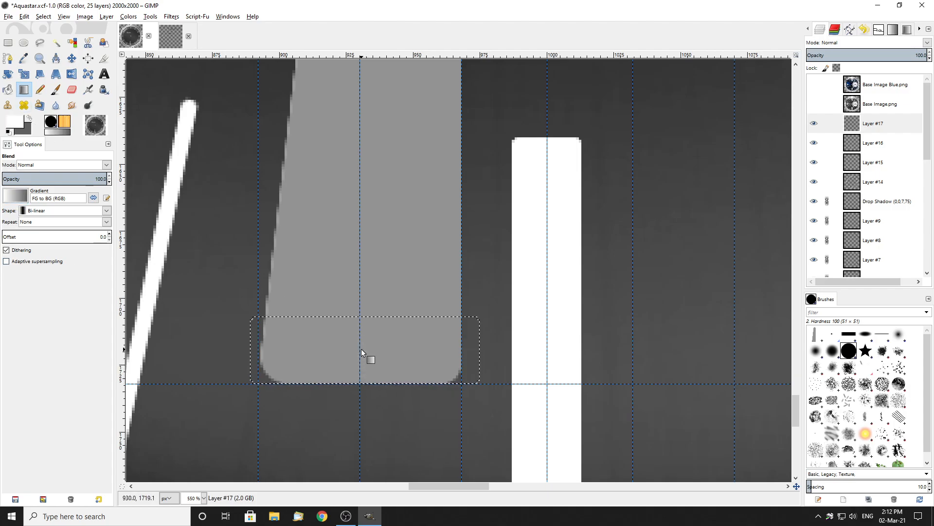
{"action": "left_click_drag", "start_coordinate": [360, 348], "coordinate": [361, 385]}
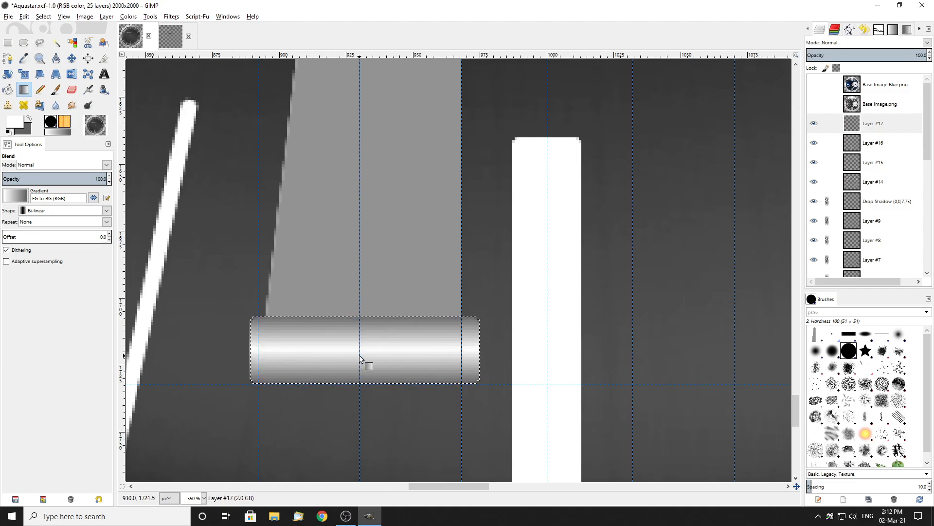
{"action": "left_click_drag", "start_coordinate": [361, 352], "coordinate": [361, 404]}
{"action": "scroll", "coordinate": [366, 395], "scroll_direction": "down", "scroll_amount": 5}
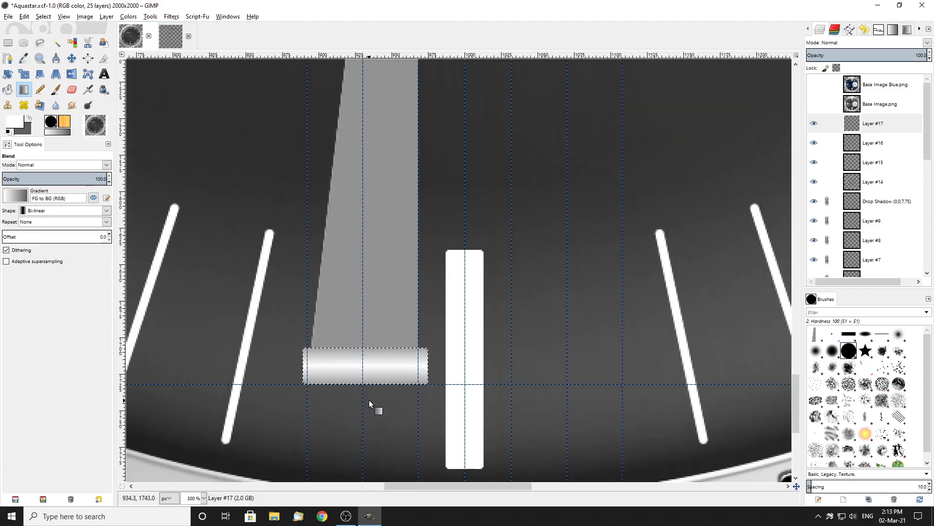
Redraw the band's bi-linear gradient several times, starting from its middle and ending at or just past its lower edge
{"action": "scroll", "coordinate": [368, 398], "scroll_direction": "up", "scroll_amount": 3}
{"action": "scroll", "coordinate": [369, 392], "scroll_direction": "down", "scroll_amount": 2}
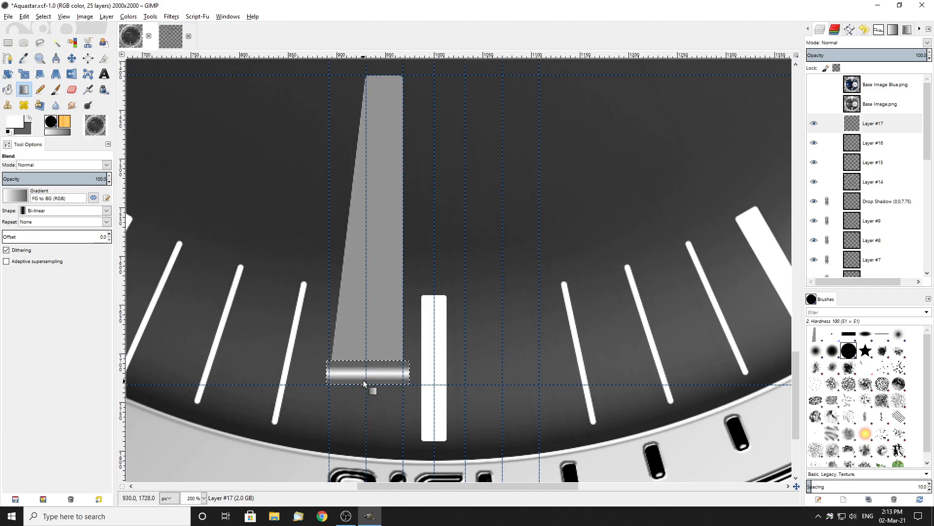
{"action": "scroll", "coordinate": [369, 387], "scroll_direction": "up", "scroll_amount": 3}
{"action": "left_click_drag", "start_coordinate": [368, 351], "coordinate": [370, 404]}
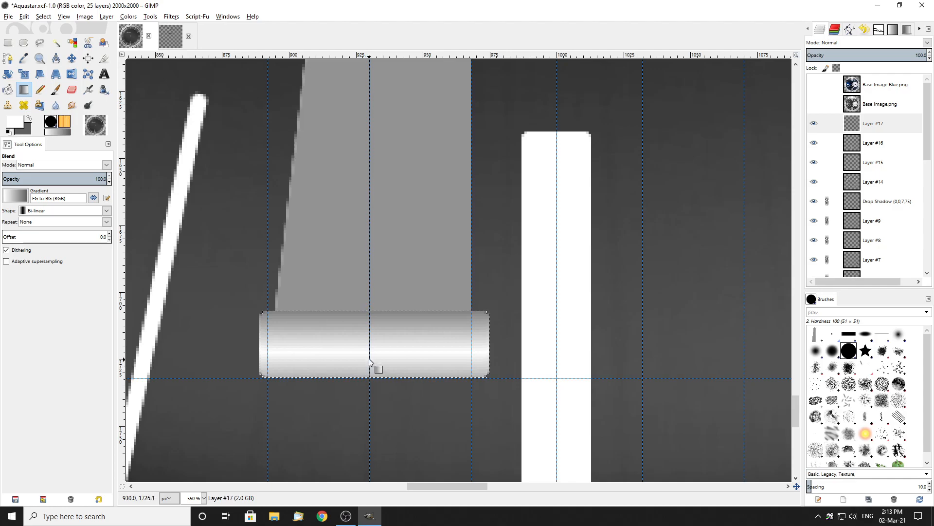
{"action": "left_click_drag", "start_coordinate": [370, 350], "coordinate": [369, 378]}
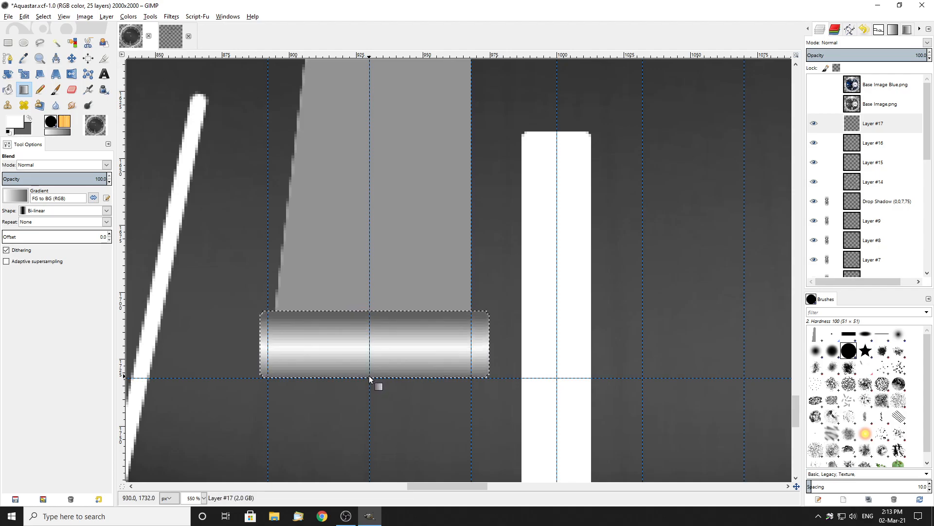
{"action": "scroll", "coordinate": [370, 378], "scroll_direction": "up", "scroll_amount": 2}
{"action": "left_click_drag", "start_coordinate": [371, 310], "coordinate": [372, 381]}
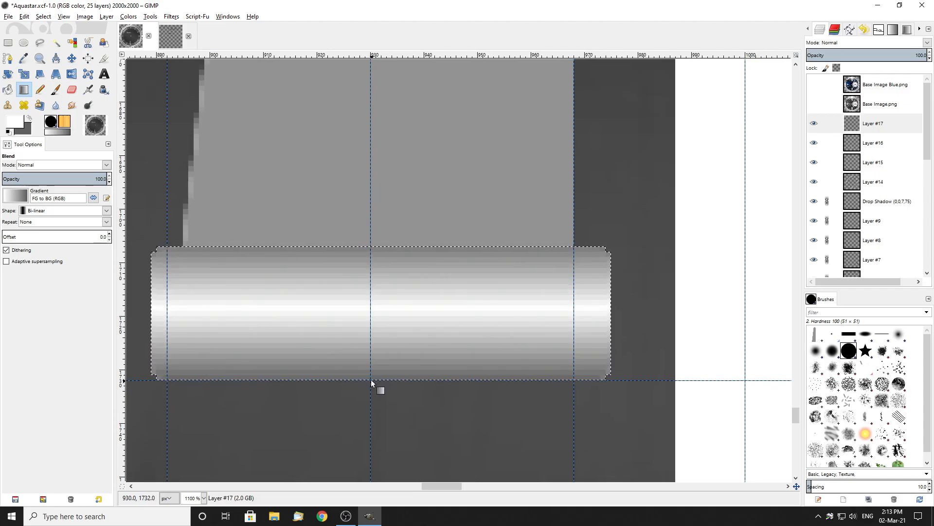
Swap the foreground and background colours and darken the grey foreground colour to 121212
{"action": "left_click", "coordinate": [31, 120]}
{"action": "left_click", "coordinate": [14, 123]}
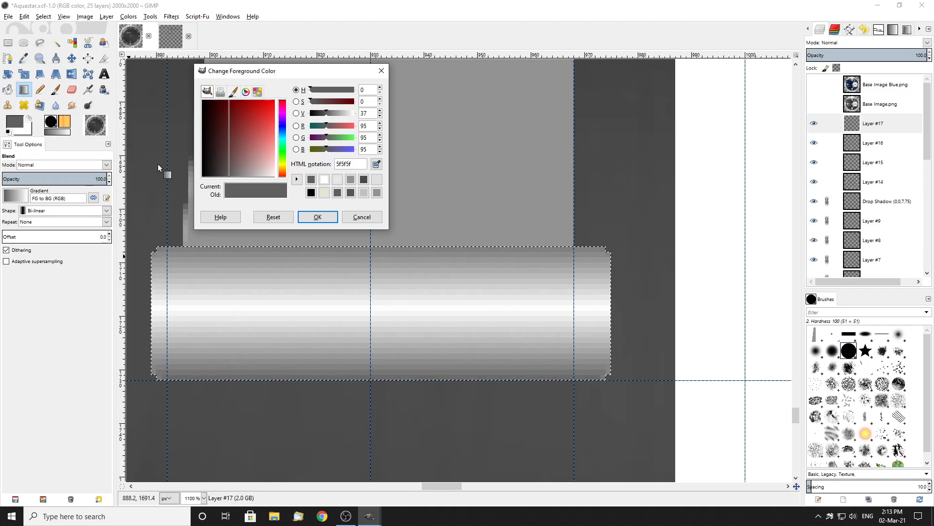
{"action": "left_click_drag", "start_coordinate": [210, 168], "coordinate": [209, 187]}
{"action": "left_click", "coordinate": [317, 217]}
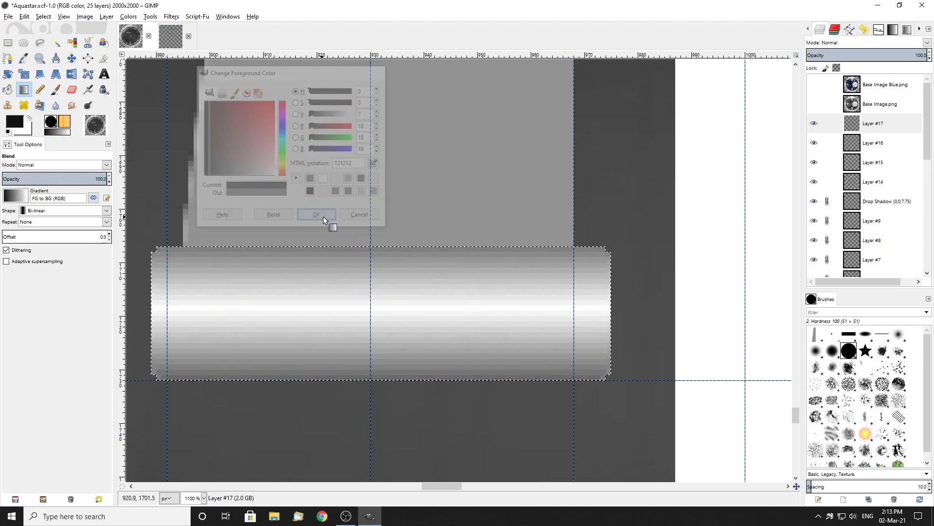
Make white the foreground colour and redraw the band's bi-linear gradient from its middle to a little below its lower edge
{"action": "left_click_drag", "start_coordinate": [371, 310], "coordinate": [372, 381]}
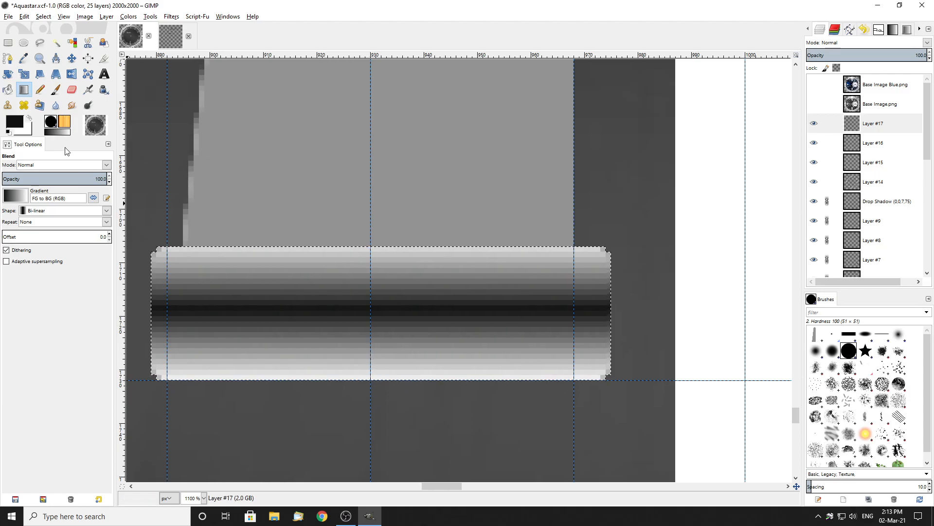
{"action": "left_click", "coordinate": [30, 119]}
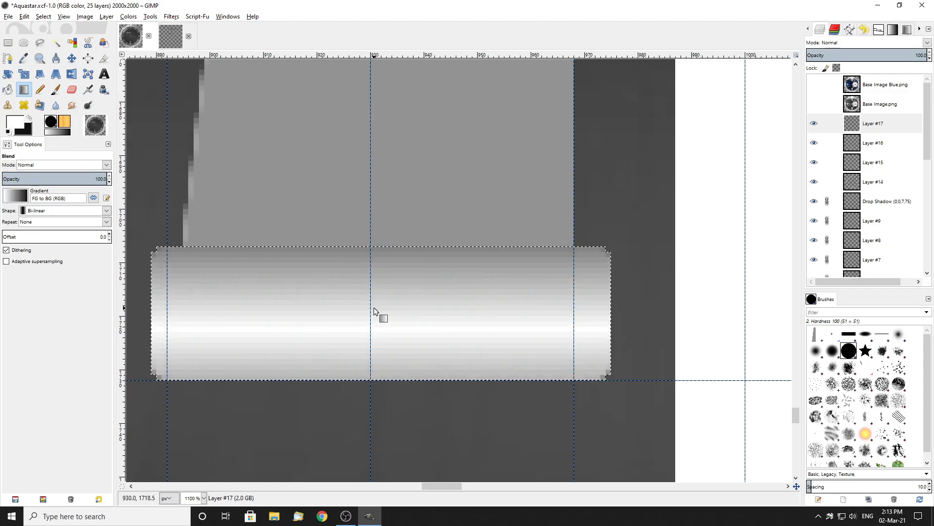
{"action": "key", "text": "Escape"}
{"action": "left_click_drag", "start_coordinate": [371, 309], "coordinate": [372, 378]}
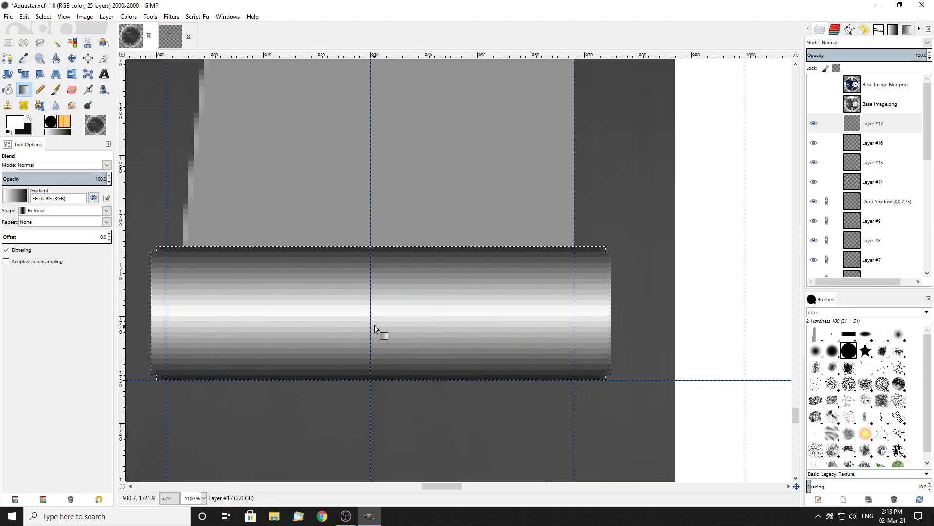
{"action": "left_click_drag", "start_coordinate": [371, 311], "coordinate": [372, 405]}
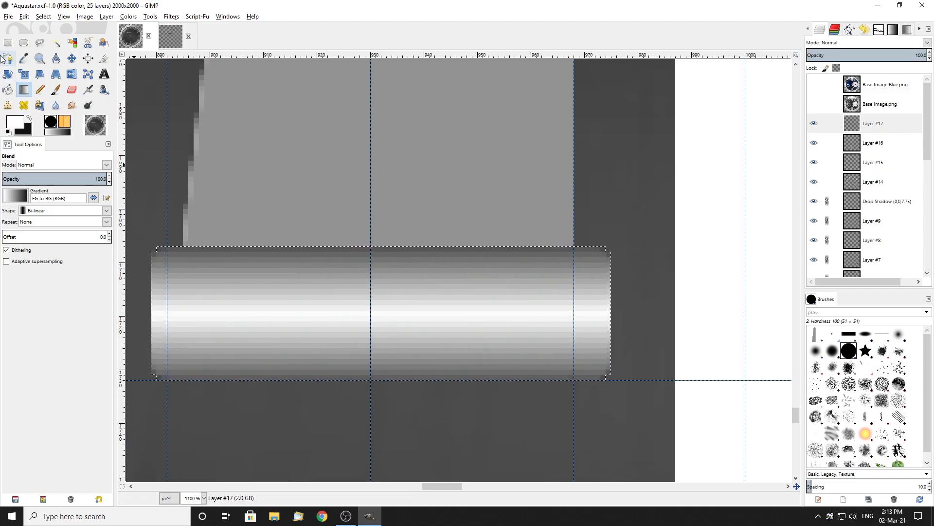
Clear the selection around the gradient band, then hide and show Layer #17 to check what it holds
{"action": "left_click", "coordinate": [8, 43]}
{"action": "scroll", "coordinate": [224, 173], "scroll_direction": "down", "scroll_amount": 2}
{"action": "left_click", "coordinate": [183, 182]}
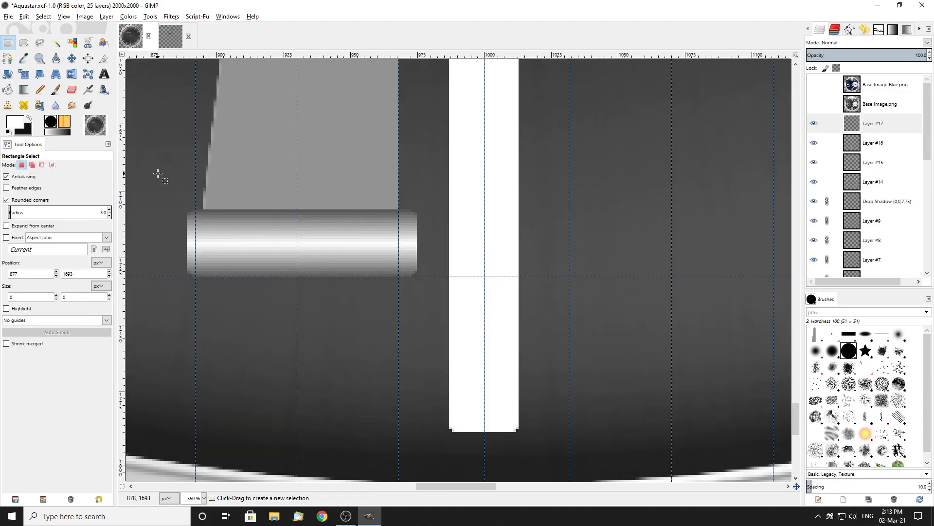
{"action": "scroll", "coordinate": [340, 196], "scroll_direction": "down", "scroll_amount": 1}
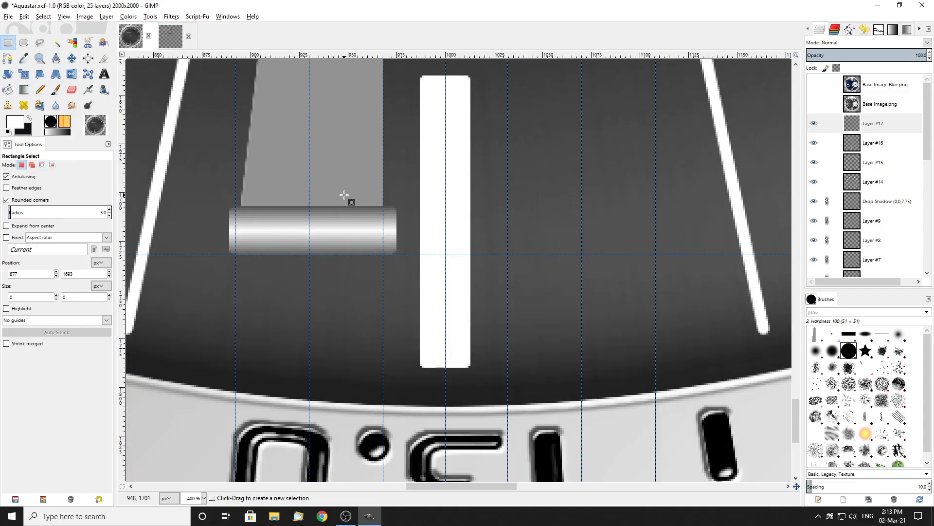
{"action": "scroll", "coordinate": [344, 195], "scroll_direction": "up", "scroll_amount": 3}
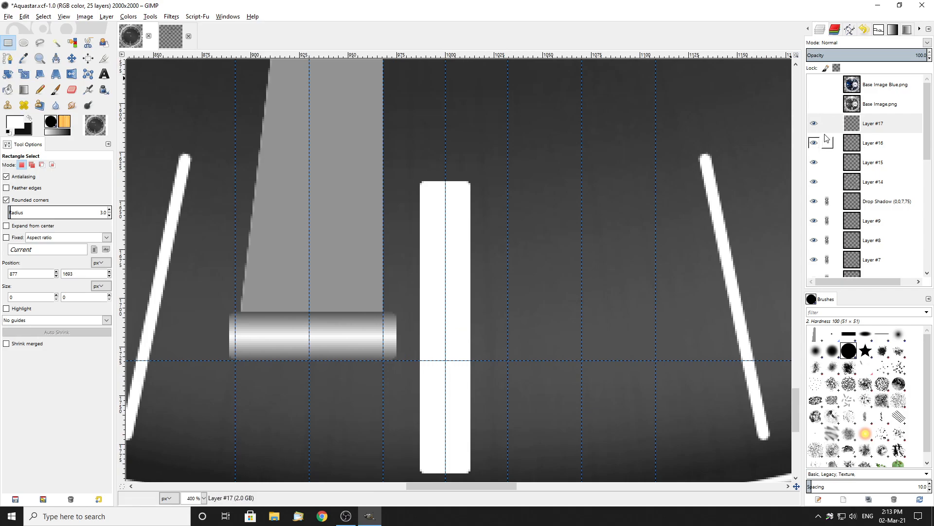
{"action": "left_click", "coordinate": [814, 124]}
{"action": "left_click", "coordinate": [813, 123]}
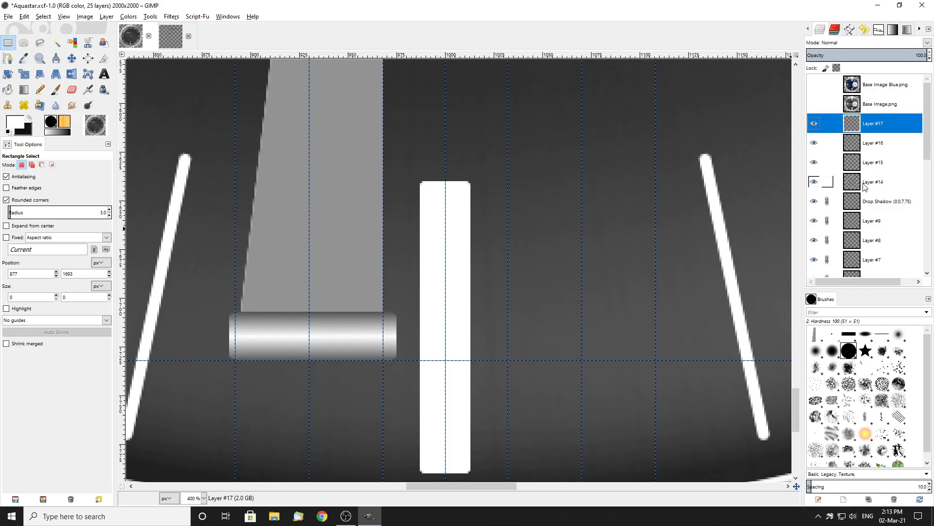
On Layer #16, select a rectangle of 229 × 312 px around the grey bar, ending just above the gradient band
{"action": "left_click", "coordinate": [884, 143]}
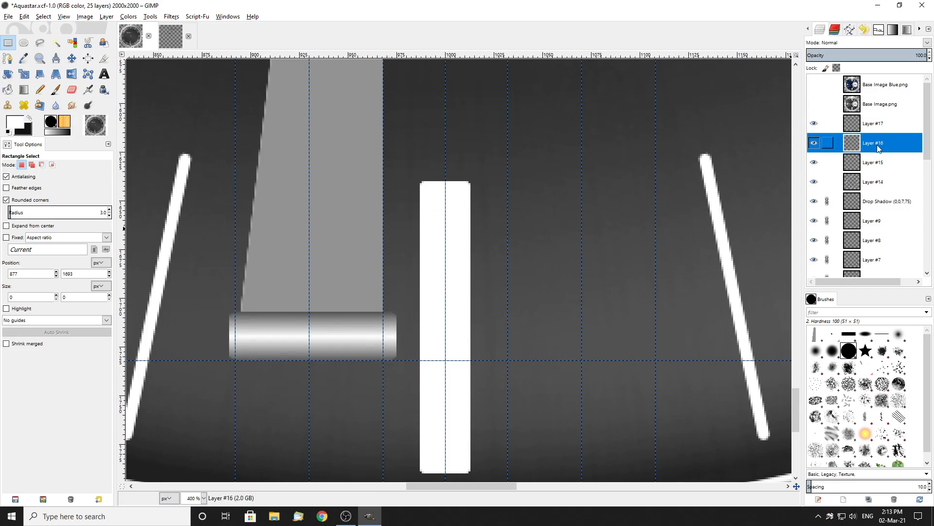
{"action": "scroll", "coordinate": [367, 195], "scroll_direction": "down", "scroll_amount": 2}
{"action": "scroll", "coordinate": [368, 195], "scroll_direction": "up", "scroll_amount": 2}
{"action": "mouse_move", "coordinate": [261, 159]}
{"action": "left_mouse_down"}
{"action": "mouse_move", "coordinate": [443, 252]}
{"action": "mouse_move", "coordinate": [484, 364]}
{"action": "left_mouse_up"}
{"action": "scroll", "coordinate": [455, 323], "scroll_direction": "down", "scroll_amount": 1}
{"action": "left_click_drag", "start_coordinate": [355, 254], "coordinate": [384, 361]}
{"action": "scroll", "coordinate": [332, 352], "scroll_direction": "up", "scroll_amount": 5}
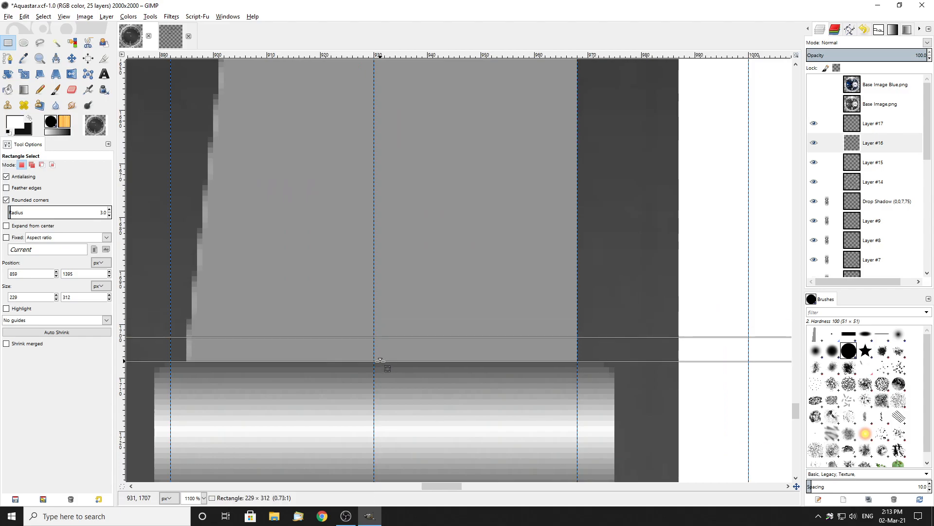
Copy the selected grey bar and paste it onto a new transparent 2000 × 2000 px layer above Layer #17
{"action": "left_click", "coordinate": [895, 142]}
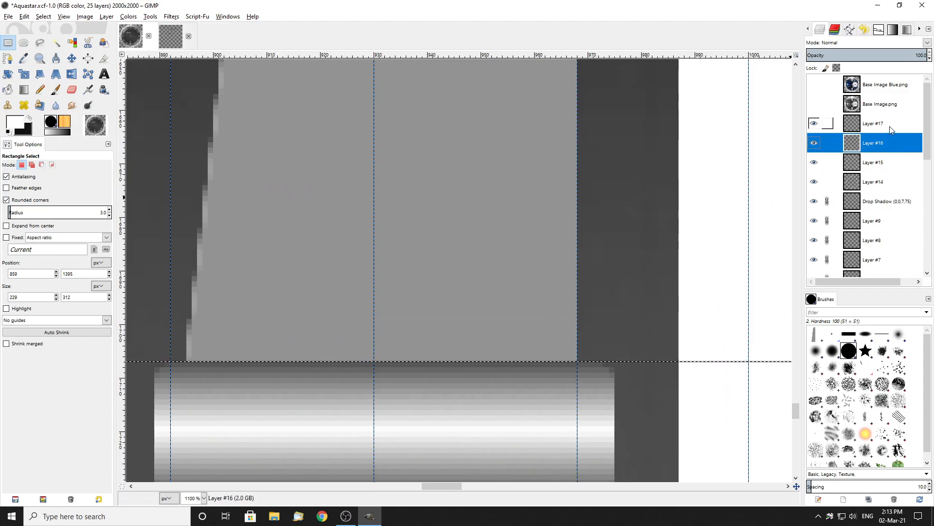
{"action": "right_click", "coordinate": [890, 125]}
{"action": "left_click", "coordinate": [834, 147]}
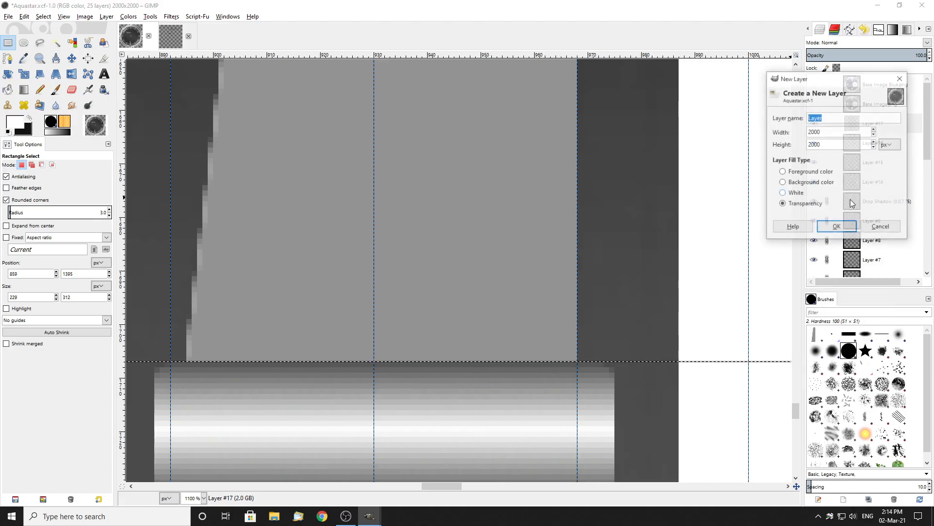
{"action": "left_click", "coordinate": [835, 224]}
{"action": "key", "text": "ctrl+v"}
{"action": "scroll", "coordinate": [431, 238], "scroll_direction": "down", "scroll_amount": 3}
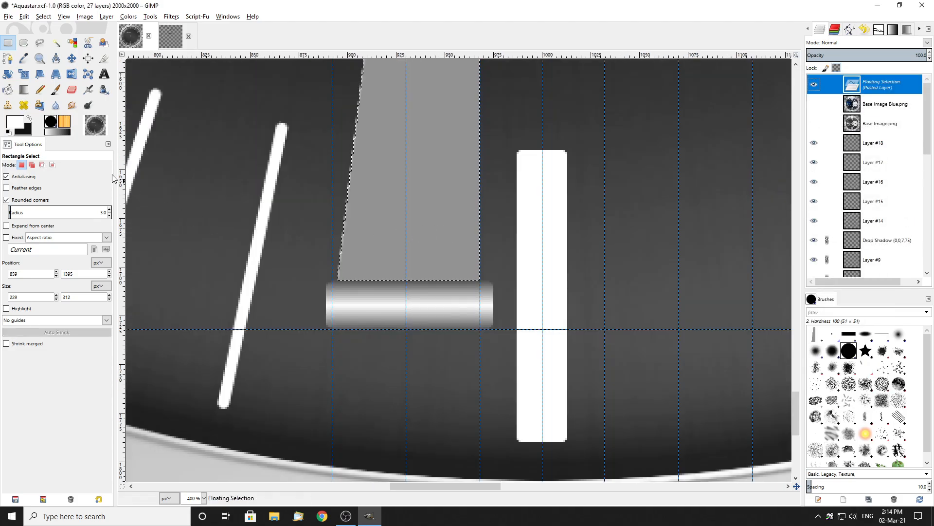
Try a bi-linear gradient on the pasted bar from its lower end to its upper end, then undo it
{"action": "left_click", "coordinate": [23, 90]}
{"action": "scroll", "coordinate": [428, 289], "scroll_direction": "up", "scroll_amount": 5}
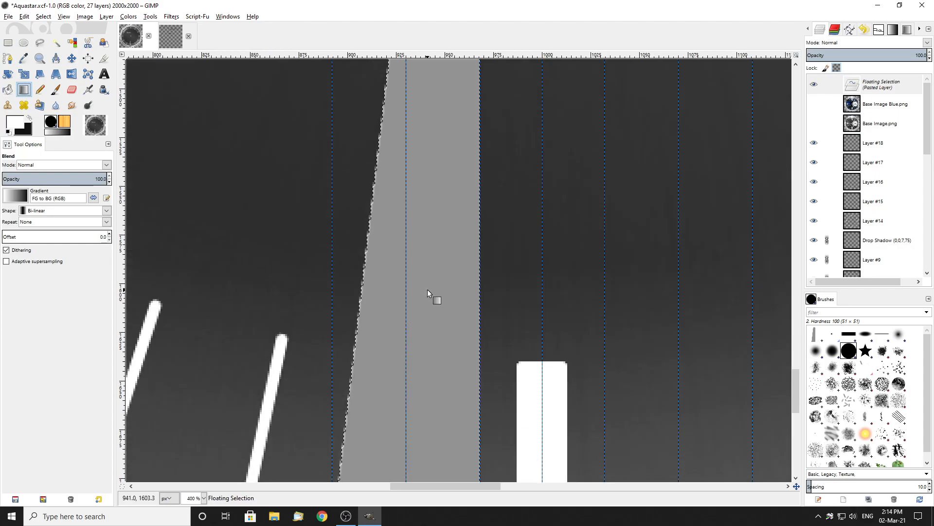
{"action": "scroll", "coordinate": [427, 289], "scroll_direction": "up", "scroll_amount": 1}
{"action": "scroll", "coordinate": [439, 355], "scroll_direction": "down", "scroll_amount": 4}
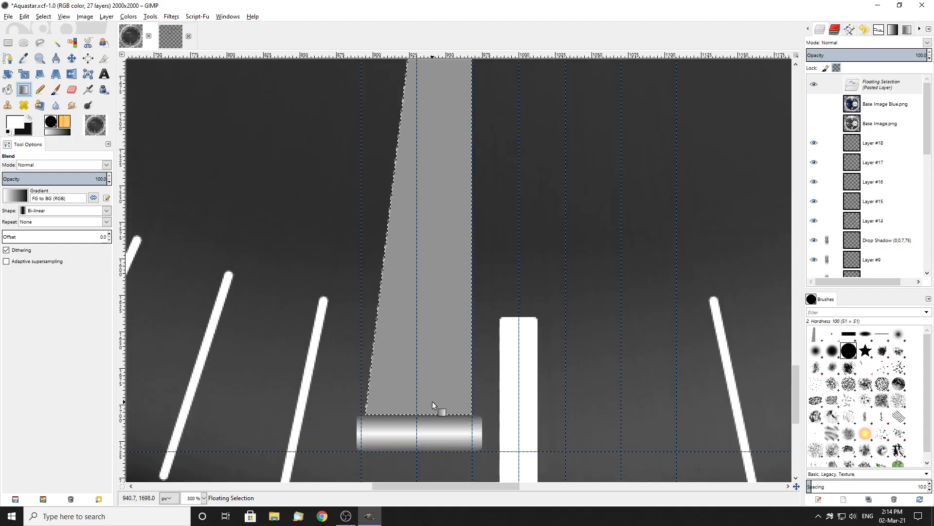
{"action": "left_click_drag", "start_coordinate": [427, 406], "coordinate": [447, 200]}
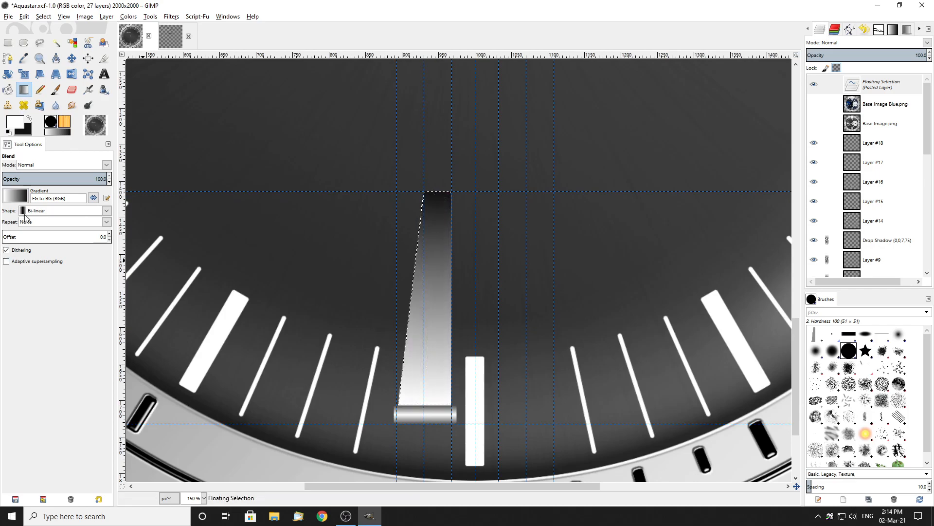
{"action": "left_click", "coordinate": [48, 214]}
{"action": "left_click", "coordinate": [512, 334]}
{"action": "key", "text": "ctrl+z"}
Try bi-linear gradients from the middle of the pasted bar to its lower end, then undo both
{"action": "mouse_move", "coordinate": [428, 316]}
{"action": "left_mouse_down"}
{"action": "mouse_move", "coordinate": [438, 416]}
{"action": "mouse_move", "coordinate": [430, 415]}
{"action": "left_mouse_up"}
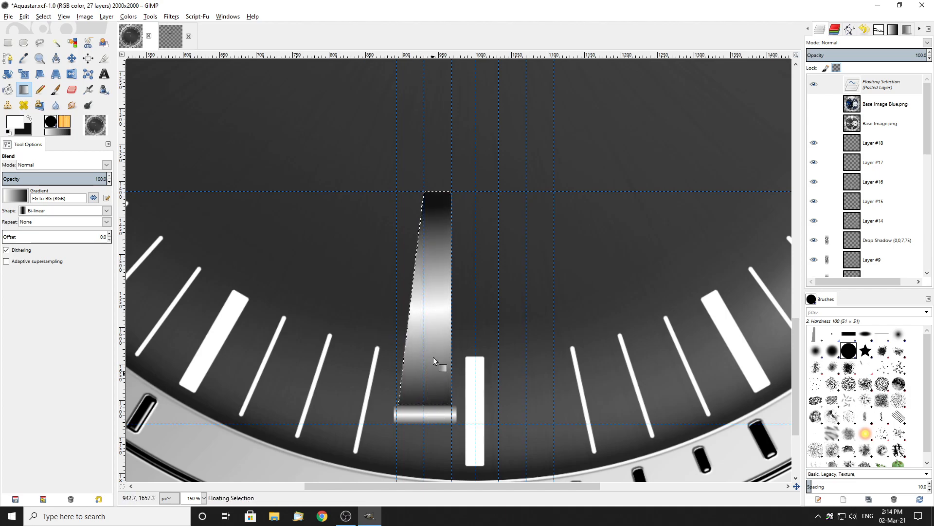
{"action": "left_click_drag", "start_coordinate": [437, 307], "coordinate": [437, 412]}
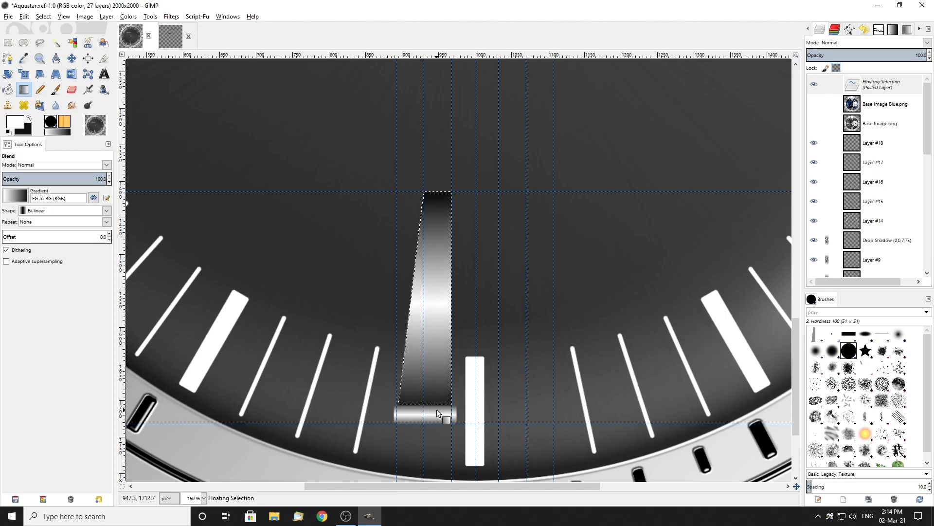
{"action": "key", "text": "ctrl+z"}
{"action": "key", "text": "ctrl+z"}
Set the gradient shape to Linear and swap the colours so that the dark colour is in the foreground
{"action": "left_click", "coordinate": [43, 211]}
{"action": "left_click", "coordinate": [43, 213]}
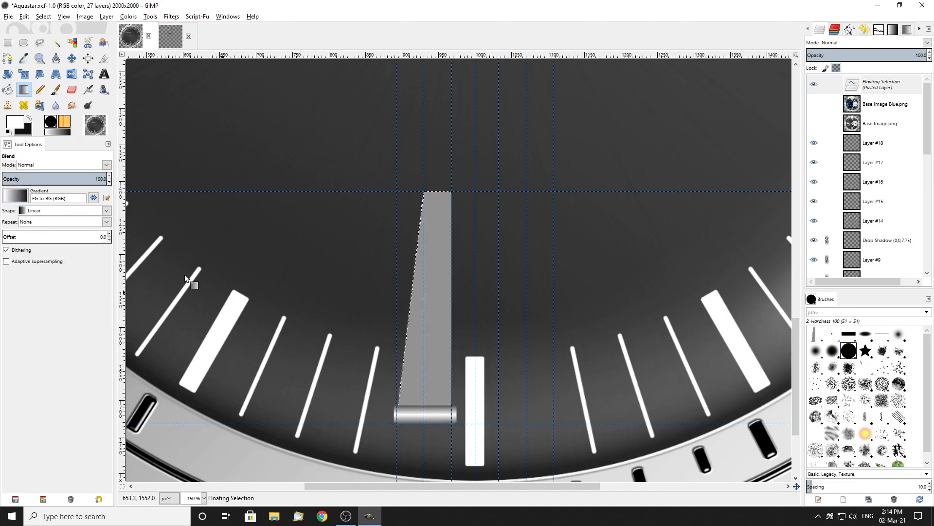
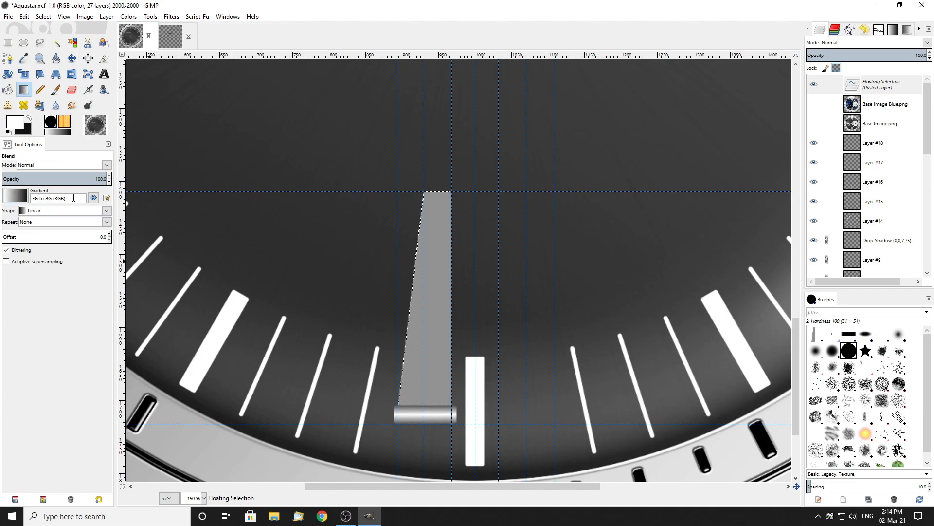
{"action": "left_click", "coordinate": [27, 117]}
Try linear dark-to-white gradients along the pasted bar, first straight and then slanted, from its lower end upwards, and undo both
{"action": "scroll", "coordinate": [449, 424], "scroll_direction": "up", "scroll_amount": 1}
{"action": "left_click_drag", "start_coordinate": [448, 415], "coordinate": [448, 127]}
{"action": "scroll", "coordinate": [447, 386], "scroll_direction": "up", "scroll_amount": 1}
{"action": "scroll", "coordinate": [443, 389], "scroll_direction": "down", "scroll_amount": 1}
{"action": "key", "text": "ctrl+z"}
{"action": "left_click_drag", "start_coordinate": [413, 414], "coordinate": [482, 140]}
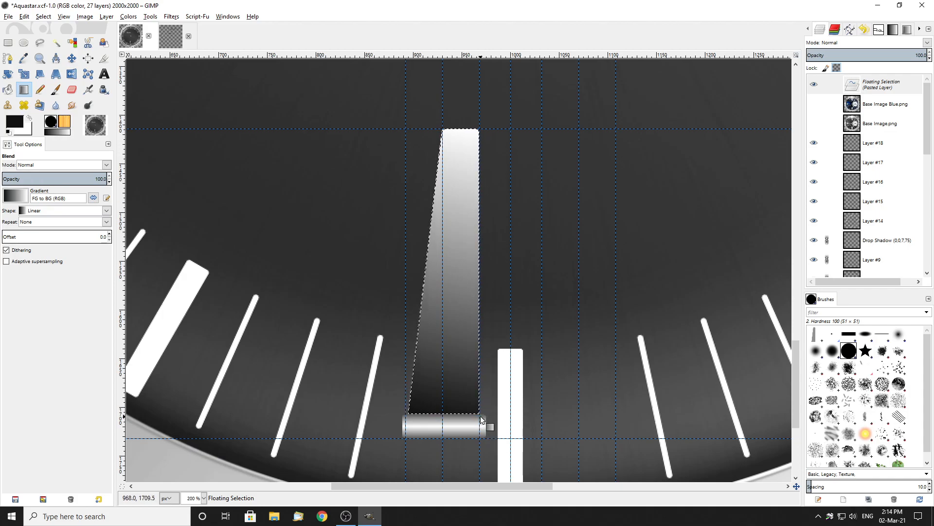
{"action": "key", "text": "ctrl+z"}
Try a slightly slanted linear gradient from the band's lower edge to partway up the bar, then undo it
{"action": "scroll", "coordinate": [479, 418], "scroll_direction": "up", "scroll_amount": 1}
{"action": "scroll", "coordinate": [474, 413], "scroll_direction": "up", "scroll_amount": 1}
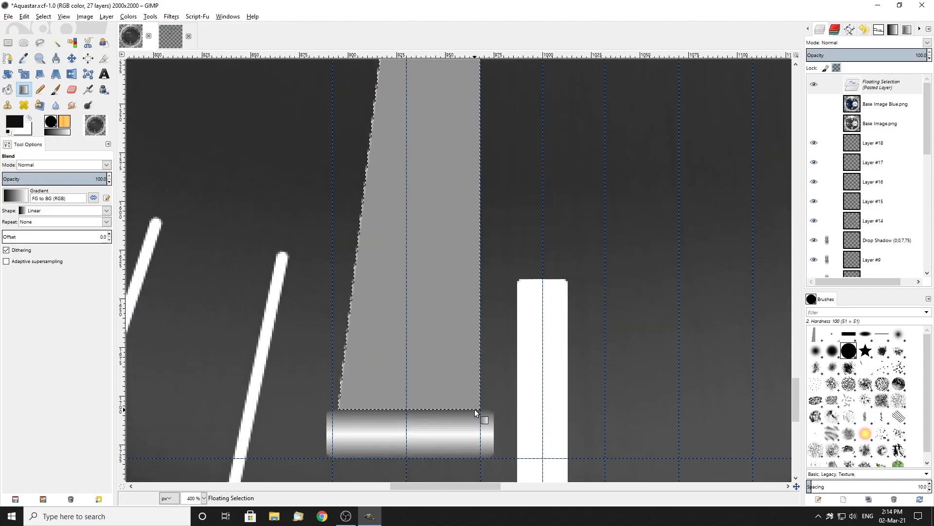
{"action": "scroll", "coordinate": [473, 448], "scroll_direction": "down", "scroll_amount": 1}
{"action": "left_click_drag", "start_coordinate": [474, 456], "coordinate": [447, 221]}
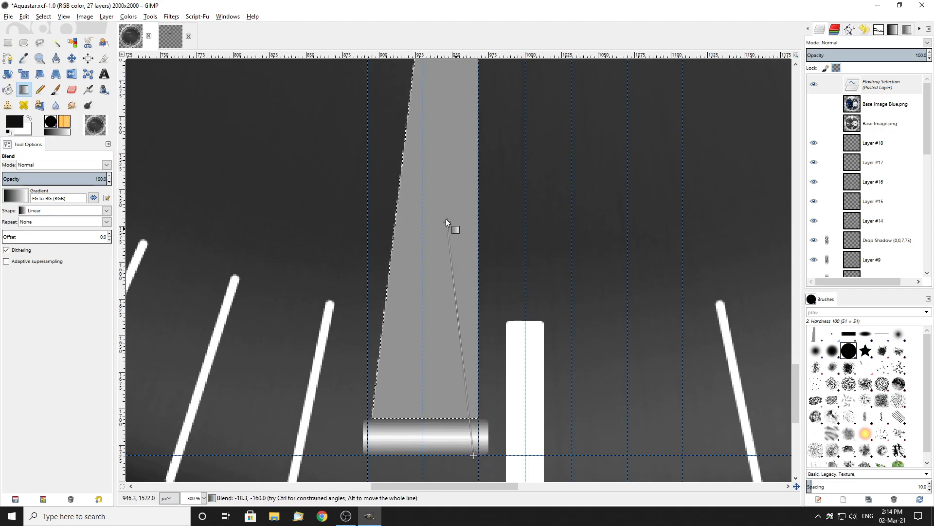
{"action": "left_click_drag", "start_coordinate": [433, 180], "coordinate": [446, 168]}
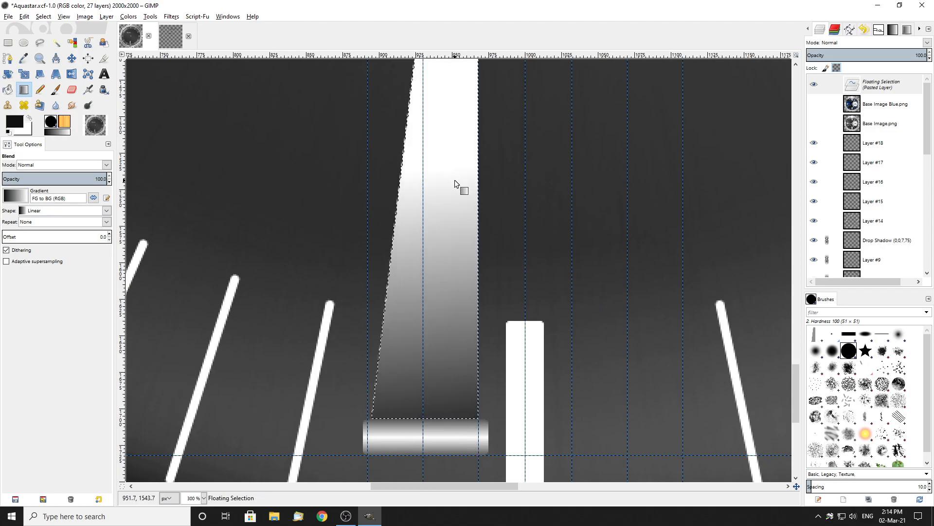
{"action": "scroll", "coordinate": [458, 205], "scroll_direction": "down", "scroll_amount": 2}
{"action": "key", "text": "ctrl+z"}
Draw a straight linear dark-to-white gradient up the bar from below its lower end, then anchor the pasted bar and clear the selection
{"action": "left_click_drag", "start_coordinate": [453, 303], "coordinate": [452, 88]}
{"action": "scroll", "coordinate": [471, 297], "scroll_direction": "up", "scroll_amount": 3}
{"action": "scroll", "coordinate": [471, 297], "scroll_direction": "up", "scroll_amount": 1}
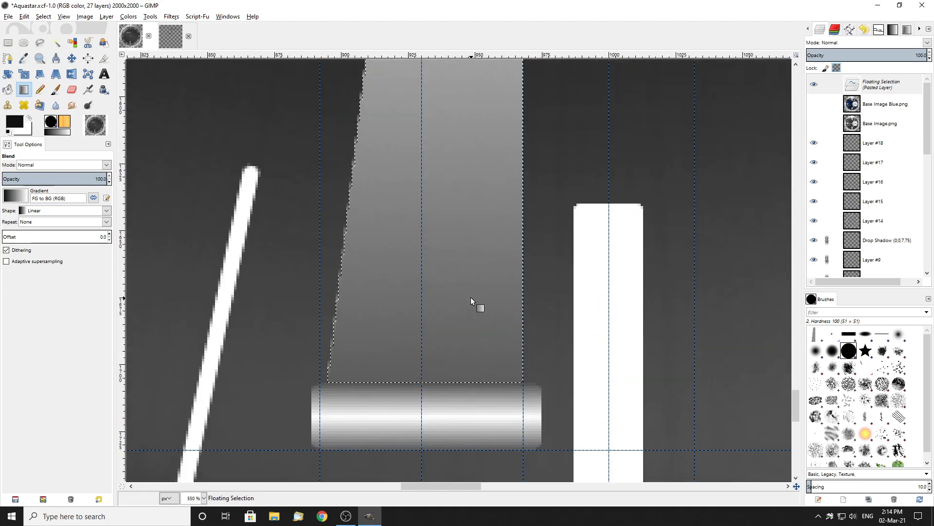
{"action": "left_click", "coordinate": [8, 44]}
{"action": "left_click", "coordinate": [184, 112]}
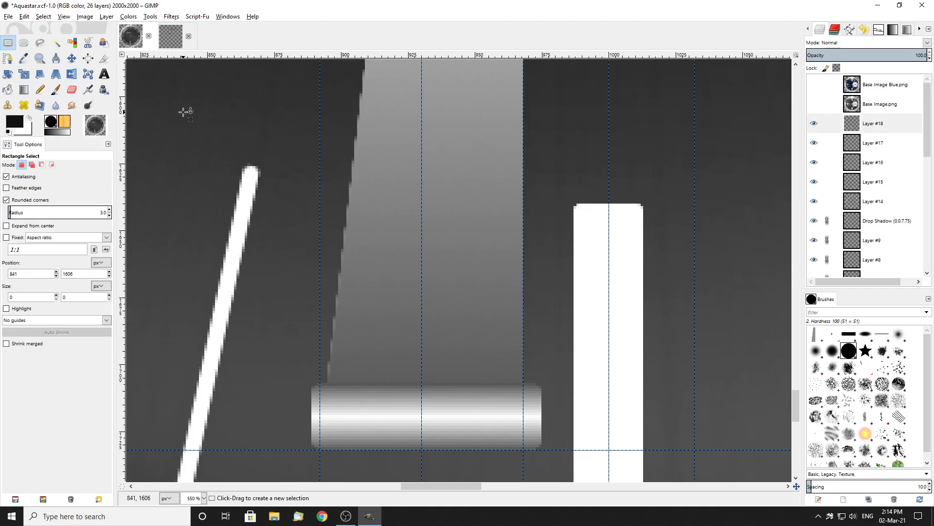
{"action": "scroll", "coordinate": [233, 165], "scroll_direction": "down", "scroll_amount": 3}
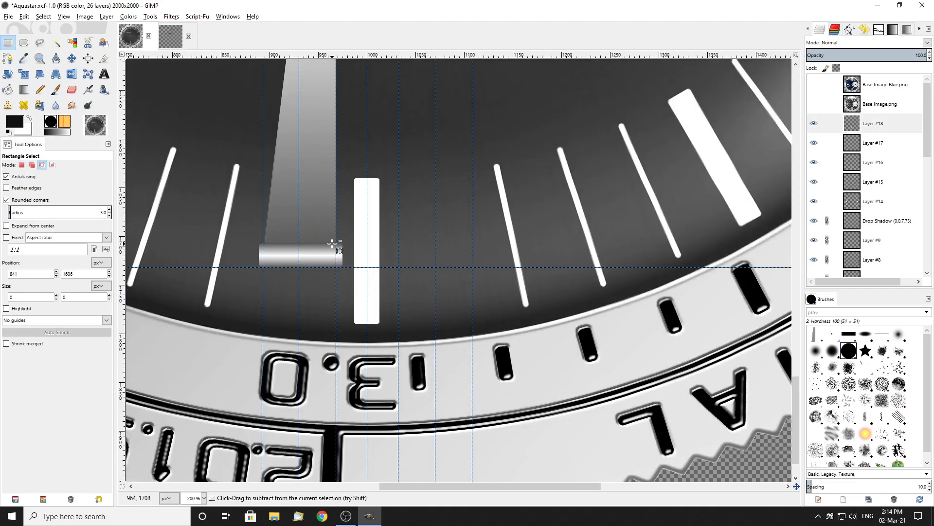
{"action": "scroll", "coordinate": [334, 243], "scroll_direction": "down", "scroll_amount": 4}
{"action": "scroll", "coordinate": [455, 250], "scroll_direction": "up", "scroll_amount": 4}
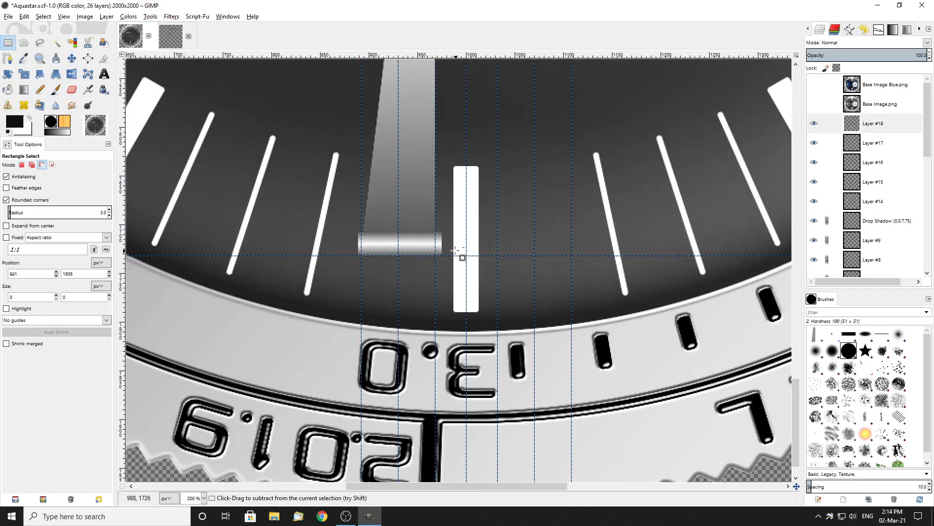
{"action": "scroll", "coordinate": [456, 250], "scroll_direction": "down", "scroll_amount": 2}
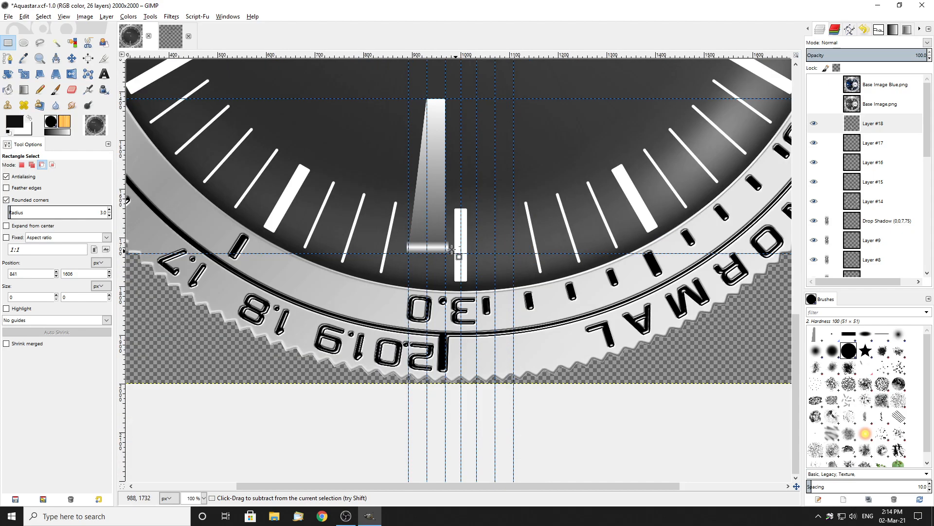
Choose Free Select, hide Layer #17 with the metallic band and make Layer #18 the active layer
{"action": "left_click", "coordinate": [40, 43]}
{"action": "scroll", "coordinate": [491, 163], "scroll_direction": "up", "scroll_amount": 3}
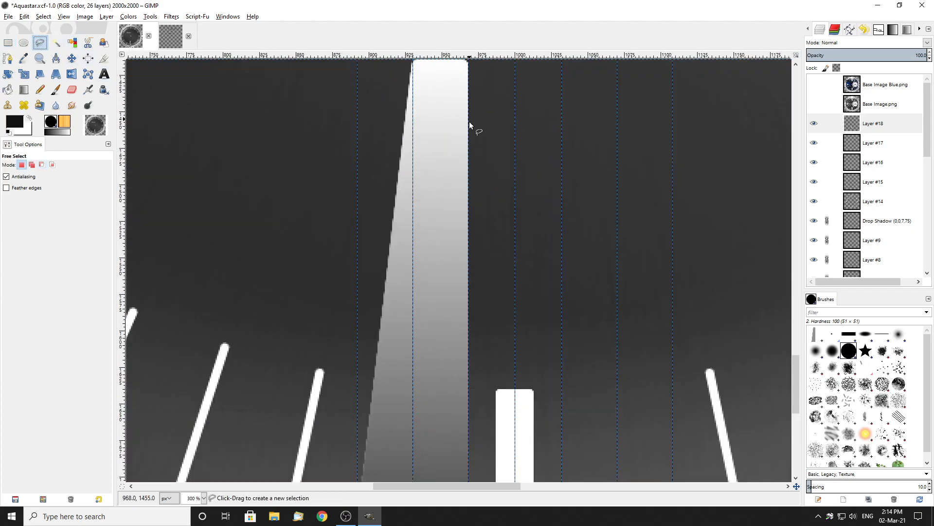
{"action": "scroll", "coordinate": [469, 207], "scroll_direction": "up", "scroll_amount": 3}
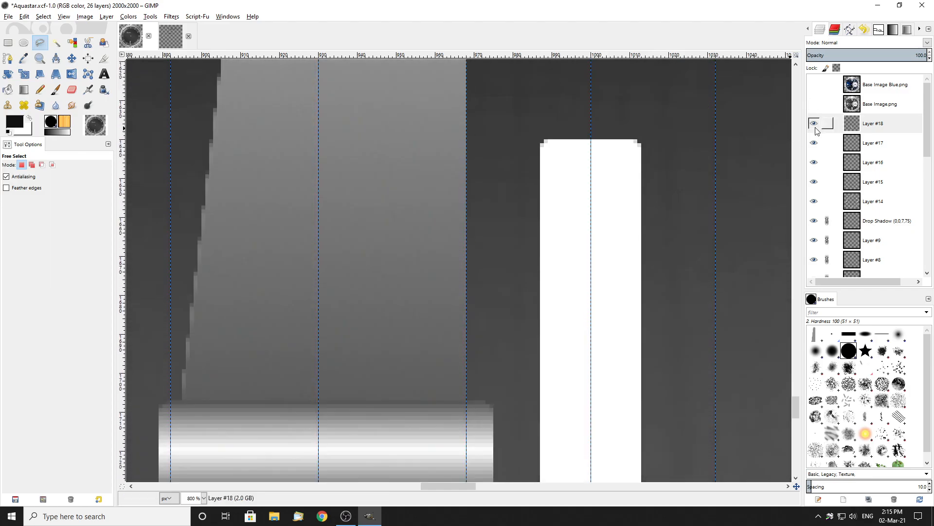
{"action": "left_click", "coordinate": [814, 143]}
{"action": "left_click", "coordinate": [871, 123]}
{"action": "scroll", "coordinate": [460, 269], "scroll_direction": "up", "scroll_amount": 3}
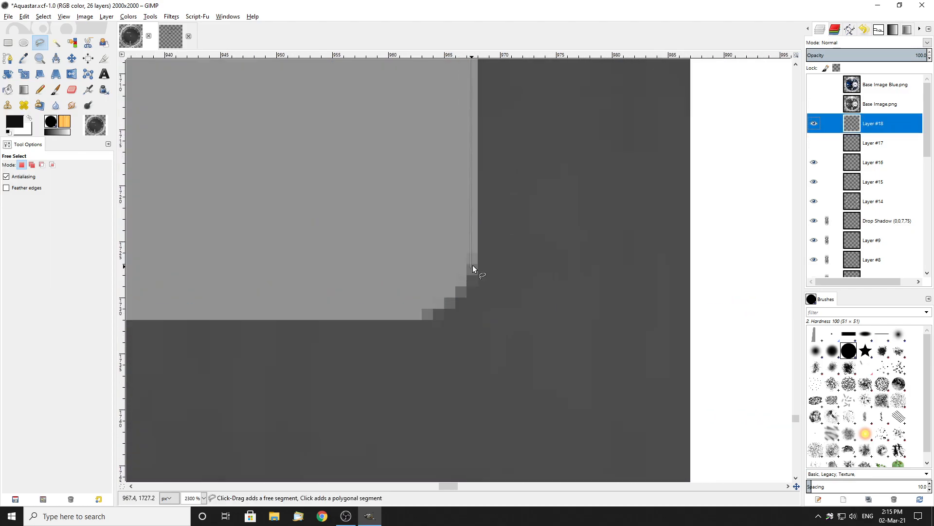
{"action": "left_click", "coordinate": [478, 274]}
{"action": "left_click", "coordinate": [465, 292]}
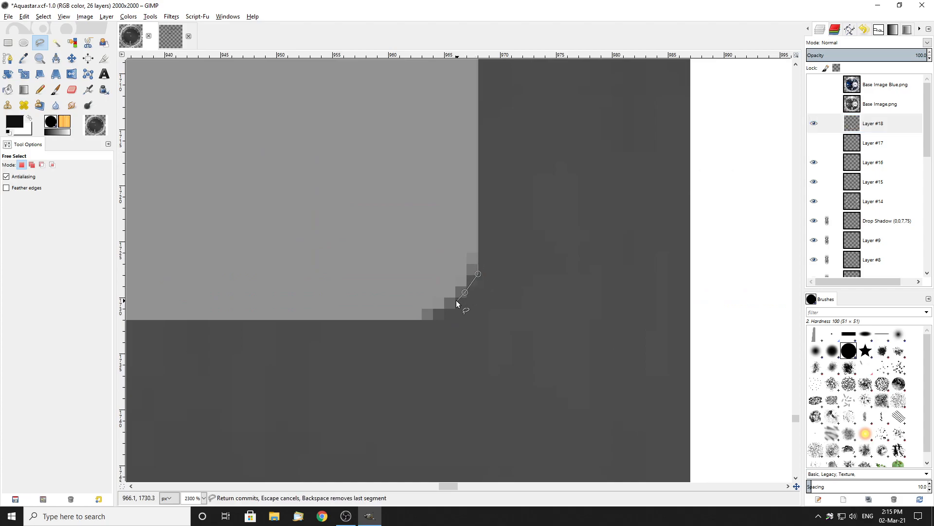
{"action": "left_click", "coordinate": [434, 319]}
{"action": "scroll", "coordinate": [435, 317], "scroll_direction": "down", "scroll_amount": 3}
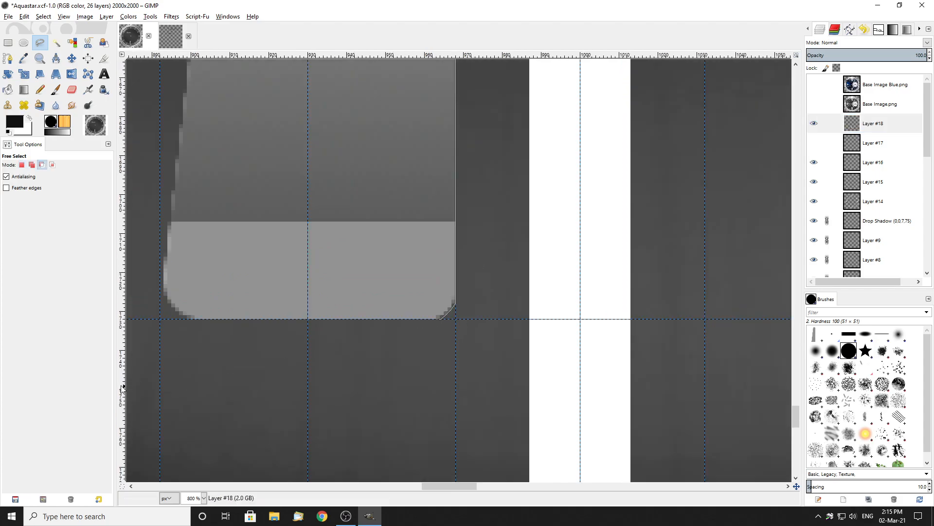
{"action": "scroll", "coordinate": [184, 323], "scroll_direction": "up", "scroll_amount": 4}
{"action": "left_click", "coordinate": [191, 294]}
{"action": "scroll", "coordinate": [191, 294], "scroll_direction": "down", "scroll_amount": 2}
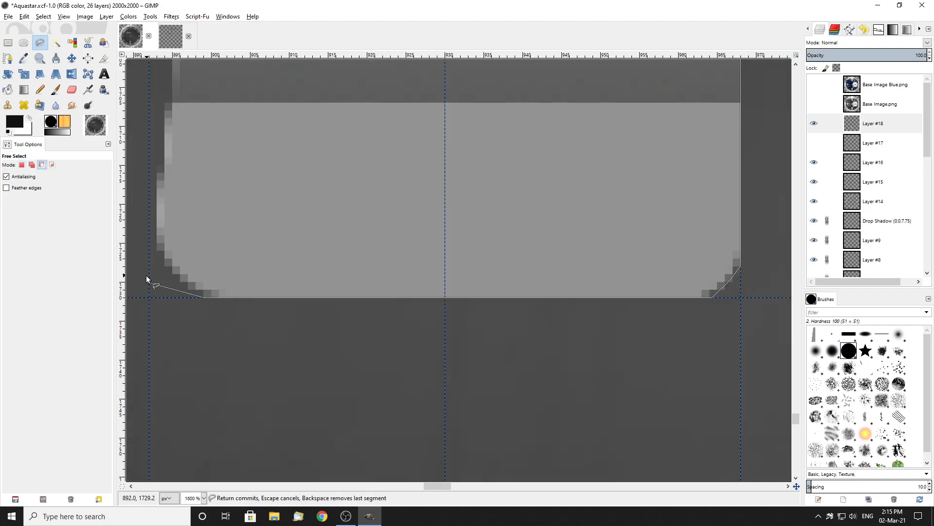
{"action": "left_click", "coordinate": [191, 286]}
{"action": "left_click", "coordinate": [179, 281]}
{"action": "left_click", "coordinate": [153, 243]}
{"action": "left_click", "coordinate": [156, 184]}
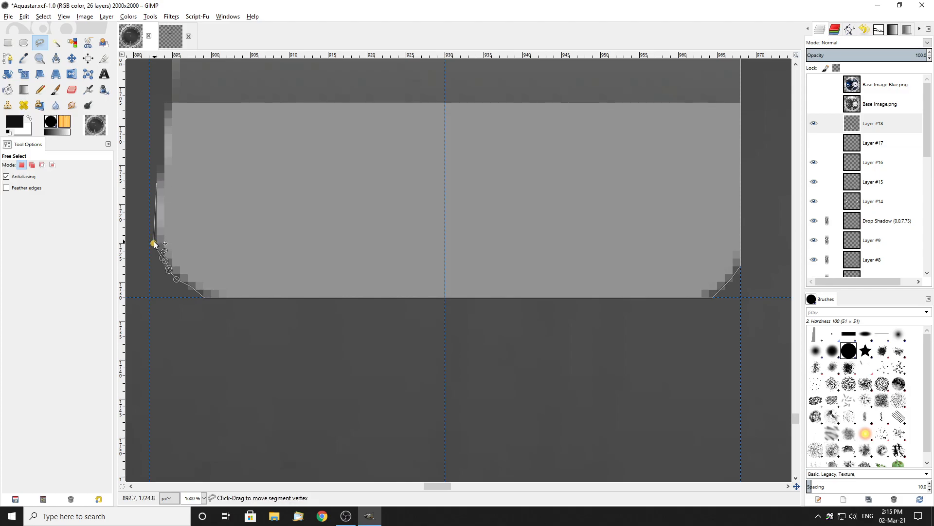
{"action": "key", "text": "Return"}
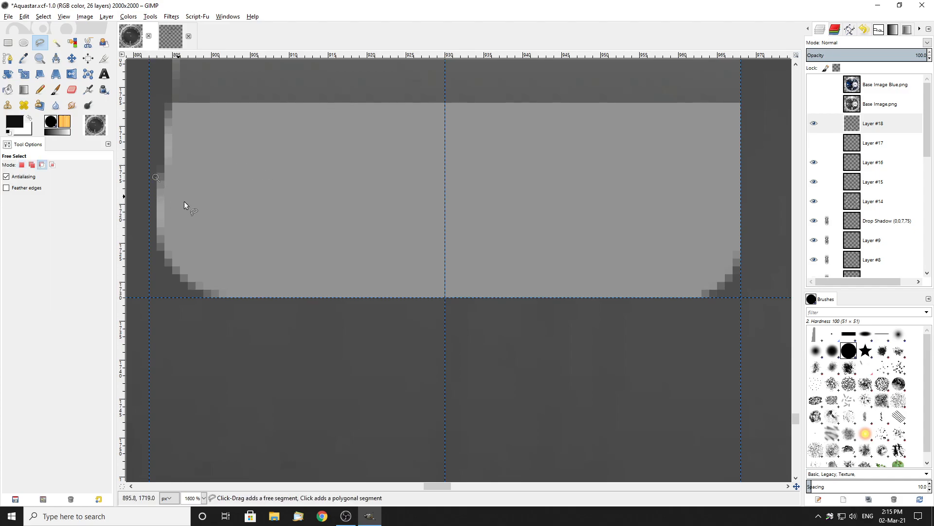
Outline the whole tapered bar beside the six o'clock marker with a polygonal free selection, following its rounded lower corners
{"action": "scroll", "coordinate": [178, 195], "scroll_direction": "down", "scroll_amount": 3}
{"action": "scroll", "coordinate": [294, 156], "scroll_direction": "up", "scroll_amount": 2}
{"action": "left_click", "coordinate": [292, 144]}
{"action": "left_click", "coordinate": [494, 145]}
{"action": "scroll", "coordinate": [495, 234], "scroll_direction": "down", "scroll_amount": 10}
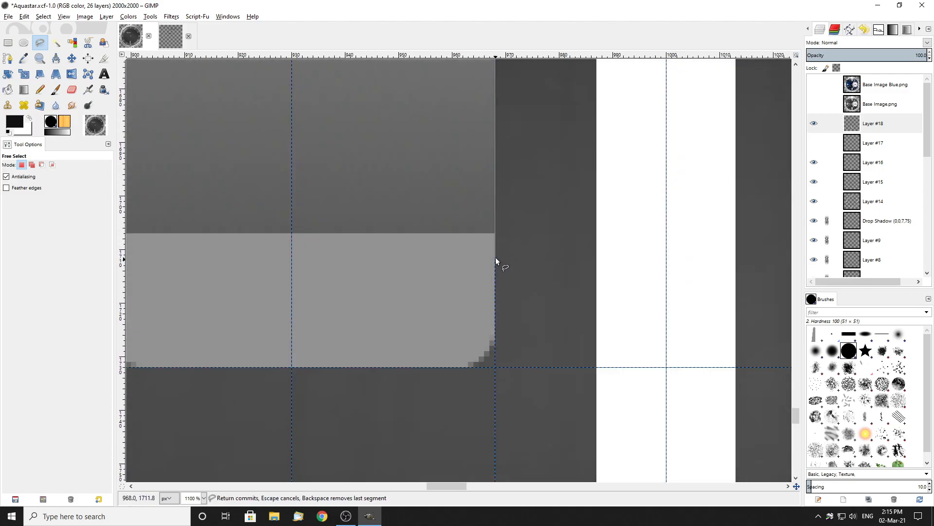
{"action": "left_click", "coordinate": [494, 340]}
{"action": "scroll", "coordinate": [489, 364], "scroll_direction": "up", "scroll_amount": 2}
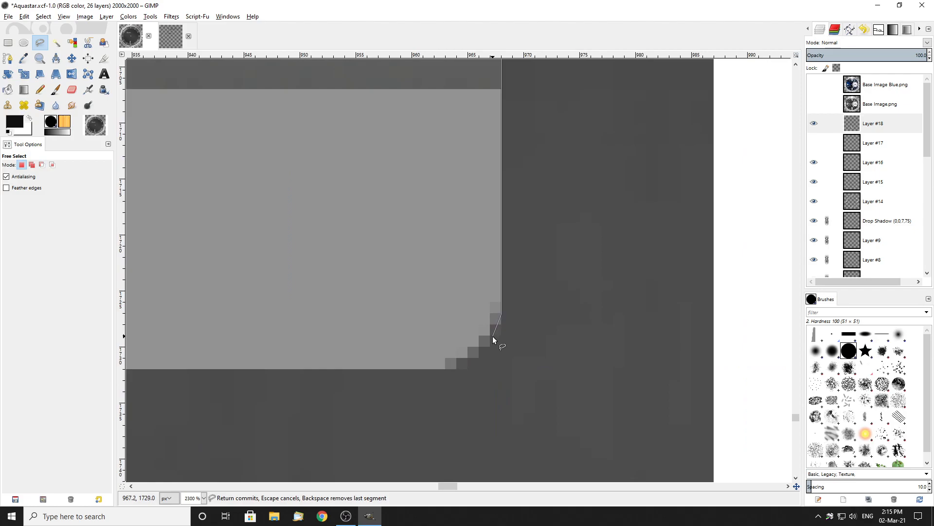
{"action": "left_click", "coordinate": [453, 366]}
{"action": "scroll", "coordinate": [455, 368], "scroll_direction": "down", "scroll_amount": 2}
{"action": "scroll", "coordinate": [219, 355], "scroll_direction": "up", "scroll_amount": 2}
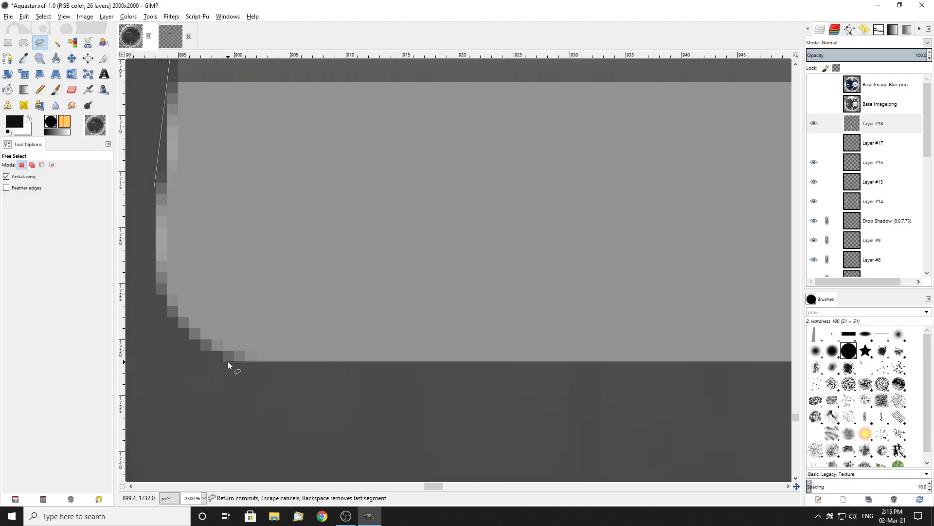
{"action": "left_click", "coordinate": [190, 339]}
{"action": "left_click", "coordinate": [180, 324]}
{"action": "left_click", "coordinate": [168, 305]}
{"action": "left_click", "coordinate": [154, 287]}
{"action": "left_click", "coordinate": [153, 189]}
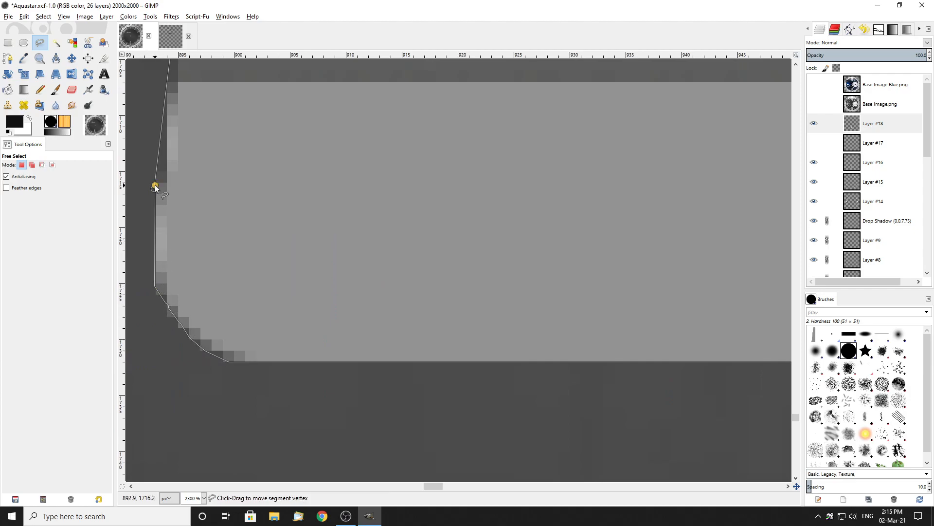
{"action": "key", "text": "Return"}
Show and activate Layer #17, delete the parts of its metallic band outside the bar outline and clear the selection
{"action": "scroll", "coordinate": [351, 239], "scroll_direction": "down", "scroll_amount": 5}
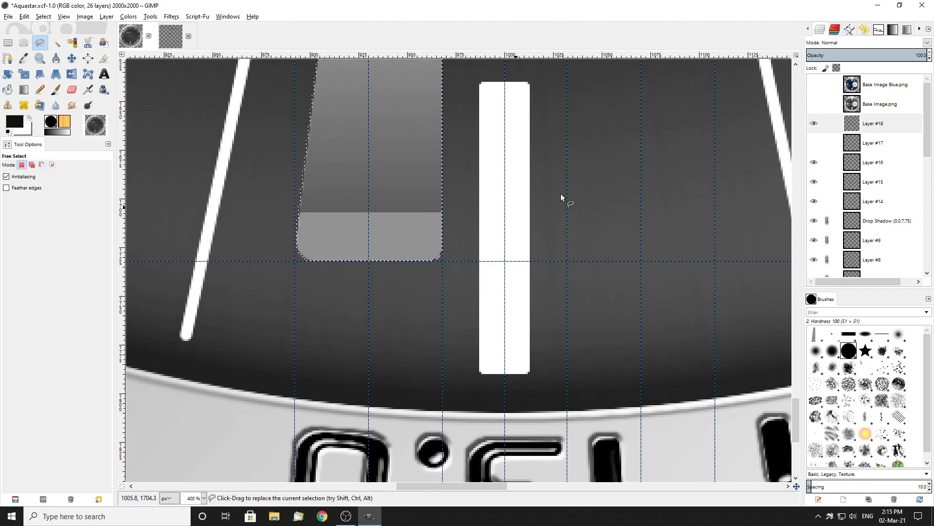
{"action": "left_click", "coordinate": [816, 142]}
{"action": "left_click", "coordinate": [897, 142]}
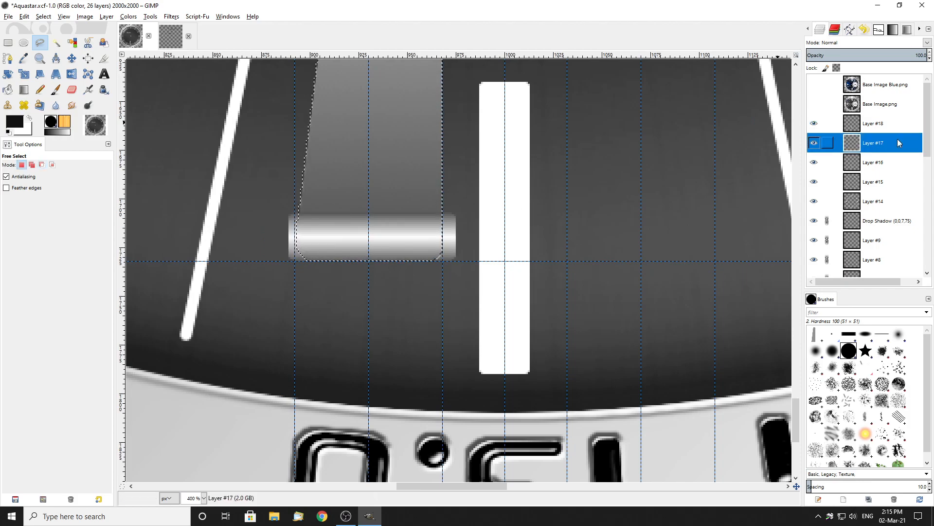
{"action": "key", "text": "ctrl+i"}
{"action": "key", "text": "Delete"}
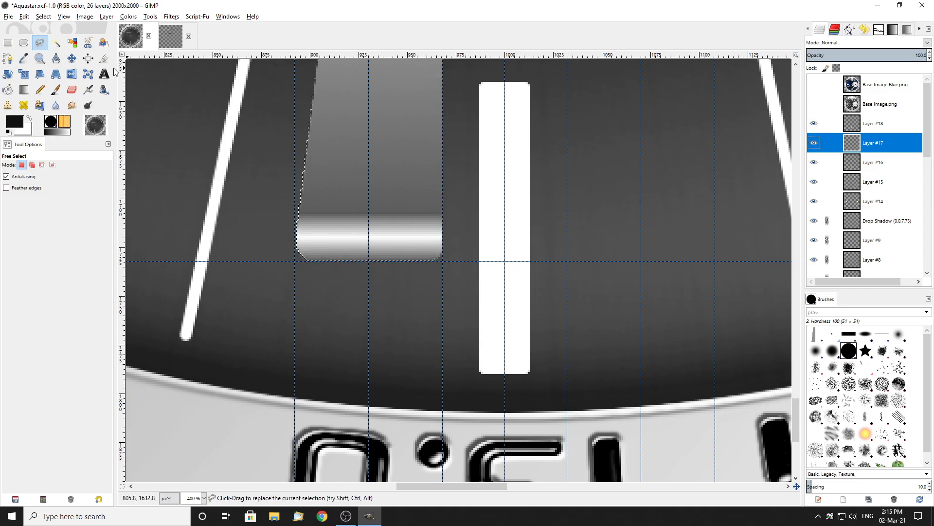
{"action": "key", "text": "r"}
{"action": "scroll", "coordinate": [338, 220], "scroll_direction": "down", "scroll_amount": 3}
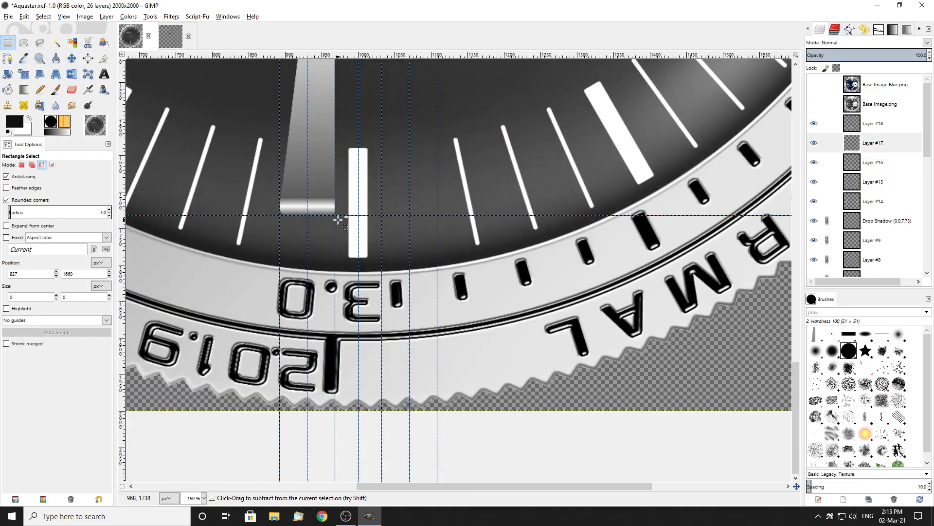
{"action": "scroll", "coordinate": [339, 220], "scroll_direction": "up", "scroll_amount": 6}
{"action": "scroll", "coordinate": [395, 225], "scroll_direction": "down", "scroll_amount": 2}
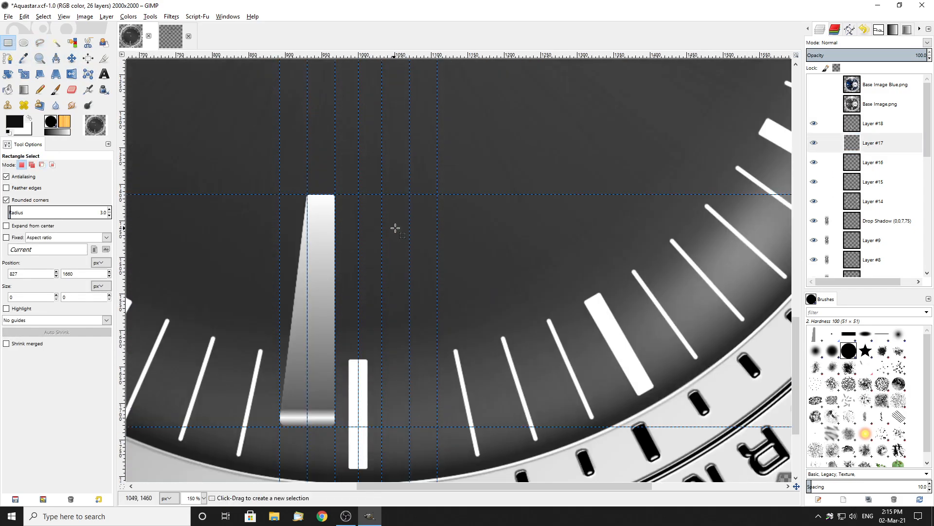
Hide Layer #16 and merge Layer #18 down into Layer #17 so that bar and band share one layer
{"action": "left_click", "coordinate": [814, 162]}
{"action": "scroll", "coordinate": [404, 258], "scroll_direction": "down", "scroll_amount": 3}
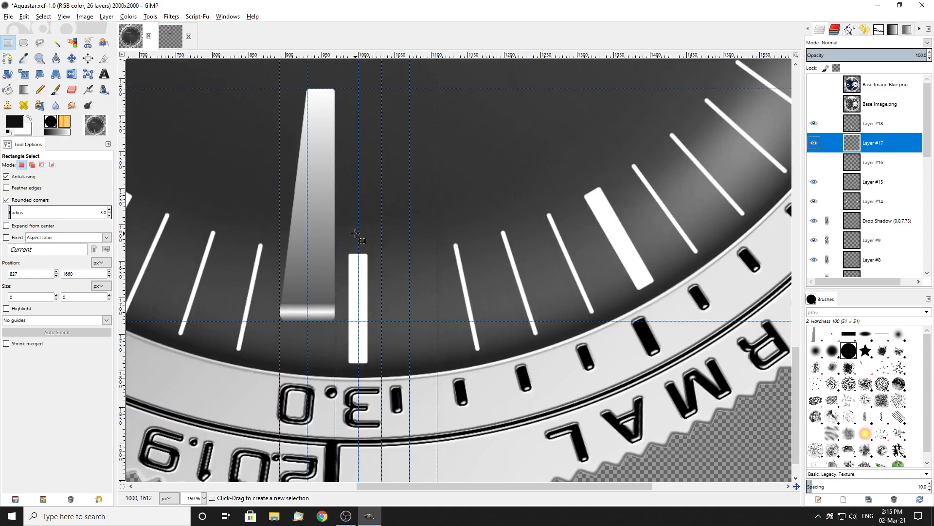
{"action": "right_click", "coordinate": [880, 127]}
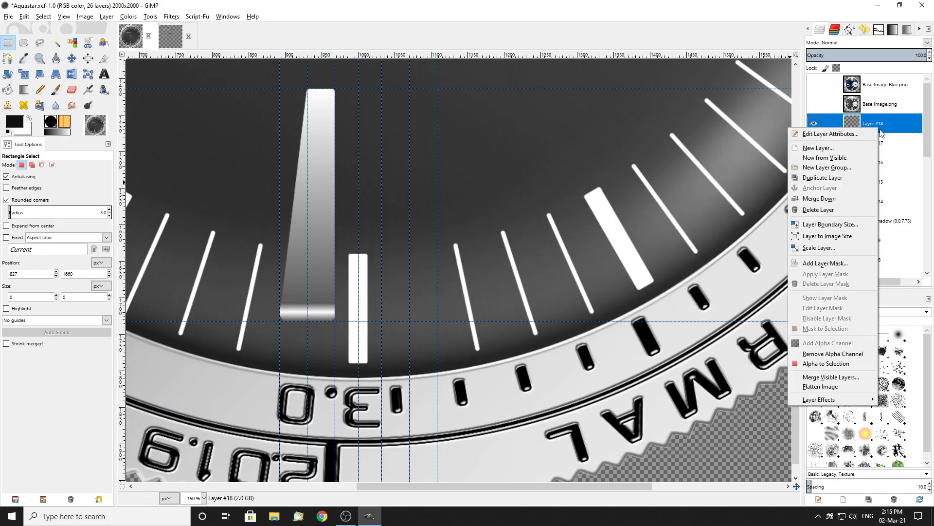
{"action": "left_click", "coordinate": [818, 199]}
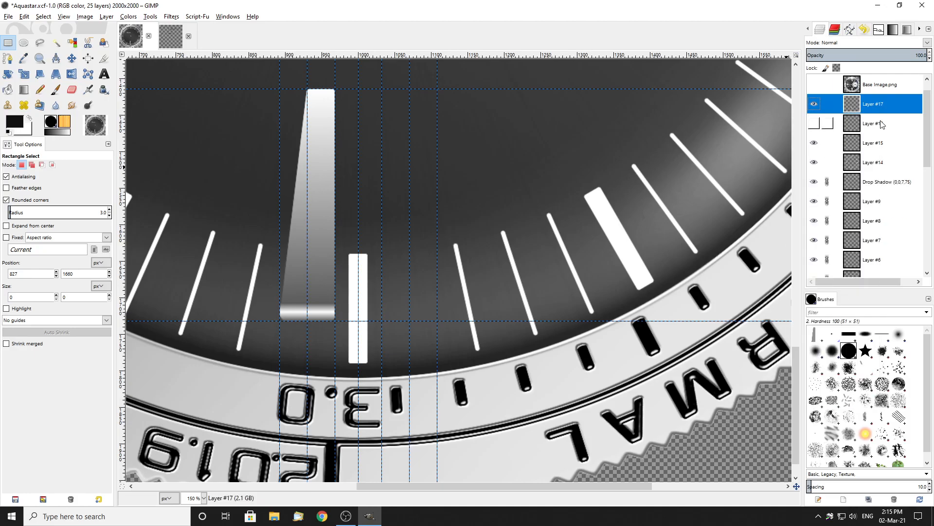
Paste a copy of the shaded bar, flip it horizontally to the other side of the six o'clock marker, anchor it and clear the selection
{"action": "key", "text": "ctrl+c"}
{"action": "key", "text": "ctrl+v"}
{"action": "left_click", "coordinate": [107, 16]}
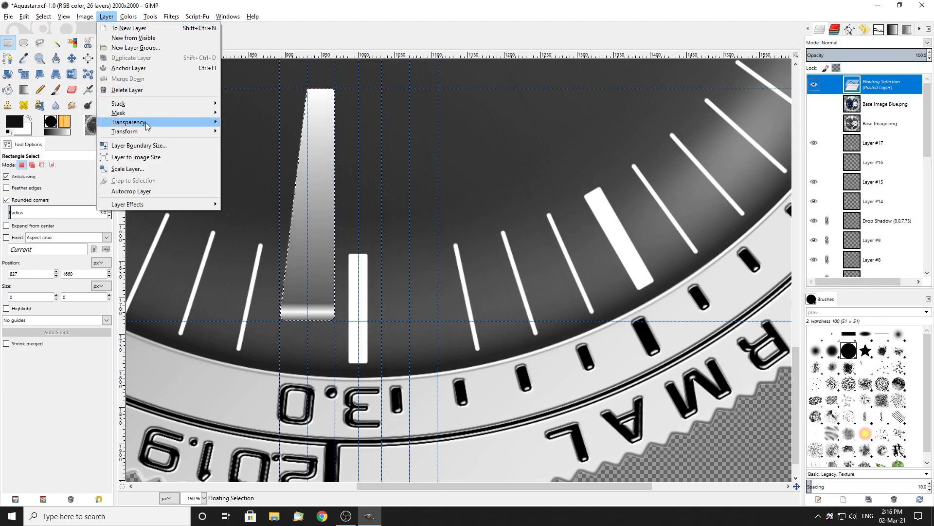
{"action": "mouse_move", "coordinate": [149, 131]}
{"action": "left_click", "coordinate": [239, 133]}
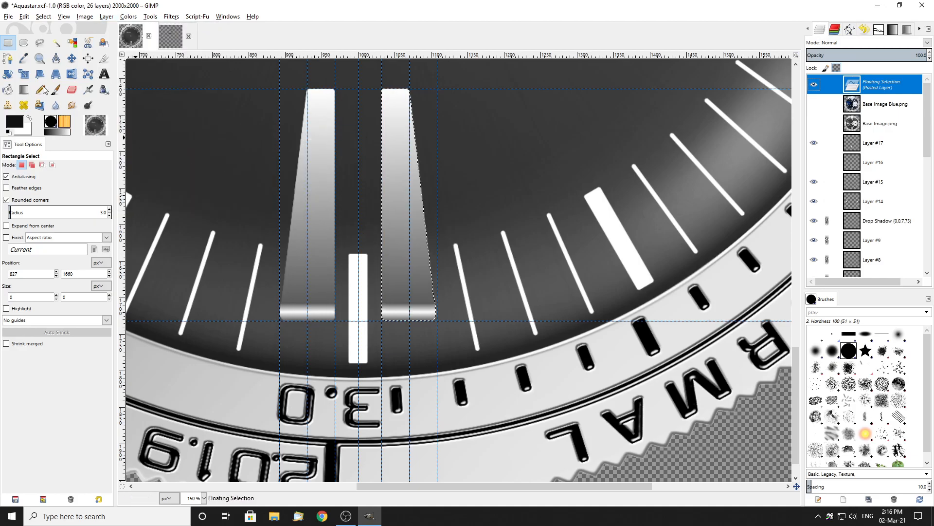
{"action": "left_click", "coordinate": [191, 156]}
{"action": "scroll", "coordinate": [447, 204], "scroll_direction": "down", "scroll_amount": 3}
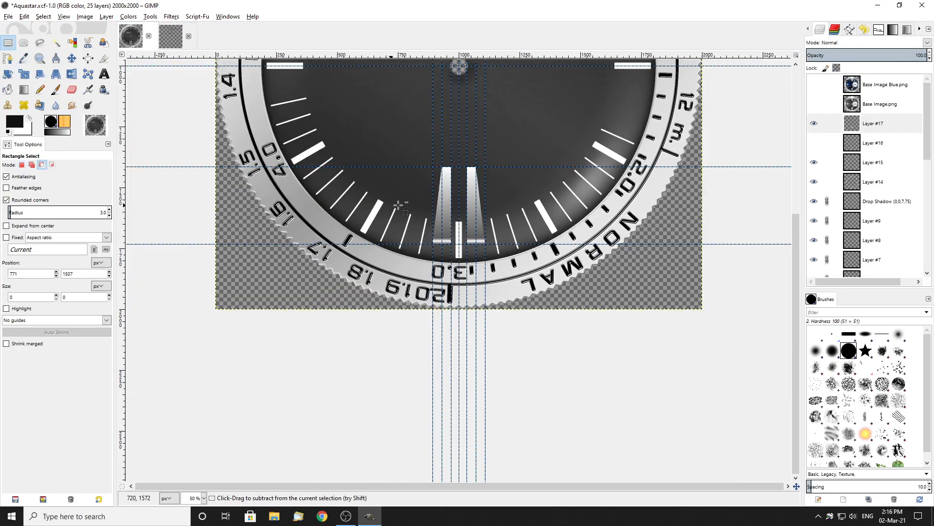
{"action": "scroll", "coordinate": [467, 246], "scroll_direction": "up", "scroll_amount": 3}
{"action": "scroll", "coordinate": [467, 246], "scroll_direction": "up", "scroll_amount": 3}
{"action": "scroll", "coordinate": [467, 242], "scroll_direction": "down", "scroll_amount": 2}
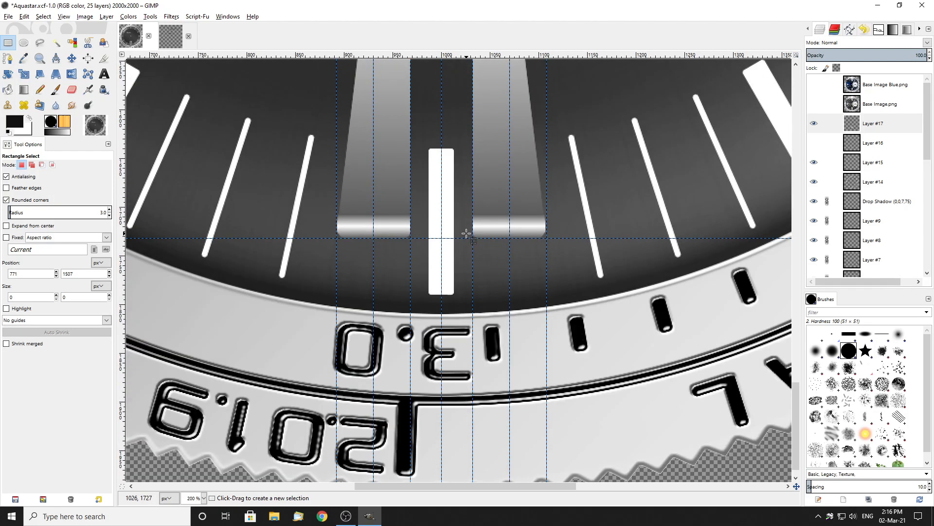
Show the Base Image Blue.png reference, inspect its six o'clock bars and overall dial, and hide it again
{"action": "left_click", "coordinate": [813, 85]}
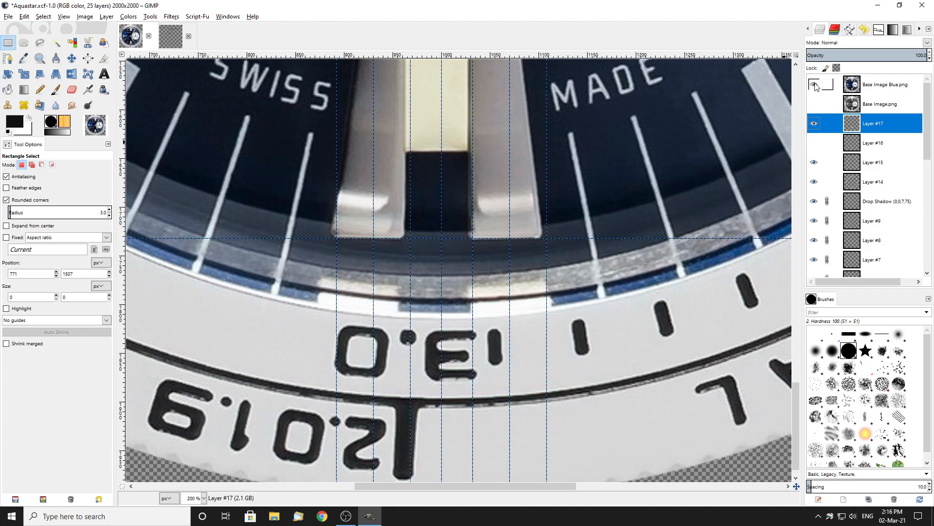
{"action": "scroll", "coordinate": [430, 218], "scroll_direction": "down", "scroll_amount": 4}
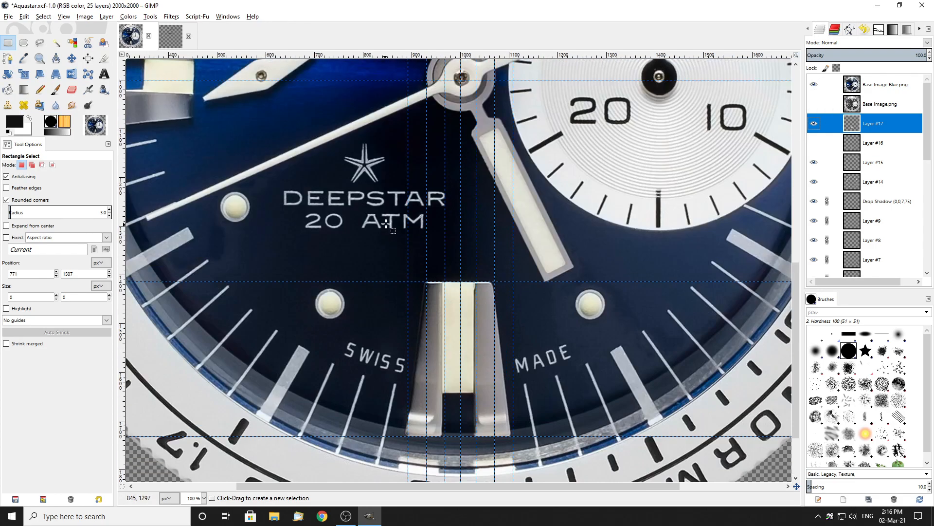
{"action": "scroll", "coordinate": [628, 183], "scroll_direction": "up", "scroll_amount": 3}
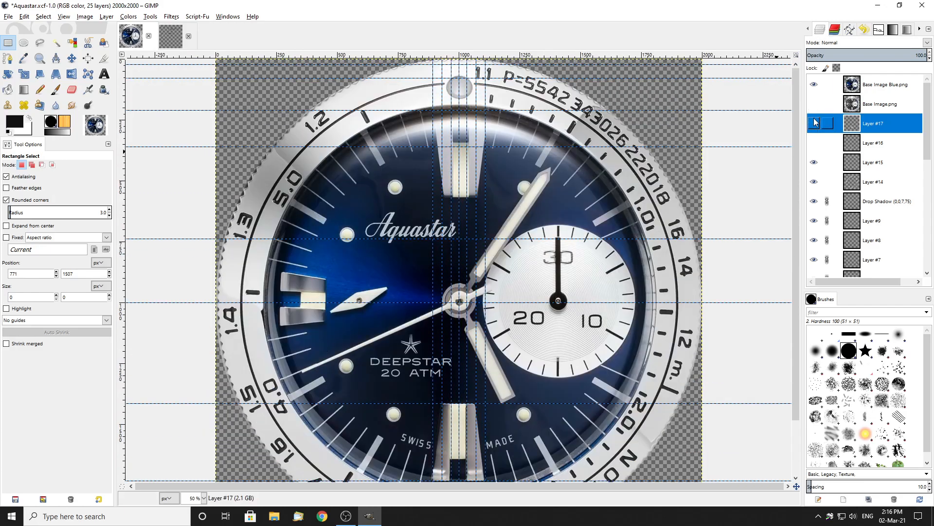
{"action": "left_click", "coordinate": [813, 84]}
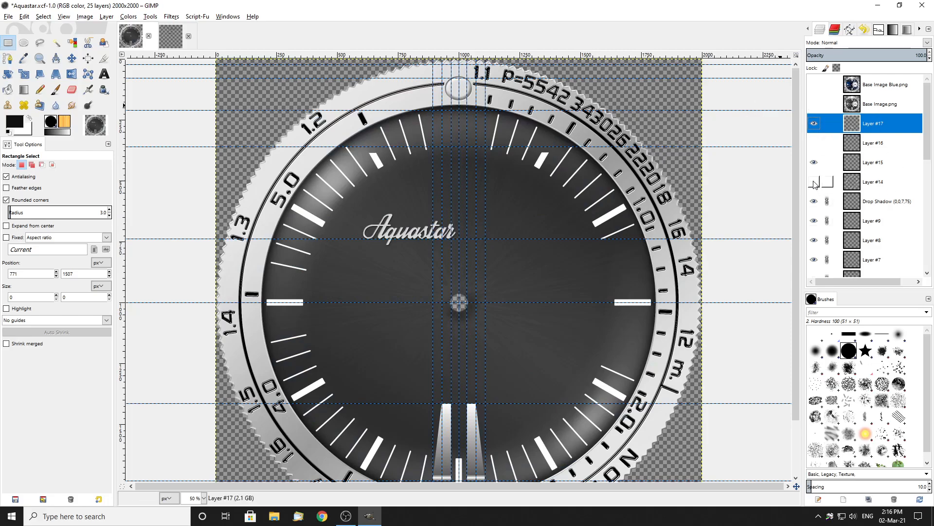
Select a rectangle around the white three o'clock marker, find which layer holds it, and cut it from Layer #14
{"action": "left_click_drag", "start_coordinate": [607, 285], "coordinate": [679, 324]}
{"action": "scroll", "coordinate": [675, 319], "scroll_direction": "down", "scroll_amount": 3}
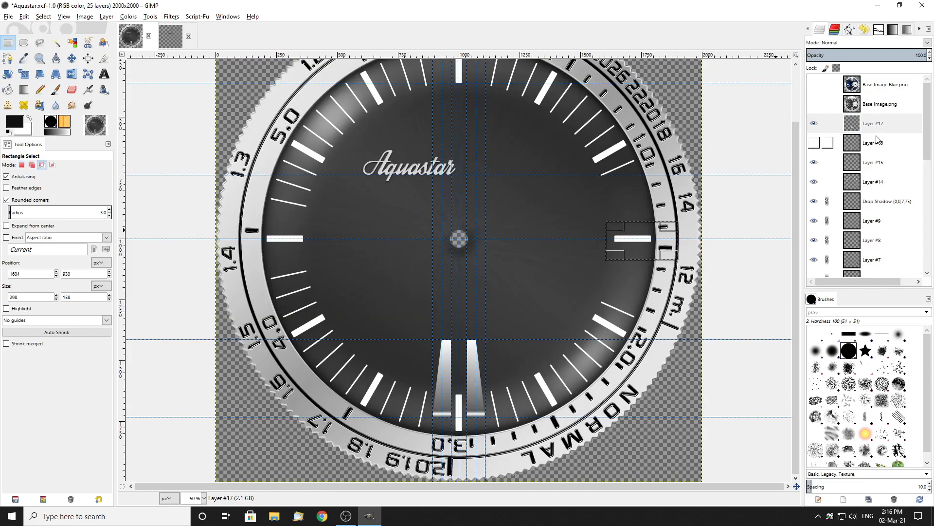
{"action": "left_click", "coordinate": [812, 162]}
{"action": "left_click", "coordinate": [811, 162]}
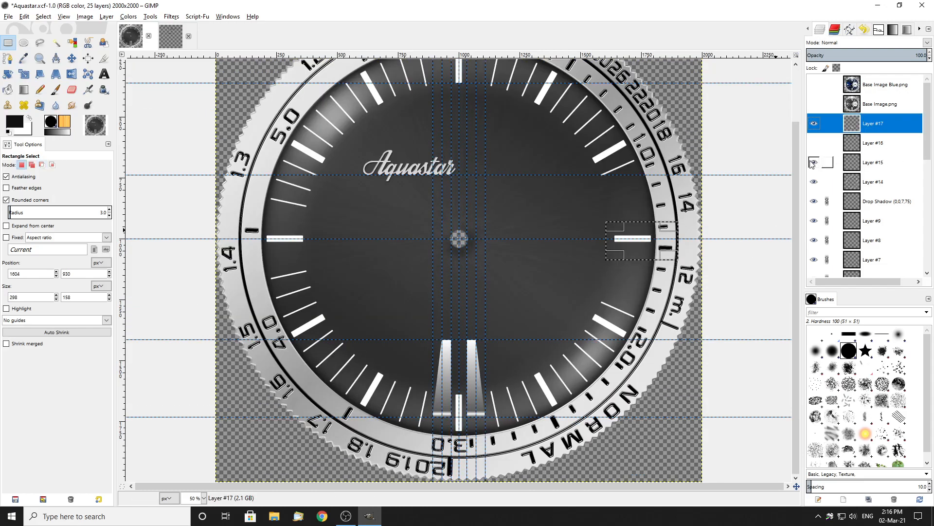
{"action": "left_click", "coordinate": [814, 181]}
{"action": "left_click", "coordinate": [814, 182]}
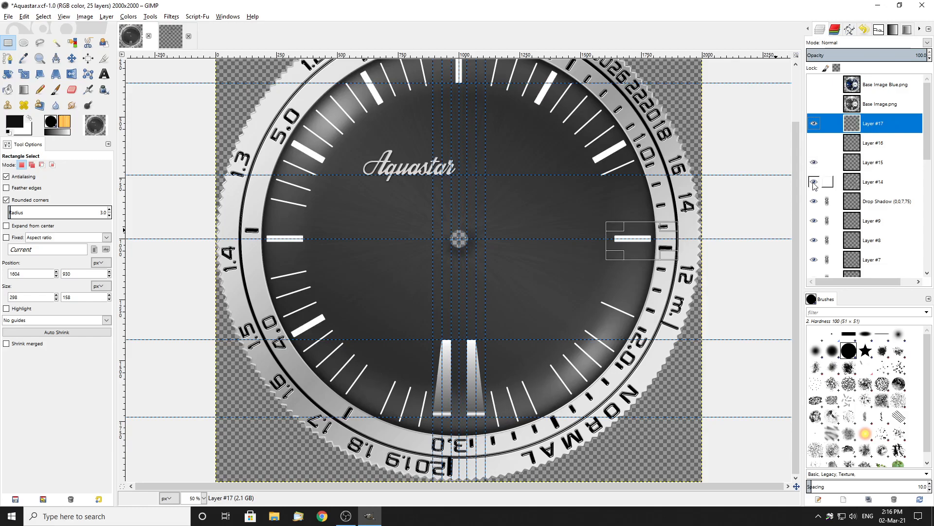
{"action": "left_click", "coordinate": [898, 185]}
{"action": "key", "text": "ctrl+x"}
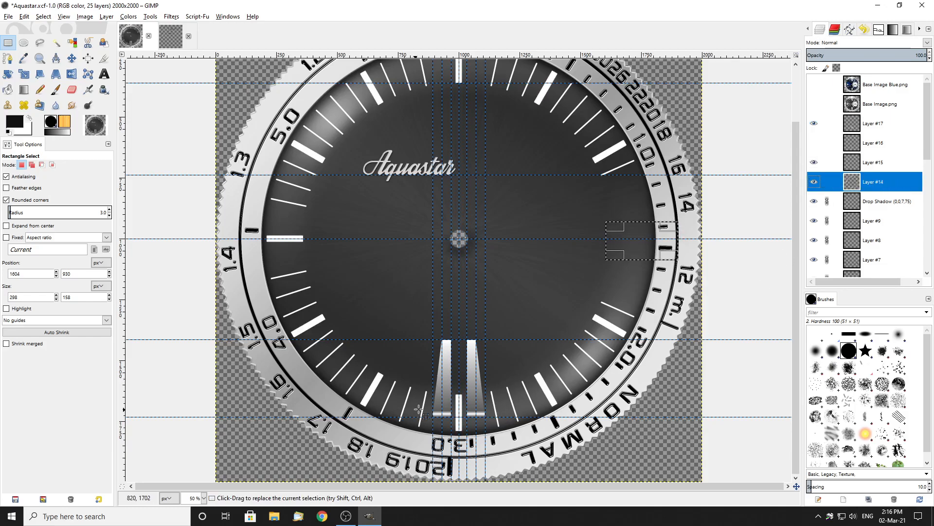
Cut the white six, nine and twelve o'clock markers from Layer #14 and show the Base Image Blue.png reference
{"action": "left_click_drag", "start_coordinate": [442, 380], "coordinate": [473, 432]}
{"action": "key", "text": "ctrl+x"}
{"action": "left_click_drag", "start_coordinate": [249, 224], "coordinate": [315, 252]}
{"action": "scroll", "coordinate": [325, 252], "scroll_direction": "up", "scroll_amount": 3}
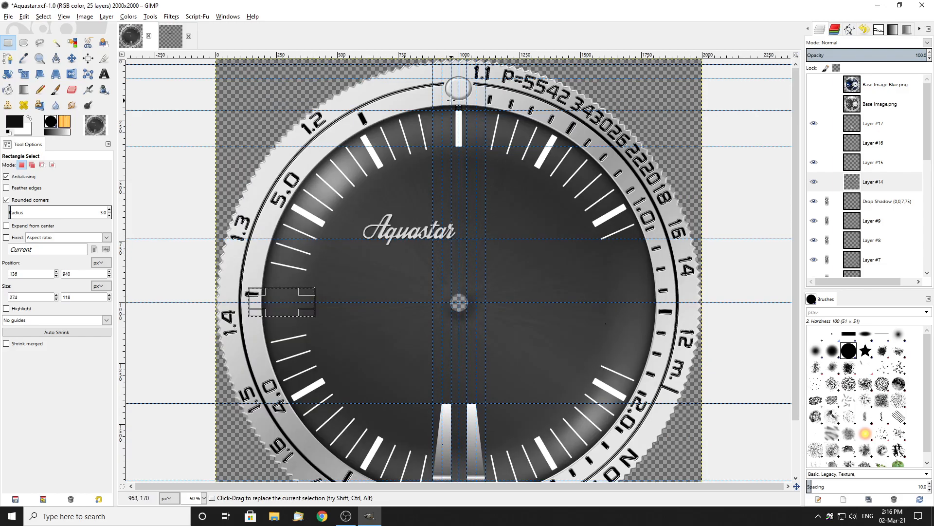
{"action": "left_click_drag", "start_coordinate": [452, 100], "coordinate": [474, 164]}
{"action": "key", "text": "ctrl+x"}
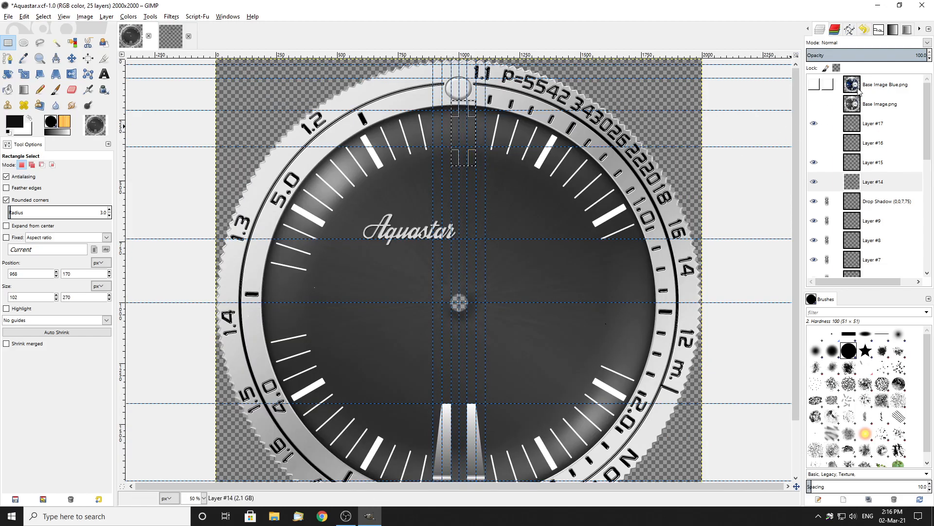
{"action": "left_click", "coordinate": [813, 85]}
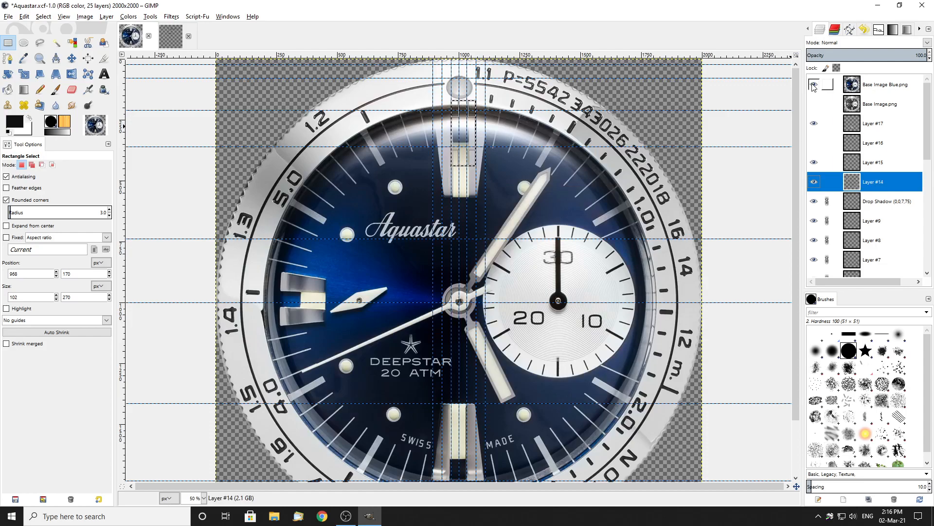
Hide the Base Image Blue.png reference, clear the selection, check what Layer #17 holds and make it the active layer
{"action": "left_click", "coordinate": [813, 85]}
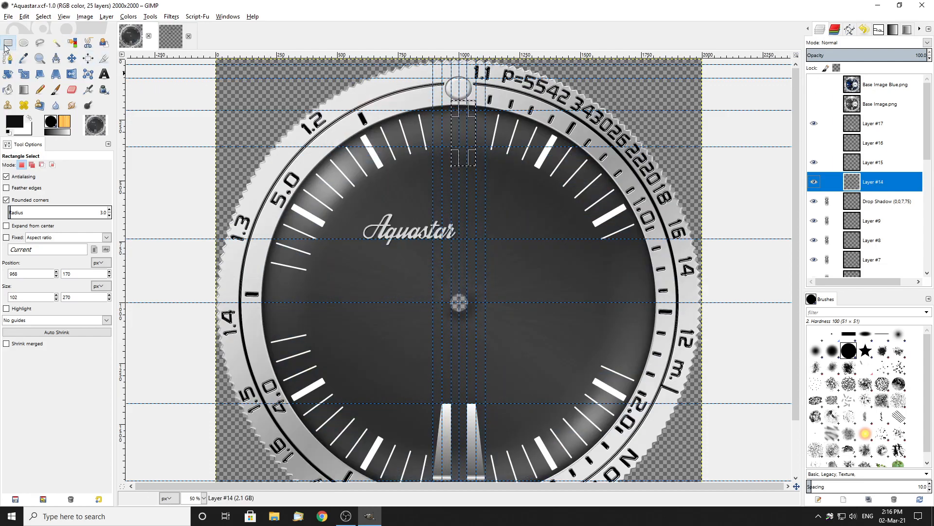
{"action": "left_click", "coordinate": [213, 119]}
{"action": "scroll", "coordinate": [402, 179], "scroll_direction": "down", "scroll_amount": 3}
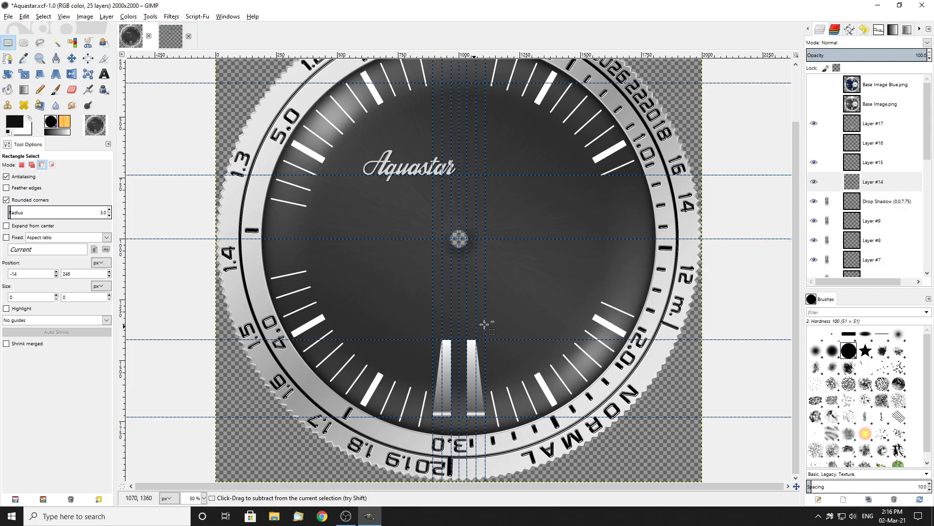
{"action": "left_click", "coordinate": [813, 123]}
{"action": "left_click", "coordinate": [812, 123]}
{"action": "left_click", "coordinate": [852, 124]}
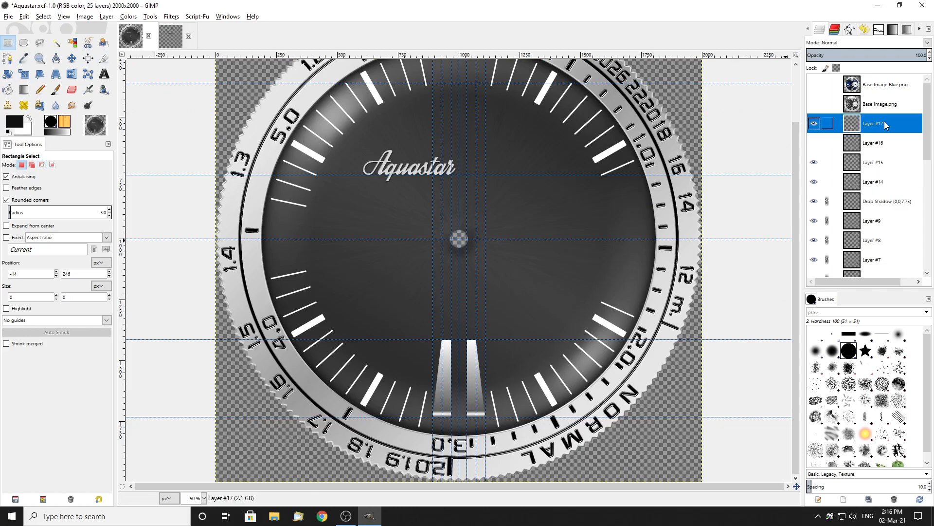
Paste a copy of both six o'clock bars, flip it vertically to the twelve o'clock position and anchor it to Layer #17
{"action": "scroll", "coordinate": [487, 381], "scroll_direction": "down", "scroll_amount": 1}
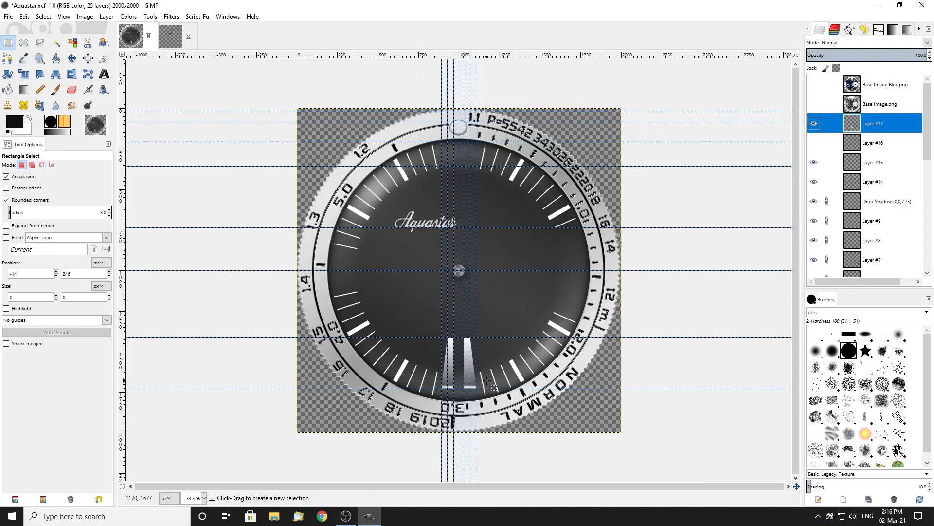
{"action": "scroll", "coordinate": [487, 382], "scroll_direction": "up", "scroll_amount": 1}
{"action": "key", "text": "ctrl+v"}
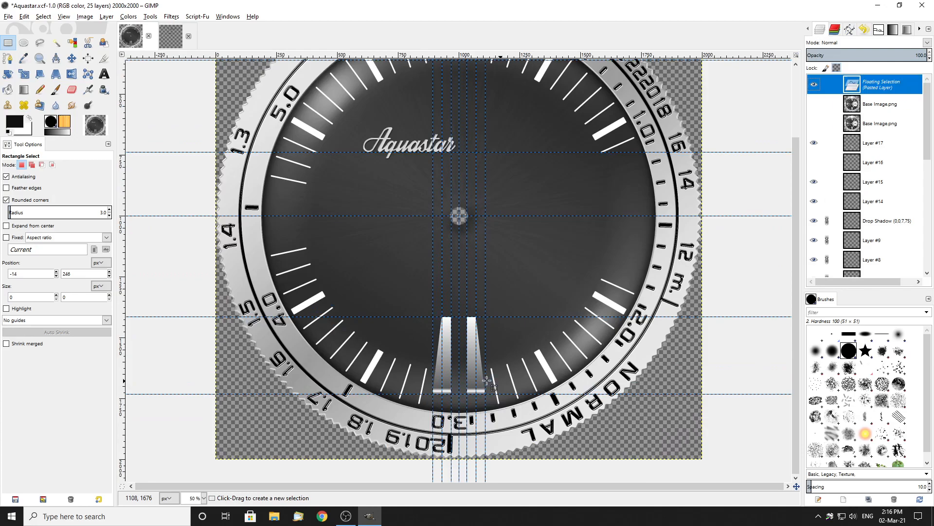
{"action": "left_click", "coordinate": [106, 17]}
{"action": "mouse_move", "coordinate": [132, 131]}
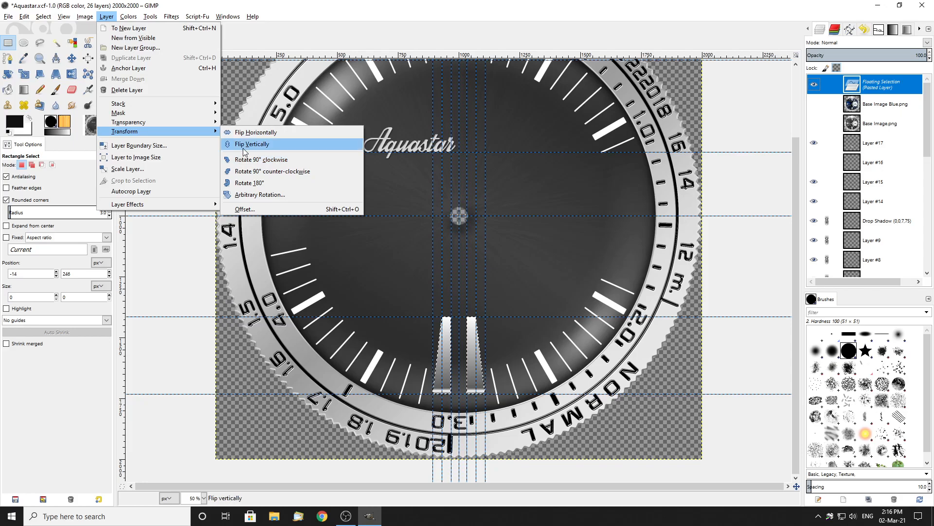
{"action": "left_click", "coordinate": [245, 144]}
{"action": "scroll", "coordinate": [279, 149], "scroll_direction": "up", "scroll_amount": 3}
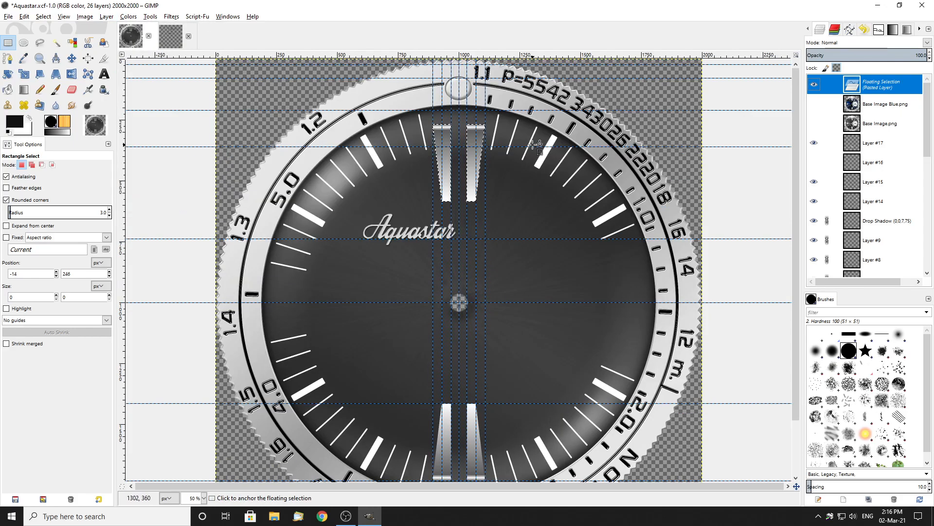
{"action": "scroll", "coordinate": [537, 145], "scroll_direction": "down", "scroll_amount": 2}
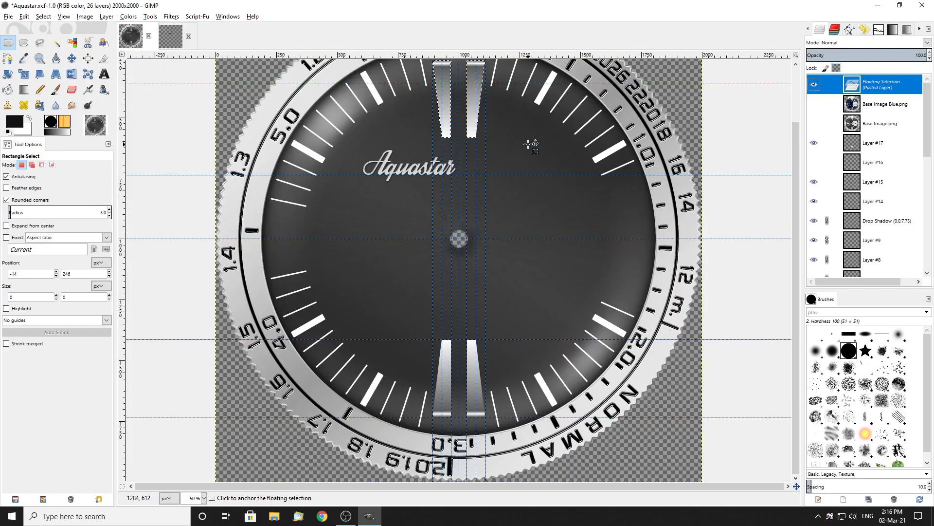
{"action": "left_click", "coordinate": [191, 110]}
Examine the shading of the flipped twelve o'clock bars up close and compare them with the six o'clock bars
{"action": "scroll", "coordinate": [440, 127], "scroll_direction": "up", "scroll_amount": 2}
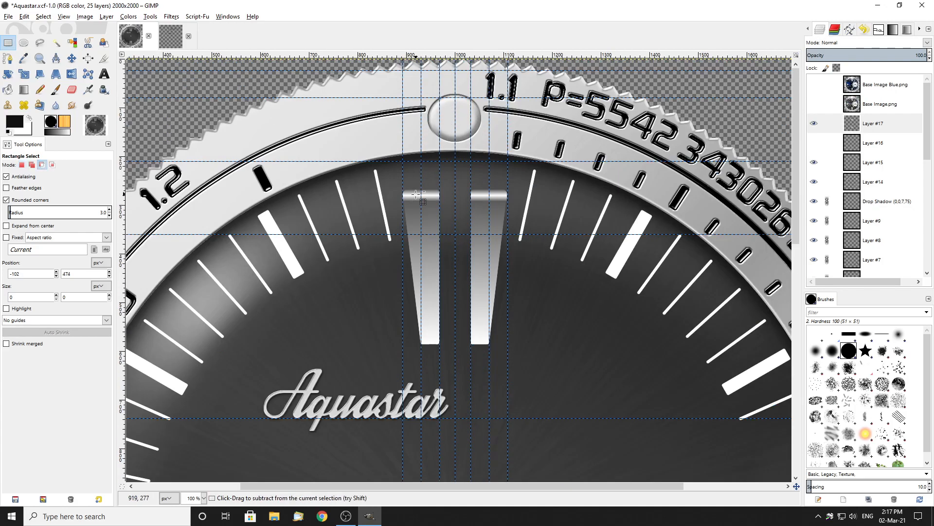
{"action": "scroll", "coordinate": [416, 195], "scroll_direction": "up", "scroll_amount": 2}
{"action": "scroll", "coordinate": [418, 176], "scroll_direction": "down", "scroll_amount": 3}
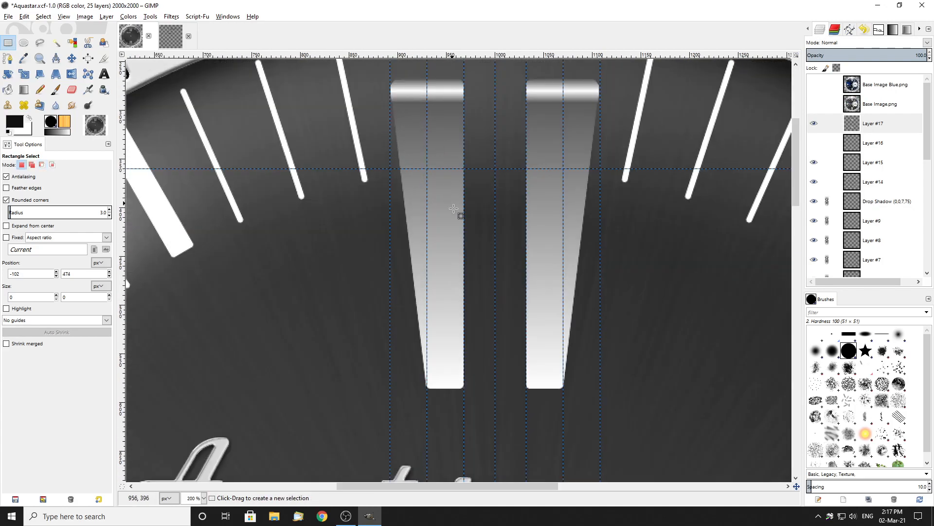
{"action": "scroll", "coordinate": [462, 167], "scroll_direction": "down", "scroll_amount": 3}
{"action": "scroll", "coordinate": [456, 156], "scroll_direction": "up", "scroll_amount": 2}
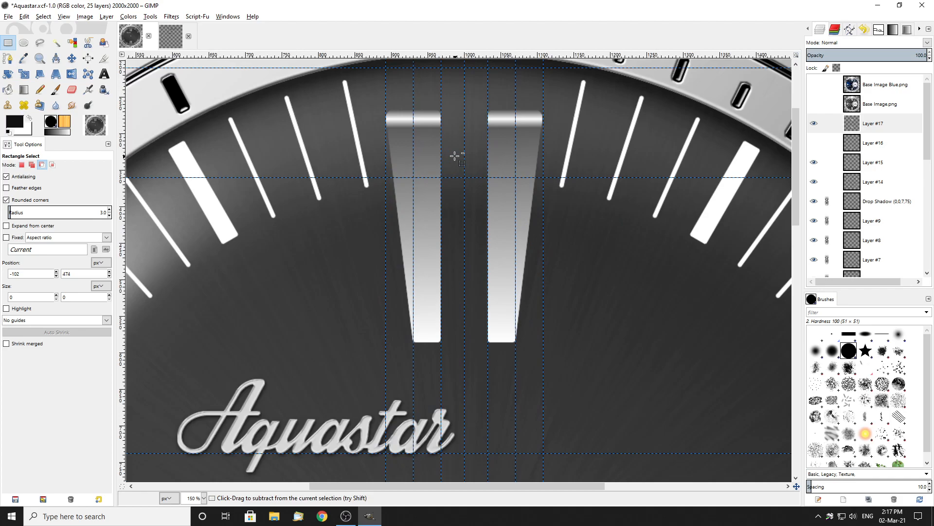
{"action": "scroll", "coordinate": [457, 154], "scroll_direction": "down", "scroll_amount": 4}
{"action": "scroll", "coordinate": [457, 155], "scroll_direction": "up", "scroll_amount": 3}
{"action": "scroll", "coordinate": [457, 154], "scroll_direction": "up", "scroll_amount": 3}
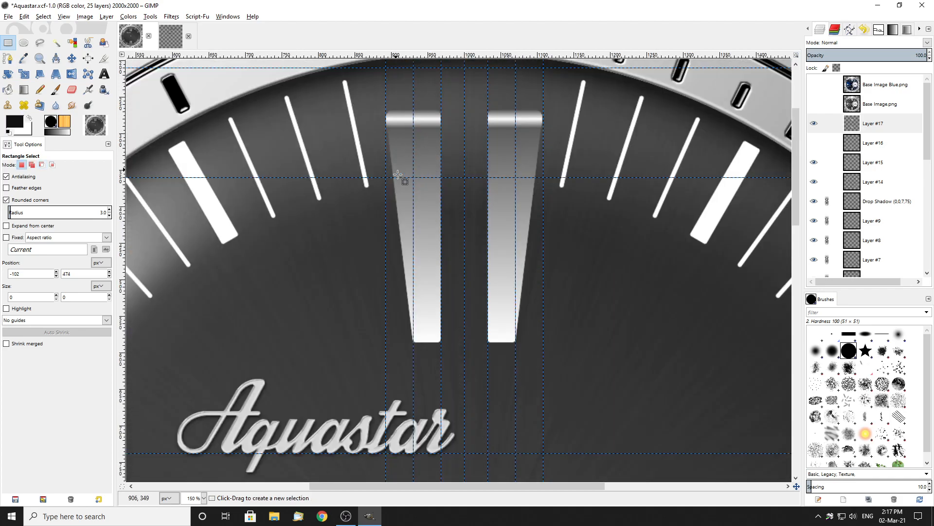
{"action": "scroll", "coordinate": [404, 307], "scroll_direction": "down", "scroll_amount": 2}
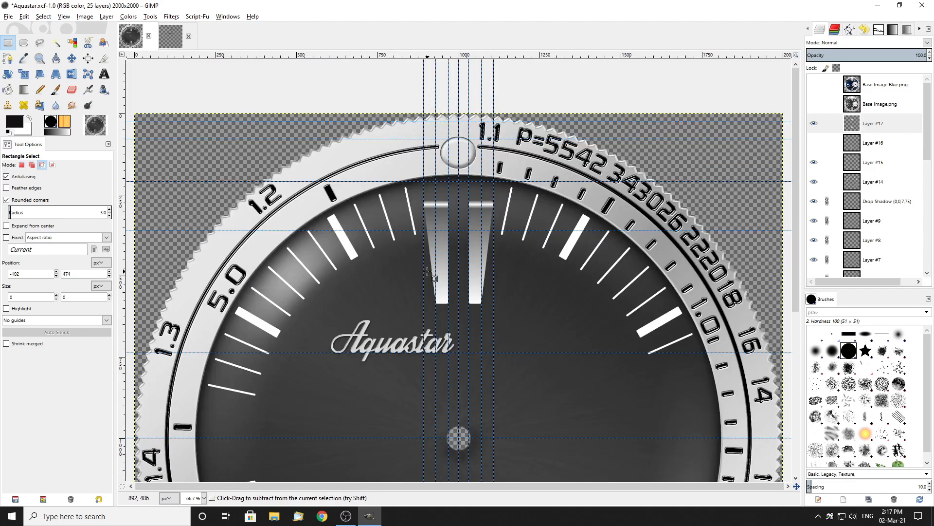
{"action": "scroll", "coordinate": [431, 265], "scroll_direction": "down", "scroll_amount": 5}
{"action": "scroll", "coordinate": [433, 267], "scroll_direction": "down", "scroll_amount": 1}
{"action": "scroll", "coordinate": [434, 268], "scroll_direction": "up", "scroll_amount": 4}
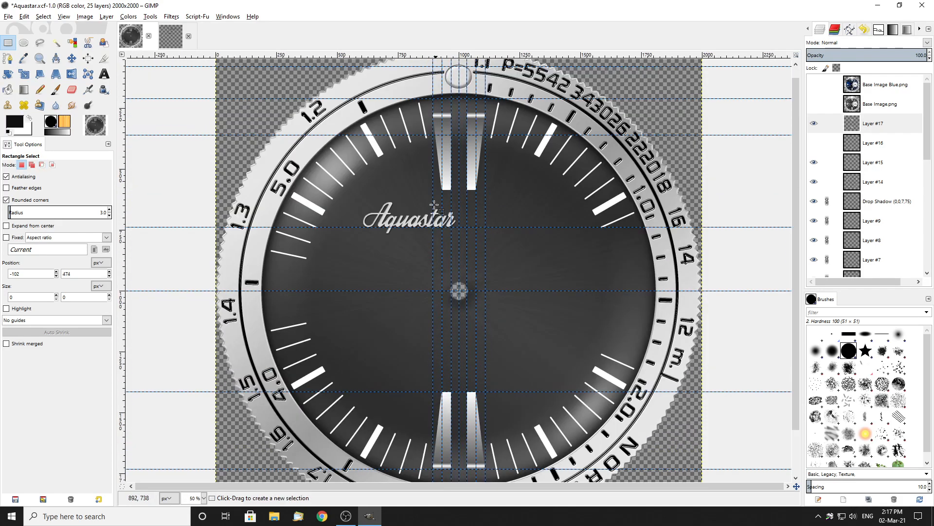
Undo the pasted and vertically flipped bars at twelve o'clock
{"action": "key", "text": "ctrl+z"}
{"action": "key", "text": "ctrl+z"}
{"action": "key", "text": "ctrl+z"}
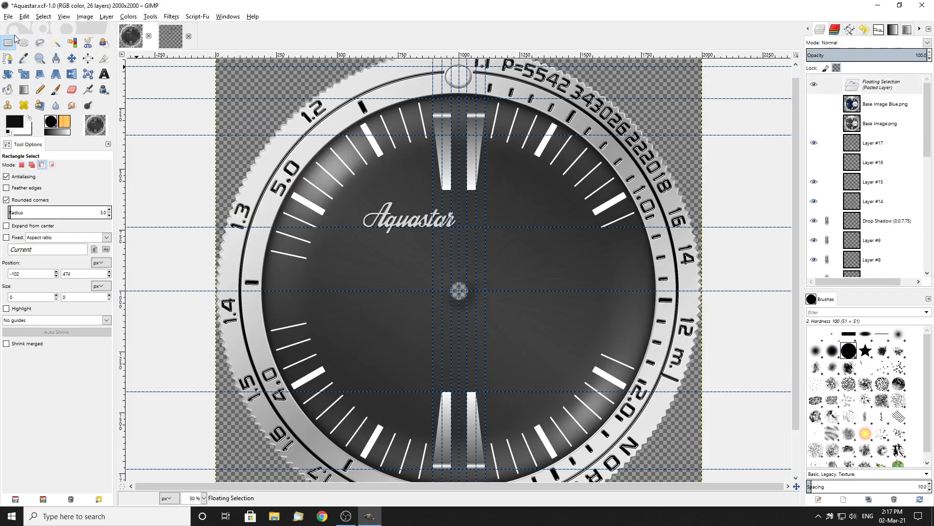
{"action": "scroll", "coordinate": [275, 226], "scroll_direction": "down", "scroll_amount": 3}
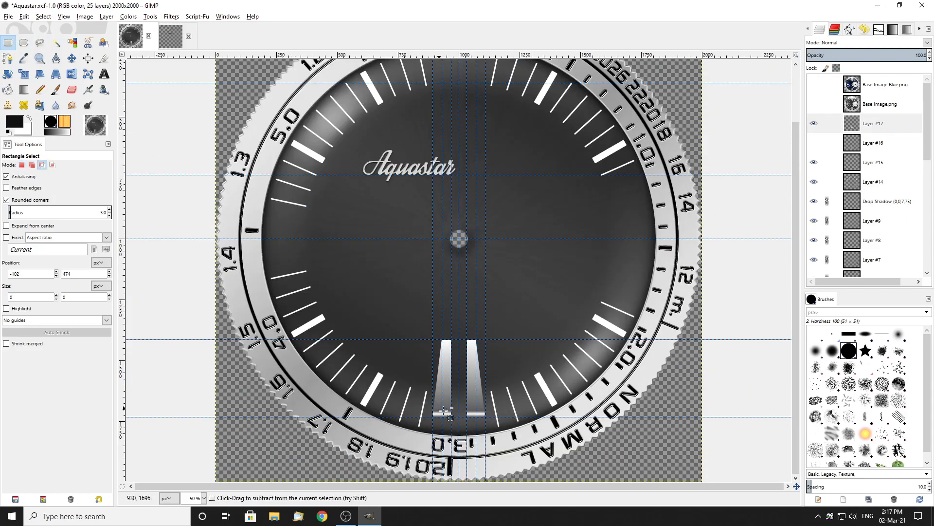
Inspect the six o'clock bars up close and undo the cutting of the plain white hour markers
{"action": "scroll", "coordinate": [490, 359], "scroll_direction": "up", "scroll_amount": 4}
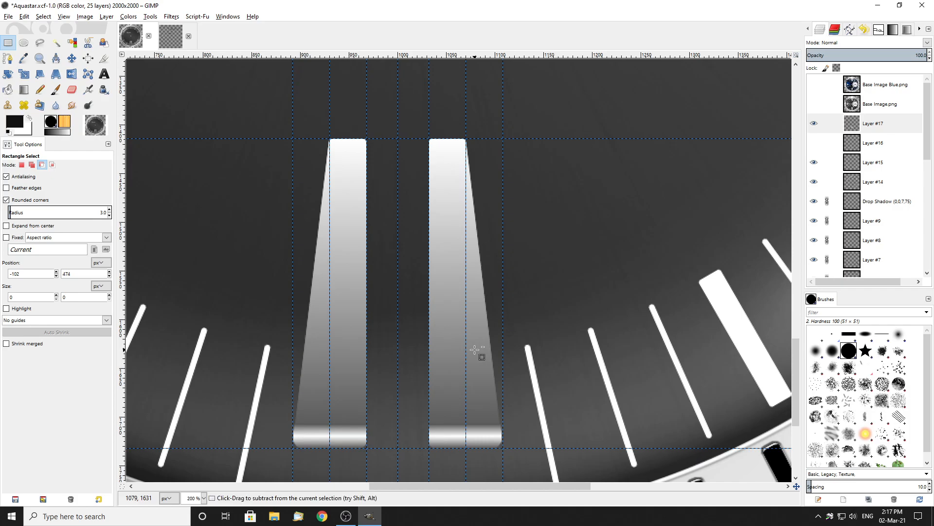
{"action": "key", "text": "ctrl+z"}
{"action": "key", "text": "ctrl+z"}
{"action": "key", "text": "ctrl+z"}
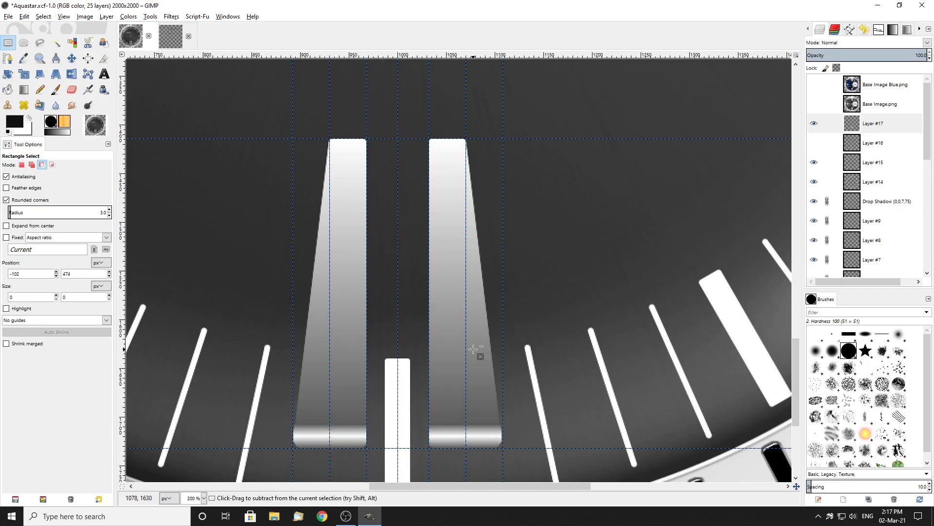
Compare the bars with the Base Image Blue.png reference, then undo the mirrored six o'clock bar back to the separate bar layers
{"action": "left_click", "coordinate": [815, 84]}
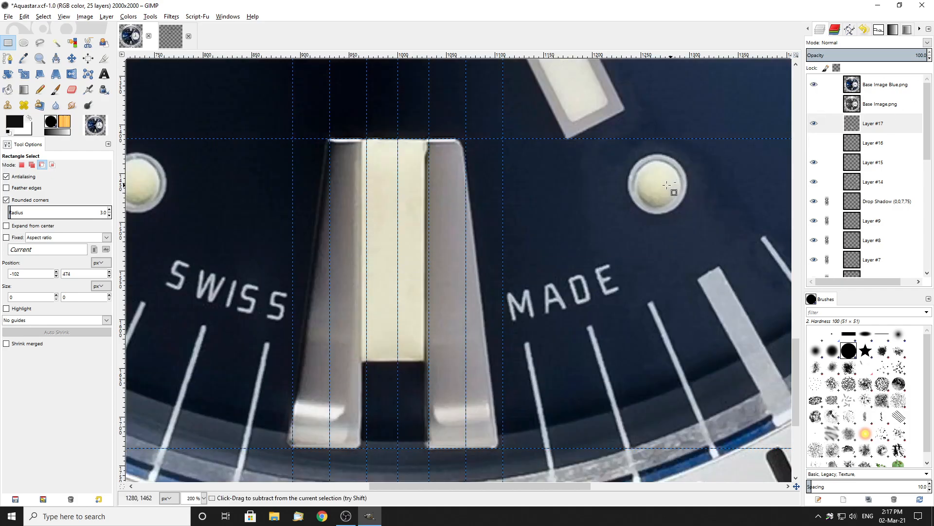
{"action": "key", "text": "ctrl+z"}
{"action": "key", "text": "ctrl+z"}
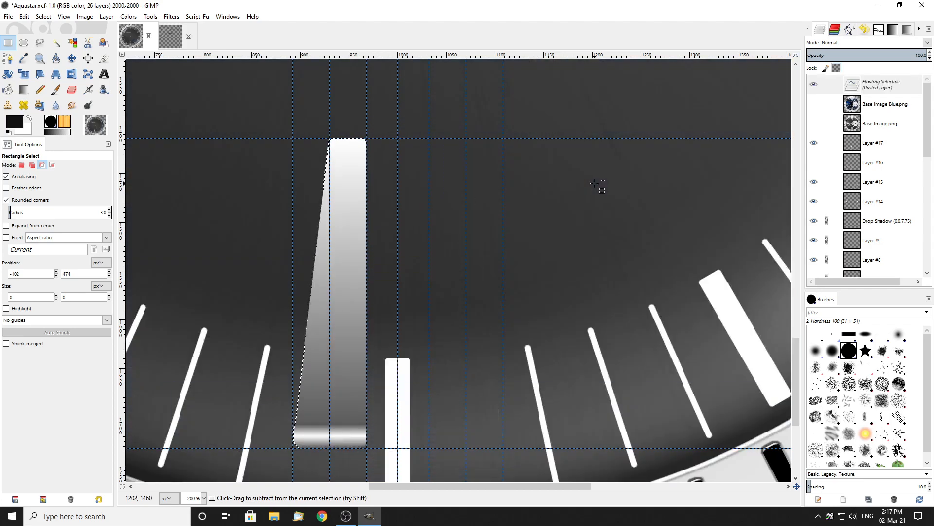
{"action": "left_click", "coordinate": [814, 123]}
{"action": "left_click", "coordinate": [814, 124]}
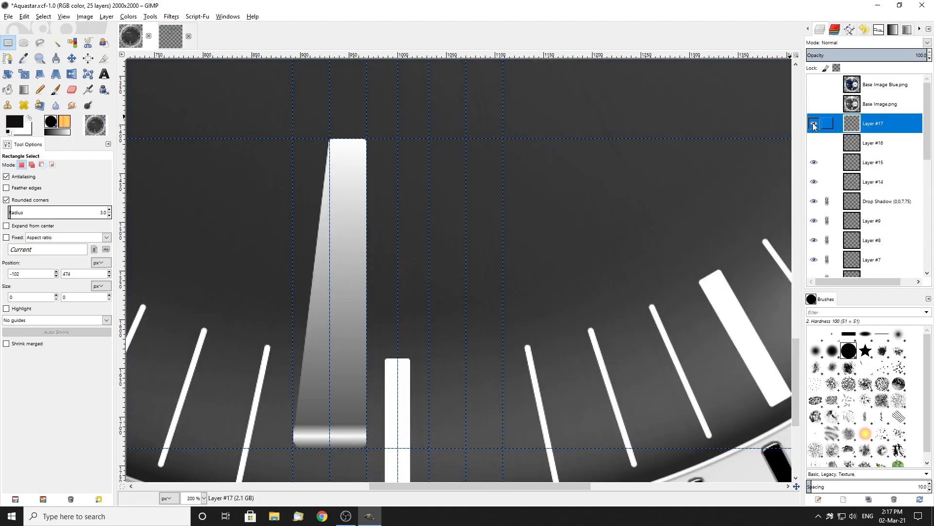
{"action": "key", "text": "ctrl+z"}
Check which layers hold the six o'clock bar's parts, select Layer #18 and anchor a pasted copy of the tapered bar
{"action": "left_click", "coordinate": [815, 105]}
{"action": "left_click", "coordinate": [815, 104]}
{"action": "left_click", "coordinate": [815, 124]}
{"action": "left_click", "coordinate": [815, 124]}
{"action": "left_click", "coordinate": [814, 104]}
{"action": "left_click", "coordinate": [814, 105]}
{"action": "left_click", "coordinate": [865, 106]}
{"action": "key", "text": "1"}
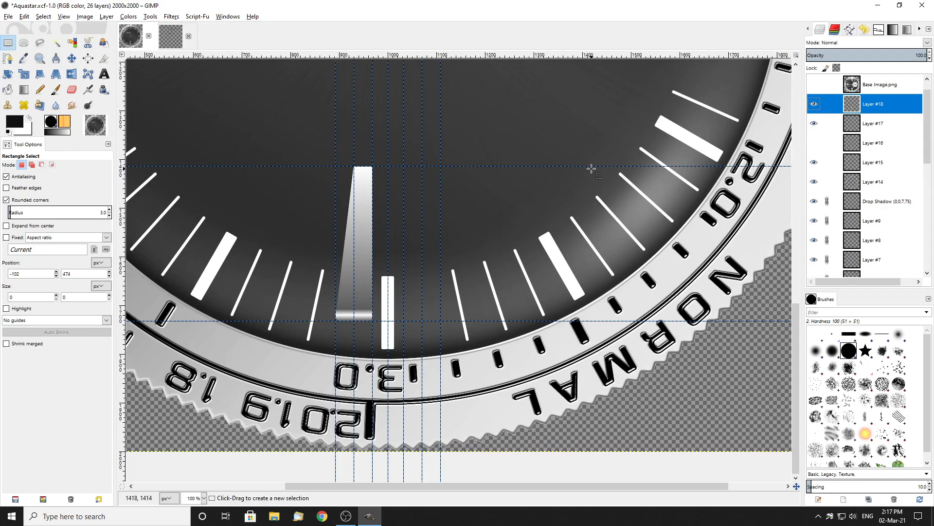
{"action": "key", "text": "ctrl+v"}
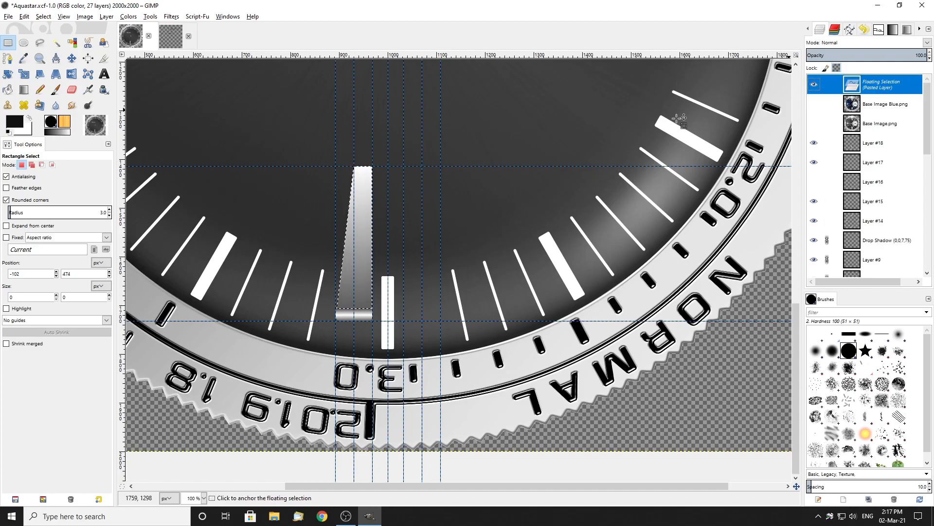
{"action": "left_click", "coordinate": [243, 81]}
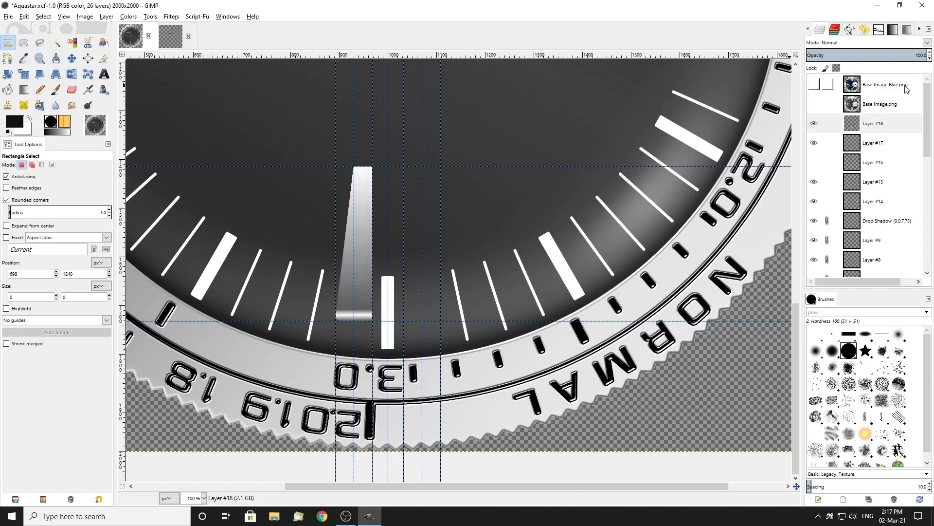
Create a new 2000 x 2000 transparent layer, paste the tapered bar there and move it 150 px left of the original
{"action": "right_click", "coordinate": [868, 136]}
{"action": "left_click", "coordinate": [872, 144]}
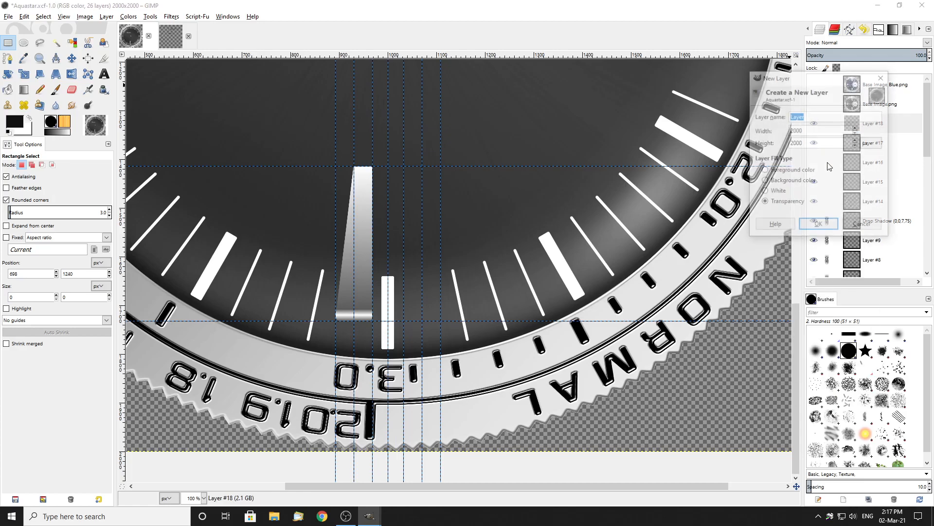
{"action": "left_click", "coordinate": [819, 226]}
{"action": "key", "text": "ctrl+v"}
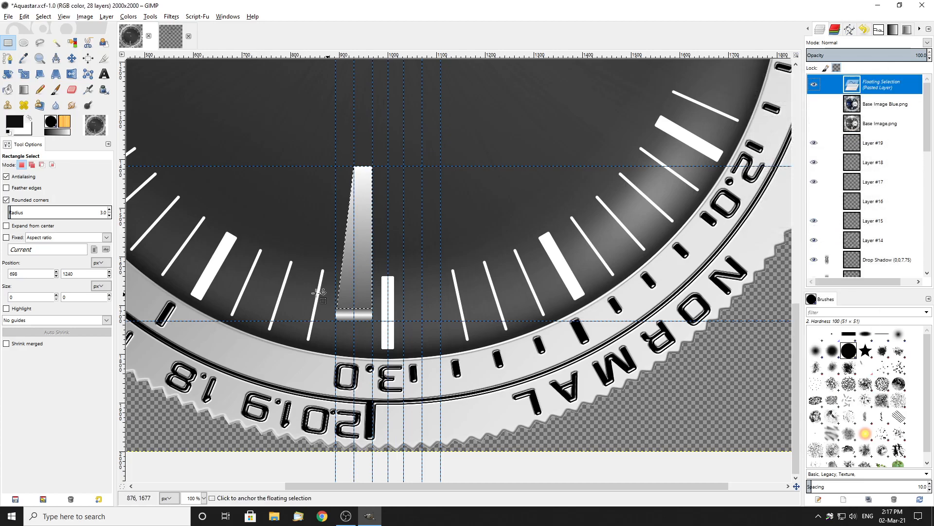
{"action": "left_click", "coordinate": [71, 58]}
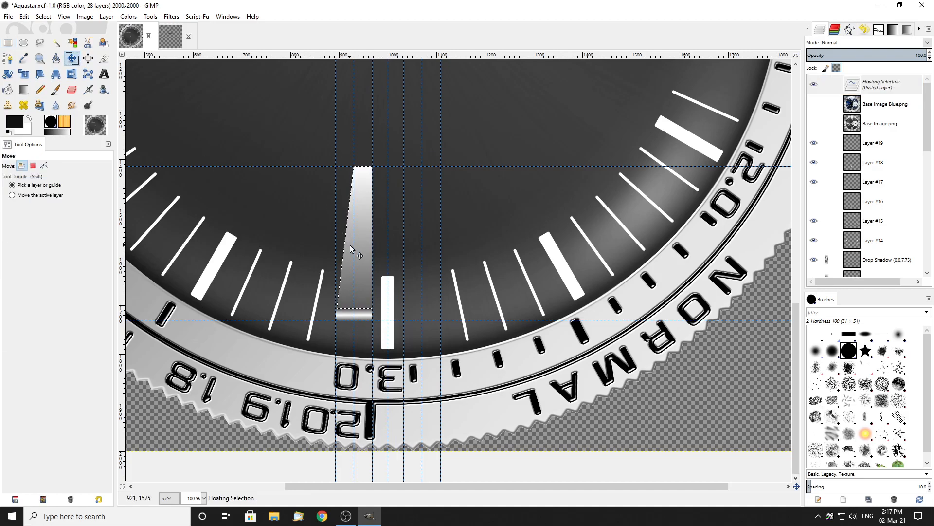
{"action": "left_click_drag", "start_coordinate": [364, 264], "coordinate": [291, 264]}
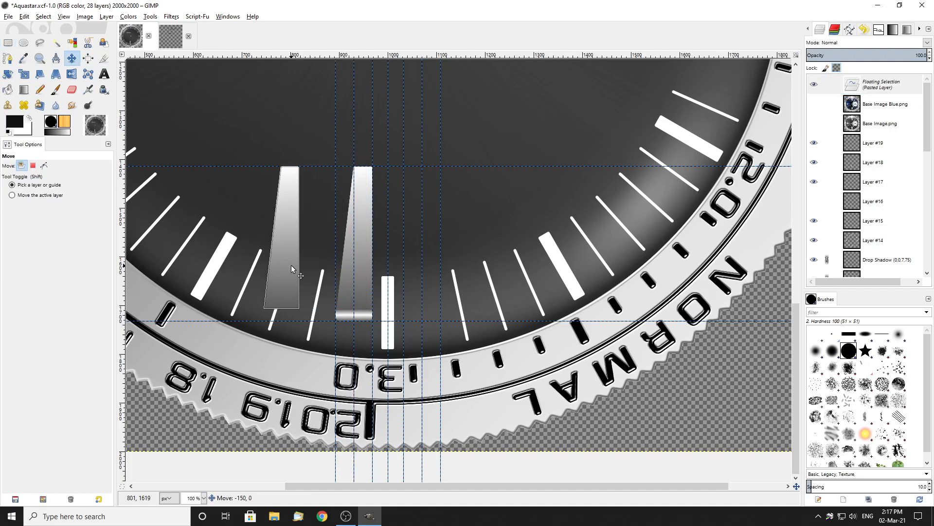
Sample the dark grey at the copied bar's lower end as foreground colour and the white at its upper end as background colour
{"action": "scroll", "coordinate": [237, 258], "scroll_direction": "up", "scroll_amount": 2, "text": "ctrl"}
{"action": "key", "text": "o"}
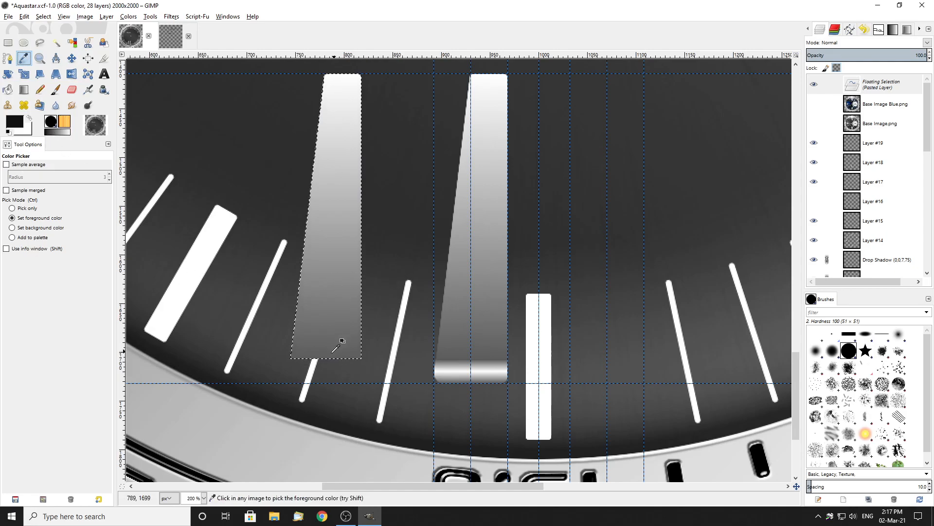
{"action": "scroll", "coordinate": [334, 341], "scroll_direction": "up", "scroll_amount": 2, "text": "ctrl"}
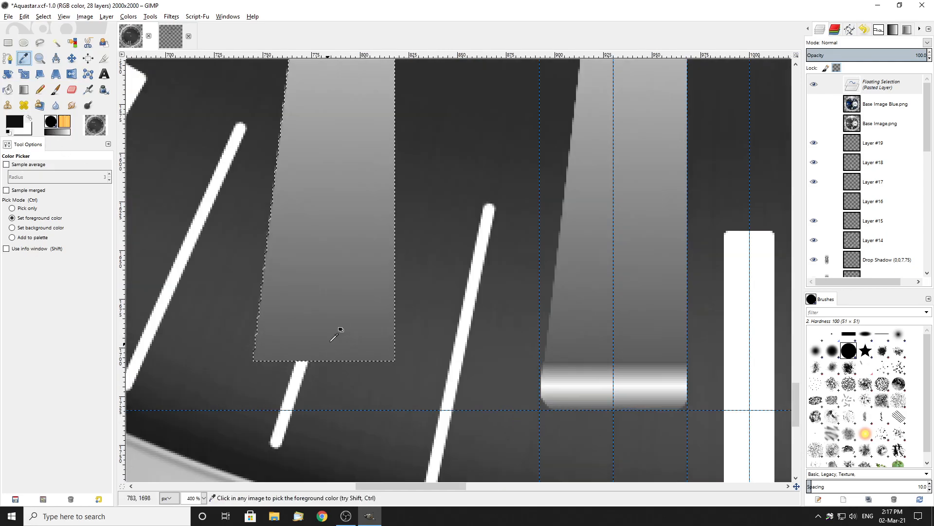
{"action": "left_click", "coordinate": [304, 349]}
{"action": "scroll", "coordinate": [304, 350], "scroll_direction": "up", "scroll_amount": 10}
{"action": "key", "text": "ctrl"}
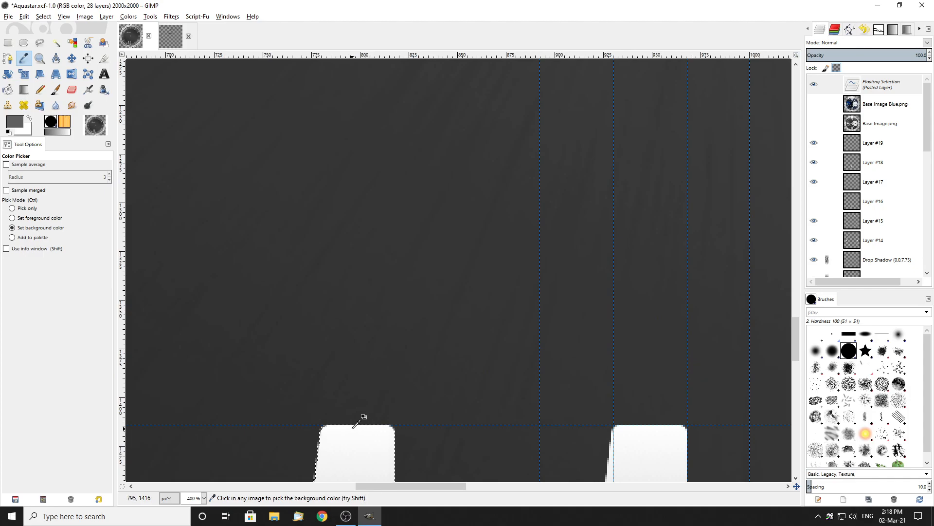
{"action": "scroll", "coordinate": [363, 417], "scroll_direction": "down", "scroll_amount": 8}
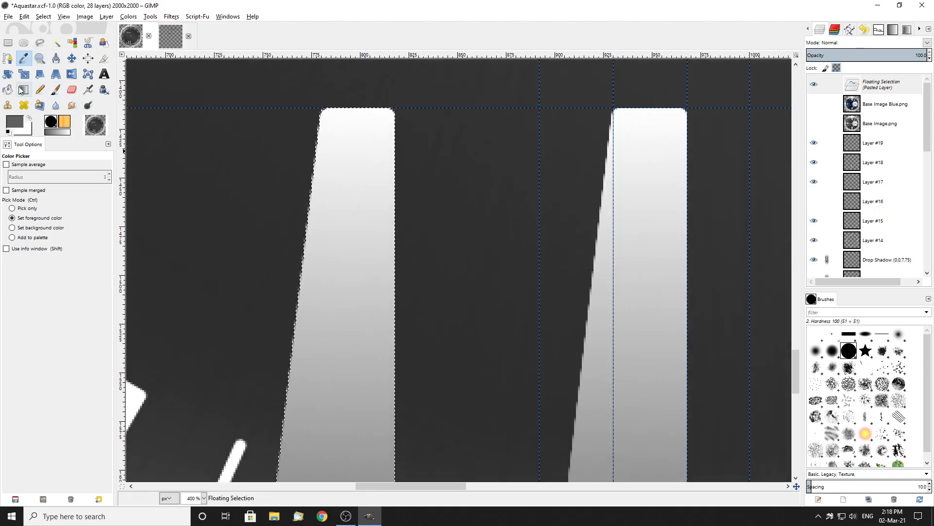
Shade the copied bar with a linear FG to BG gradient running diagonally from its lower right to its upper left corner
{"action": "left_click", "coordinate": [24, 89]}
{"action": "scroll", "coordinate": [337, 197], "scroll_direction": "down", "scroll_amount": 2}
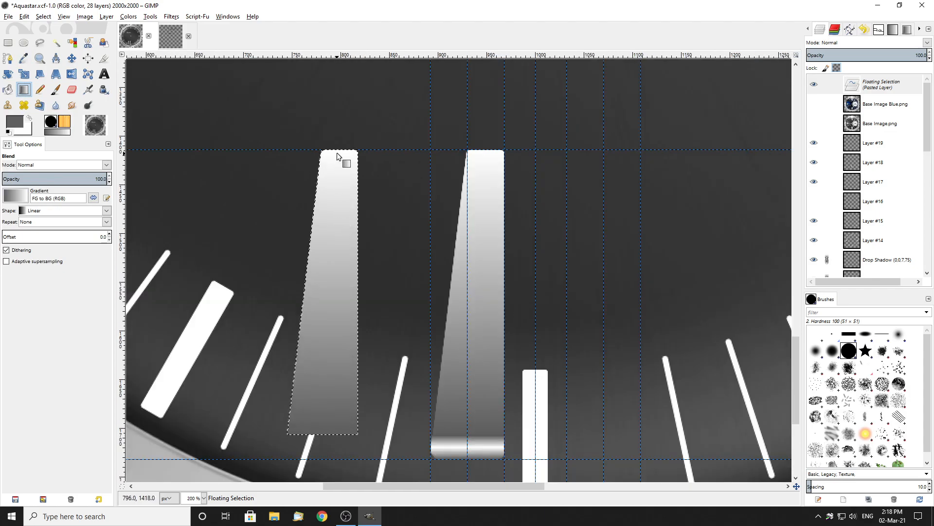
{"action": "left_click_drag", "start_coordinate": [335, 152], "coordinate": [335, 433]}
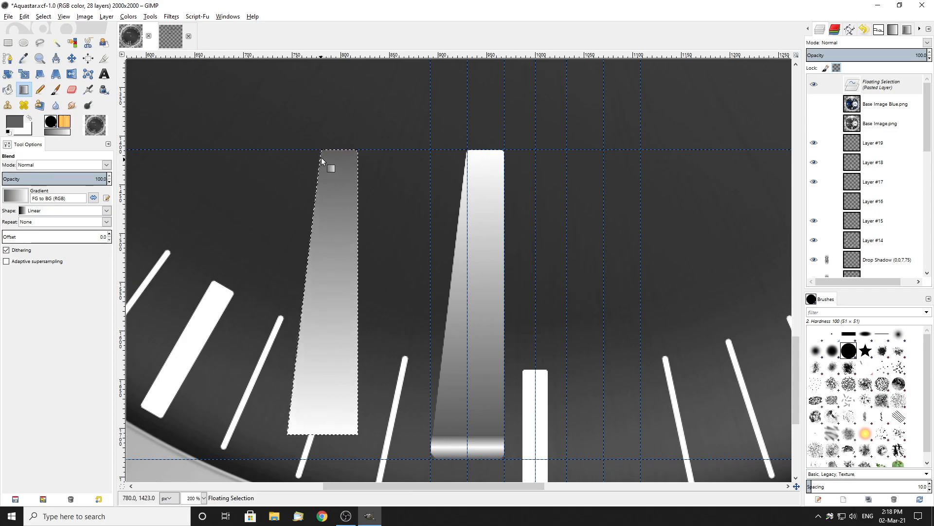
{"action": "left_click_drag", "start_coordinate": [356, 427], "coordinate": [322, 150]}
{"action": "scroll", "coordinate": [272, 204], "scroll_direction": "down", "scroll_amount": 3, "text": "ctrl"}
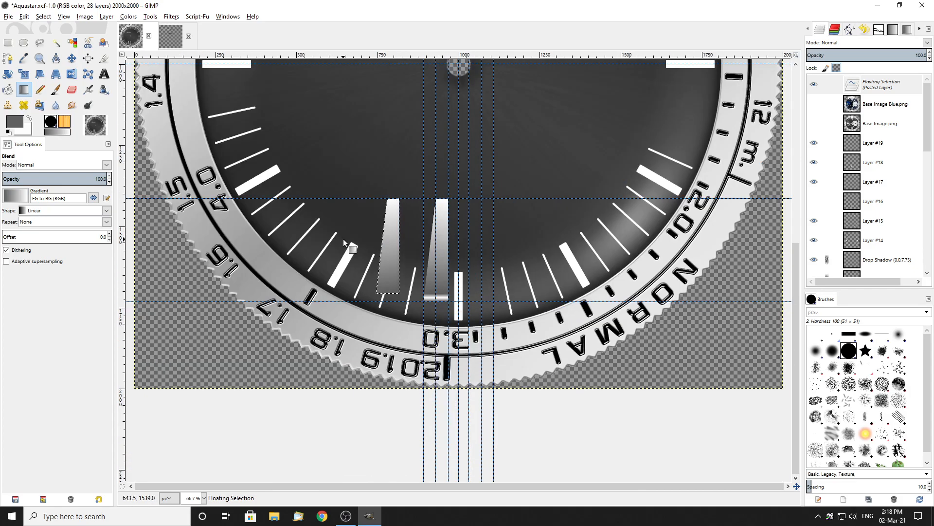
Undo the copied bar's gradient and reshade it with dark grey at its upper end fading to white at its lower end
{"action": "scroll", "coordinate": [343, 239], "scroll_direction": "up", "scroll_amount": 10}
{"action": "scroll", "coordinate": [405, 324], "scroll_direction": "down", "scroll_amount": 5}
{"action": "scroll", "coordinate": [407, 319], "scroll_direction": "up", "scroll_amount": 2, "text": "ctrl"}
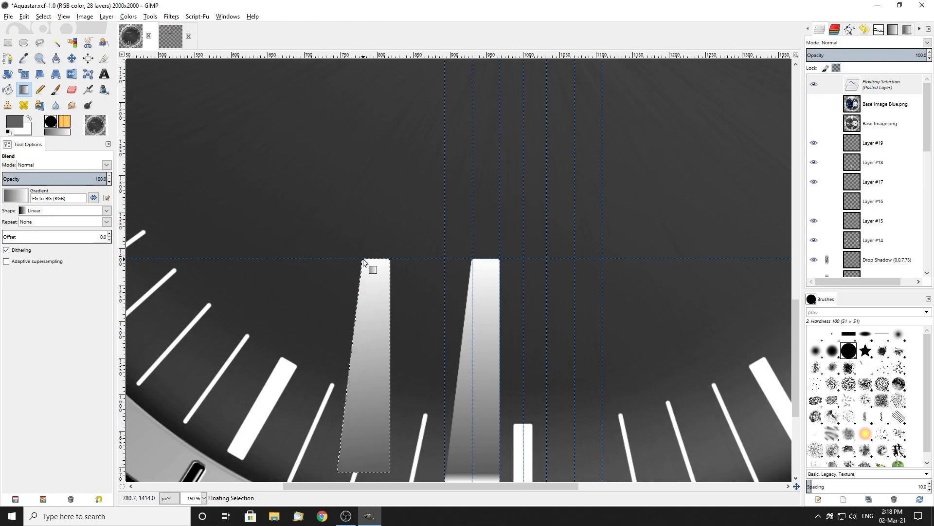
{"action": "key", "text": "ctrl+z"}
{"action": "left_click_drag", "start_coordinate": [371, 373], "coordinate": [375, 268]}
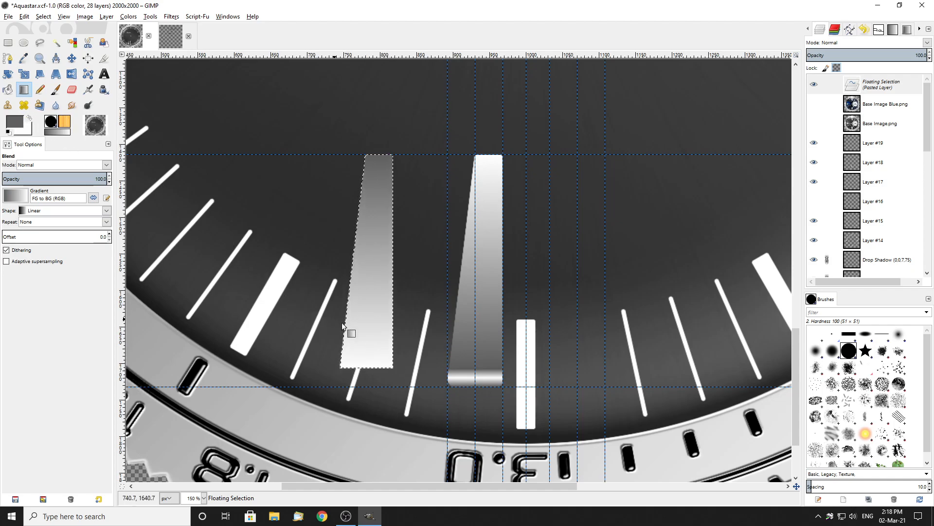
Swap the foreground and background colours, reapply the gradient from the copied bar's lower right to its upper left corner and anchor the bar
{"action": "key", "text": "x"}
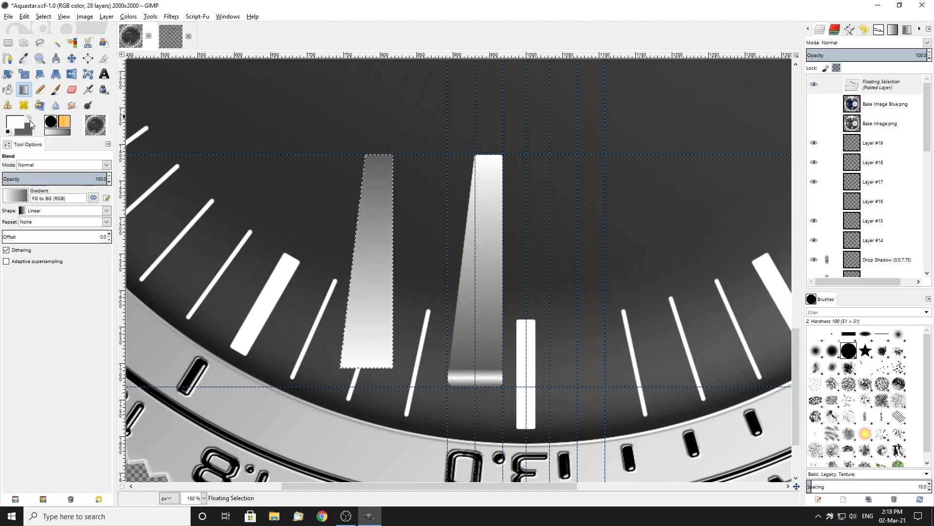
{"action": "left_click_drag", "start_coordinate": [392, 362], "coordinate": [365, 158]}
{"action": "left_click", "coordinate": [8, 43]}
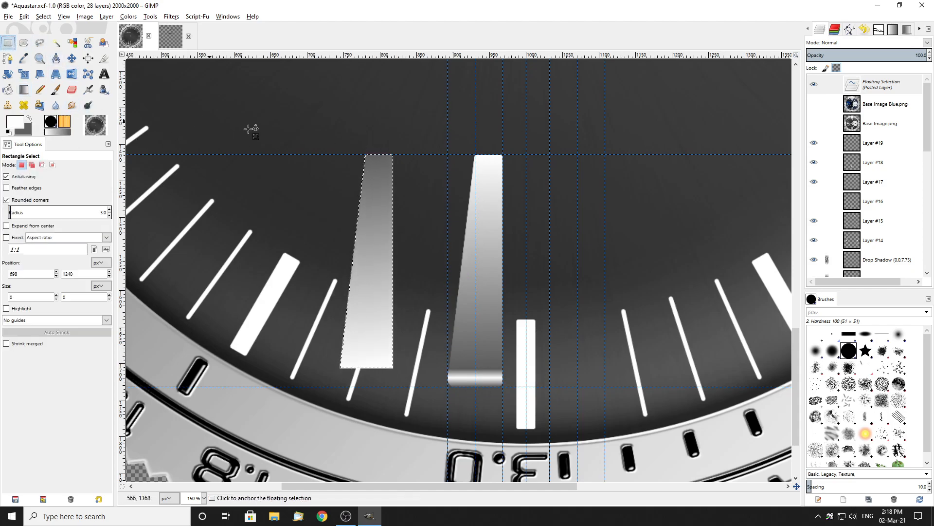
{"action": "left_click", "coordinate": [228, 123]}
{"action": "scroll", "coordinate": [302, 153], "scroll_direction": "down", "scroll_amount": 2}
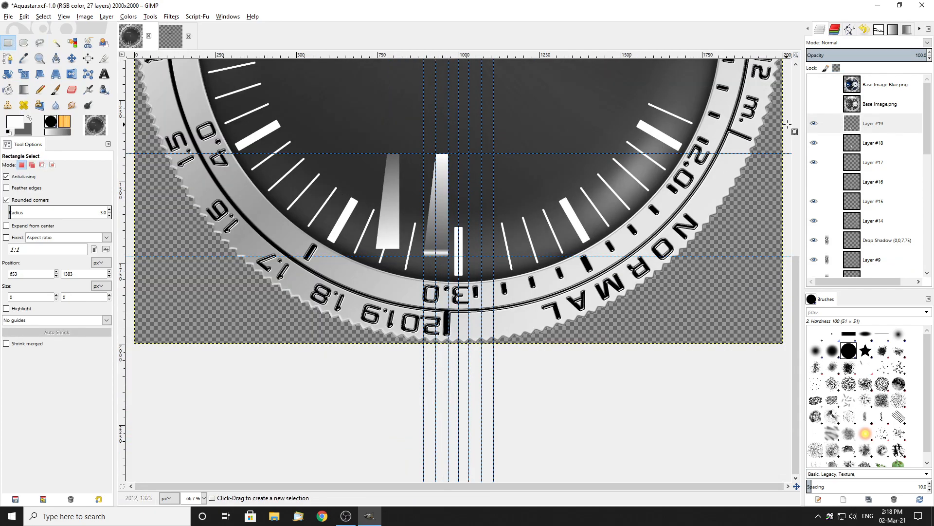
Paste a copy of the original tapered bar into Layer #18, flip it horizontally across the centre line and anchor it
{"action": "left_click", "coordinate": [813, 125]}
{"action": "left_click", "coordinate": [813, 125]}
{"action": "left_click", "coordinate": [874, 143]}
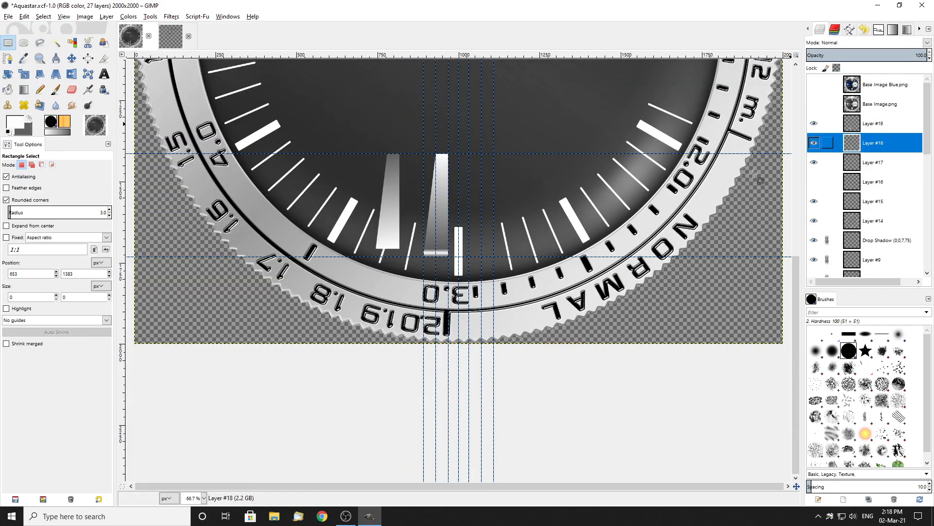
{"action": "scroll", "coordinate": [463, 195], "scroll_direction": "up", "scroll_amount": 2}
{"action": "scroll", "coordinate": [438, 186], "scroll_direction": "down", "scroll_amount": 1}
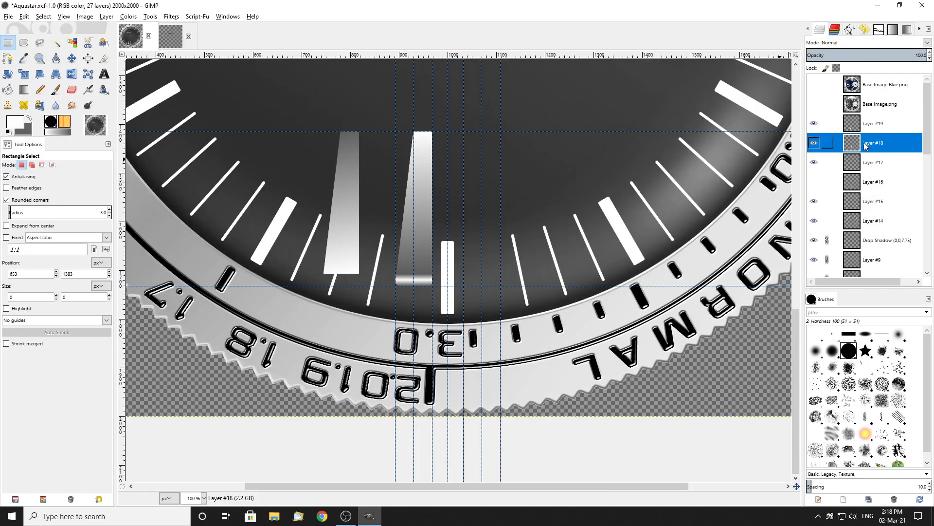
{"action": "left_click", "coordinate": [815, 143]}
{"action": "left_click", "coordinate": [814, 143]}
{"action": "key", "text": "ctrl+v"}
{"action": "left_click", "coordinate": [103, 19]}
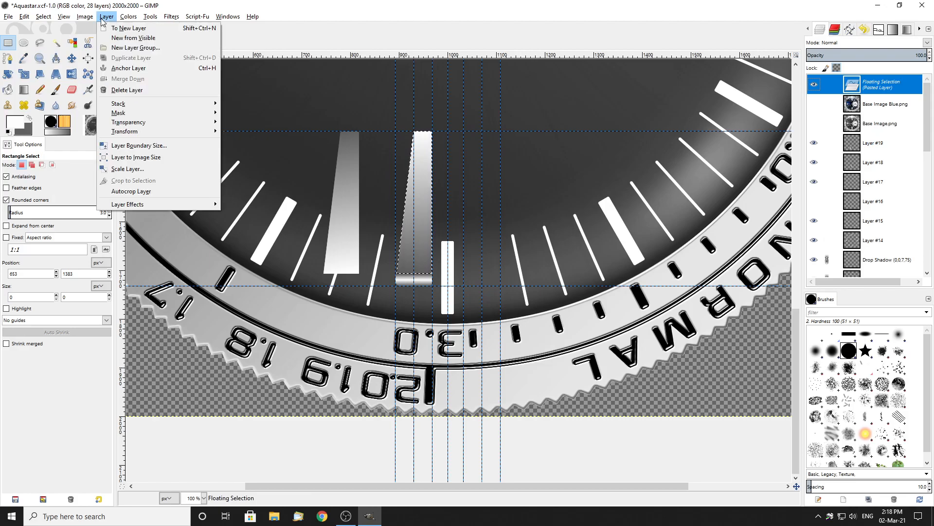
{"action": "mouse_move", "coordinate": [195, 126]}
{"action": "left_click", "coordinate": [243, 131]}
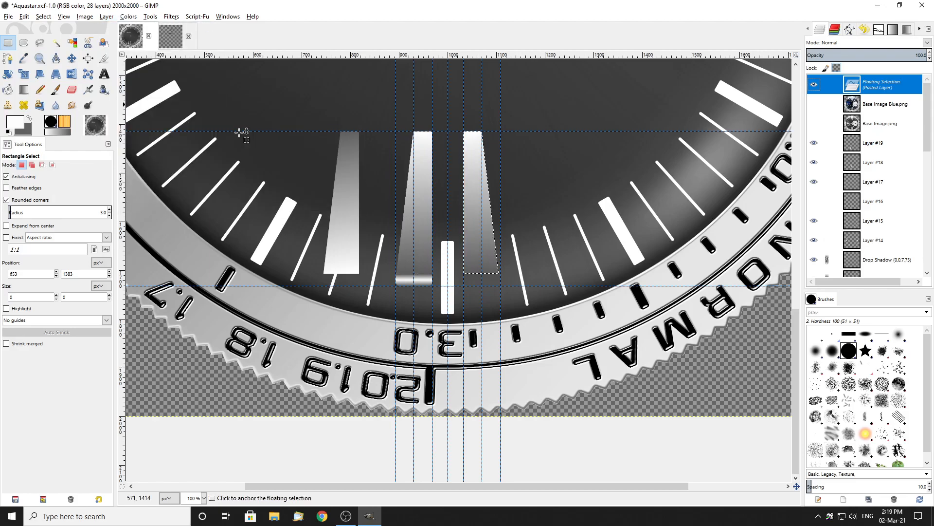
{"action": "left_click", "coordinate": [186, 107]}
Paste a copy of both six o'clock tapered bars in Layer #18, flip it vertically to twelve o'clock and anchor it
{"action": "key", "text": "ctrl"}
{"action": "key", "text": "ctrl+v"}
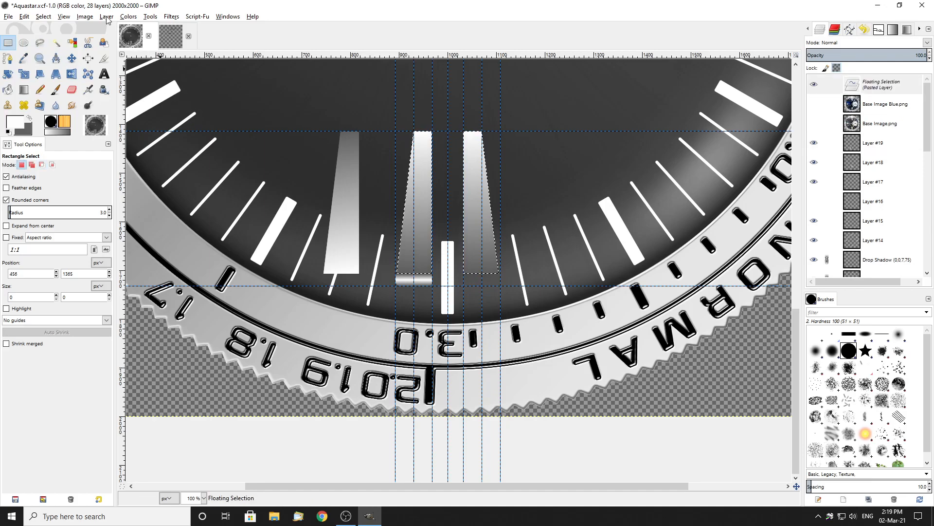
{"action": "left_click", "coordinate": [107, 16]}
{"action": "mouse_move", "coordinate": [134, 131]}
{"action": "left_click", "coordinate": [266, 144]}
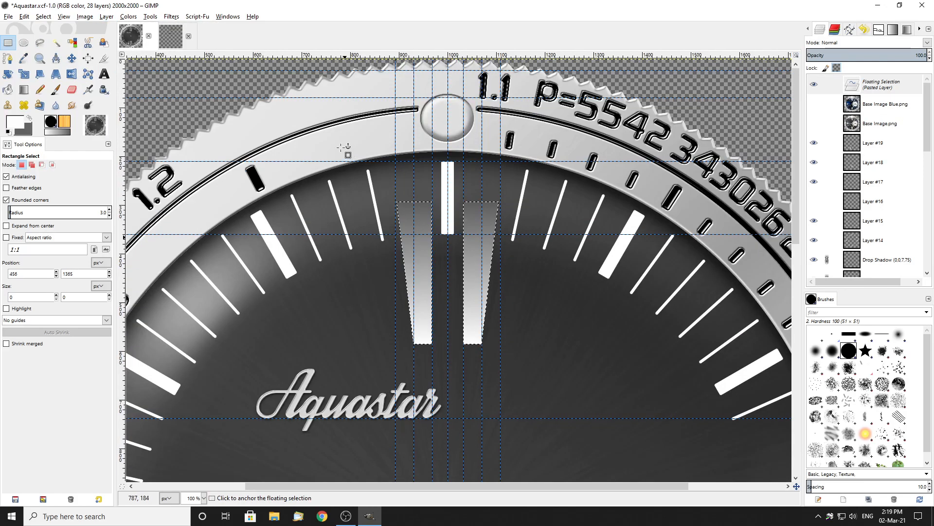
{"action": "left_click", "coordinate": [344, 146]}
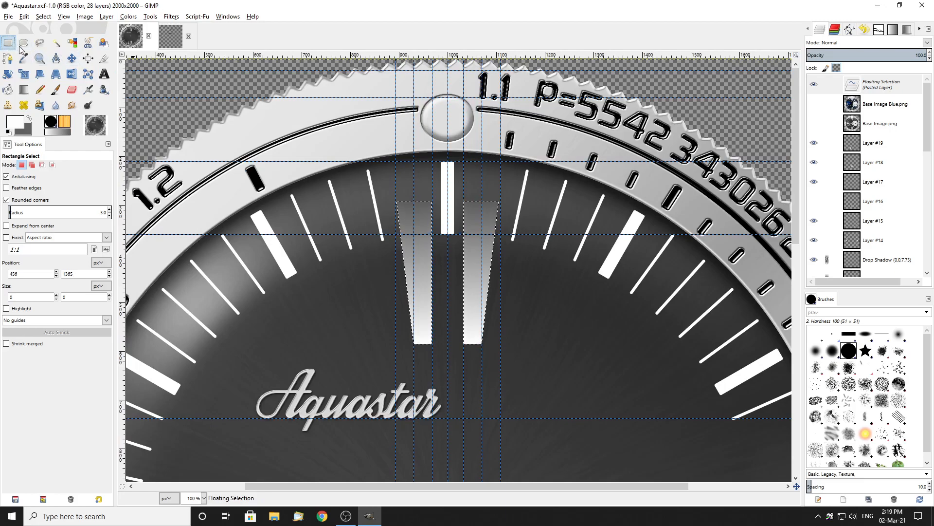
Paste a copy of Layer #19's reversed-gradient bar, flip it vertically to twelve o'clock, move it right beside the outermost left guide and anchor it
{"action": "scroll", "coordinate": [370, 131], "scroll_direction": "down", "scroll_amount": 5}
{"action": "scroll", "coordinate": [370, 131], "scroll_direction": "down", "scroll_amount": 8}
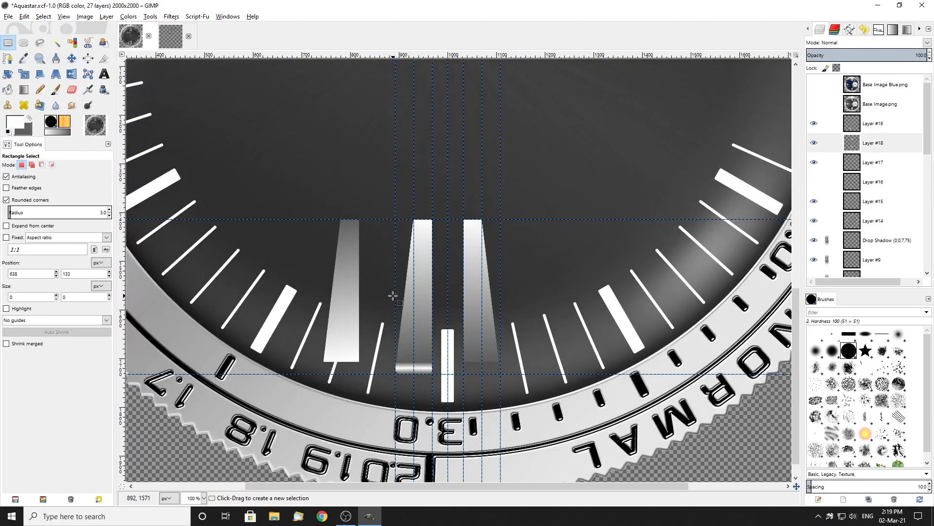
{"action": "left_click", "coordinate": [884, 126]}
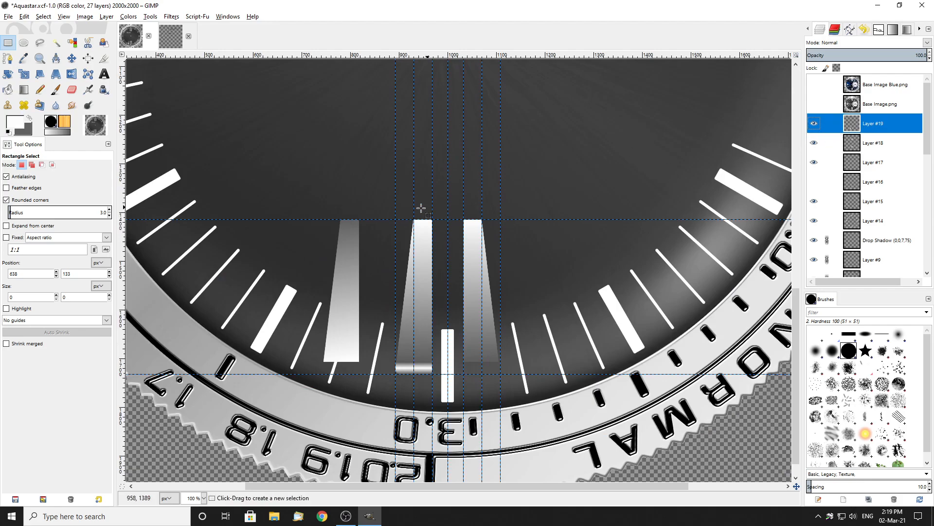
{"action": "key", "text": "ctrl+v"}
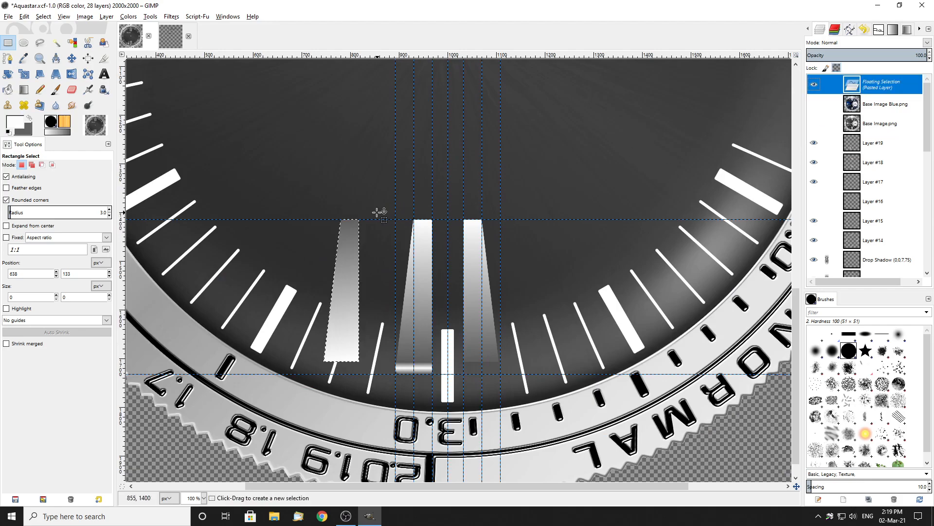
{"action": "left_click", "coordinate": [106, 17]}
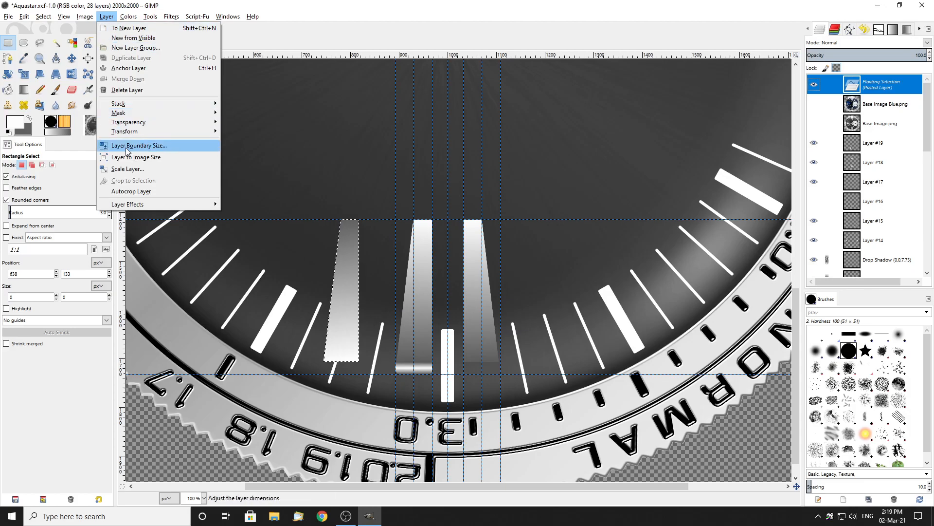
{"action": "mouse_move", "coordinate": [122, 132]}
{"action": "left_click", "coordinate": [244, 144]}
{"action": "scroll", "coordinate": [392, 234], "scroll_direction": "up", "scroll_amount": 12}
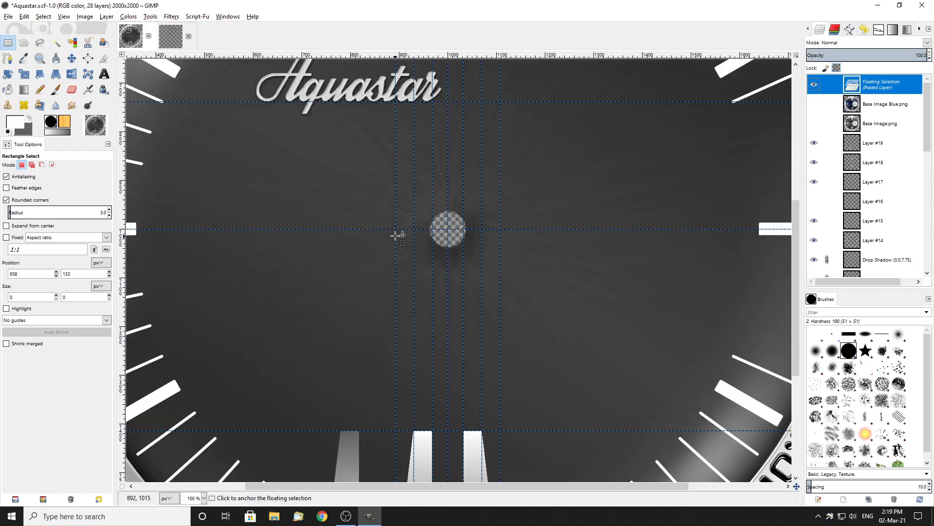
{"action": "scroll", "coordinate": [391, 275], "scroll_direction": "up", "scroll_amount": 2}
{"action": "left_click_drag", "start_coordinate": [300, 213], "coordinate": [307, 244]}
{"action": "scroll", "coordinate": [436, 217], "scroll_direction": "up", "scroll_amount": 2, "text": "ctrl"}
{"action": "scroll", "coordinate": [438, 226], "scroll_direction": "down", "scroll_amount": 3}
{"action": "scroll", "coordinate": [448, 255], "scroll_direction": "up", "scroll_amount": 3, "text": "ctrl"}
{"action": "scroll", "coordinate": [430, 245], "scroll_direction": "down", "scroll_amount": 3, "text": "ctrl"}
{"action": "left_click", "coordinate": [359, 250]}
{"action": "scroll", "coordinate": [361, 247], "scroll_direction": "down", "scroll_amount": 2, "text": "ctrl"}
{"action": "scroll", "coordinate": [362, 248], "scroll_direction": "down", "scroll_amount": 3, "text": "ctrl"}
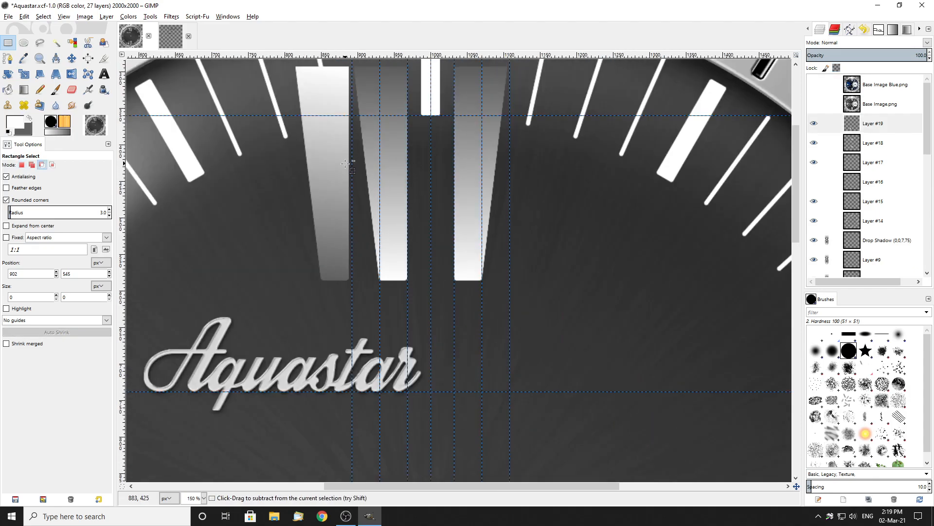
Place a horizontal guide along the inner ends of the twelve o'clock bars
{"action": "left_click", "coordinate": [72, 59]}
{"action": "left_click_drag", "start_coordinate": [416, 59], "coordinate": [410, 281]}
{"action": "scroll", "coordinate": [421, 281], "scroll_direction": "up", "scroll_amount": 5}
{"action": "scroll", "coordinate": [414, 272], "scroll_direction": "down", "scroll_amount": 1}
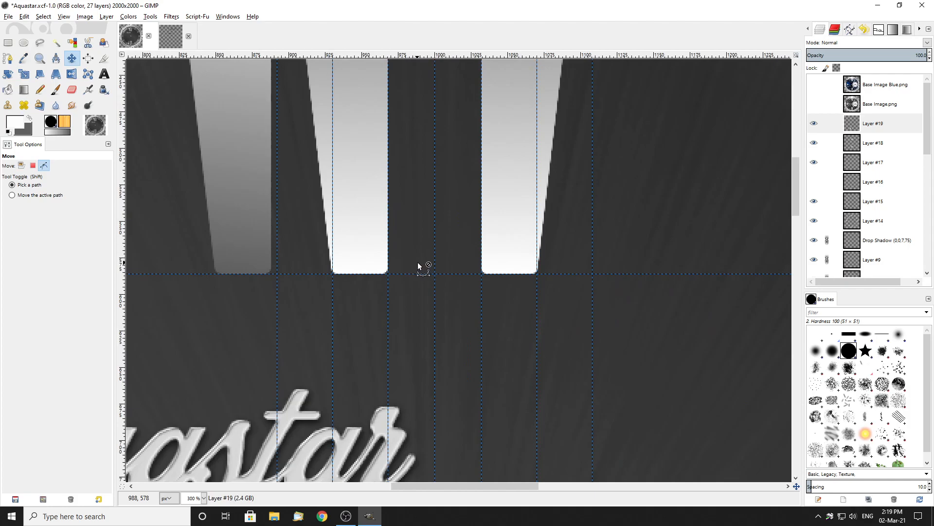
{"action": "key", "text": "1"}
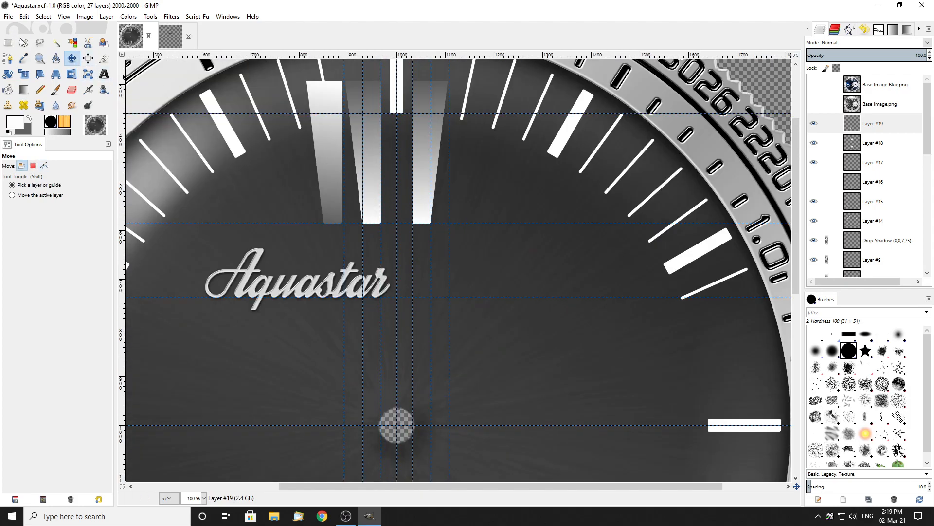
Select a rectangle around the two mirrored bars at twelve o'clock and delete them from Layer #18
{"action": "left_click", "coordinate": [814, 143]}
{"action": "left_click", "coordinate": [814, 143]}
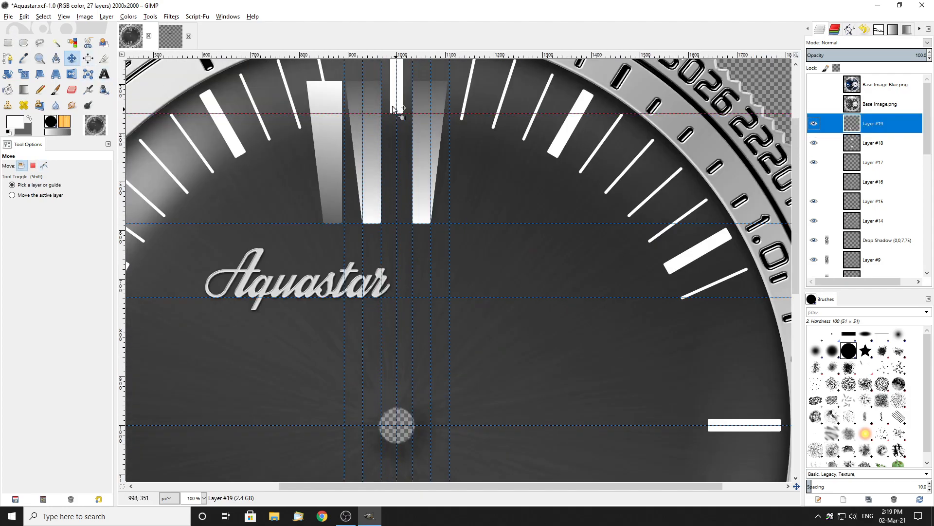
{"action": "left_click", "coordinate": [7, 43]}
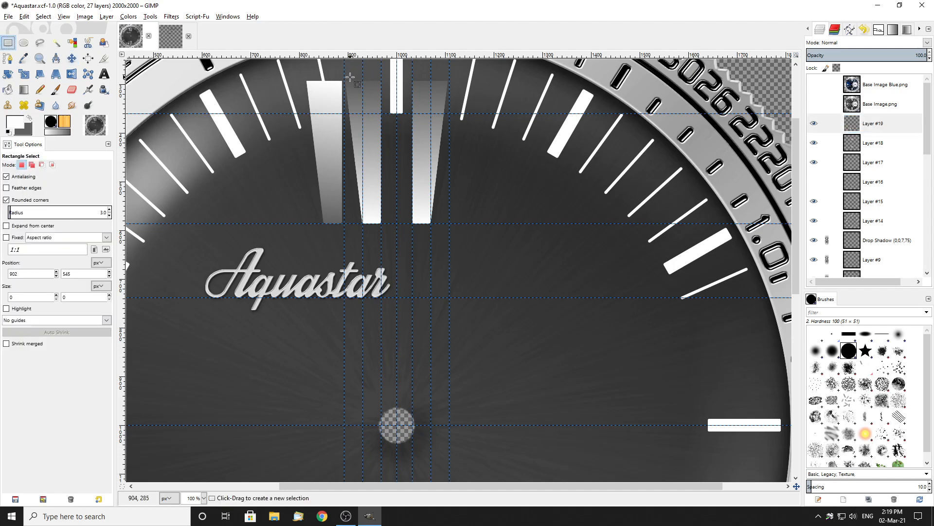
{"action": "left_click_drag", "start_coordinate": [348, 72], "coordinate": [480, 240]}
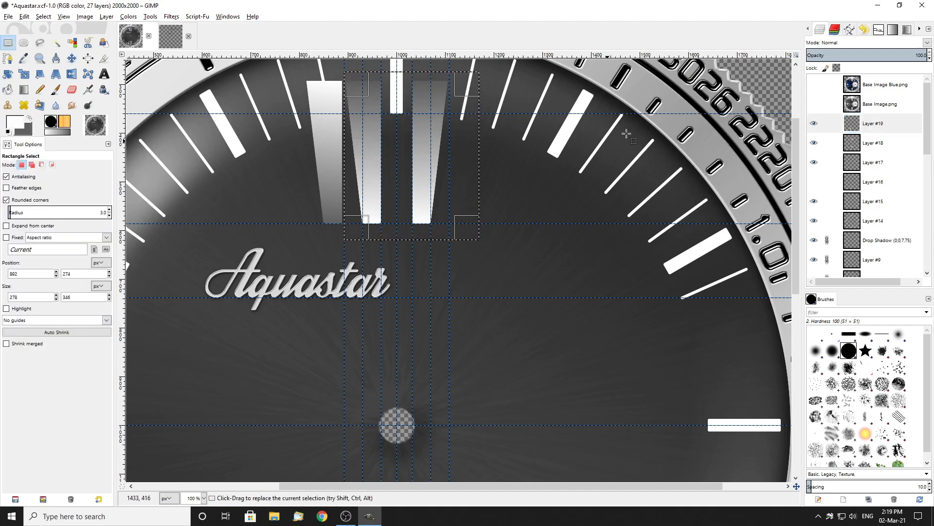
{"action": "left_click", "coordinate": [881, 145]}
{"action": "key", "text": "Delete"}
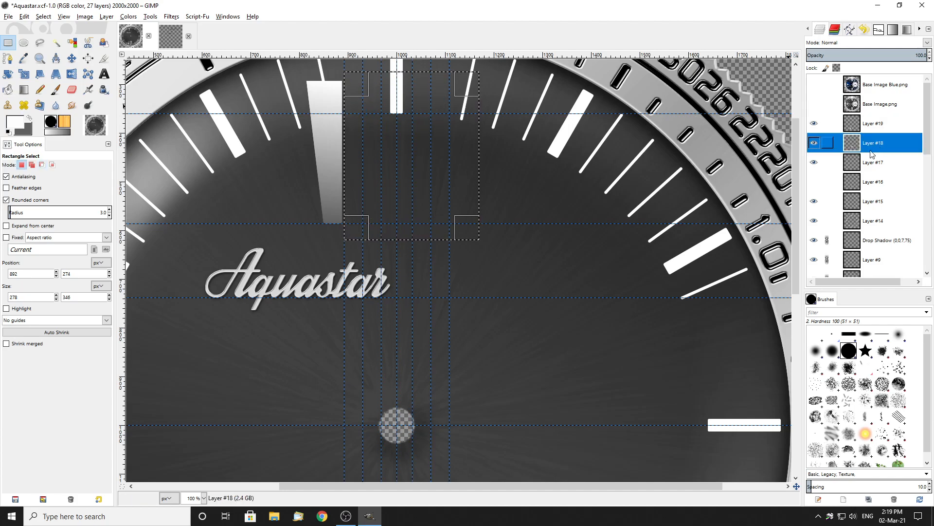
{"action": "left_click", "coordinate": [582, 265]}
Paste a copy of Layer #19's bars into Layer #18, move it right until the twelve o'clock bar meets the inner left guides and anchor it
{"action": "left_click", "coordinate": [894, 127]}
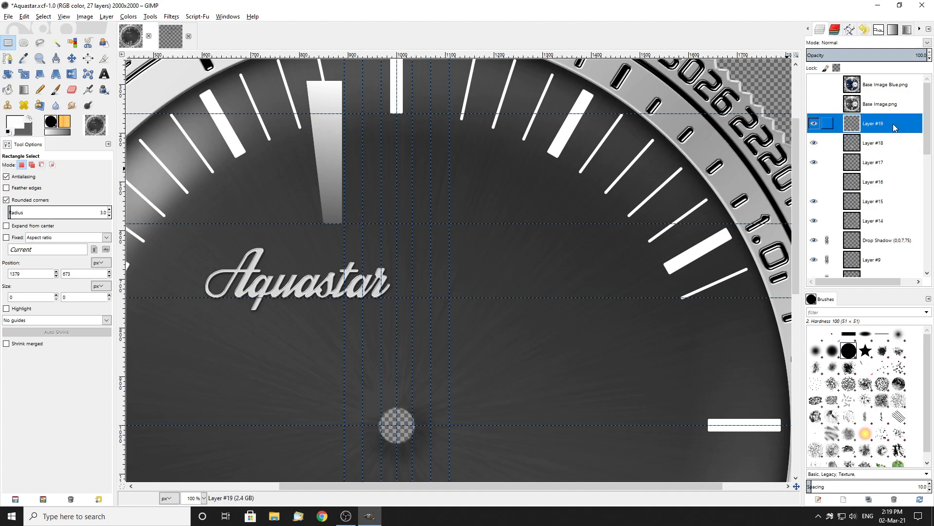
{"action": "left_click", "coordinate": [887, 146]}
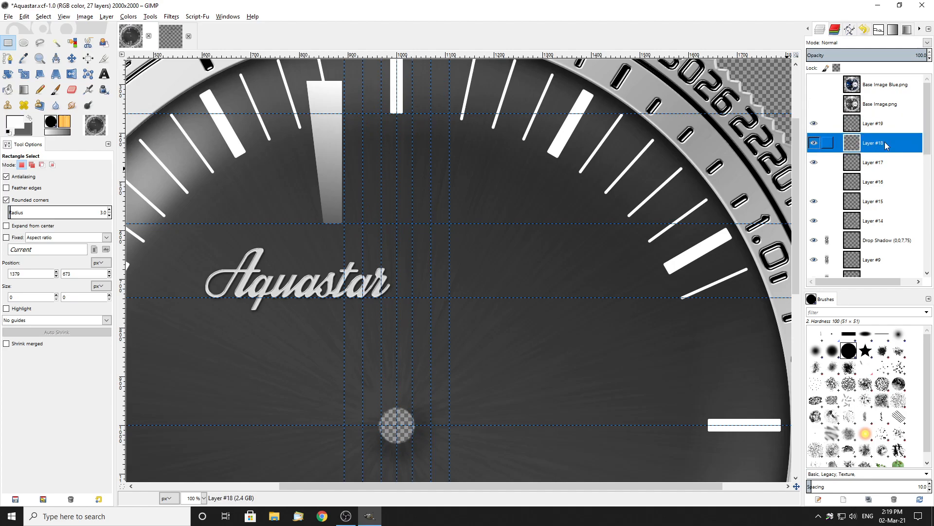
{"action": "key", "text": "ctrl+v"}
{"action": "scroll", "coordinate": [331, 192], "scroll_direction": "up", "scroll_amount": 3}
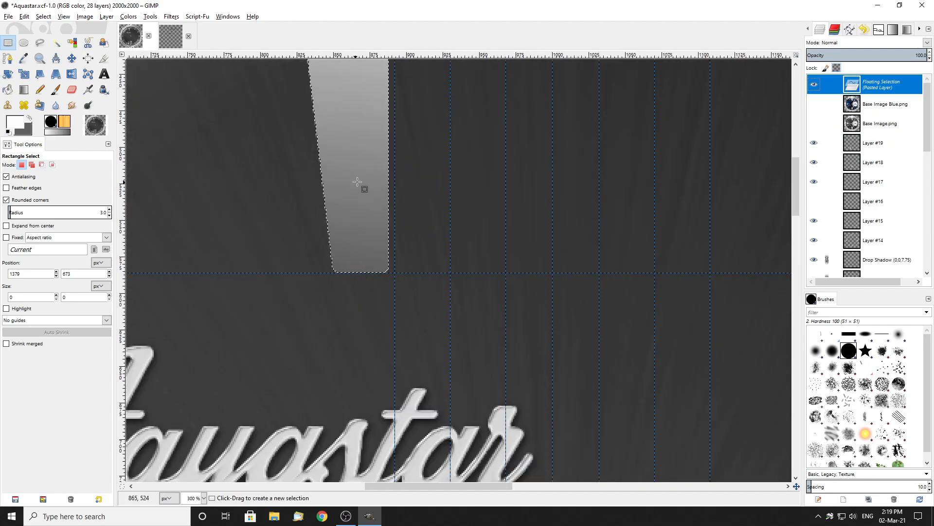
{"action": "left_click_drag", "start_coordinate": [372, 182], "coordinate": [476, 183]}
{"action": "scroll", "coordinate": [428, 190], "scroll_direction": "down", "scroll_amount": 3}
{"action": "scroll", "coordinate": [430, 190], "scroll_direction": "down", "scroll_amount": 4}
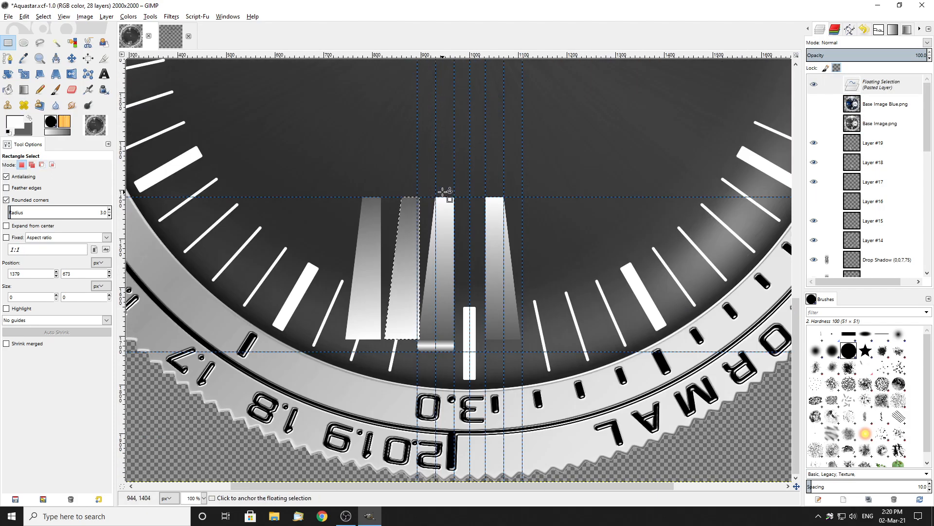
{"action": "scroll", "coordinate": [444, 191], "scroll_direction": "up", "scroll_amount": 5}
{"action": "scroll", "coordinate": [460, 236], "scroll_direction": "up", "scroll_amount": 2}
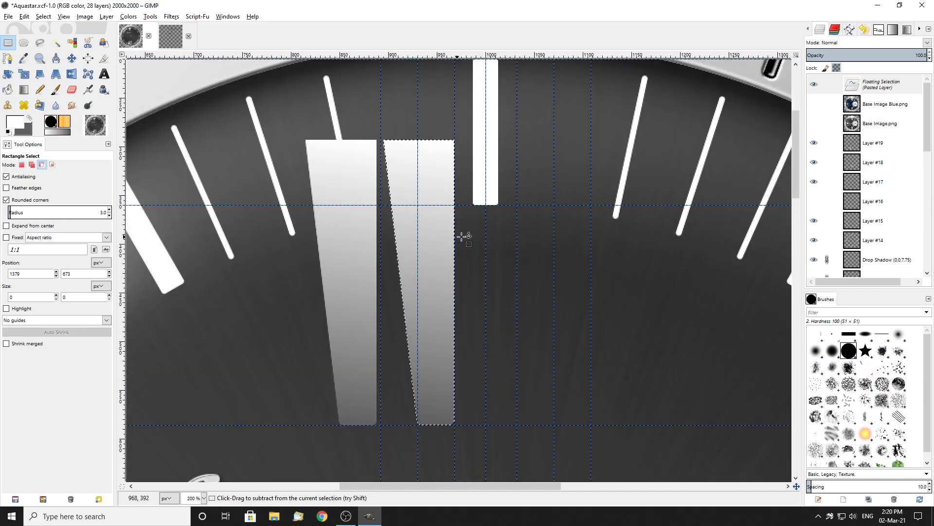
{"action": "left_click", "coordinate": [477, 241]}
Paste the bars again, flip them horizontally, move them left until the twelve o'clock bar meets the inner right guides and anchor them
{"action": "scroll", "coordinate": [344, 205], "scroll_direction": "down", "scroll_amount": 2}
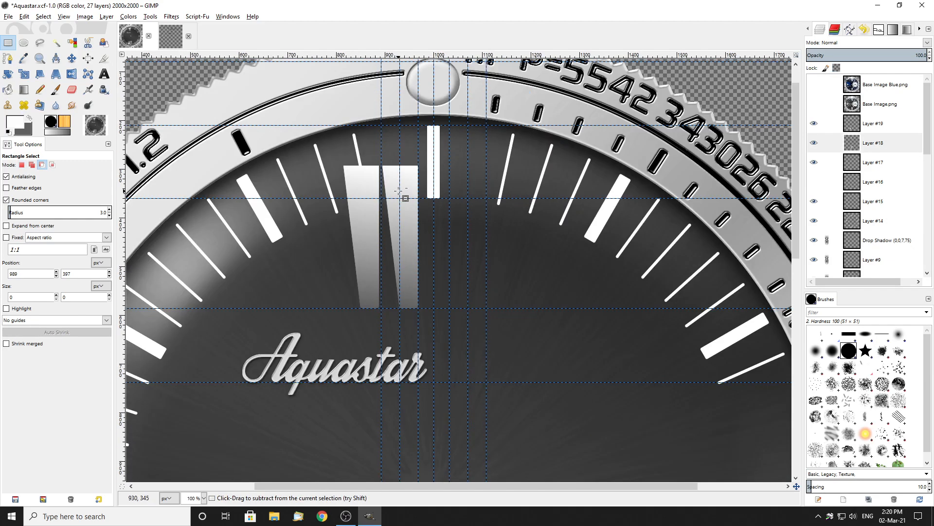
{"action": "key", "text": "ctrl+v"}
{"action": "left_click", "coordinate": [106, 17]}
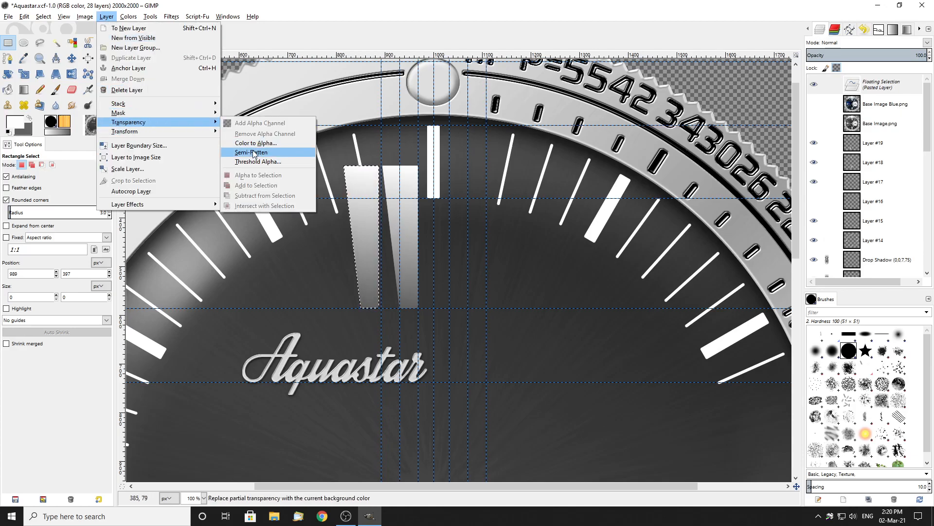
{"action": "left_click", "coordinate": [253, 131]}
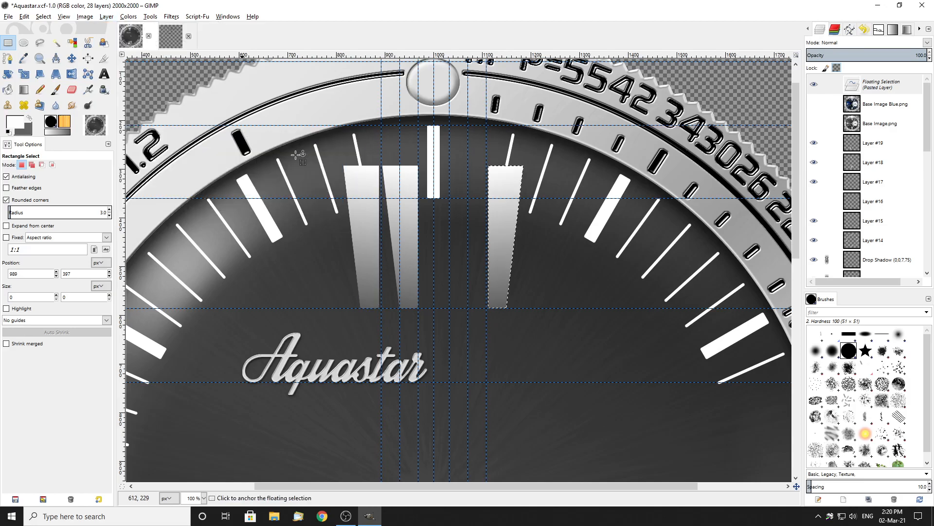
{"action": "scroll", "coordinate": [491, 242], "scroll_direction": "up", "scroll_amount": 2}
{"action": "left_click_drag", "start_coordinate": [511, 271], "coordinate": [434, 269]}
{"action": "scroll", "coordinate": [435, 269], "scroll_direction": "up", "scroll_amount": 3}
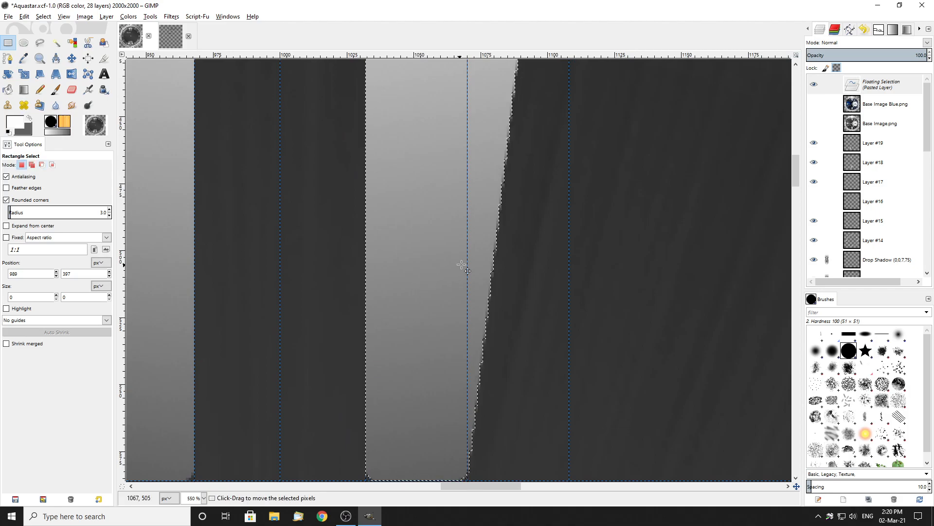
{"action": "scroll", "coordinate": [457, 266], "scroll_direction": "down", "scroll_amount": 5}
{"action": "left_click", "coordinate": [542, 249]}
Hide Layer #19 with the spare reversed-gradient bars and make Layer #18 the active layer
{"action": "scroll", "coordinate": [551, 247], "scroll_direction": "down", "scroll_amount": 3}
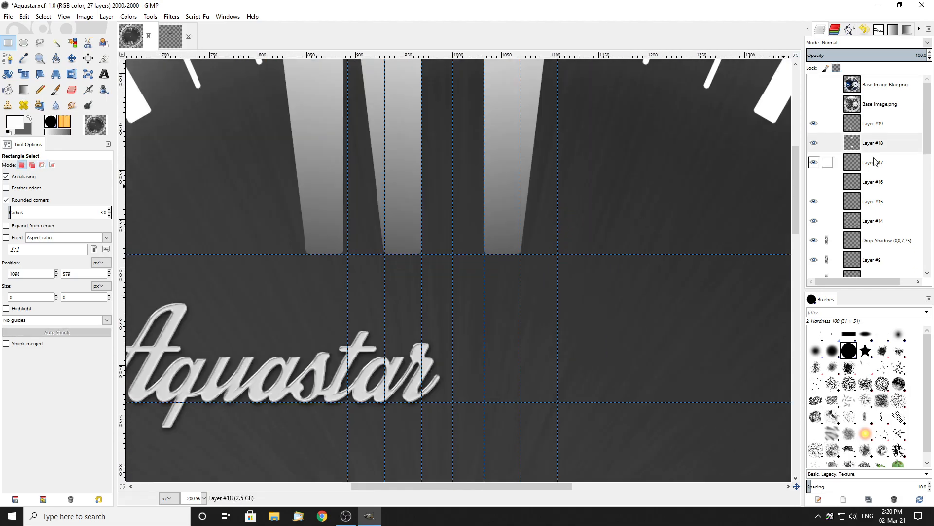
{"action": "left_click", "coordinate": [814, 124]}
{"action": "scroll", "coordinate": [478, 204], "scroll_direction": "down", "scroll_amount": 6}
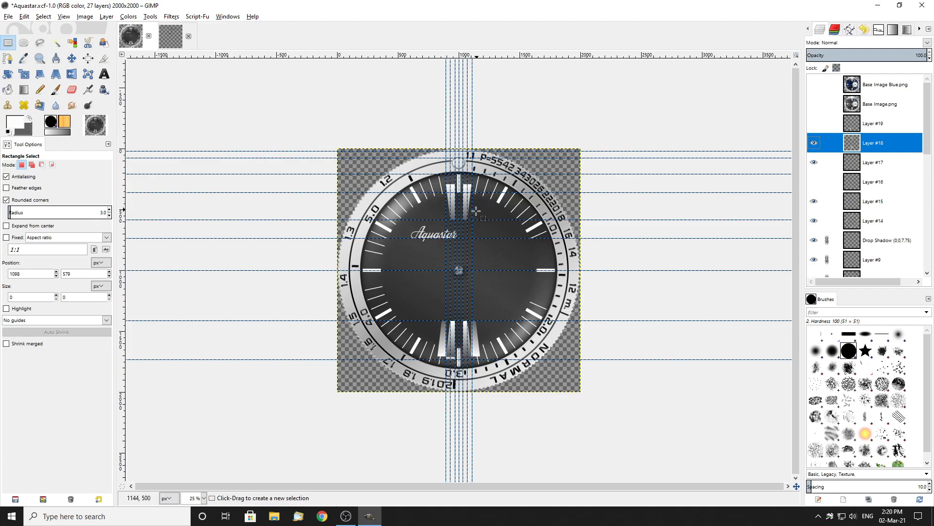
Undo the pasting, moving and flipping of both bar copies in Layer #18, which left extra bars beside the six o'clock pair
{"action": "scroll", "coordinate": [474, 319], "scroll_direction": "up", "scroll_amount": 3}
{"action": "scroll", "coordinate": [796, 174], "scroll_direction": "down", "scroll_amount": 1}
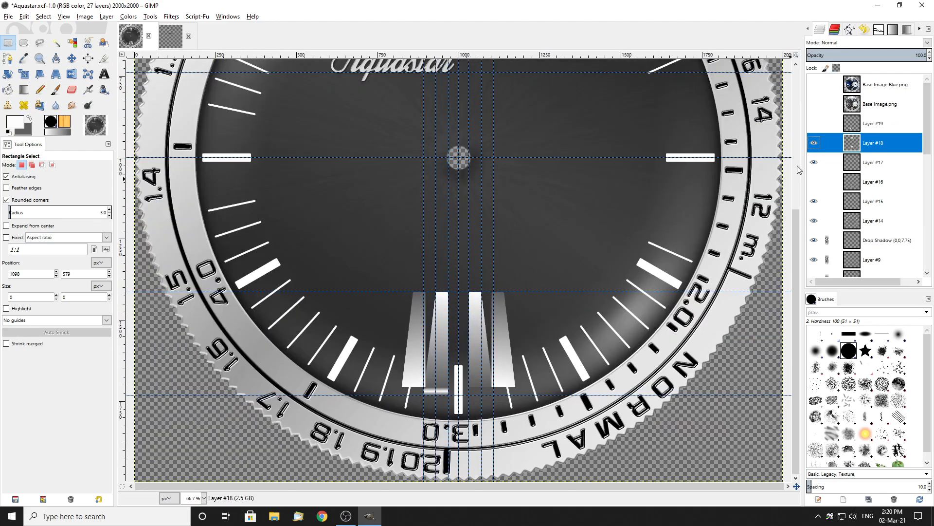
{"action": "left_click", "coordinate": [814, 143]}
{"action": "left_click", "coordinate": [815, 143]}
{"action": "left_click", "coordinate": [815, 143]}
{"action": "scroll", "coordinate": [487, 373], "scroll_direction": "up", "scroll_amount": 2}
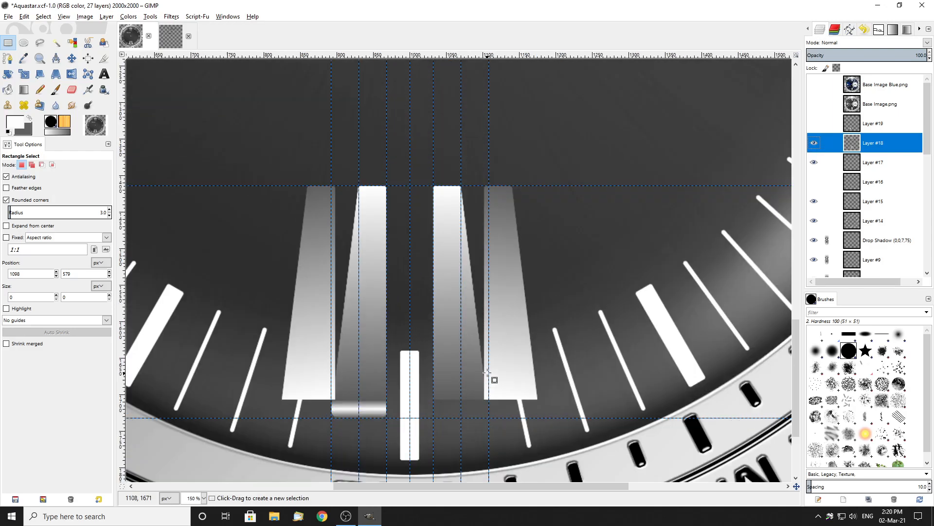
{"action": "key", "text": "ctrl+v"}
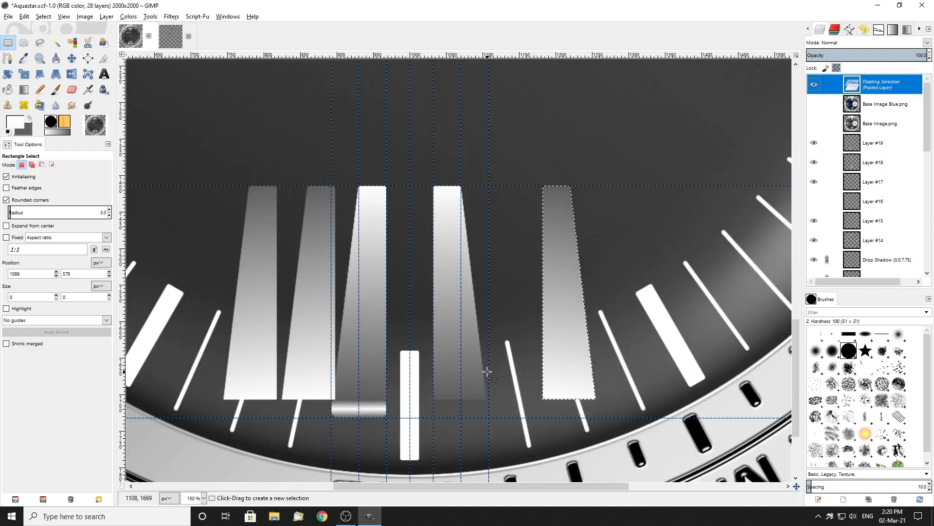
{"action": "scroll", "coordinate": [487, 372], "scroll_direction": "down", "scroll_amount": 3}
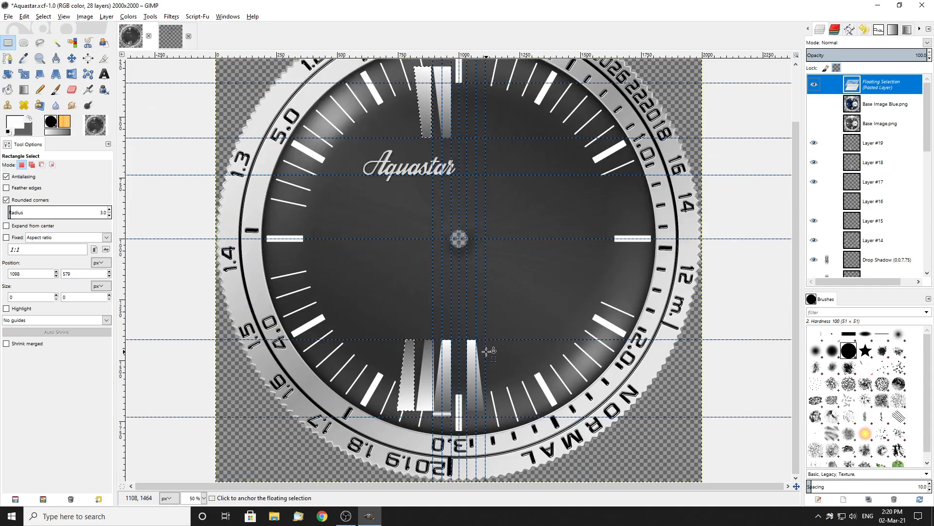
{"action": "key", "text": "ctrl+z"}
{"action": "key", "text": "ctrl+z"}
{"action": "key", "text": "ctrl+z"}
{"action": "key", "text": "ctrl+z"}
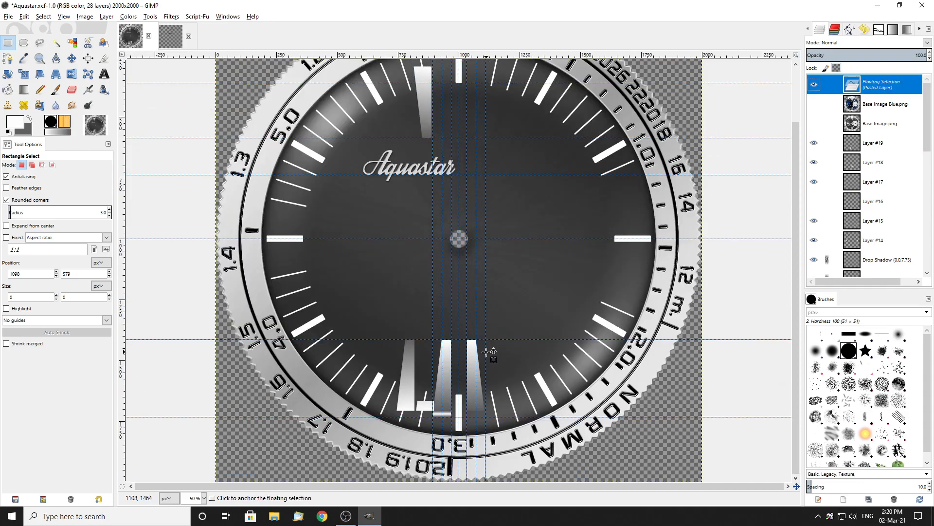
{"action": "scroll", "coordinate": [479, 365], "scroll_direction": "up", "scroll_amount": 1}
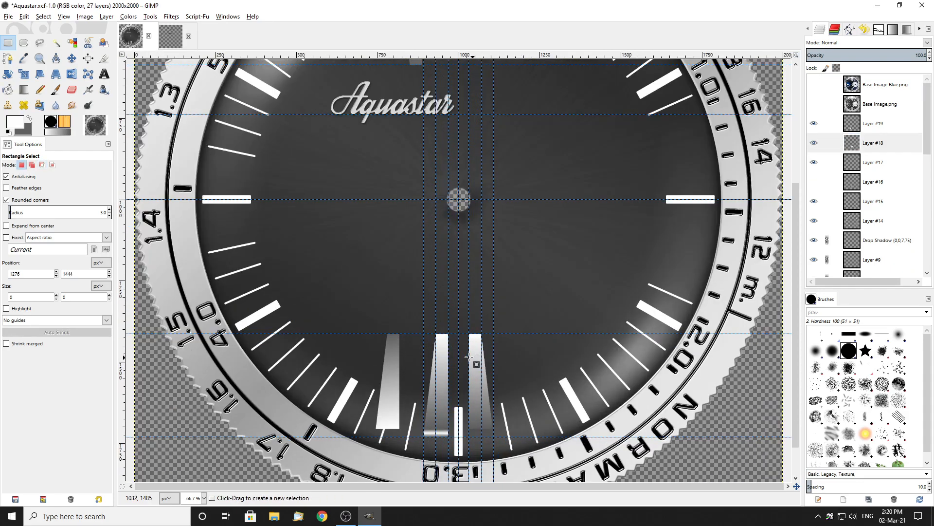
{"action": "scroll", "coordinate": [480, 365], "scroll_direction": "up", "scroll_amount": 5}
{"action": "scroll", "coordinate": [371, 192], "scroll_direction": "down", "scroll_amount": 5}
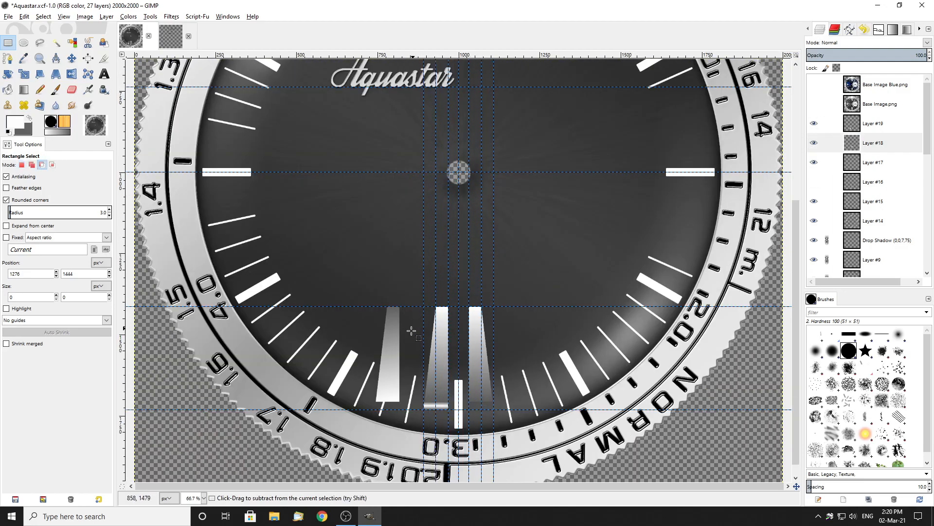
{"action": "scroll", "coordinate": [402, 333], "scroll_direction": "up", "scroll_amount": 5}
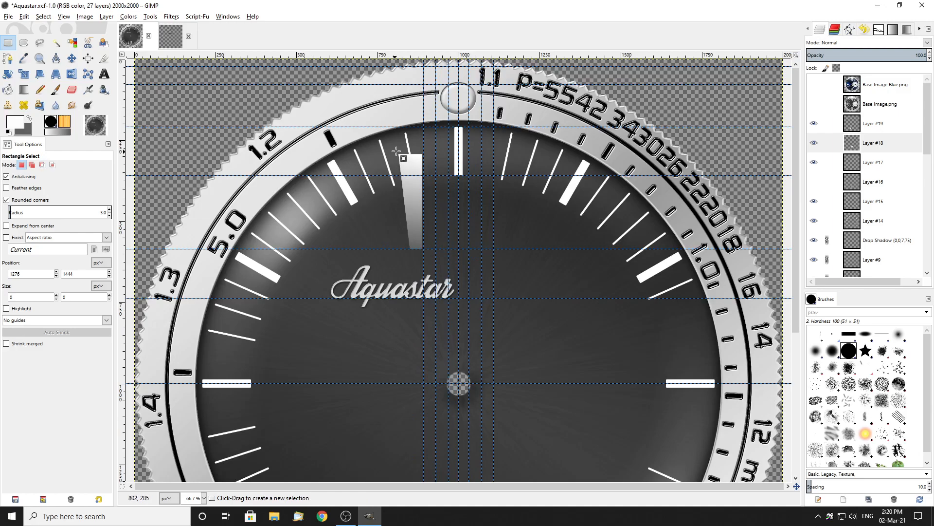
Select a rectangle around only the twelve o'clock bar on Layer #19, copy it and hide that layer
{"action": "left_click", "coordinate": [815, 124]}
{"action": "left_click", "coordinate": [814, 124]}
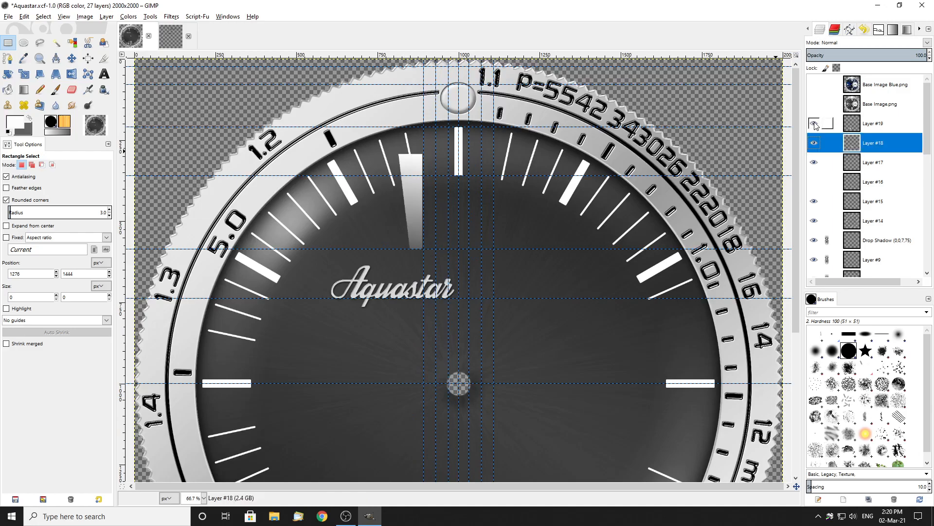
{"action": "left_click", "coordinate": [872, 125]}
{"action": "left_click_drag", "start_coordinate": [377, 132], "coordinate": [448, 267]}
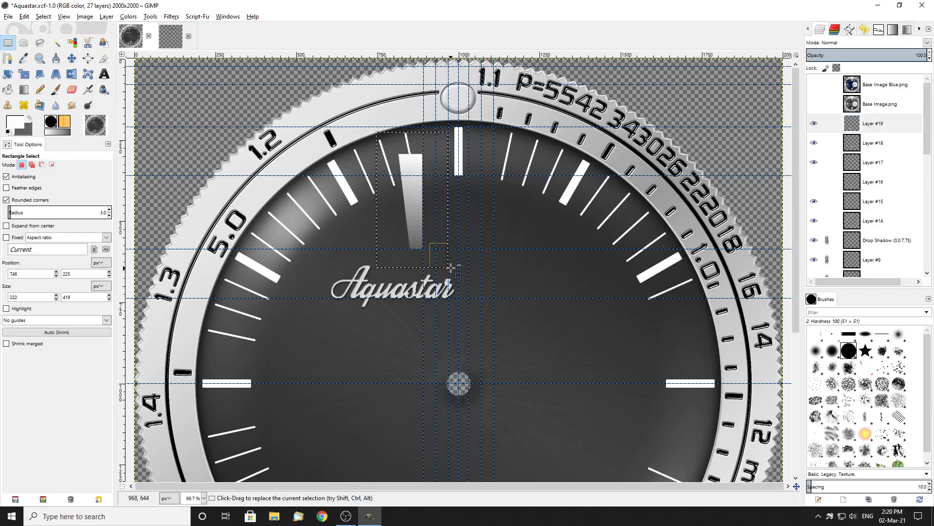
{"action": "left_click", "coordinate": [816, 124]}
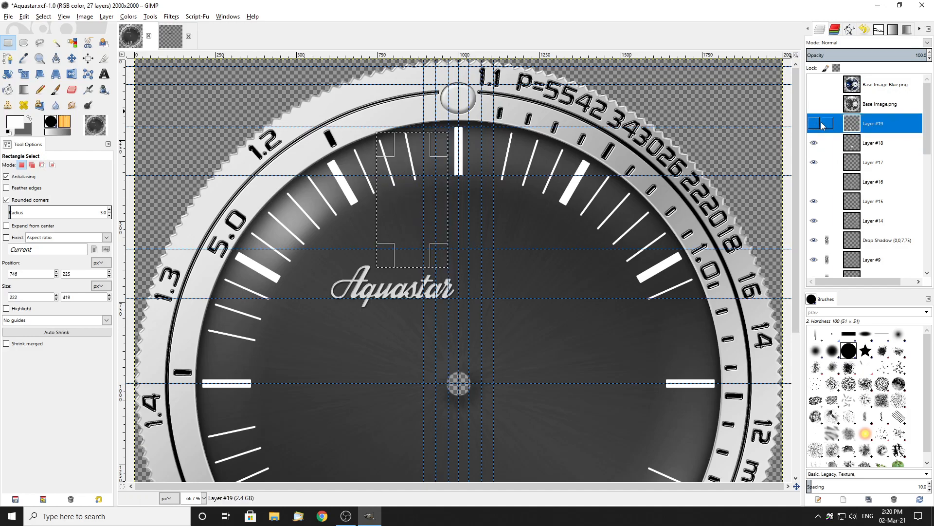
Paste the single bar into Layer #18, move it between the left guides at twelve o'clock and anchor it
{"action": "left_click", "coordinate": [881, 144]}
{"action": "left_click", "coordinate": [548, 199]}
{"action": "scroll", "coordinate": [530, 200], "scroll_direction": "down", "scroll_amount": 5}
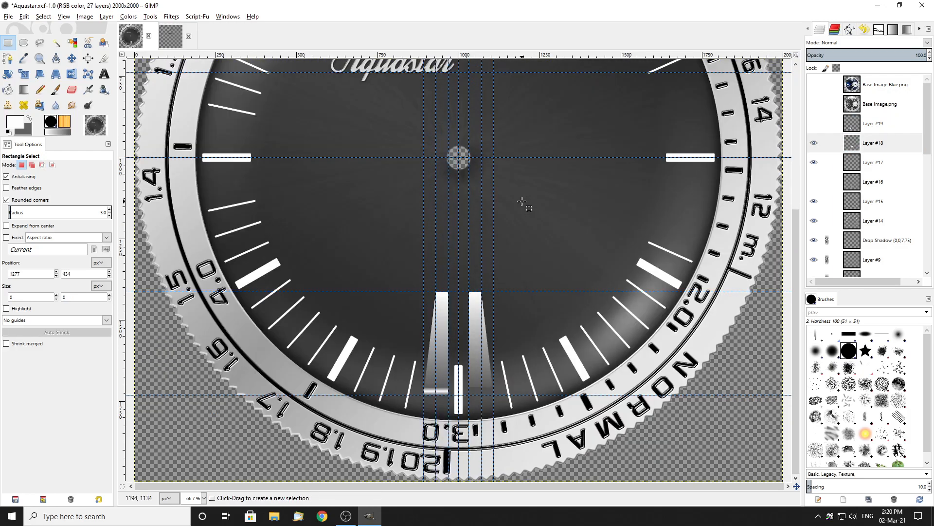
{"action": "scroll", "coordinate": [520, 201], "scroll_direction": "up", "scroll_amount": 5}
{"action": "key", "text": "ctrl+v"}
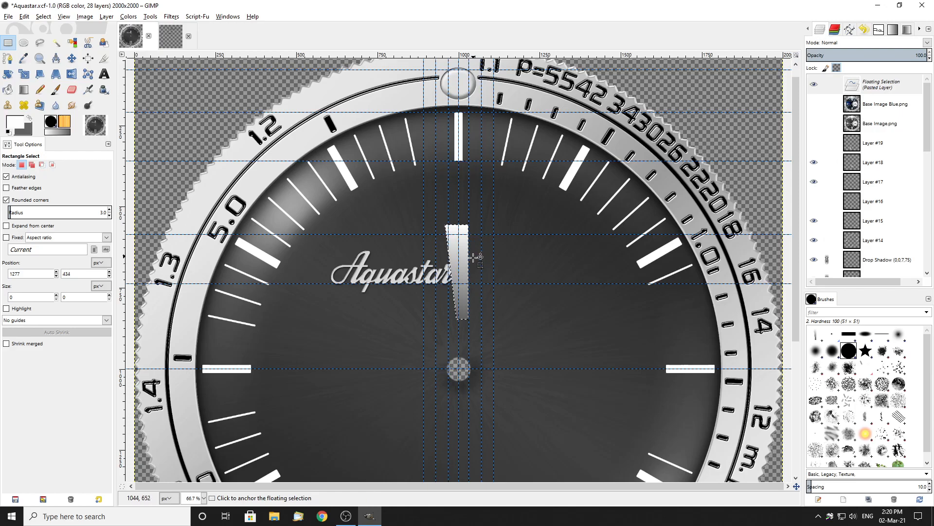
{"action": "scroll", "coordinate": [476, 234], "scroll_direction": "down", "scroll_amount": 5}
{"action": "scroll", "coordinate": [476, 236], "scroll_direction": "up", "scroll_amount": 5}
{"action": "scroll", "coordinate": [475, 236], "scroll_direction": "up", "scroll_amount": 2}
{"action": "left_click_drag", "start_coordinate": [460, 277], "coordinate": [414, 79]}
{"action": "scroll", "coordinate": [415, 79], "scroll_direction": "up", "scroll_amount": 2}
{"action": "mouse_move", "coordinate": [428, 162]}
{"action": "left_mouse_down"}
{"action": "mouse_move", "coordinate": [420, 172]}
{"action": "mouse_move", "coordinate": [428, 196]}
{"action": "left_mouse_up"}
{"action": "scroll", "coordinate": [442, 198], "scroll_direction": "up", "scroll_amount": 2}
{"action": "left_click", "coordinate": [498, 196]}
{"action": "scroll", "coordinate": [415, 197], "scroll_direction": "down", "scroll_amount": 6}
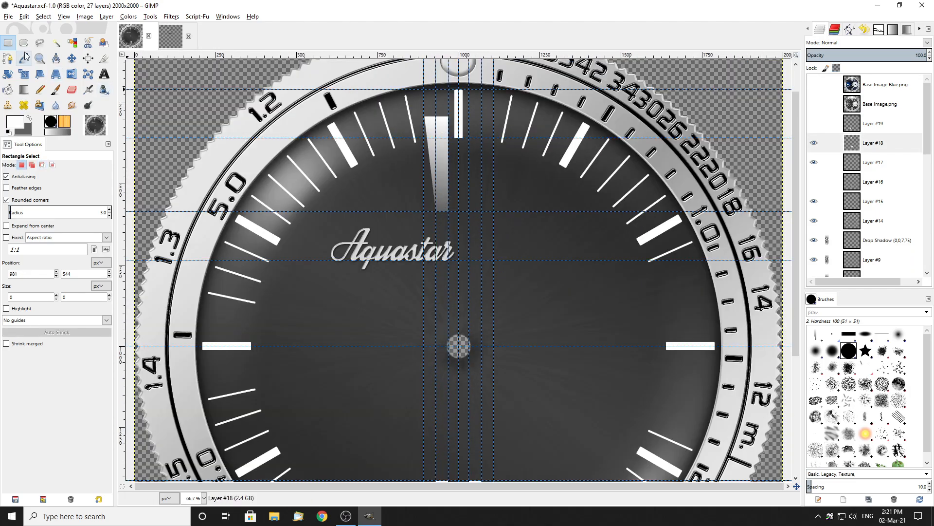
Select and copy the twelve o'clock bar on Layer #18, paste it and flip the copy horizontally
{"action": "left_click_drag", "start_coordinate": [411, 105], "coordinate": [475, 218]}
{"action": "key", "text": "ctrl+c"}
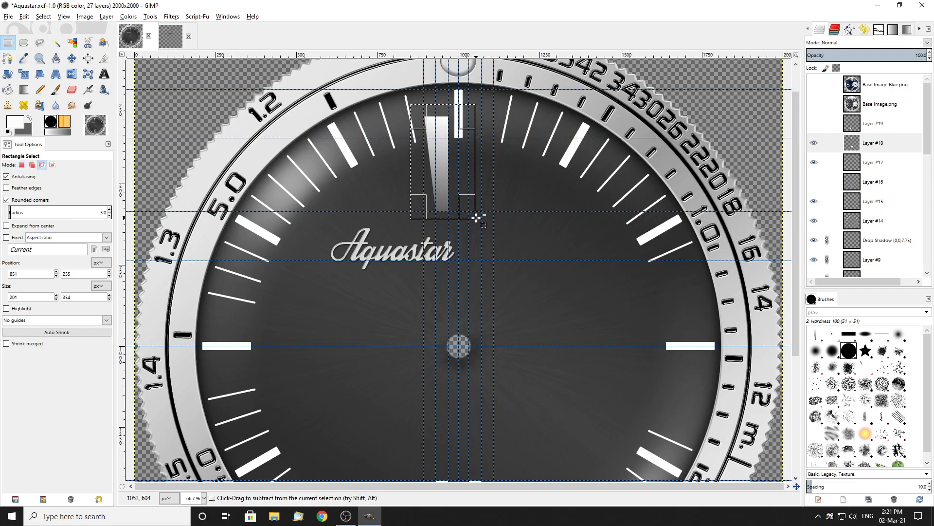
{"action": "key", "text": "ctrl+v"}
{"action": "left_click", "coordinate": [105, 17]}
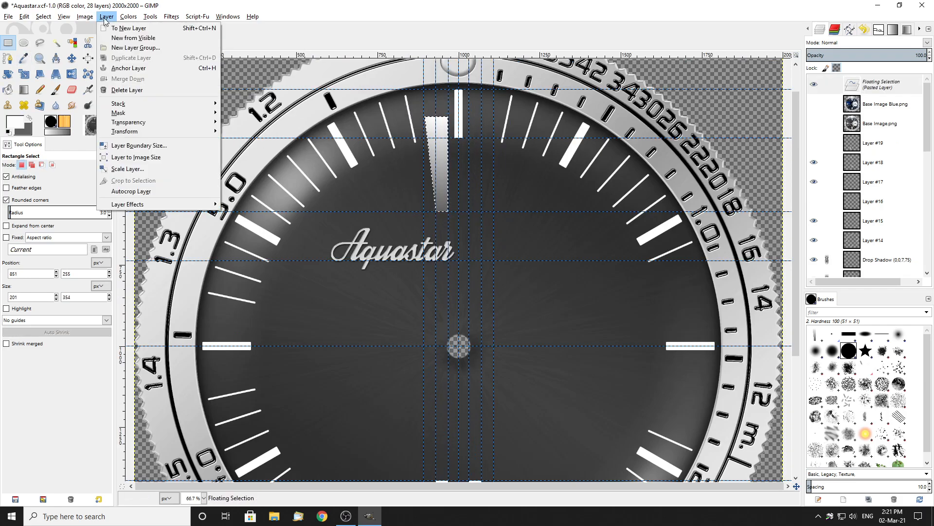
{"action": "mouse_move", "coordinate": [195, 132]}
{"action": "left_click", "coordinate": [292, 131]}
Move the flipped bar between the right guides at twelve o'clock, level with its twin, and anchor it
{"action": "scroll", "coordinate": [460, 182], "scroll_direction": "up", "scroll_amount": 1}
{"action": "scroll", "coordinate": [460, 182], "scroll_direction": "up", "scroll_amount": 1}
{"action": "mouse_move", "coordinate": [450, 190]}
{"action": "left_mouse_down"}
{"action": "mouse_move", "coordinate": [522, 191]}
{"action": "mouse_move", "coordinate": [517, 219]}
{"action": "left_mouse_up"}
{"action": "scroll", "coordinate": [521, 215], "scroll_direction": "up", "scroll_amount": 2}
{"action": "scroll", "coordinate": [511, 223], "scroll_direction": "up", "scroll_amount": 2}
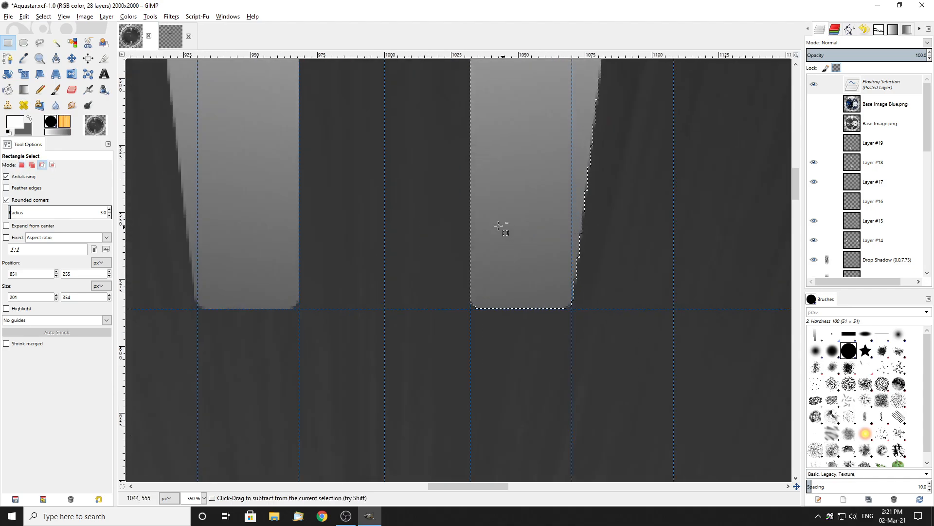
{"action": "left_click", "coordinate": [415, 195]}
{"action": "scroll", "coordinate": [415, 195], "scroll_direction": "down", "scroll_amount": 8}
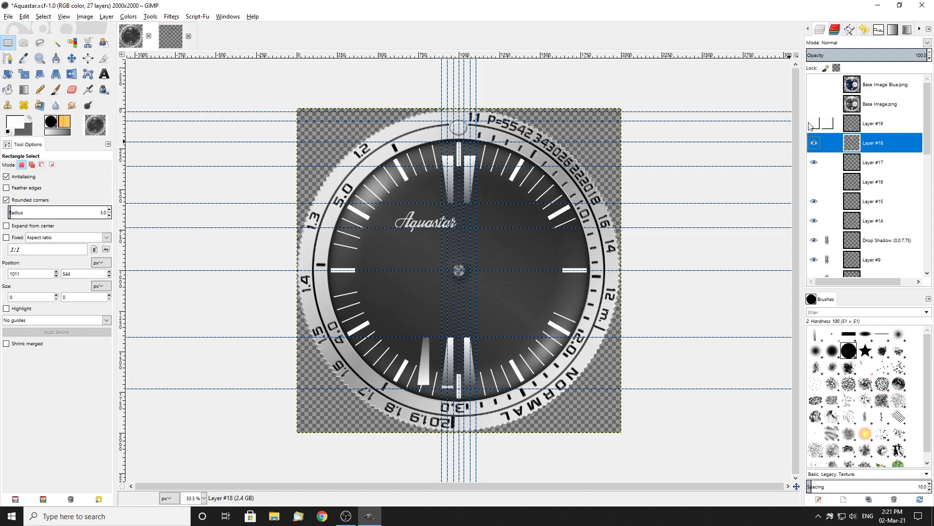
Hide Layer #19 with the spare bars and move it further down the layer stack
{"action": "left_click_drag", "start_coordinate": [811, 125], "coordinate": [874, 223]}
{"action": "scroll", "coordinate": [875, 222], "scroll_direction": "up", "scroll_amount": 5}
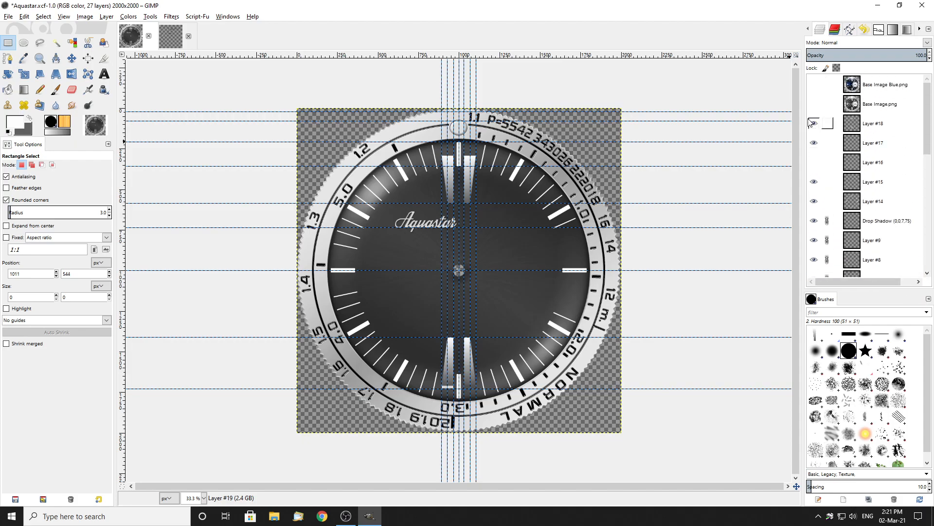
{"action": "scroll", "coordinate": [467, 168], "scroll_direction": "up", "scroll_amount": 2}
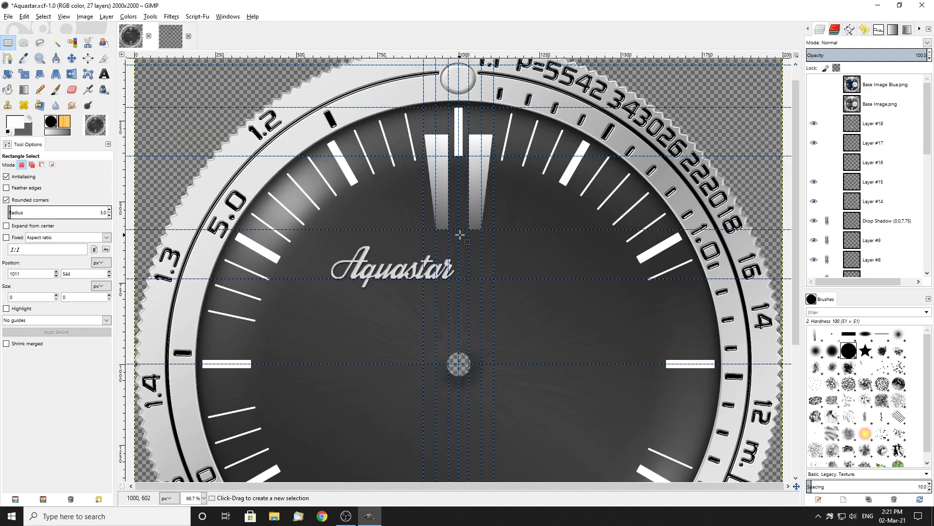
{"action": "scroll", "coordinate": [483, 210], "scroll_direction": "down", "scroll_amount": 5}
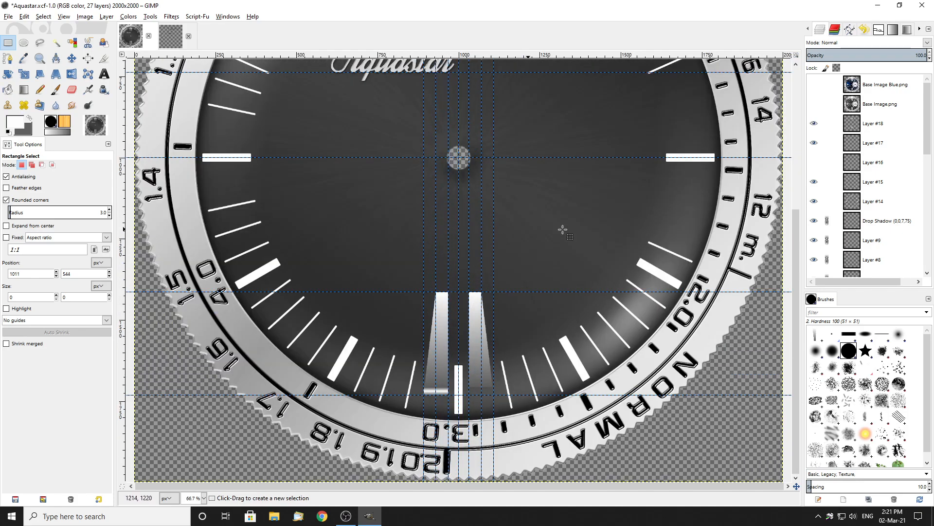
Copy the small metallic end cap on Layer #17, flip the pasted copy horizontally, fit it under the right six o'clock bar and anchor it
{"action": "left_click", "coordinate": [814, 142]}
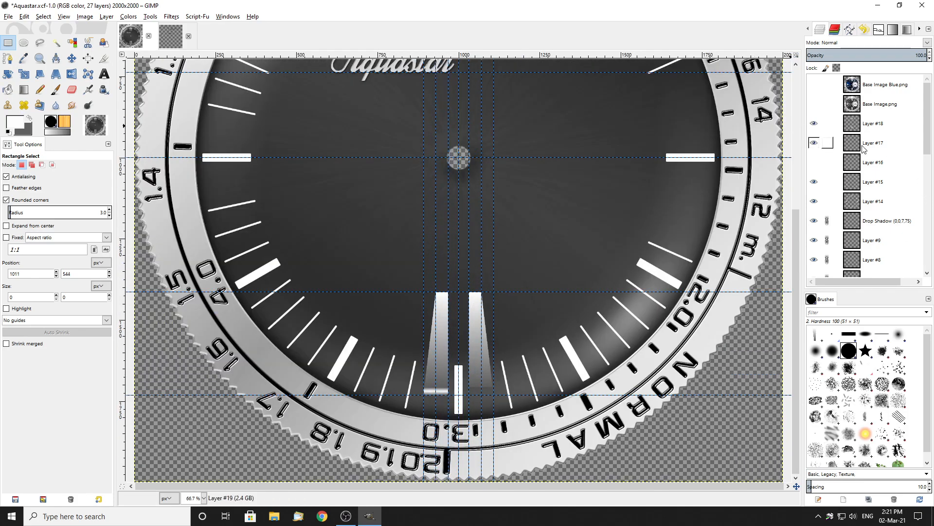
{"action": "left_click", "coordinate": [871, 143]}
{"action": "scroll", "coordinate": [428, 350], "scroll_direction": "up", "scroll_amount": 3}
{"action": "scroll", "coordinate": [330, 352], "scroll_direction": "up", "scroll_amount": 2}
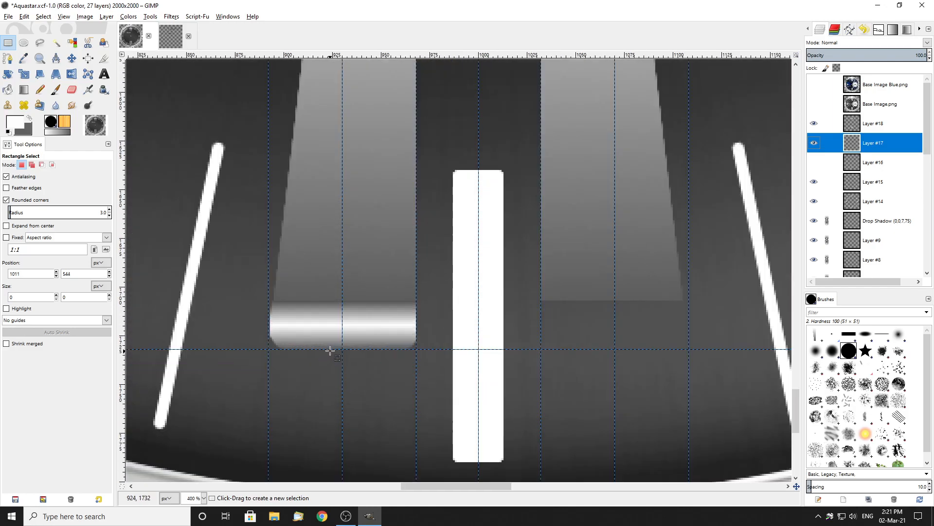
{"action": "key", "text": "ctrl+v"}
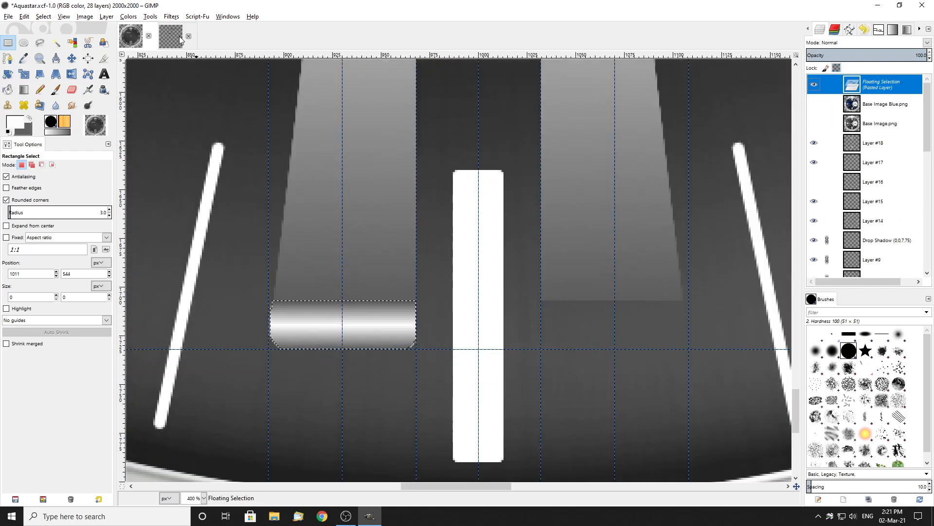
{"action": "left_click", "coordinate": [106, 17]}
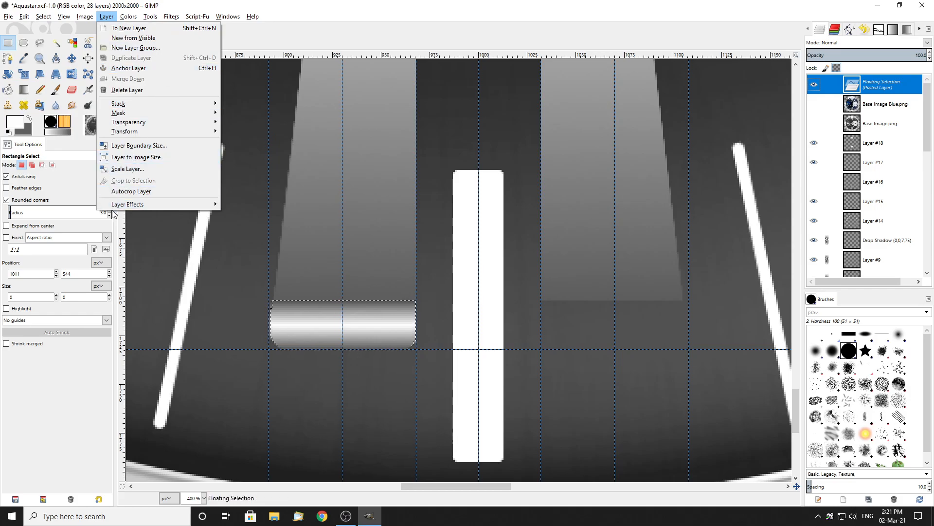
{"action": "mouse_move", "coordinate": [117, 206]}
{"action": "mouse_move", "coordinate": [127, 131]}
{"action": "left_click", "coordinate": [282, 132]}
{"action": "key", "text": "ctrl+h"}
{"action": "scroll", "coordinate": [477, 269], "scroll_direction": "down", "scroll_amount": 2}
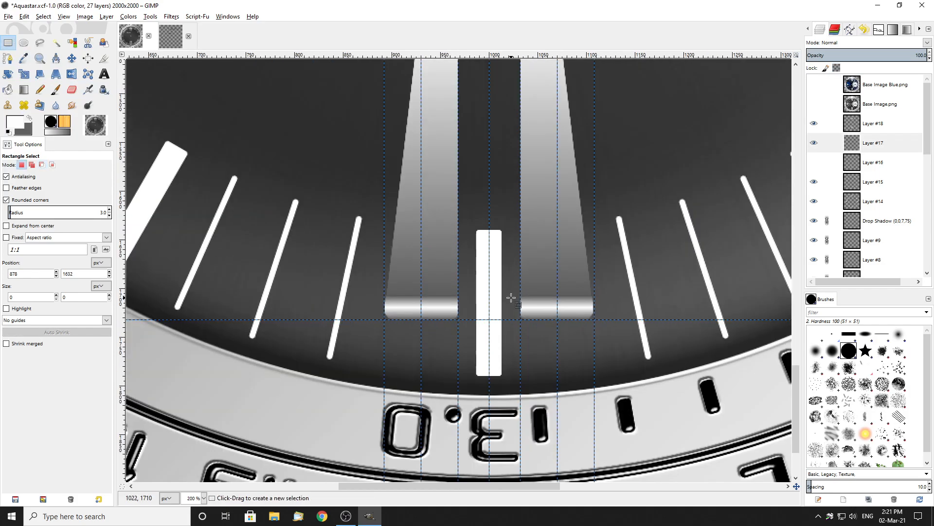
Paste a copy of both end caps, flip it vertically, place it on the outer ends of the twelve o'clock bars and anchor it
{"action": "key", "text": "ctrl+v"}
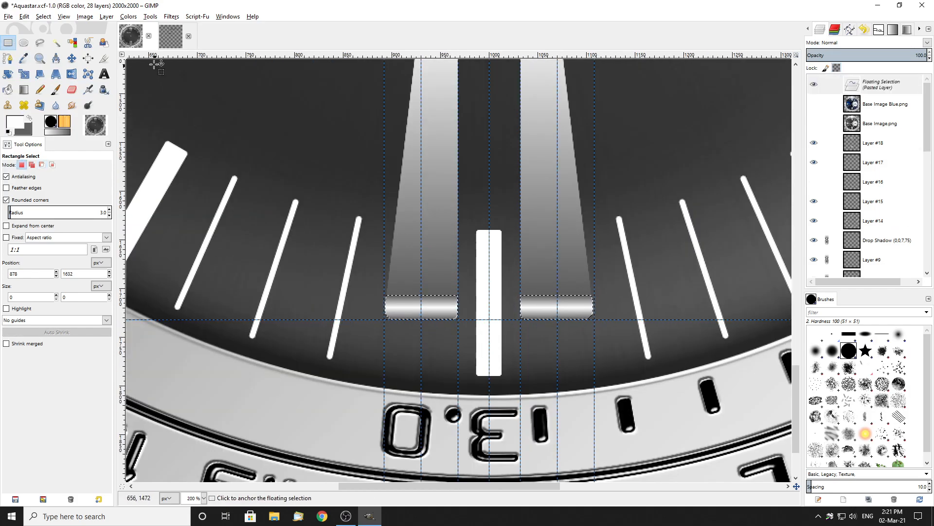
{"action": "left_click", "coordinate": [107, 16]}
{"action": "mouse_move", "coordinate": [148, 131]}
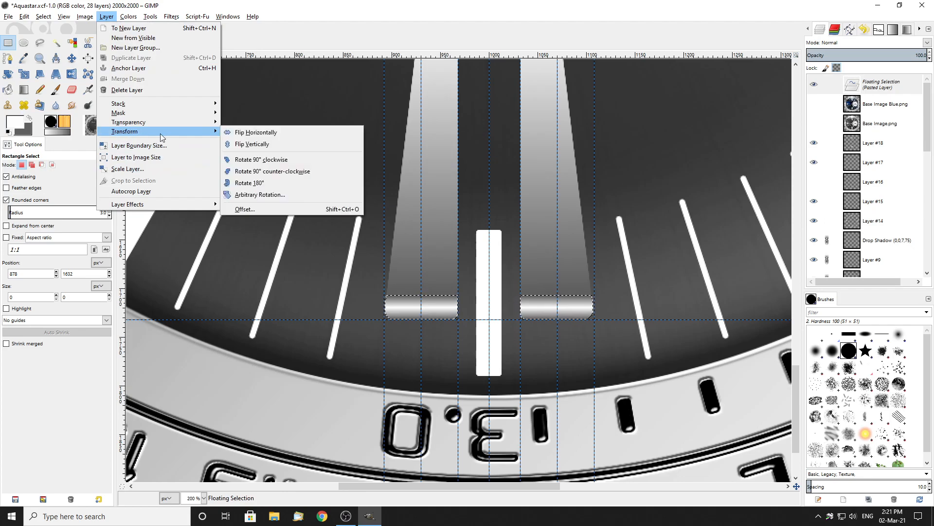
{"action": "left_click", "coordinate": [253, 142]}
{"action": "scroll", "coordinate": [463, 242], "scroll_direction": "down", "scroll_amount": 2}
{"action": "scroll", "coordinate": [505, 265], "scroll_direction": "up", "scroll_amount": 10}
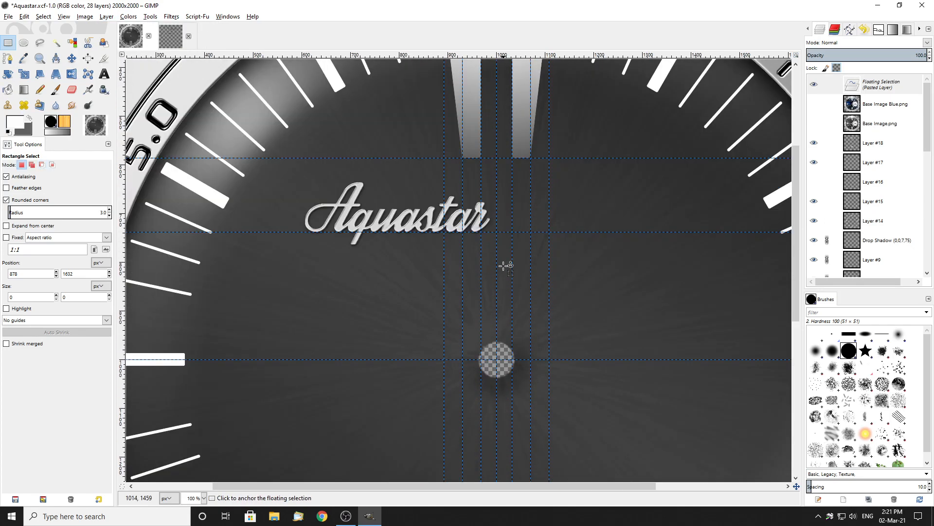
{"action": "left_click", "coordinate": [10, 42]}
{"action": "left_click", "coordinate": [324, 153]}
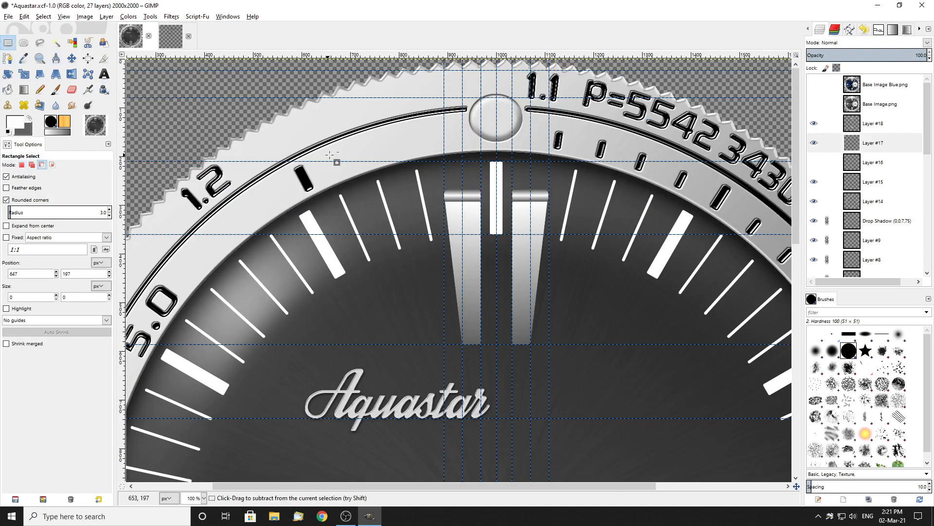
Merge Layer #18 down into Layer #17 so bars and end caps share one layer
{"action": "scroll", "coordinate": [333, 162], "scroll_direction": "down", "scroll_amount": 3}
{"action": "scroll", "coordinate": [460, 163], "scroll_direction": "up", "scroll_amount": 3}
{"action": "scroll", "coordinate": [458, 161], "scroll_direction": "up", "scroll_amount": 1}
{"action": "scroll", "coordinate": [447, 136], "scroll_direction": "up", "scroll_amount": 2}
{"action": "scroll", "coordinate": [453, 133], "scroll_direction": "down", "scroll_amount": 2}
{"action": "right_click", "coordinate": [896, 127]}
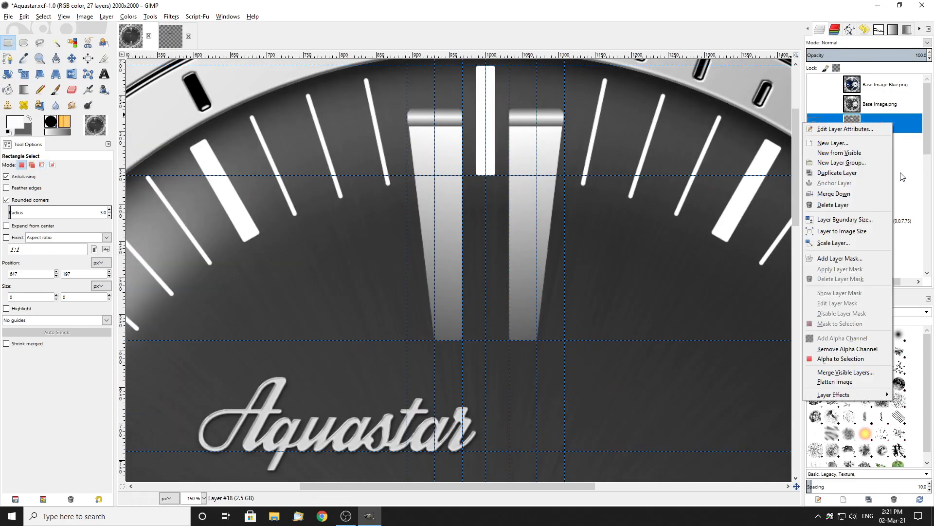
{"action": "left_click", "coordinate": [835, 192]}
{"action": "scroll", "coordinate": [443, 185], "scroll_direction": "down", "scroll_amount": 2}
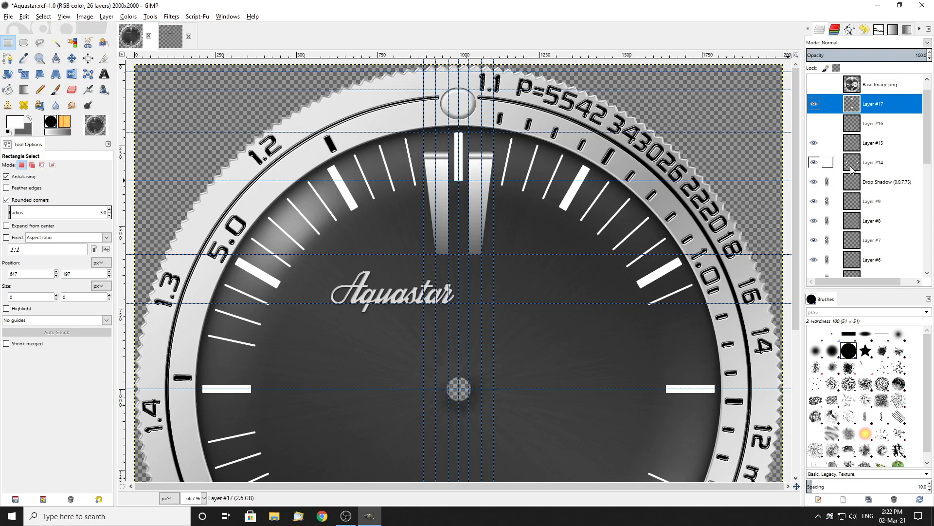
Toggle Layer #17's visibility and show Base Image.png to compare the six and twelve o'clock bars with the reference watch
{"action": "left_click", "coordinate": [813, 104]}
{"action": "left_click", "coordinate": [814, 103]}
{"action": "scroll", "coordinate": [514, 190], "scroll_direction": "down", "scroll_amount": 5}
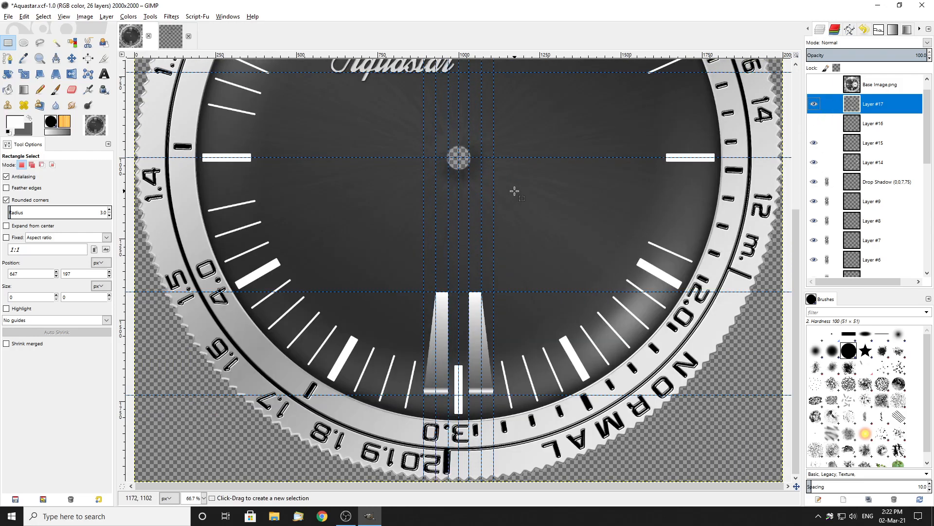
{"action": "left_click", "coordinate": [813, 104]}
{"action": "left_click", "coordinate": [813, 104]}
{"action": "left_click", "coordinate": [813, 86]}
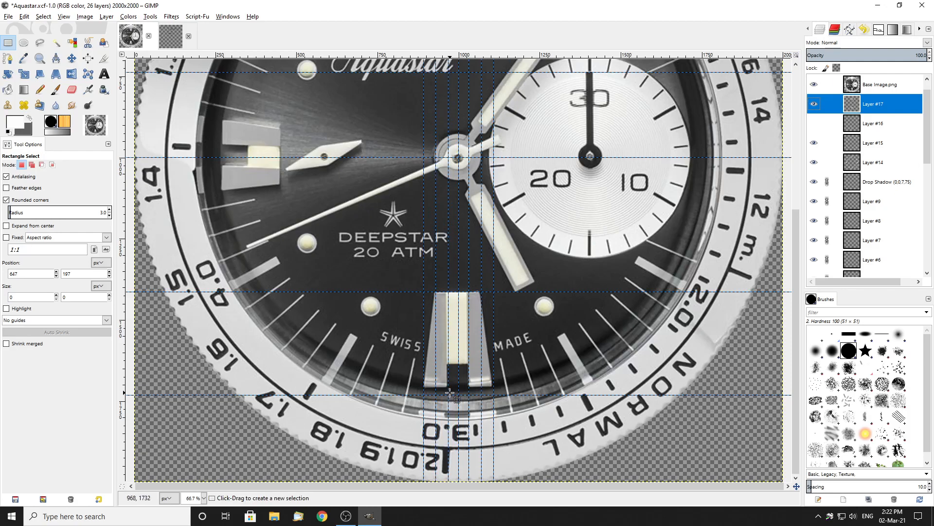
{"action": "scroll", "coordinate": [459, 384], "scroll_direction": "up", "scroll_amount": 5}
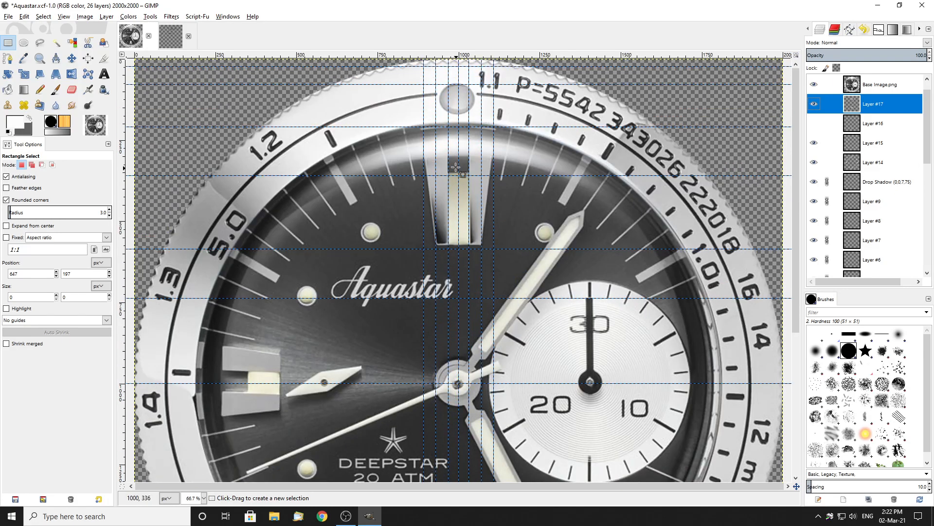
Hide Base Image.png and show Base Image Blue.png to compare the six and twelve o'clock bars with the blue reference watch
{"action": "scroll", "coordinate": [451, 124], "scroll_direction": "down", "scroll_amount": 5}
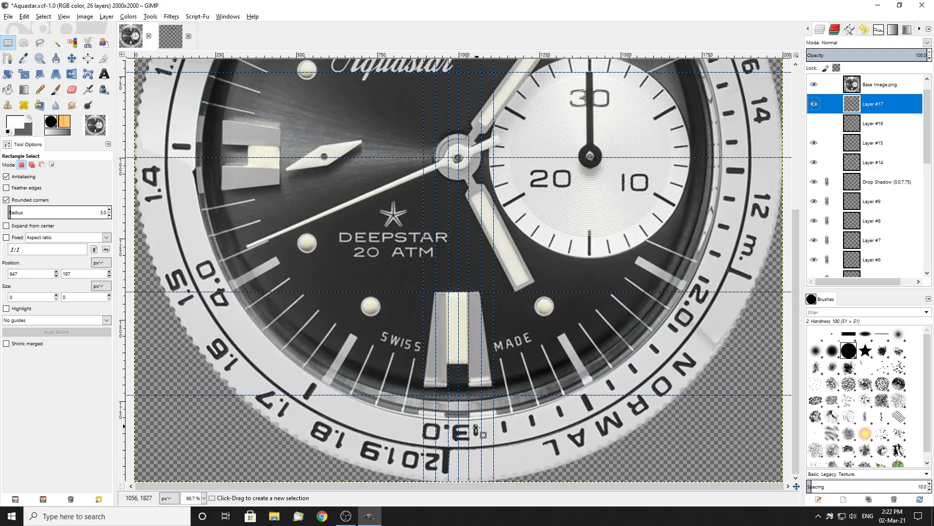
{"action": "scroll", "coordinate": [477, 428], "scroll_direction": "up", "scroll_amount": 2}
{"action": "left_click", "coordinate": [815, 85]}
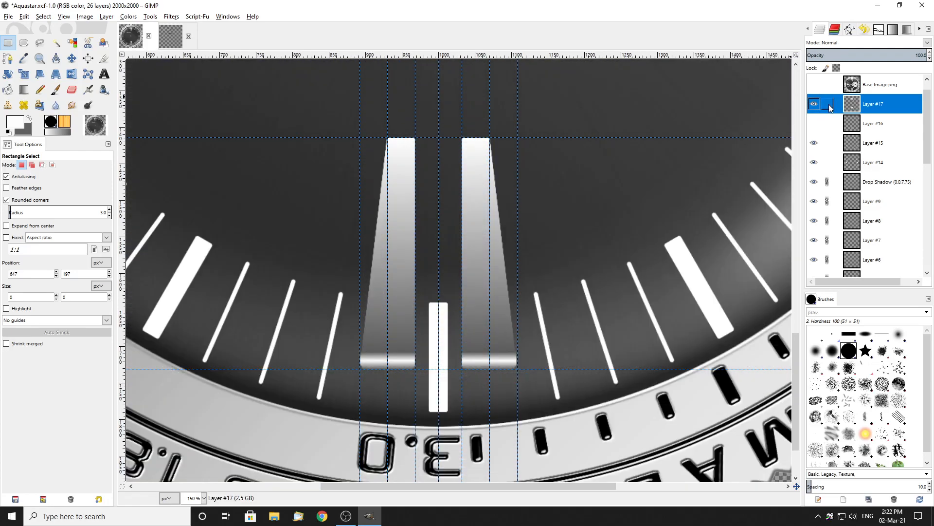
{"action": "scroll", "coordinate": [827, 104], "scroll_direction": "up", "scroll_amount": 1}
{"action": "left_click", "coordinate": [815, 85]}
{"action": "scroll", "coordinate": [533, 237], "scroll_direction": "down", "scroll_amount": 2, "text": "ctrl"}
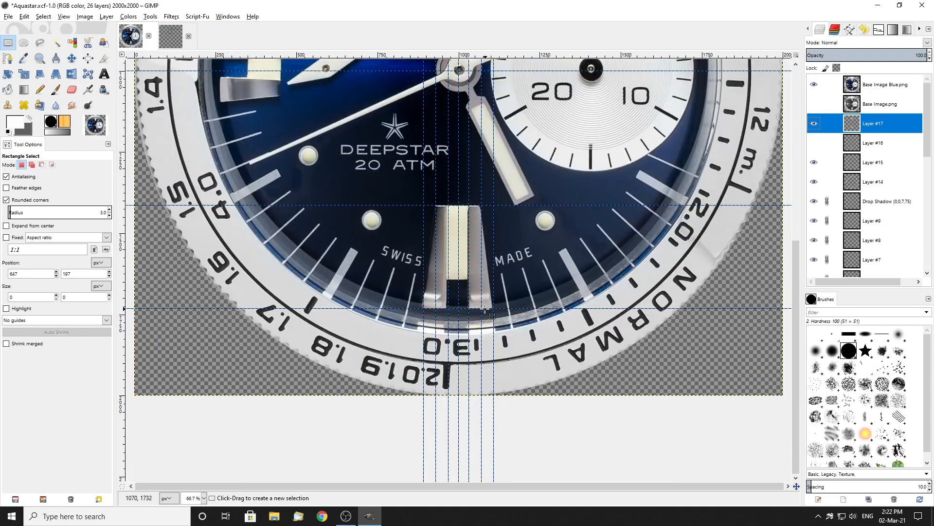
{"action": "scroll", "coordinate": [484, 310], "scroll_direction": "up", "scroll_amount": 5}
Measure the length of the left six o'clock bar on the blue reference image
{"action": "left_click", "coordinate": [56, 58]}
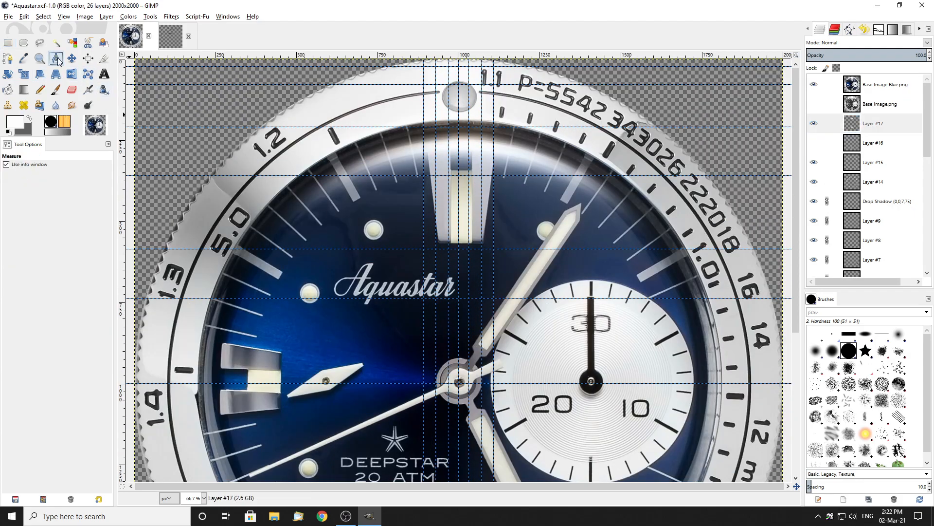
{"action": "scroll", "coordinate": [455, 364], "scroll_direction": "down", "scroll_amount": 5}
{"action": "scroll", "coordinate": [454, 363], "scroll_direction": "up", "scroll_amount": 3, "text": "ctrl"}
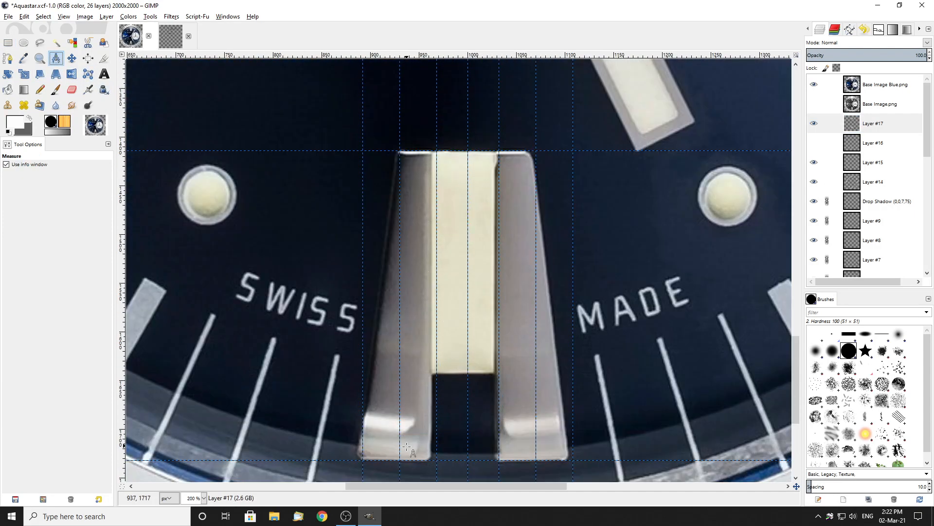
{"action": "left_click_drag", "start_coordinate": [389, 152], "coordinate": [385, 457]}
{"action": "scroll", "coordinate": [428, 309], "scroll_direction": "down", "scroll_amount": 2, "text": "ctrl"}
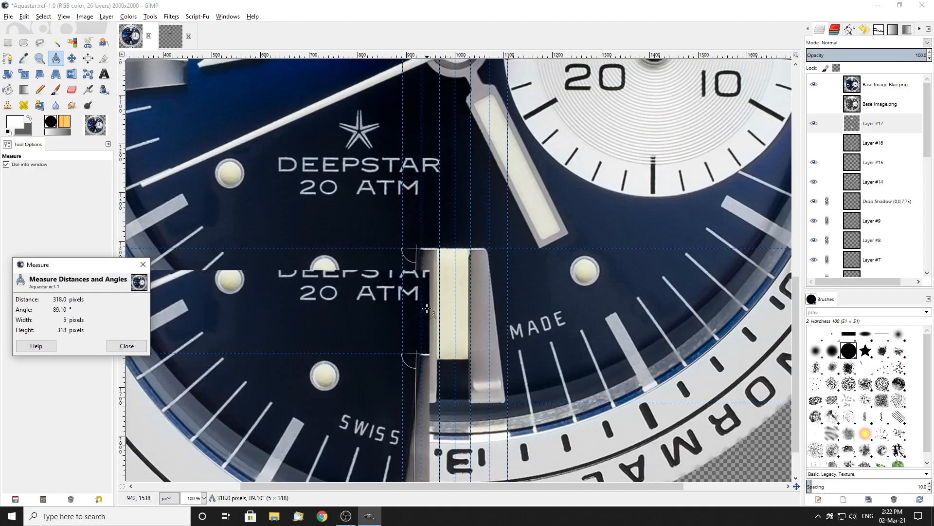
Measure the length of the left twelve o'clock bar on the blue reference image and close the measurement readout
{"action": "scroll", "coordinate": [430, 306], "scroll_direction": "up", "scroll_amount": 5}
{"action": "scroll", "coordinate": [433, 207], "scroll_direction": "up", "scroll_amount": 1, "text": "ctrl"}
{"action": "left_click_drag", "start_coordinate": [425, 395], "coordinate": [423, 169]}
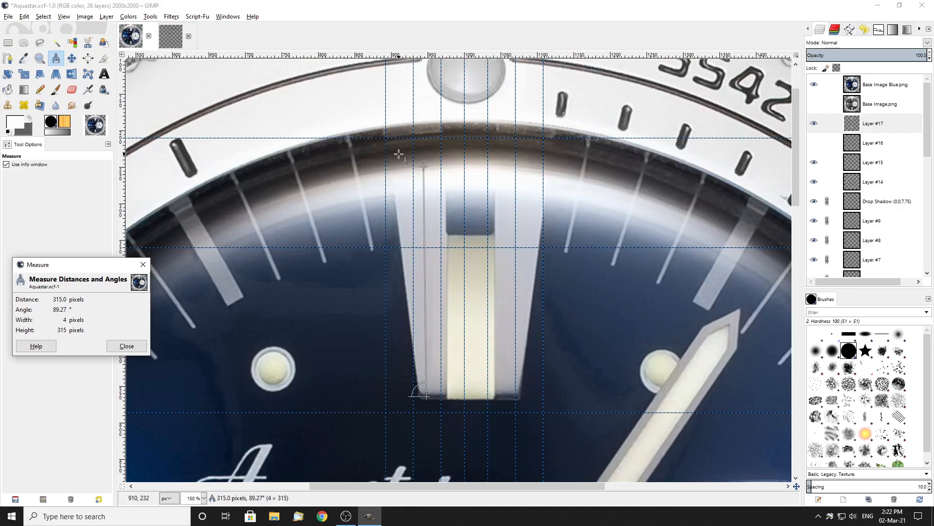
{"action": "scroll", "coordinate": [486, 224], "scroll_direction": "down", "scroll_amount": 3, "text": "ctrl"}
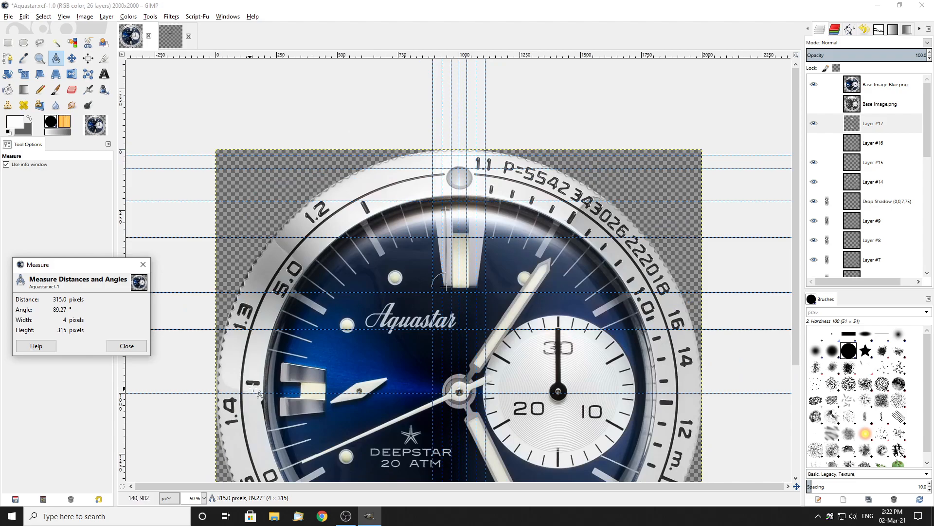
{"action": "scroll", "coordinate": [252, 387], "scroll_direction": "up", "scroll_amount": 4, "text": "ctrl"}
{"action": "scroll", "coordinate": [165, 328], "scroll_direction": "down", "scroll_amount": 2, "text": "ctrl"}
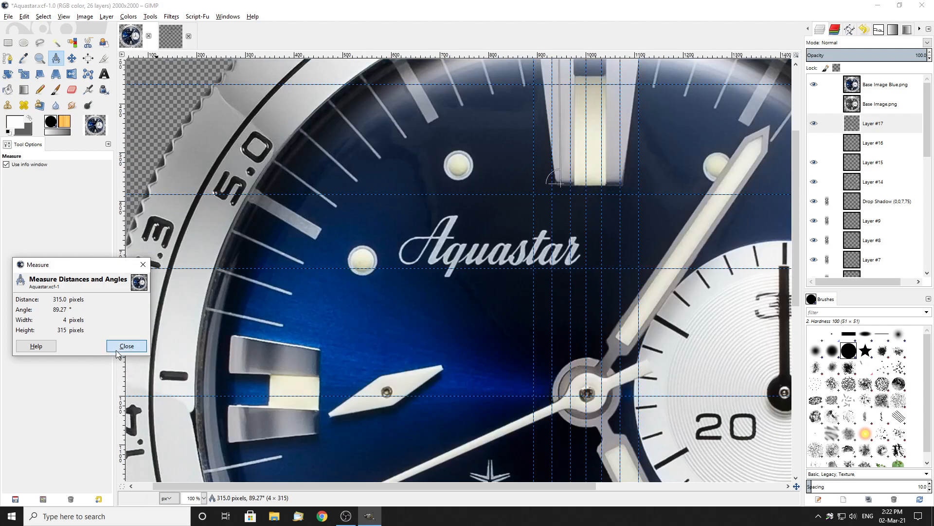
{"action": "left_click", "coordinate": [127, 345]}
Draw a circular selection about 1470 px across from the dial centre, check the reference bars' outer ends against it, and clear it
{"action": "left_click", "coordinate": [24, 43]}
{"action": "scroll", "coordinate": [576, 304], "scroll_direction": "down", "scroll_amount": 3}
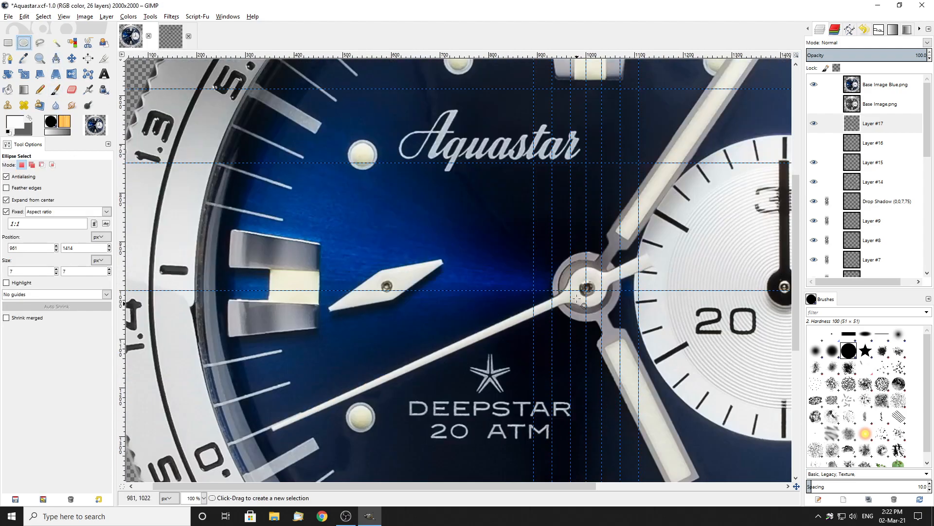
{"action": "left_click_drag", "start_coordinate": [587, 289], "coordinate": [228, 295]}
{"action": "scroll", "coordinate": [427, 294], "scroll_direction": "down", "scroll_amount": 1, "text": "ctrl"}
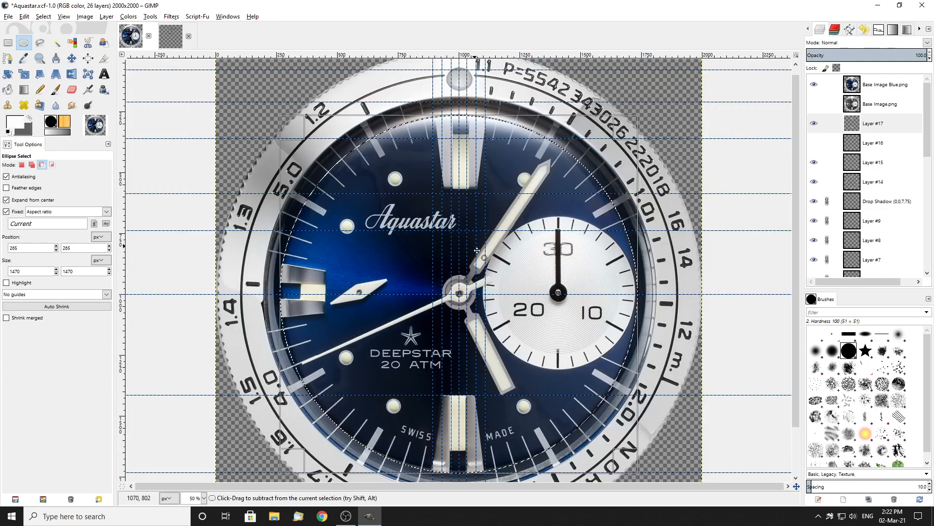
{"action": "scroll", "coordinate": [469, 474], "scroll_direction": "up", "scroll_amount": 3, "text": "ctrl"}
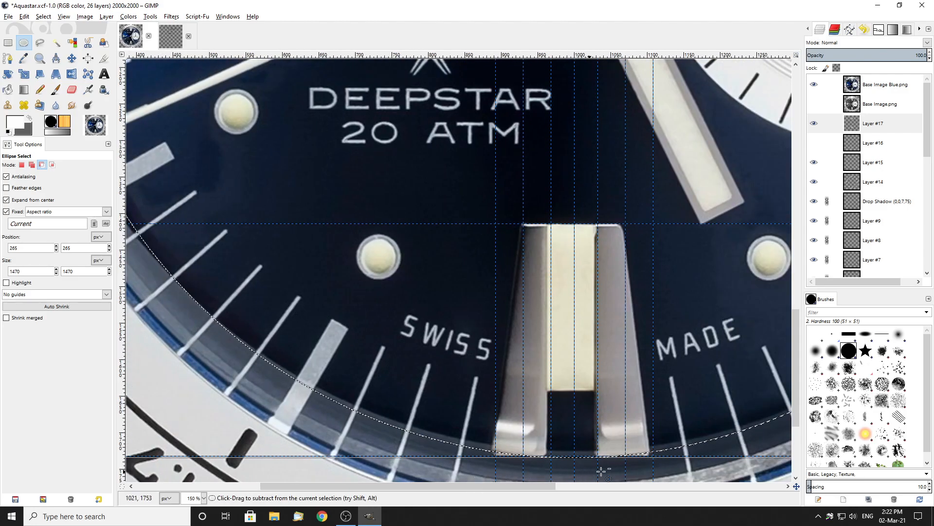
{"action": "scroll", "coordinate": [624, 470], "scroll_direction": "down", "scroll_amount": 3, "text": "ctrl"}
{"action": "left_click", "coordinate": [234, 272]}
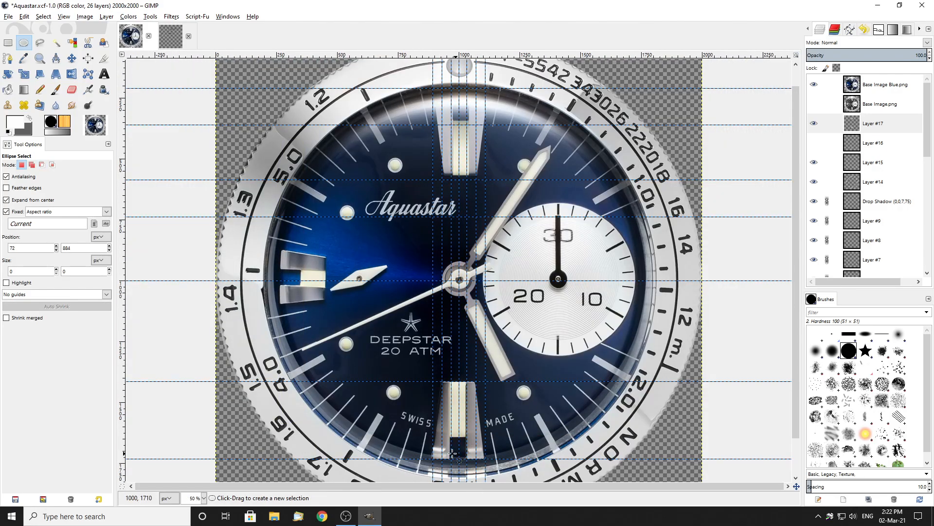
Hide Base Image Blue.png and review the recreated dial's six and twelve o'clock bars
{"action": "key", "text": "ctrl"}
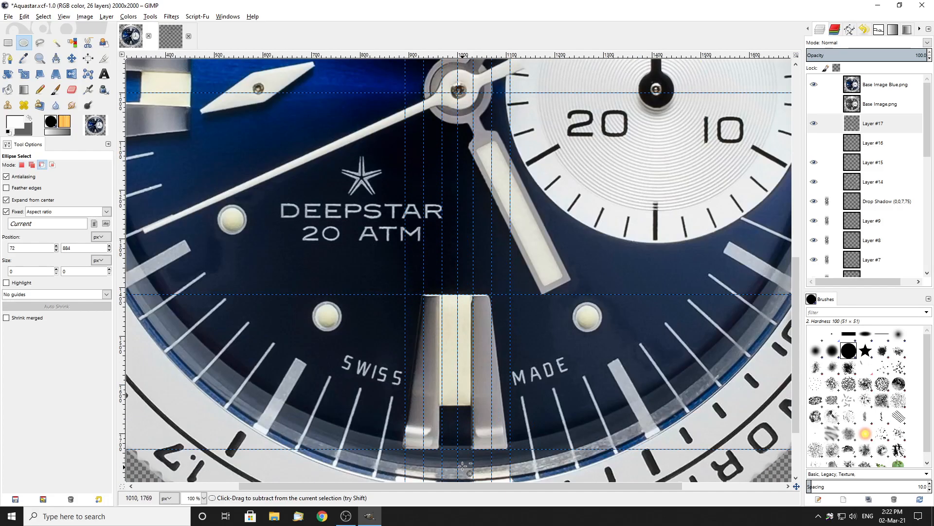
{"action": "scroll", "coordinate": [463, 469], "scroll_direction": "down", "scroll_amount": 2}
{"action": "scroll", "coordinate": [348, 302], "scroll_direction": "up", "scroll_amount": 1}
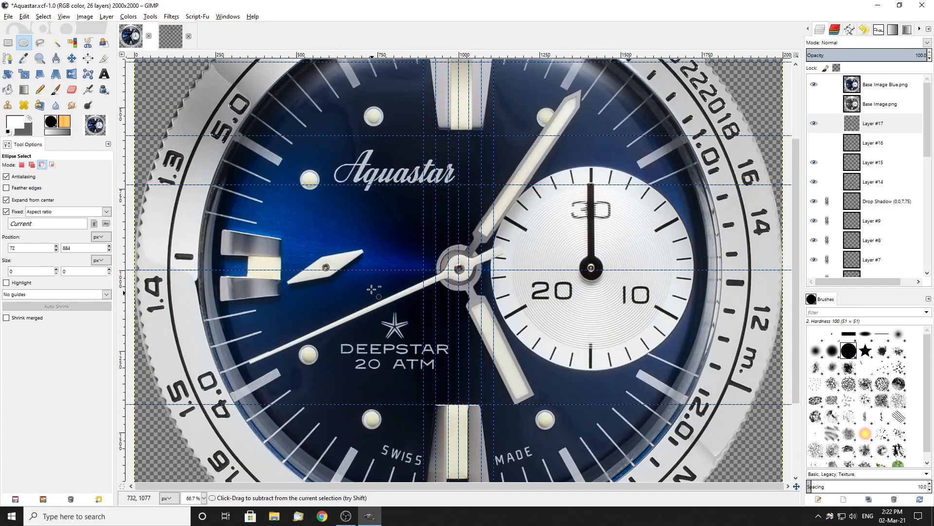
{"action": "left_click", "coordinate": [814, 84]}
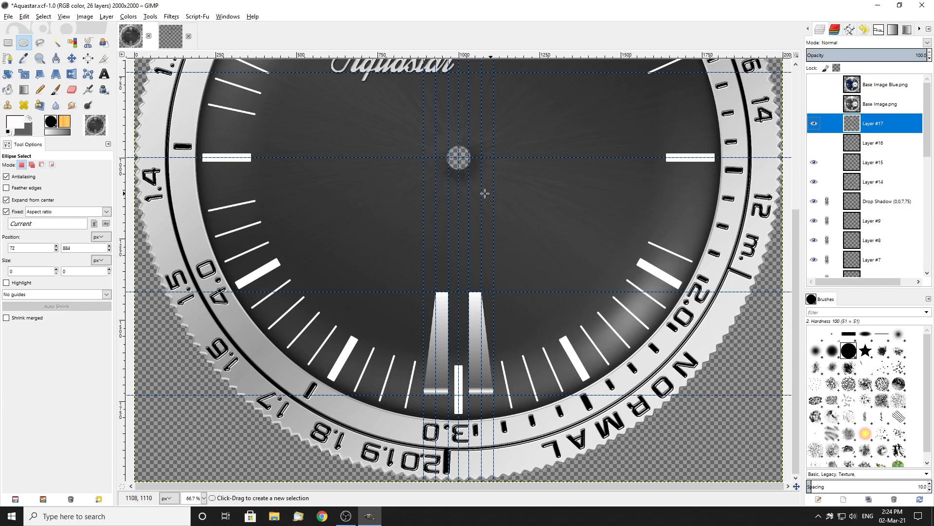
{"action": "scroll", "coordinate": [467, 270], "scroll_direction": "up", "scroll_amount": 5}
{"action": "scroll", "coordinate": [467, 269], "scroll_direction": "down", "scroll_amount": 5}
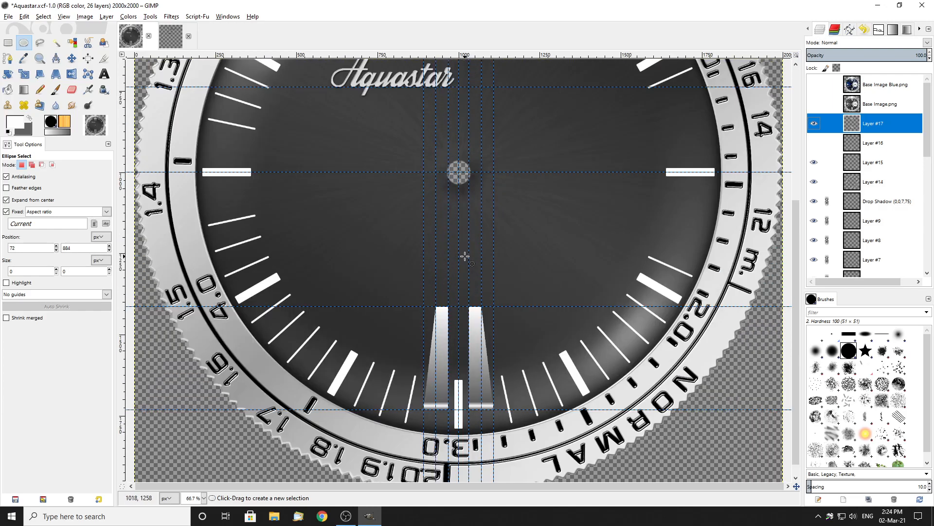
{"action": "scroll", "coordinate": [465, 256], "scroll_direction": "up", "scroll_amount": 2}
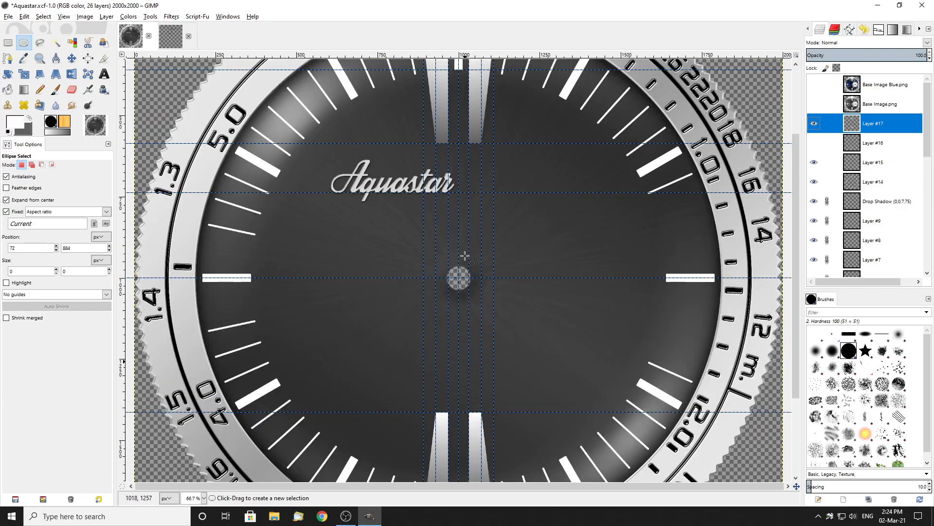